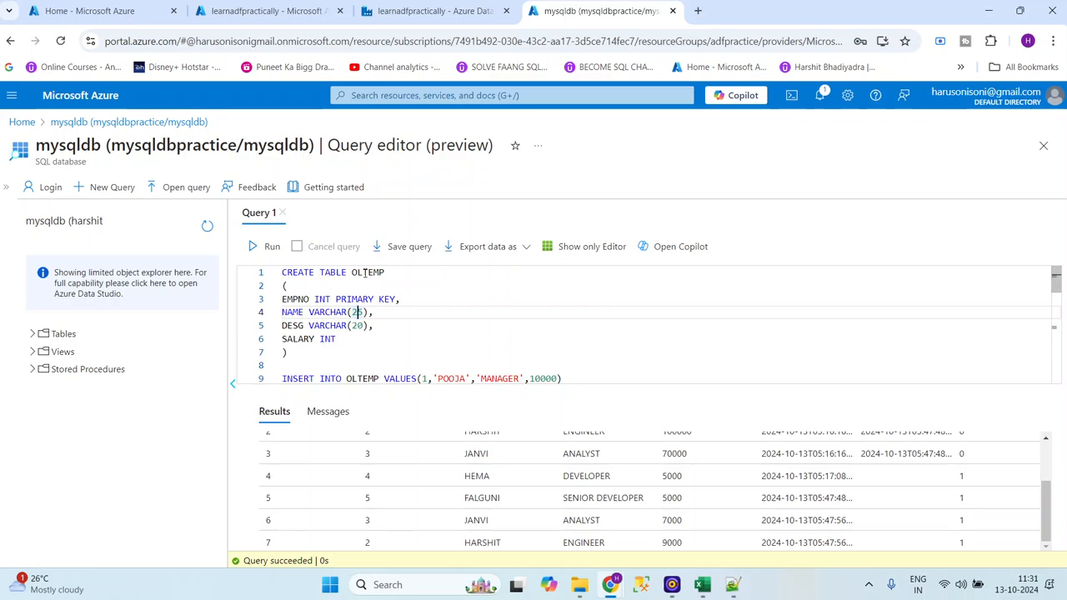
# Examine the columns in the OLTEMP table definition and the insert statements that fill it
pyautogui.click(283, 273)
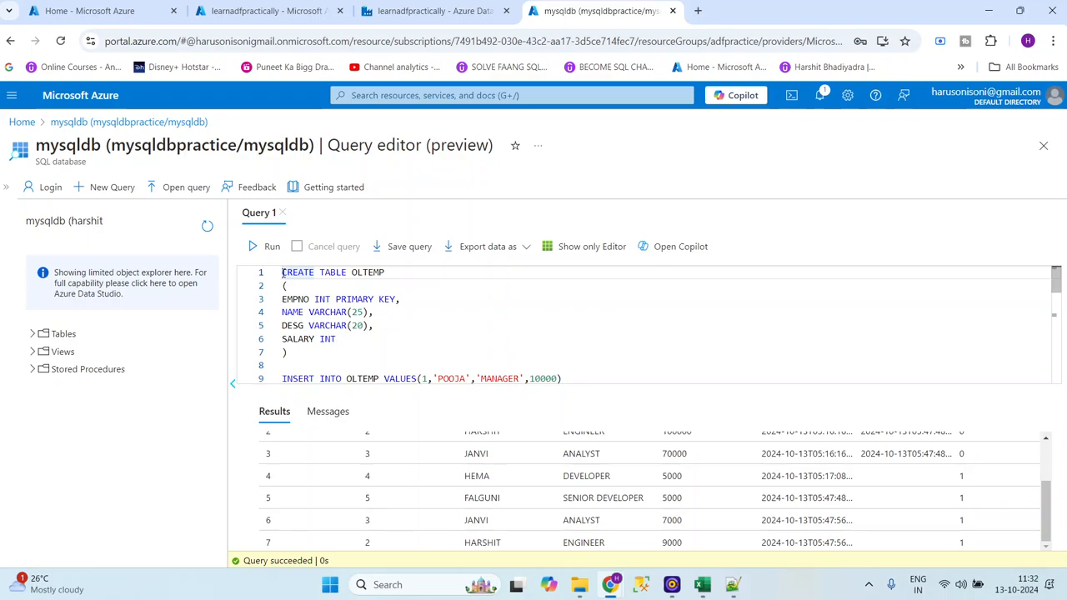
pyautogui.doubleClick(294, 313)
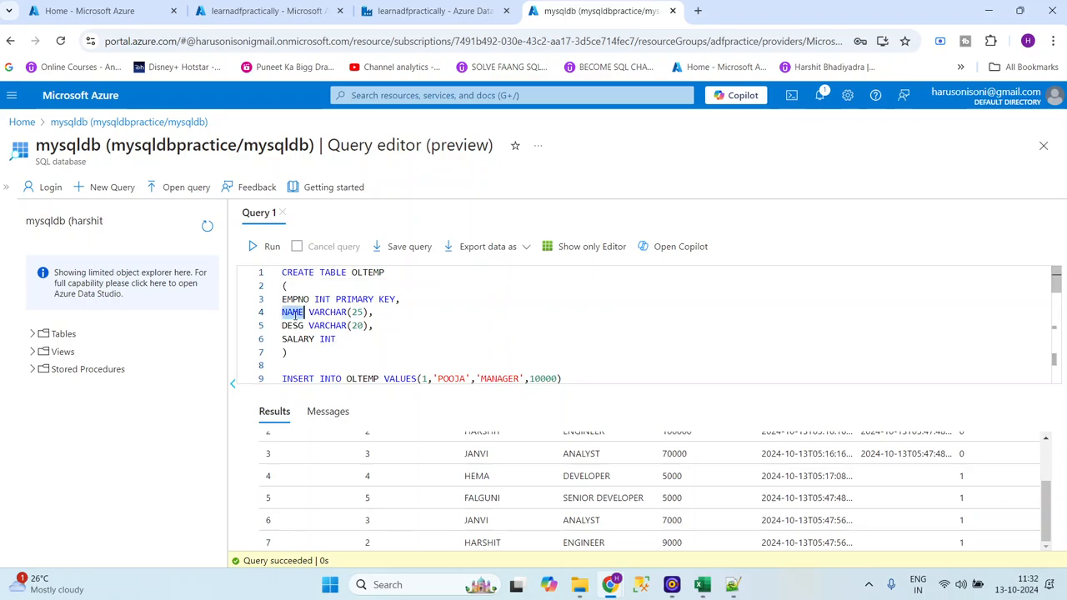
pyautogui.doubleClick(295, 325)
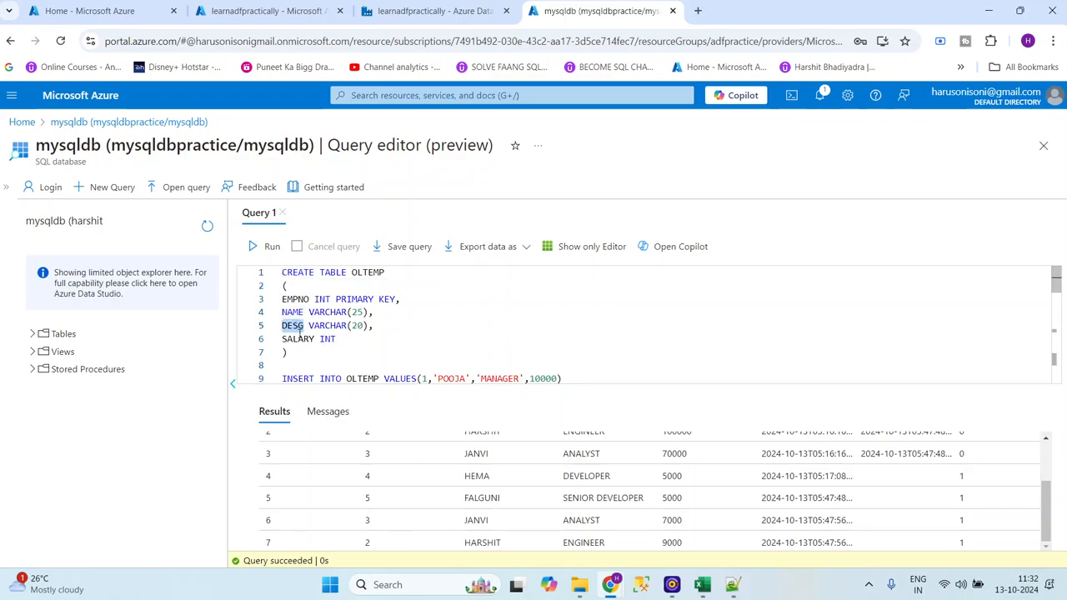
pyautogui.doubleClick(298, 339)
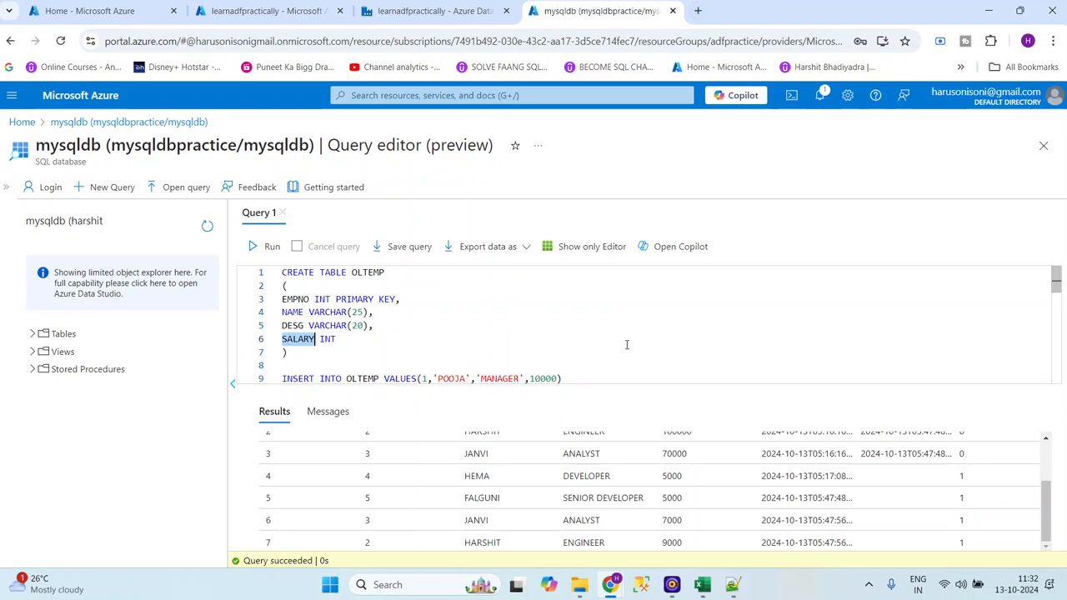
pyautogui.moveTo(886, 2)
pyautogui.click(352, 325)
pyautogui.press('Down')
pyautogui.press('Down')
pyautogui.press('Down')
pyautogui.press('Down')
pyautogui.press('Down')
pyautogui.press('Down')
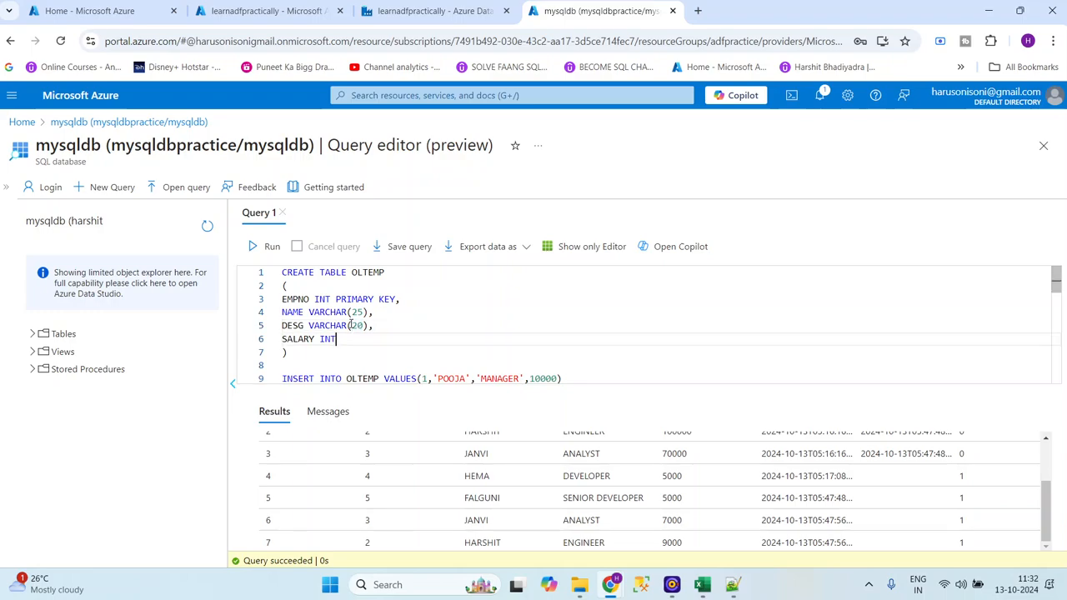
pyautogui.press('Down')
pyautogui.press('Down')
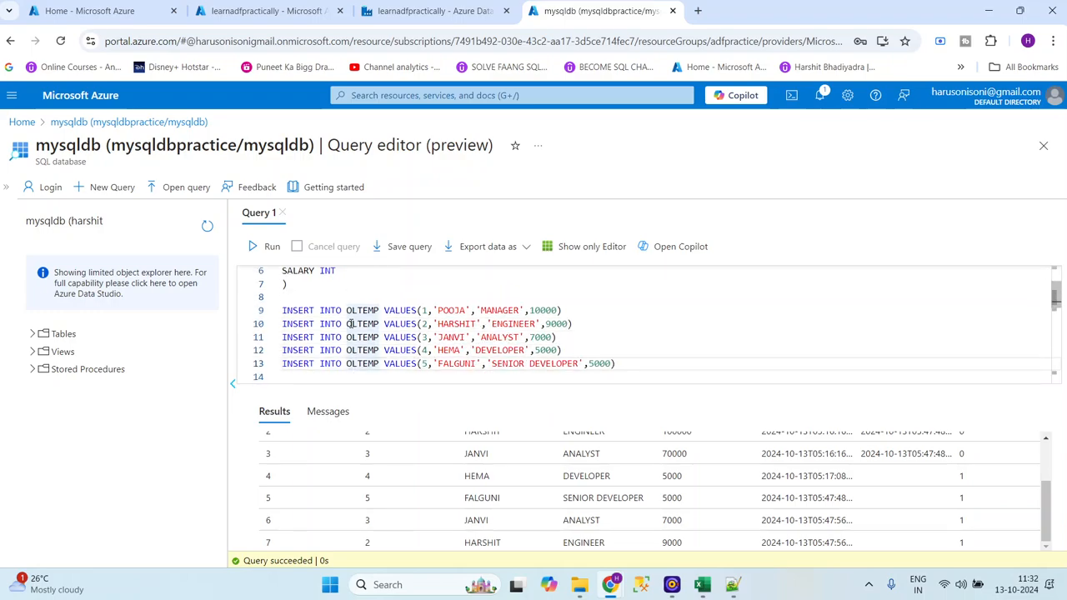
pyautogui.press('Down')
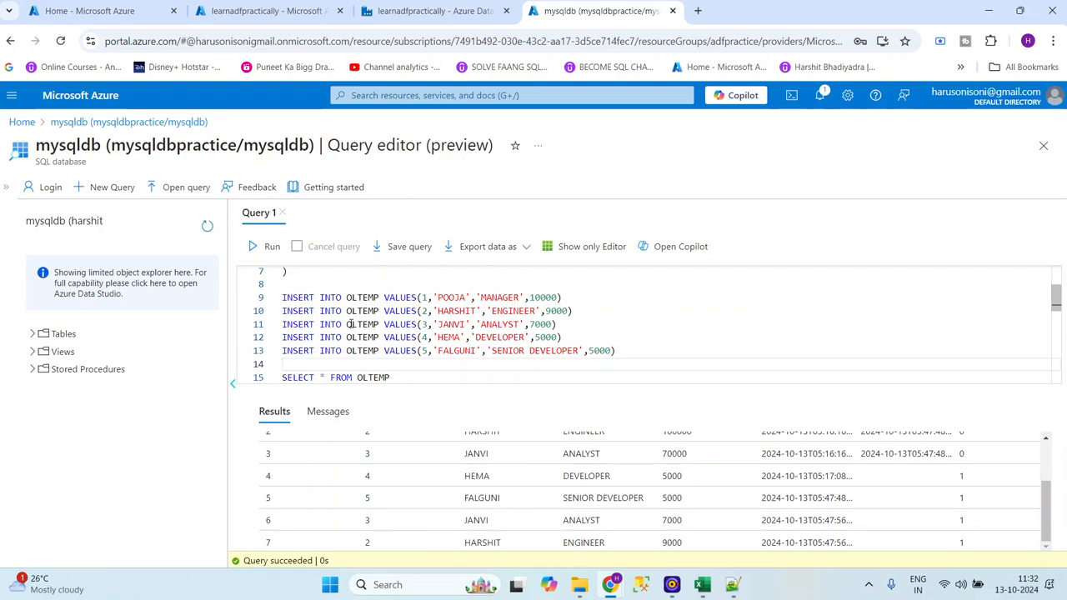
# Examine the DIMEMP table definition, from the ESK identity key to the STARTDATE, ENDDATE and ISACTIVE columns
pyautogui.press('Down')
pyautogui.press('Down')
pyautogui.press('Down')
pyautogui.press('Down')
pyautogui.press('Down')
pyautogui.press('Down')
pyautogui.press('Down')
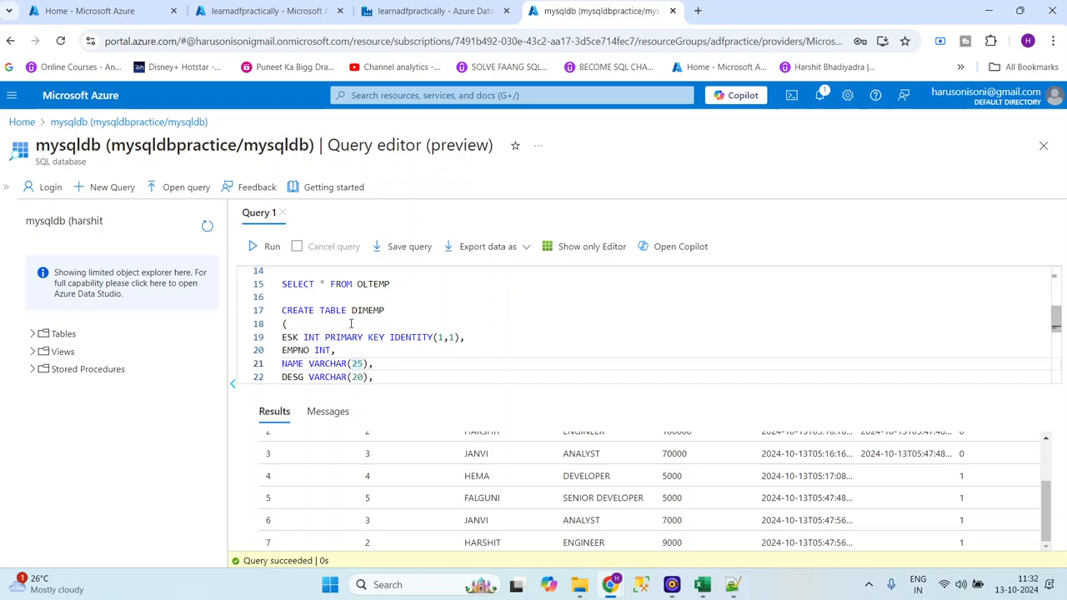
pyautogui.doubleClick(289, 336)
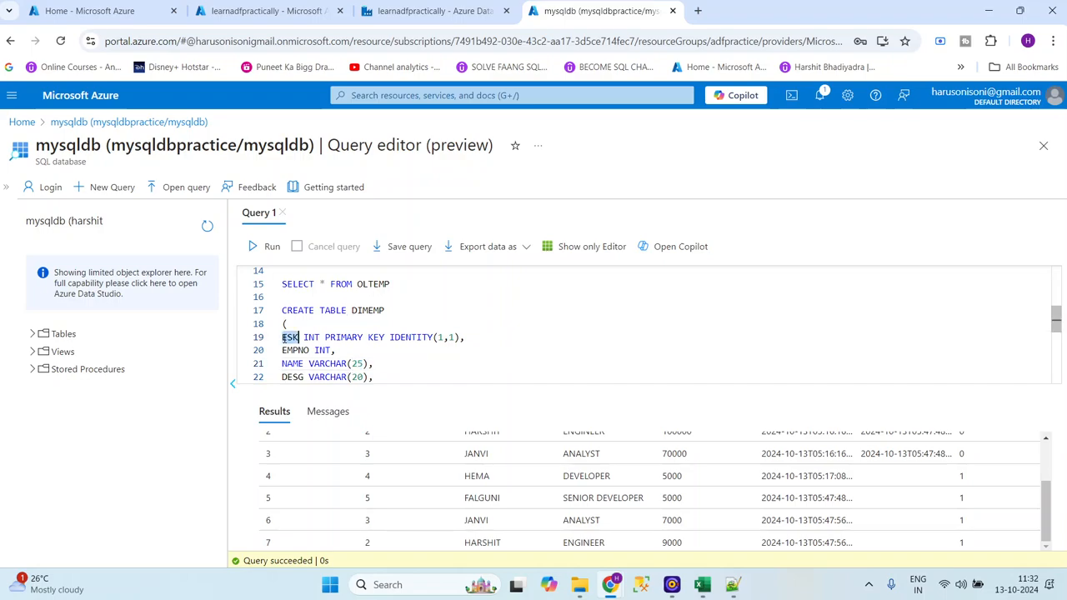
pyautogui.doubleClick(295, 351)
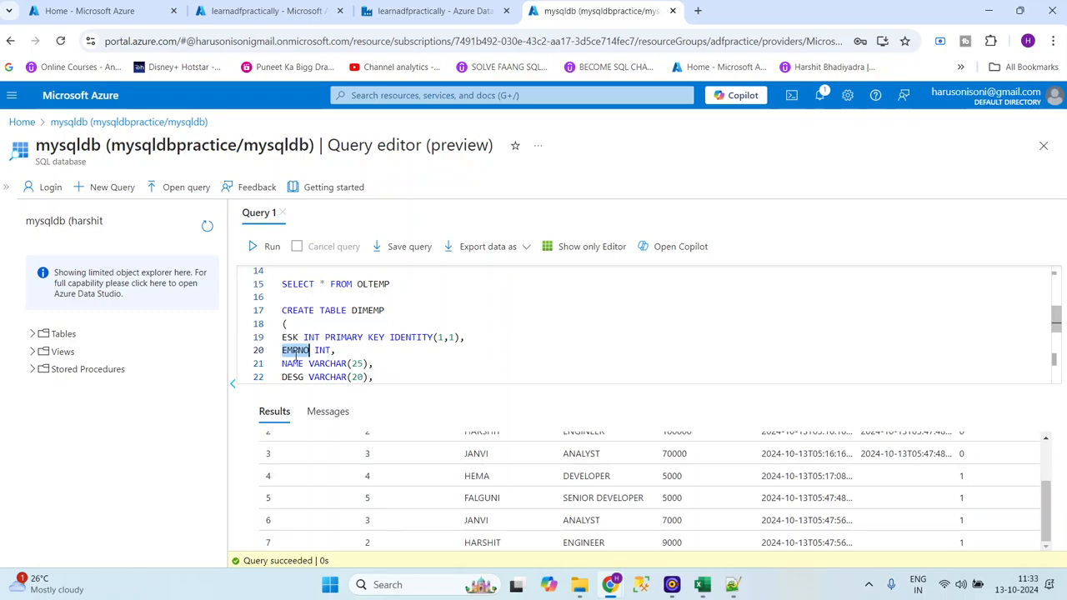
pyautogui.doubleClick(290, 337)
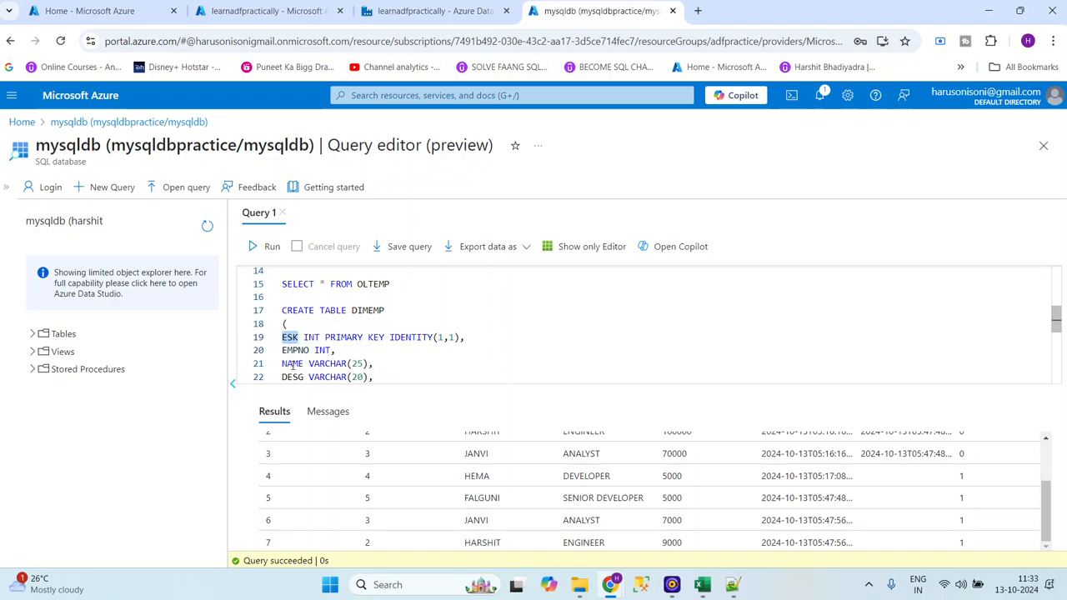
pyautogui.doubleClick(293, 364)
pyautogui.press('Down')
pyautogui.press('Down')
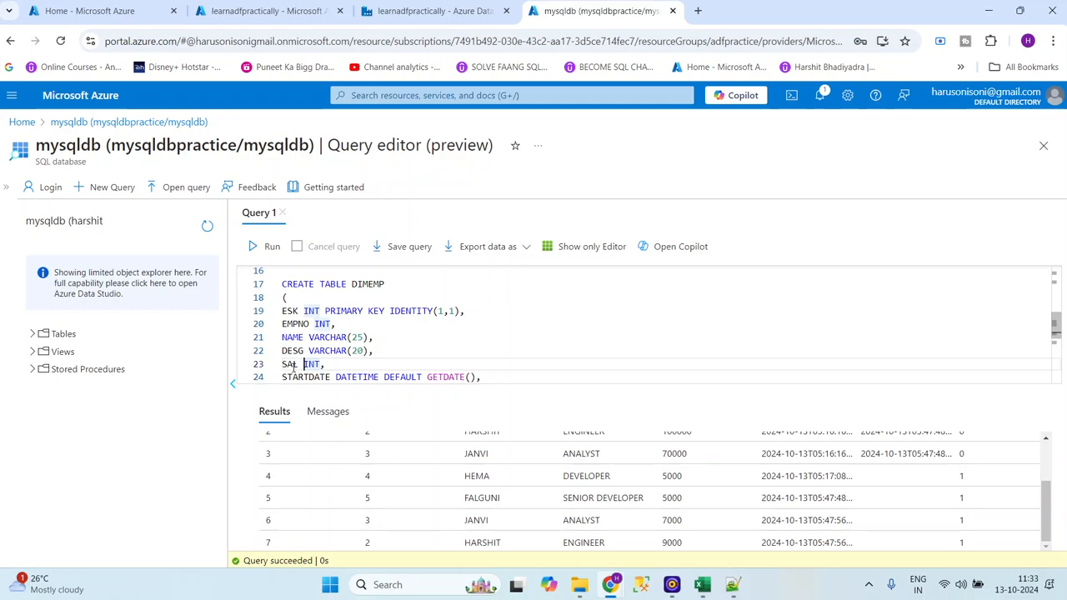
pyautogui.press('Down')
pyautogui.press('Down')
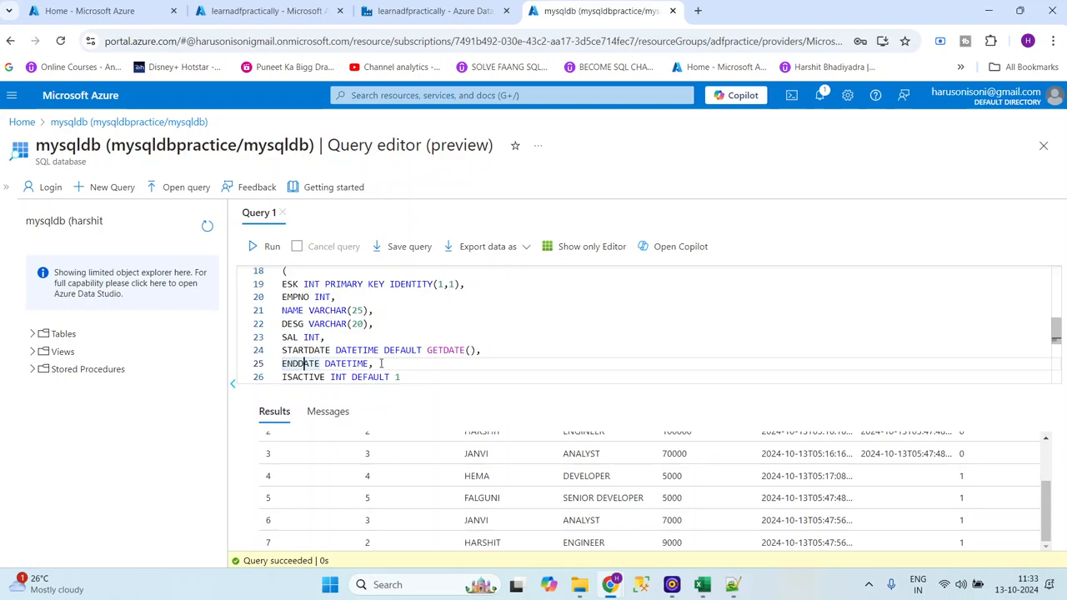
pyautogui.doubleClick(352, 364)
pyautogui.press('Down')
pyautogui.press('Down')
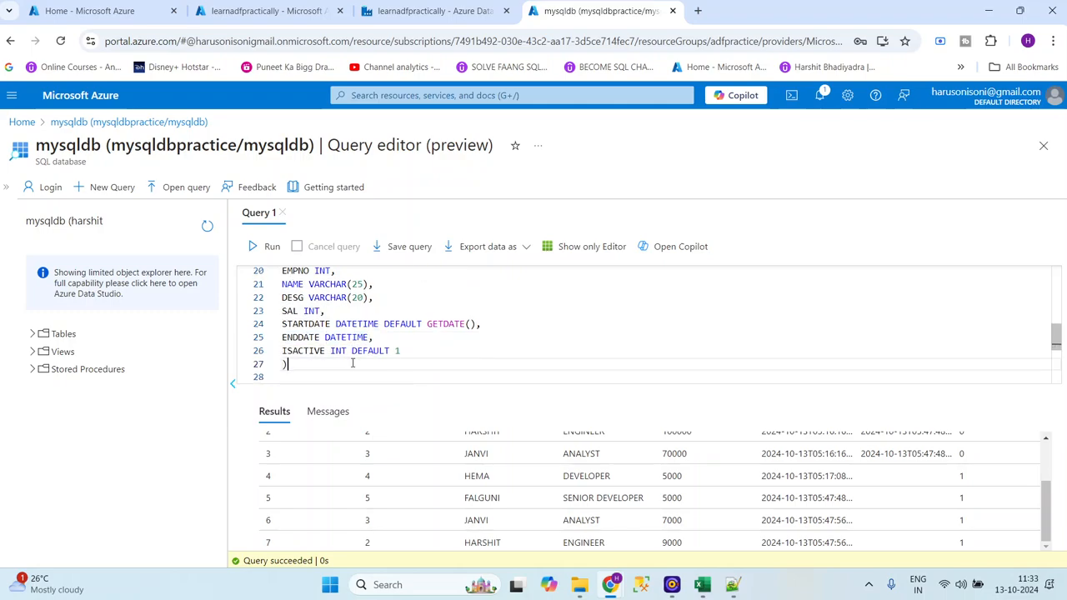
pyautogui.click(316, 351)
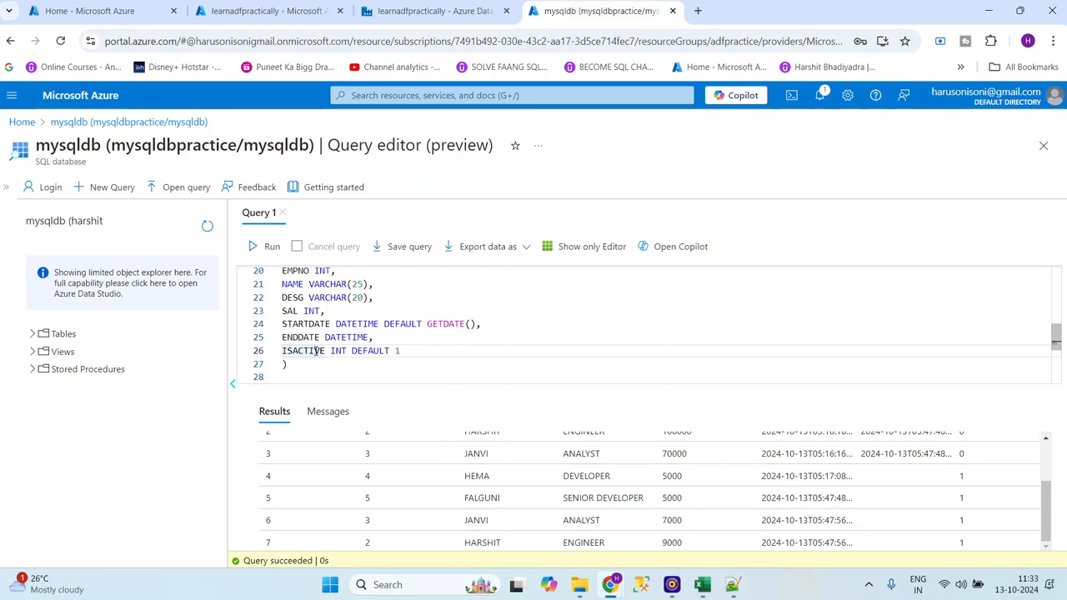
# Switch to the SCD TYPE-2 IMPLEMENTATION workbook in Excel and examine the example source and dimension tables
pyautogui.moveTo(702, 584)
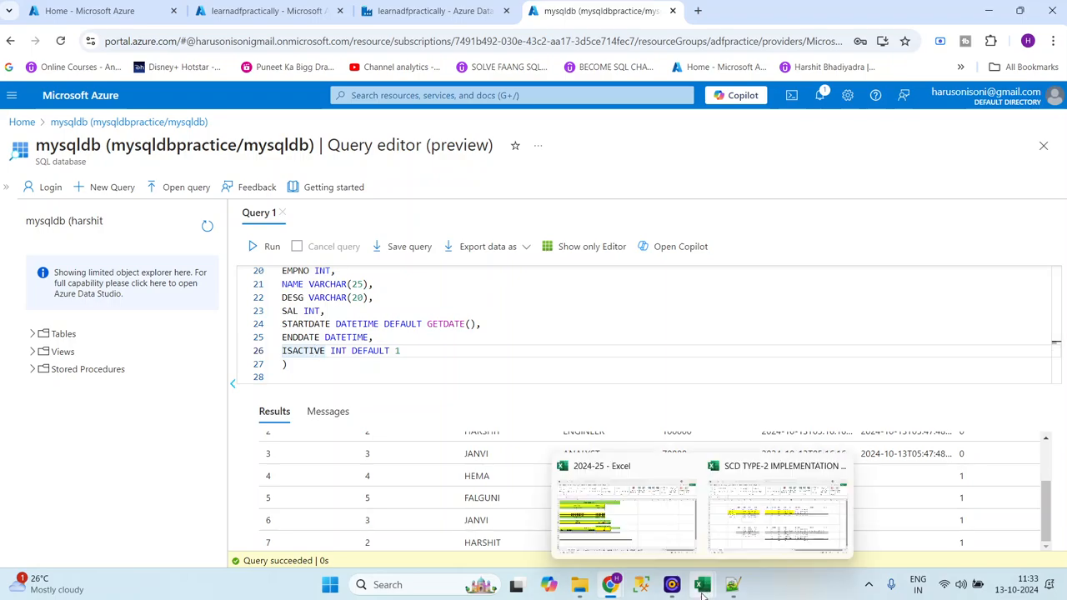
pyautogui.click(778, 499)
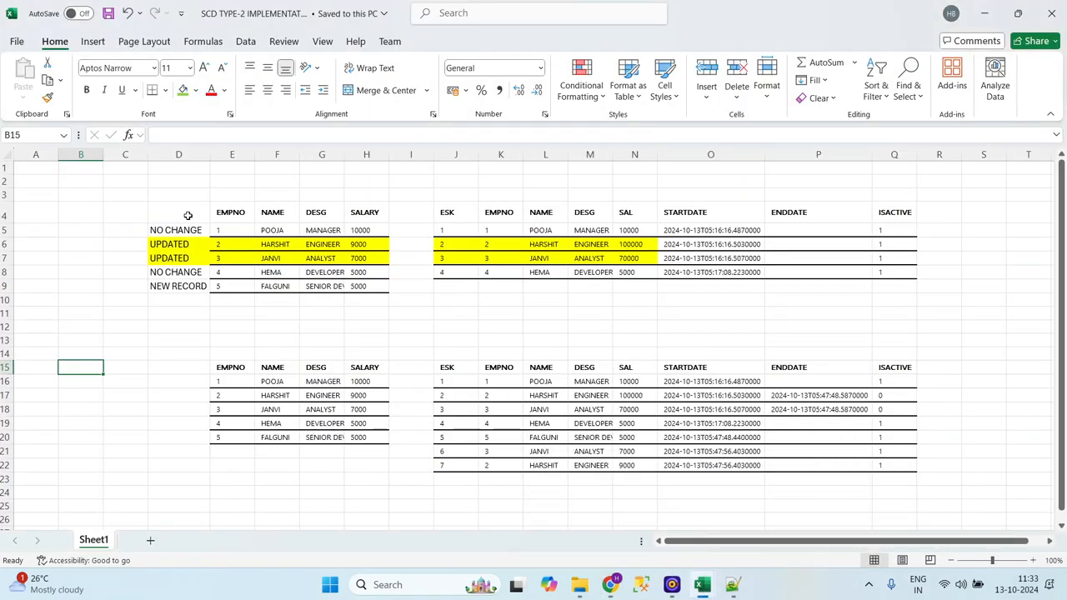
pyautogui.click(188, 216)
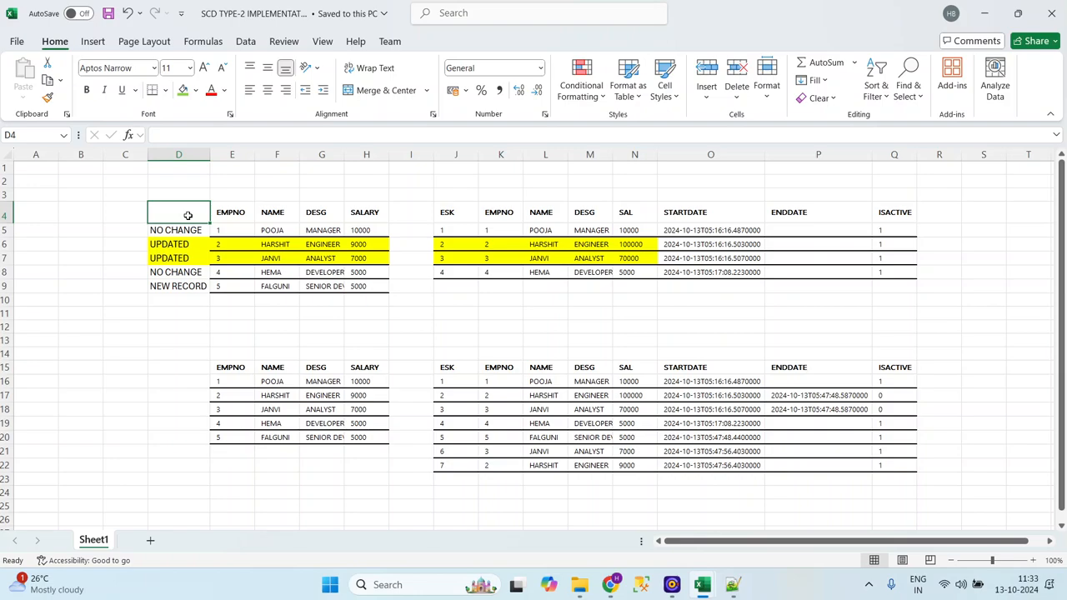
# Switch back to the Azure query editor and look through the script down to the DIMEMP insert statements
pyautogui.hotkey('alt', 'Tab')
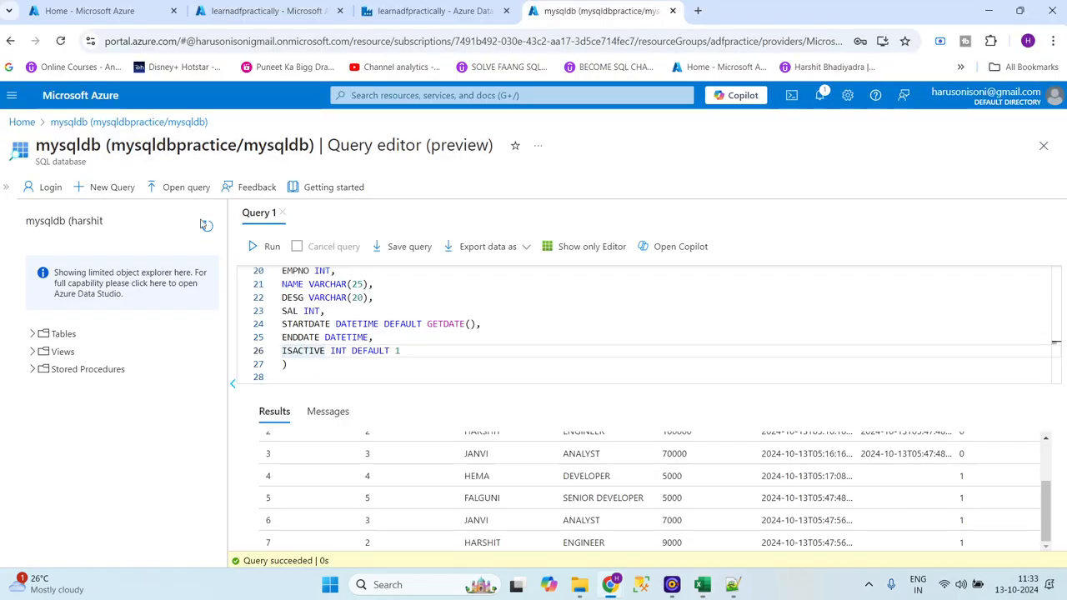
pyautogui.click(411, 310)
pyautogui.press('Up')
pyautogui.press('Up')
pyautogui.press('Up')
pyautogui.press('Up')
pyautogui.press('Up')
pyautogui.press('Up')
pyautogui.press('Up')
pyautogui.press('Up')
pyautogui.press('Up')
pyautogui.press('Up')
pyautogui.press('Up')
pyautogui.press('Up')
pyautogui.press('Up')
pyautogui.press('Up')
pyautogui.press('Up')
pyautogui.press('Up')
pyautogui.press('Up')
pyautogui.press('Up')
pyautogui.press('Up')
pyautogui.press('Up')
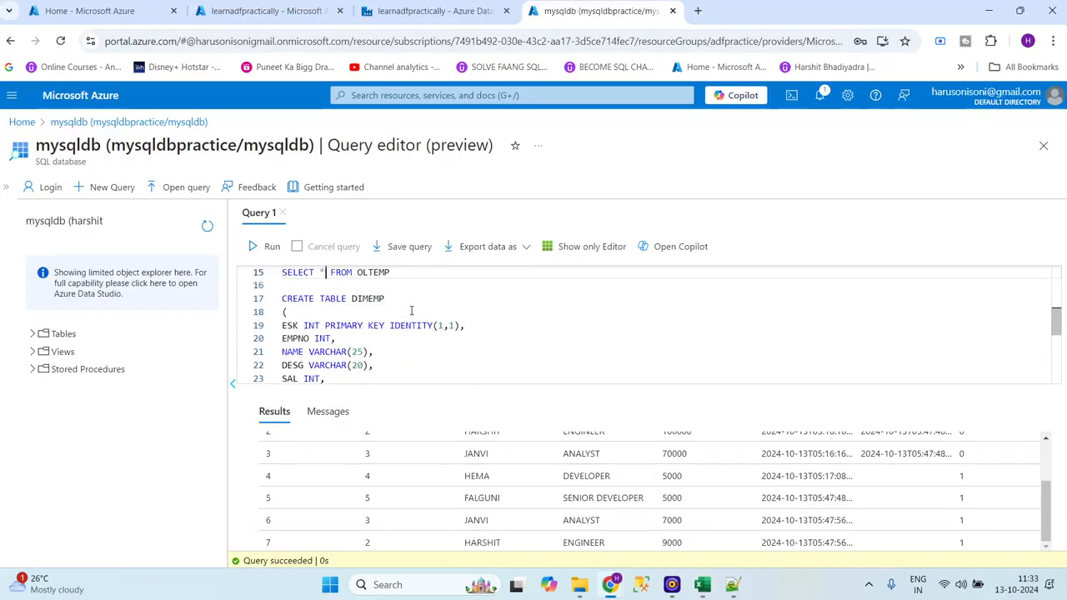
pyautogui.press('Up')
pyautogui.press('Down')
pyautogui.press('Down')
pyautogui.press('Down')
pyautogui.press('Down')
pyautogui.press('Down')
pyautogui.press('Down')
pyautogui.press('Down')
pyautogui.press('Down')
pyautogui.press('Down')
pyautogui.press('Down')
pyautogui.press('Down')
pyautogui.press('Down')
pyautogui.press('Down')
pyautogui.press('Down')
pyautogui.press('Down')
pyautogui.press('Down')
pyautogui.press('Down')
pyautogui.press('Down')
pyautogui.press('Down')
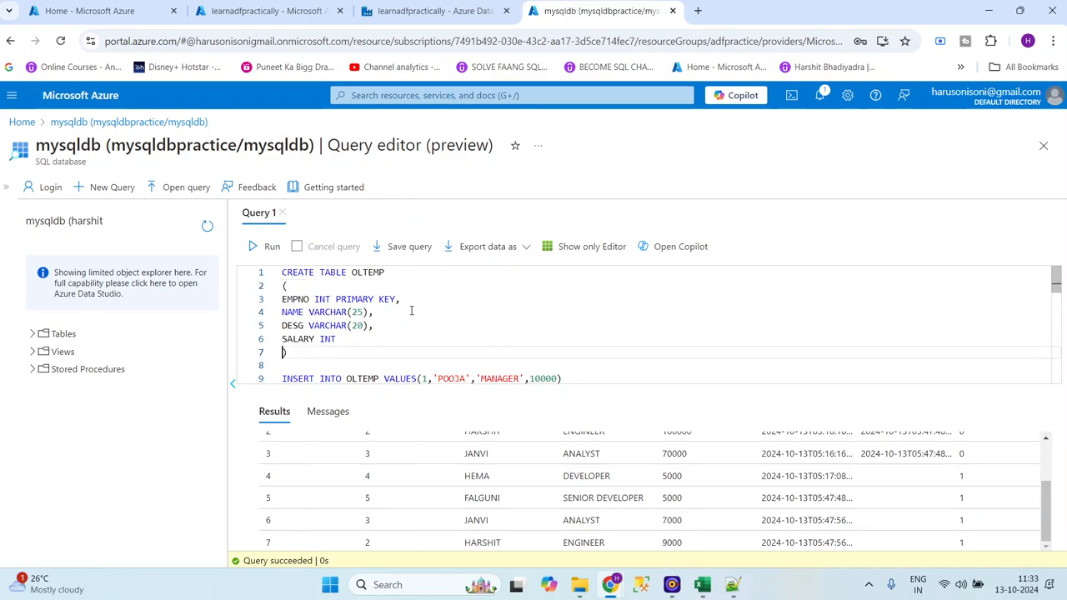
pyautogui.press('Down')
pyautogui.press('Down')
pyautogui.press('Down')
pyautogui.press('Down')
pyautogui.press('Down')
pyautogui.press('Down')
pyautogui.press('Down')
pyautogui.press('Down')
pyautogui.press('Down')
pyautogui.press('Down')
pyautogui.press('Down')
pyautogui.press('Down')
pyautogui.press('Down')
pyautogui.press('Down')
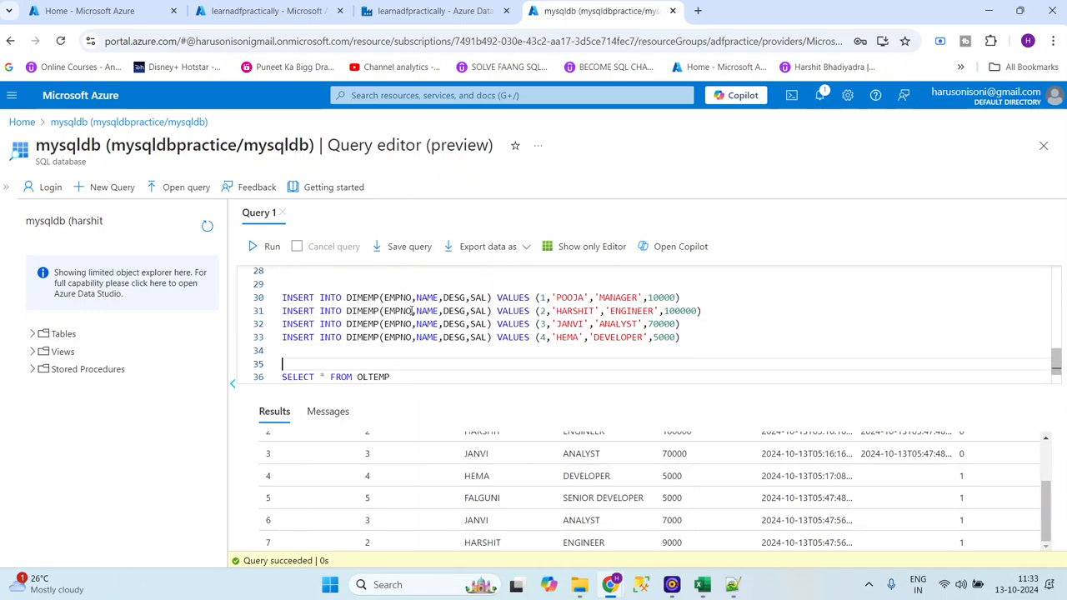
# Add the statement TRUNCATE TABLE OLTEMP above the OLTEMP insert statements and run only that statement
pyautogui.press('Up')
pyautogui.press('Up')
pyautogui.press('Up')
pyautogui.press('Up')
pyautogui.press('Up')
pyautogui.press('Up')
pyautogui.press('Up')
pyautogui.press('Up')
pyautogui.press('Up')
pyautogui.press('Up')
pyautogui.press('Up')
pyautogui.press('Up')
pyautogui.press('Up')
pyautogui.press('Up')
pyautogui.press('Up')
pyautogui.press('Up')
pyautogui.press('Up')
pyautogui.press('Up')
pyautogui.press('Up')
pyautogui.press('Up')
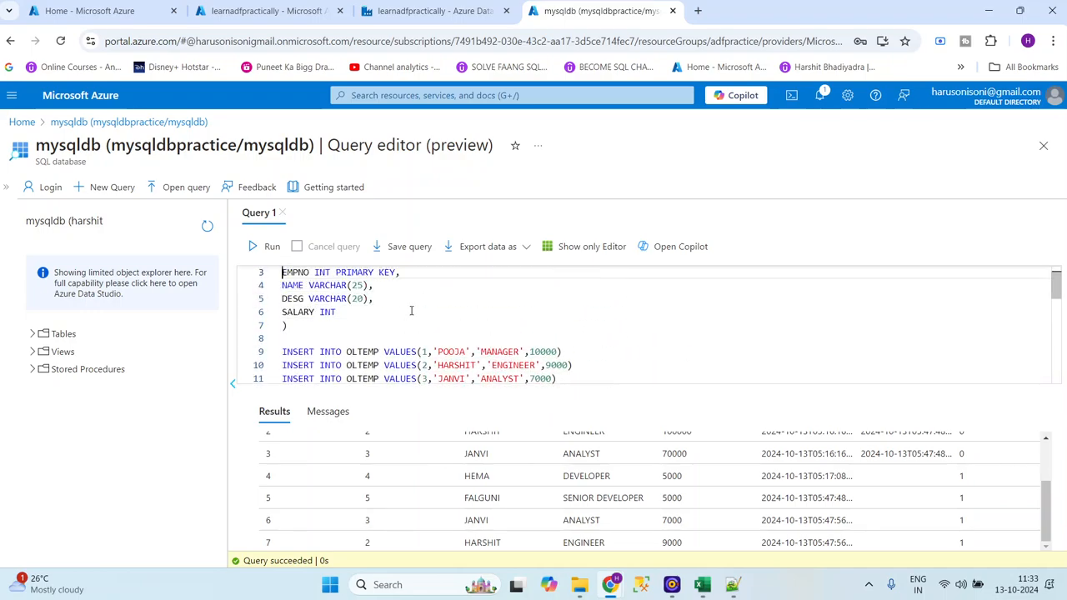
pyautogui.press('Down')
pyautogui.press('Down')
pyautogui.press('Down')
pyautogui.press('Return')
pyautogui.press('Return')
pyautogui.press('Up')
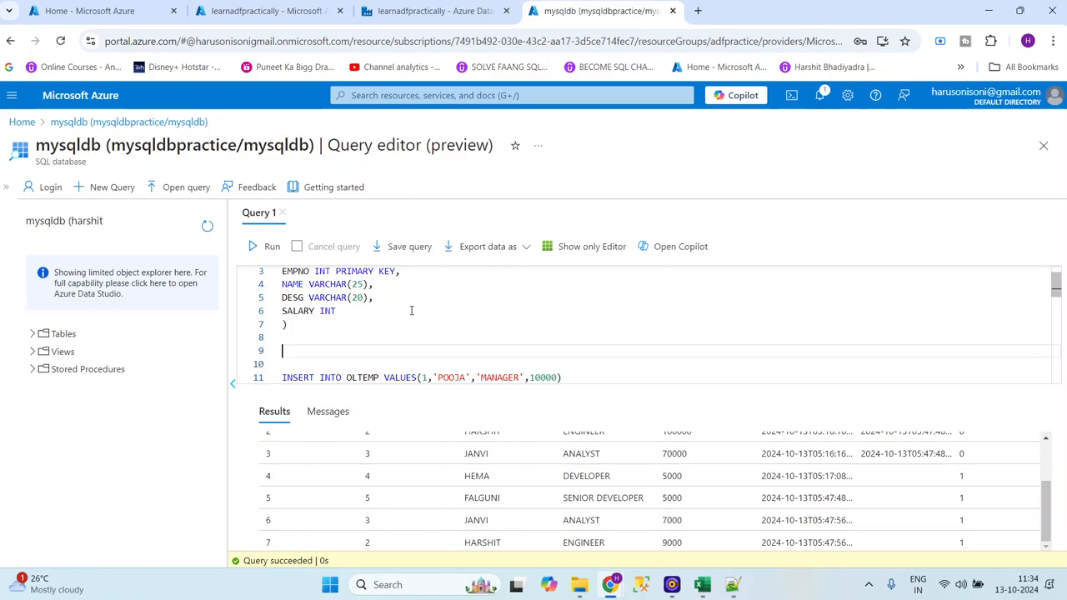
pyautogui.write('TRUNCATE TABLE OLE')
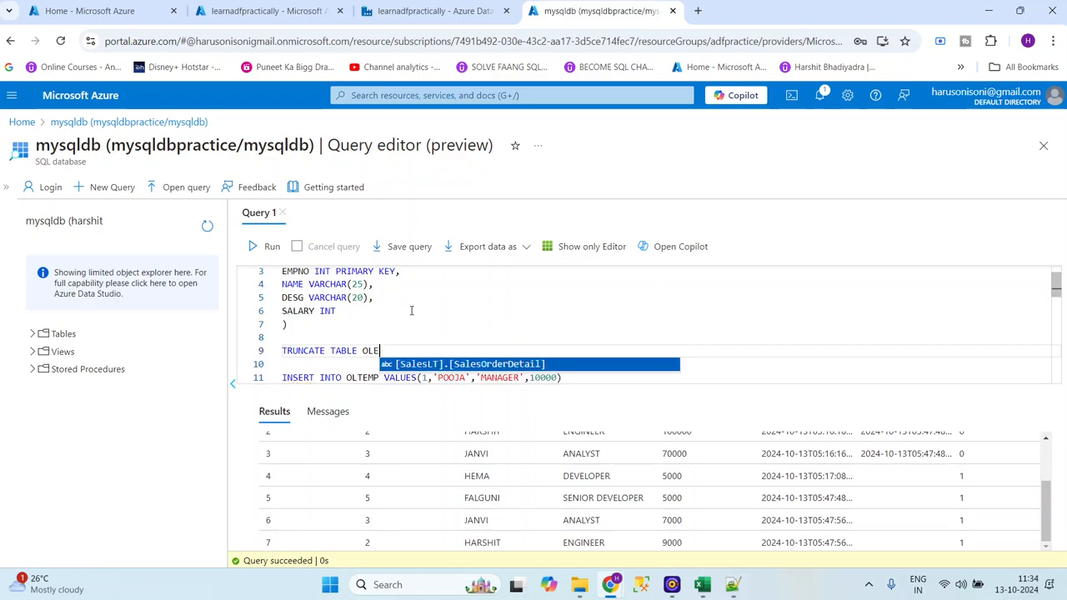
pyautogui.press('BackSpace')
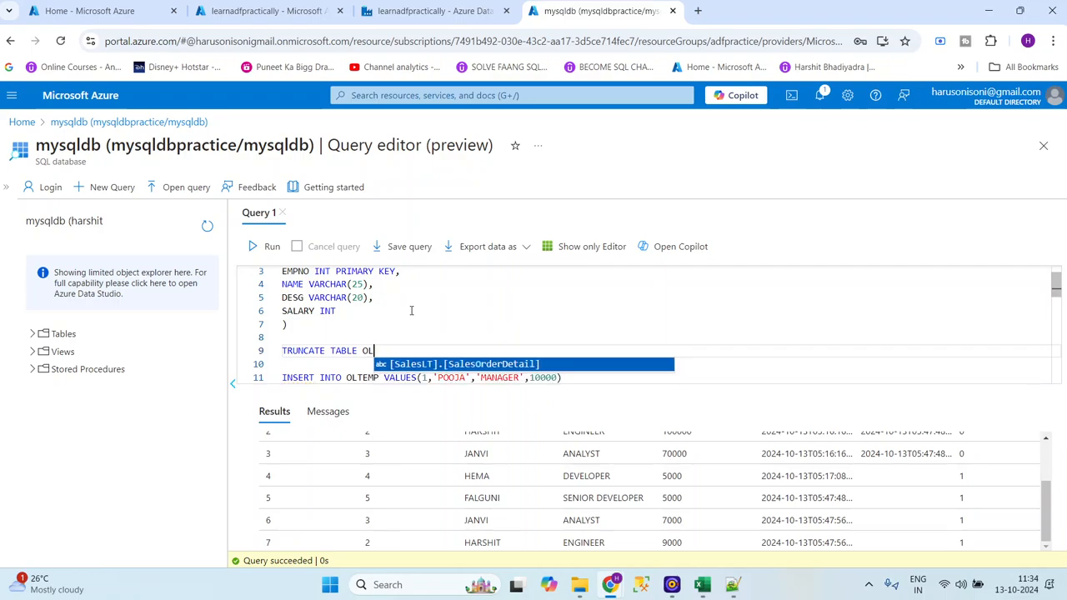
pyautogui.write('TEMP')
pyautogui.press('Return')
pyautogui.hotkey('shift', 'Up')
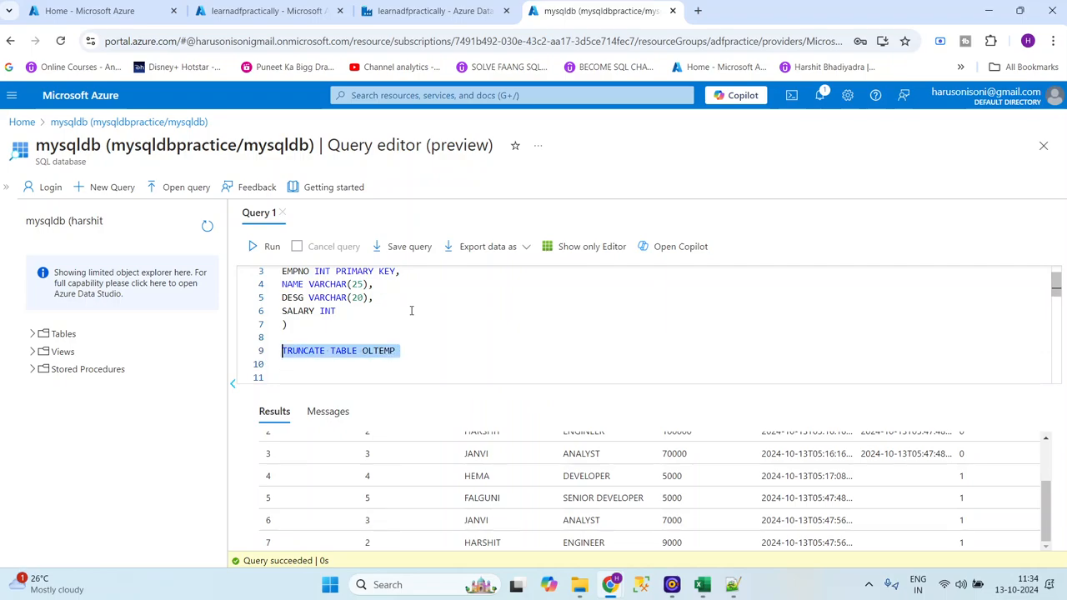
pyautogui.click(270, 247)
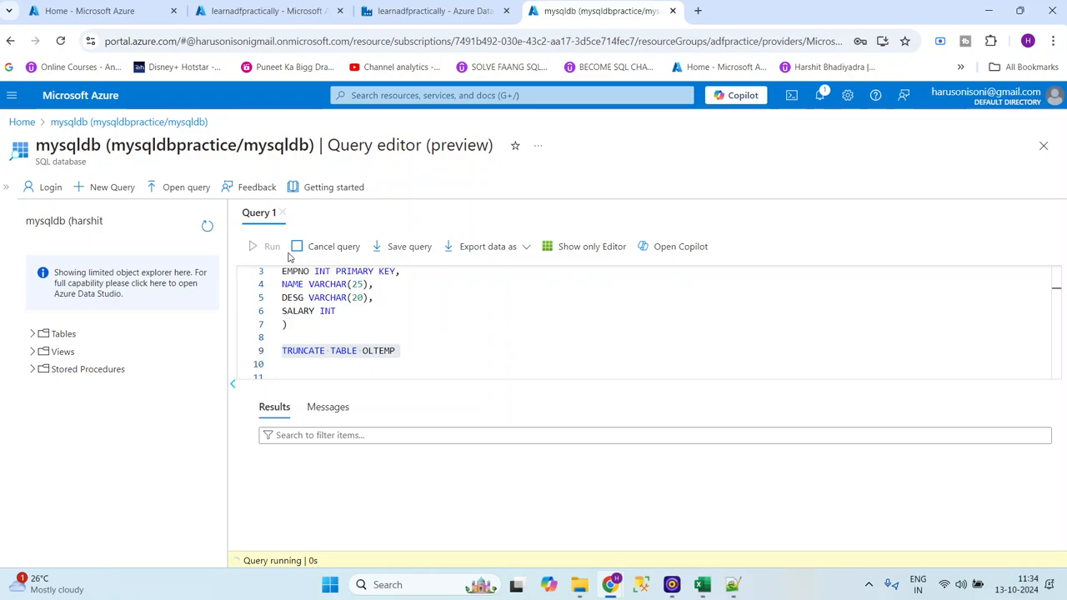
# Add the statement TRUNCATE TABLE DIMEMP between the OLTEMP SELECT query and the DIMEMP table definition, and run only that statement
pyautogui.click(408, 335)
pyautogui.press('Down')
pyautogui.press('Down')
pyautogui.press('Down')
pyautogui.press('Down')
pyautogui.press('Down')
pyautogui.press('Down')
pyautogui.press('Down')
pyautogui.press('Down')
pyautogui.press('Down')
pyautogui.press('Down')
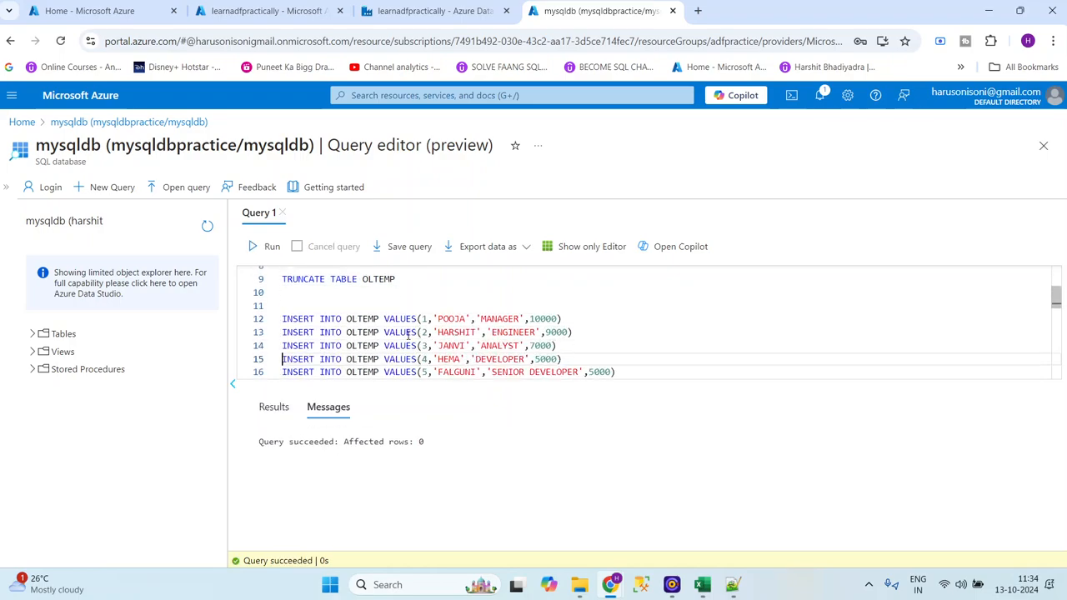
pyautogui.press('Down')
pyautogui.press('Down')
pyautogui.press('Down')
pyautogui.press('Down')
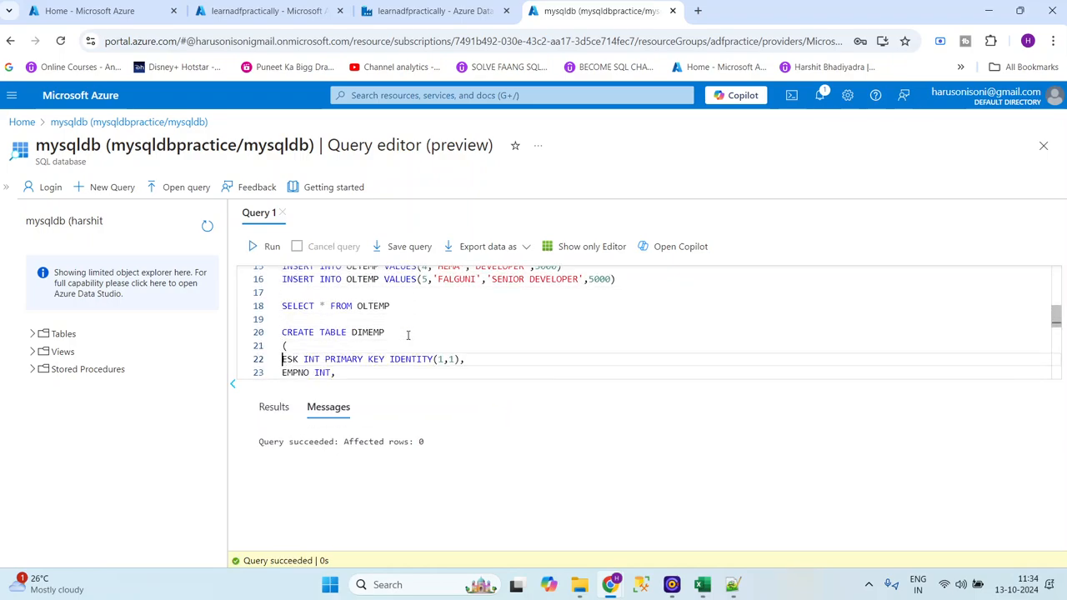
pyautogui.press('Up')
pyautogui.press('Up')
pyautogui.press('Return')
pyautogui.press('Up')
pyautogui.press('Return')
pyautogui.press('Up')
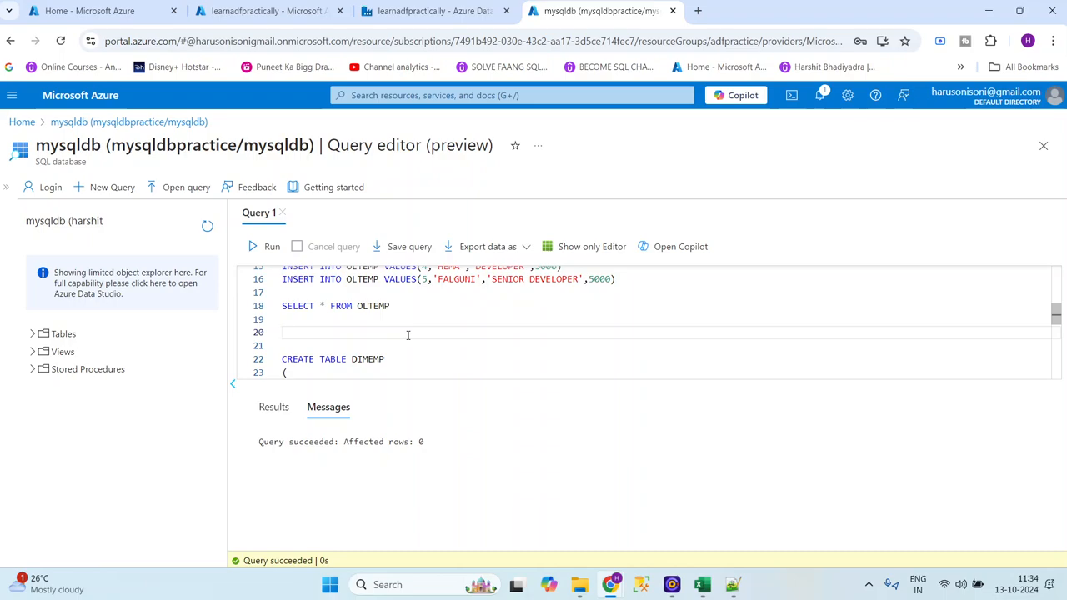
pyautogui.write('TRUNCATE TABLE ')
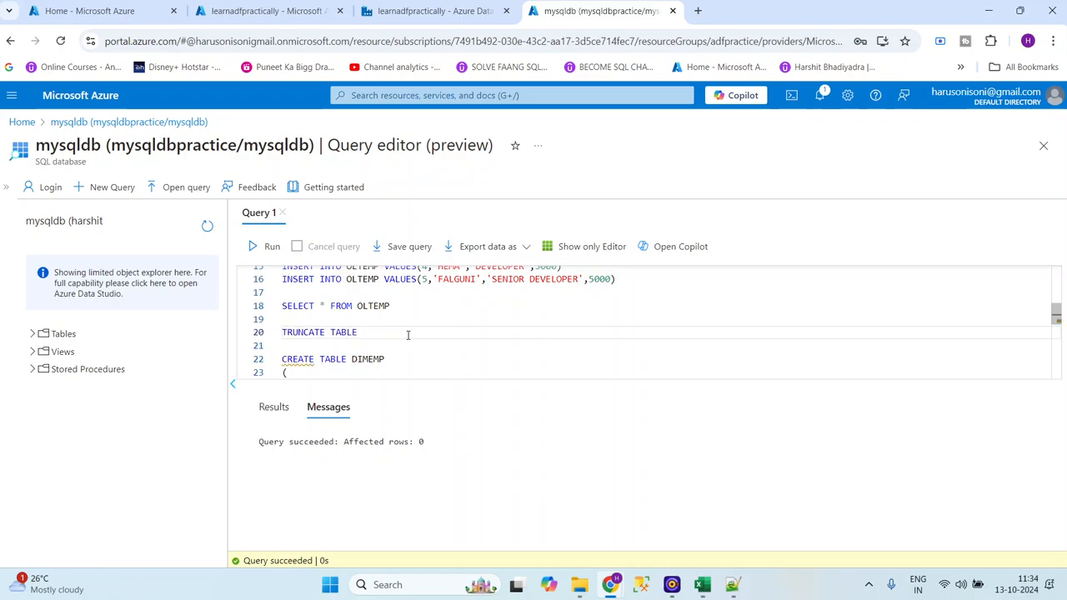
pyautogui.write('DIMEMP')
pyautogui.press('Return')
pyautogui.tripleClick(408, 335)
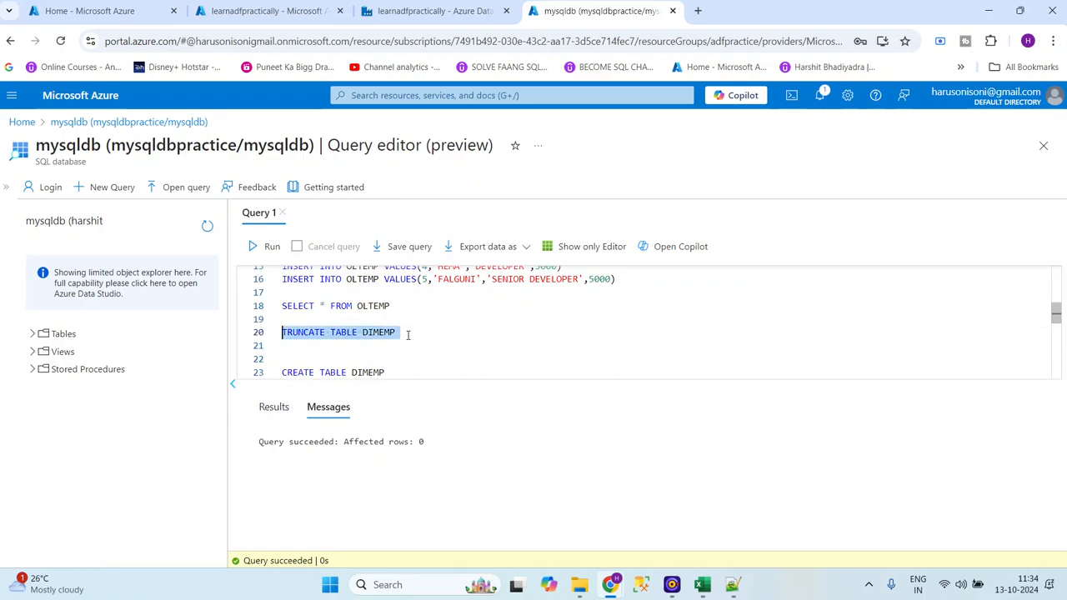
pyautogui.click(267, 246)
# Remove the TRUNCATE TABLE OLTEMP statement and its extra blank line from above the OLTEMP insert statements
pyautogui.click(308, 307)
pyautogui.press('Up')
pyautogui.press('Up')
pyautogui.press('Up')
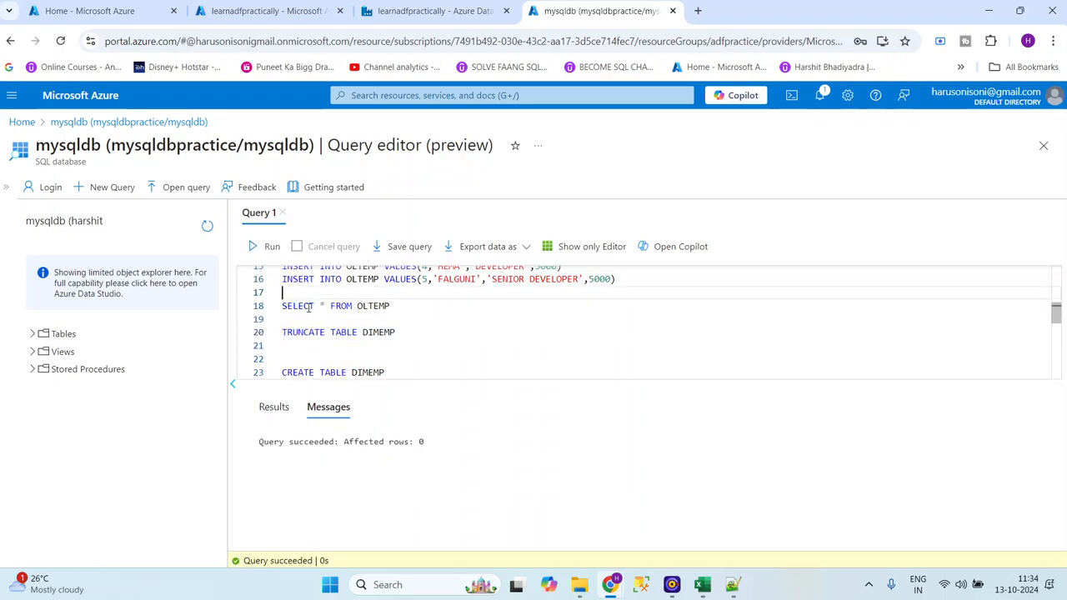
pyautogui.press('Up')
pyautogui.press('Up')
pyautogui.press('Up')
pyautogui.press('Up')
pyautogui.press('Up')
pyautogui.press('Up')
pyautogui.press('Up')
pyautogui.press('Up')
pyautogui.press('Up')
pyautogui.press('Up')
pyautogui.press('Up')
pyautogui.press('Up')
pyautogui.press('Up')
pyautogui.press('Up')
pyautogui.press('Down')
pyautogui.press('Down')
pyautogui.press('Down')
pyautogui.press('Down')
pyautogui.press('Down')
pyautogui.press('Down')
pyautogui.press('Down')
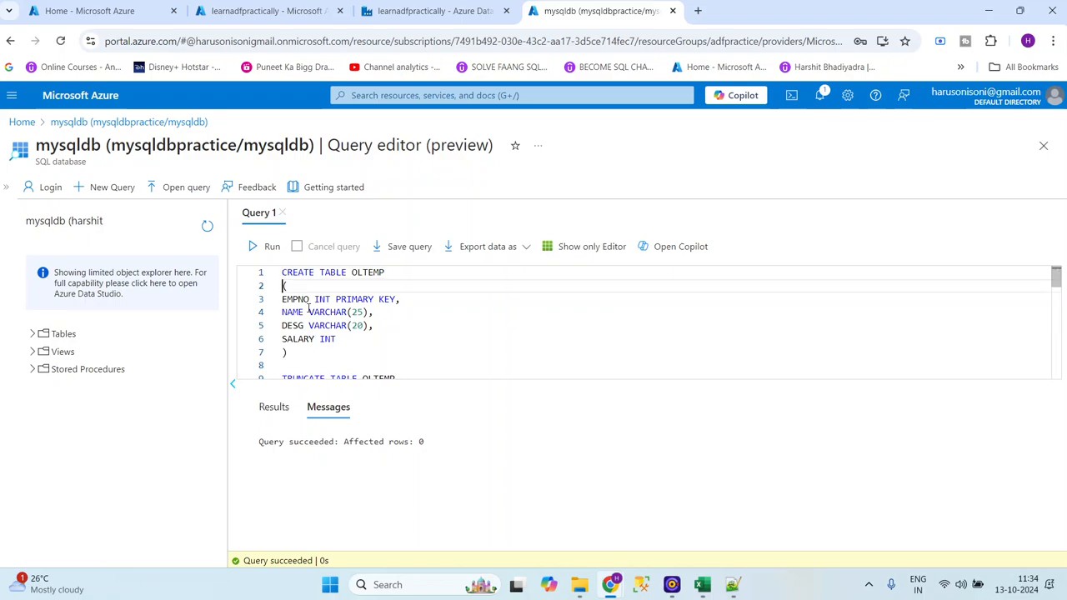
pyautogui.press('Down')
pyautogui.press('Down')
pyautogui.press('Down')
pyautogui.press('Down')
pyautogui.press('Down')
pyautogui.press('Down')
pyautogui.press('Up')
pyautogui.press('Up')
pyautogui.press('Up')
pyautogui.press('Up')
pyautogui.hotkey('shift', 'Up')
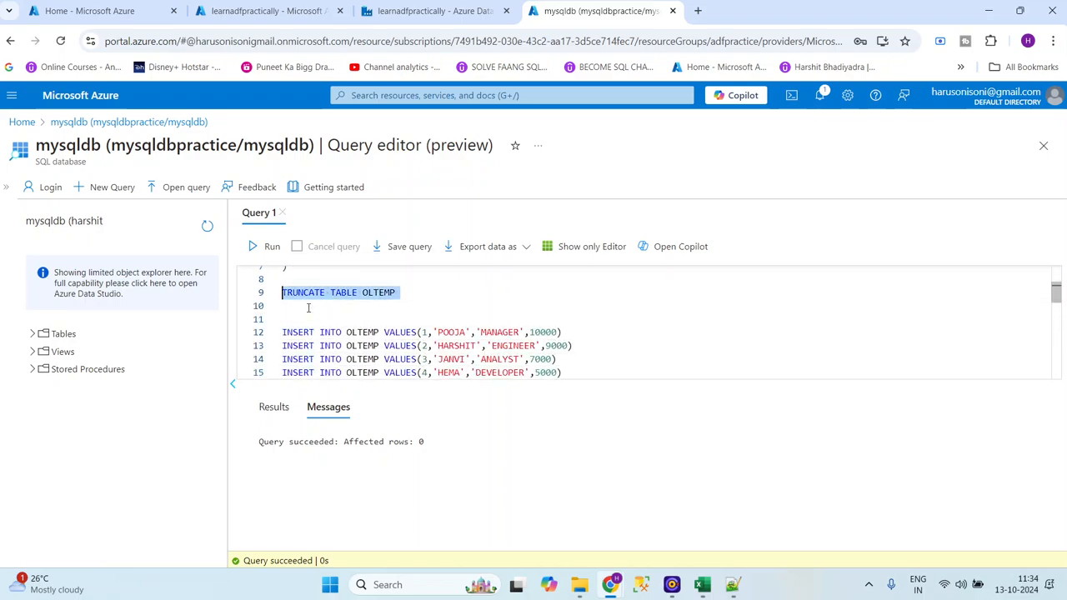
pyautogui.hotkey('ctrl', 'x')
pyautogui.press('Down')
pyautogui.press('Delete')
# Run only the five INSERT INTO OLTEMP statements
pyautogui.hotkey('shift', 'Down')
pyautogui.hotkey('shift', 'Down')
pyautogui.hotkey('shift', 'Down')
pyautogui.hotkey('shift', 'Down')
pyautogui.hotkey('shift', 'Down')
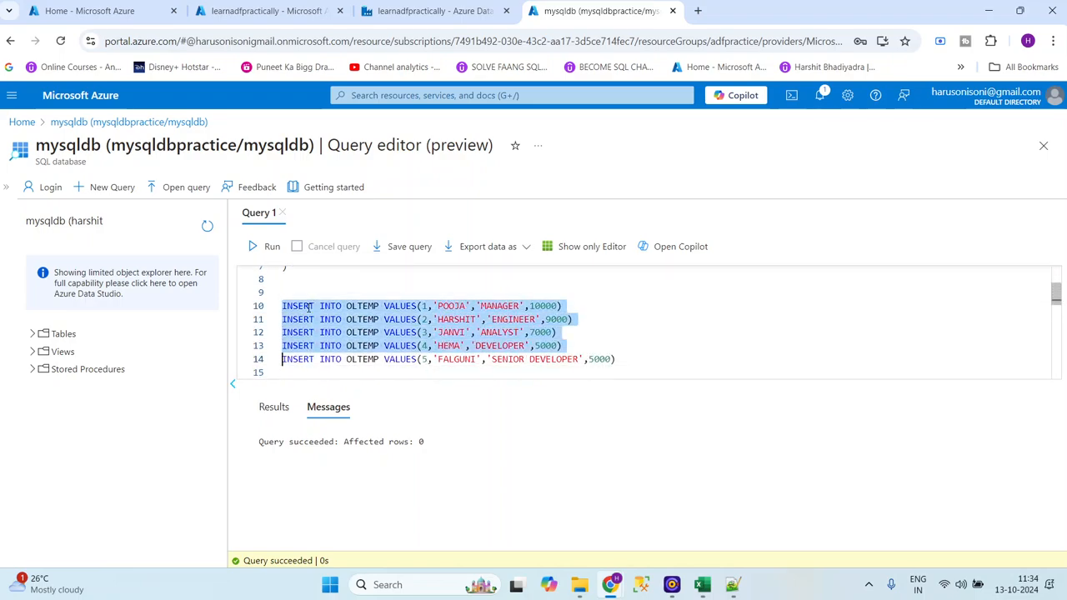
pyautogui.click(267, 246)
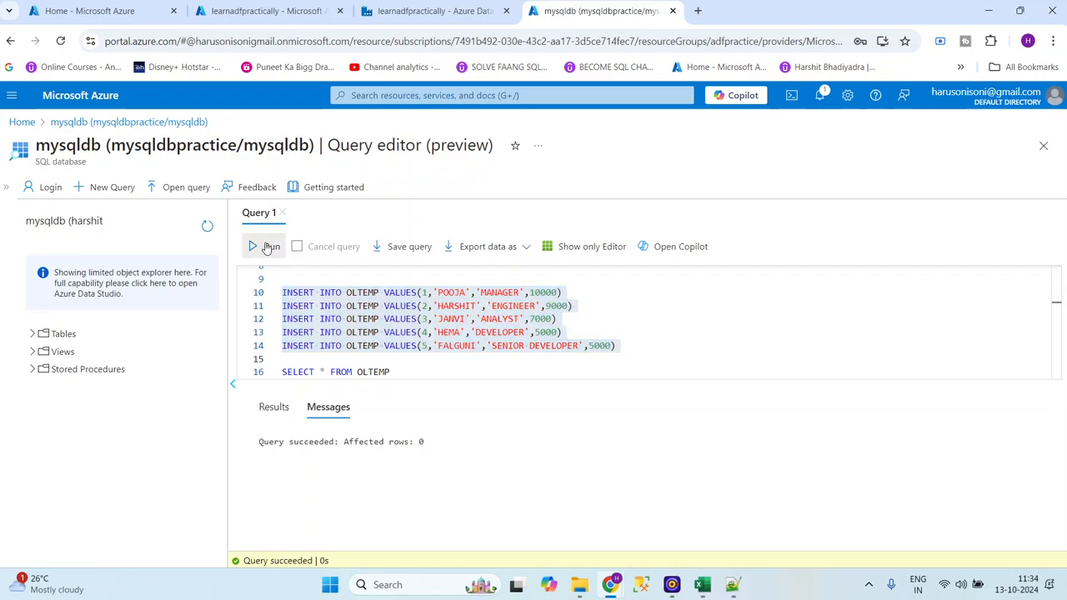
# Run only the four INSERT INTO DIMEMP statements below the DIMEMP table definition
pyautogui.click(321, 325)
pyautogui.press('Down')
pyautogui.press('Down')
pyautogui.press('Down')
pyautogui.press('Down')
pyautogui.press('Down')
pyautogui.press('Down')
pyautogui.press('Down')
pyautogui.press('Down')
pyautogui.press('Down')
pyautogui.press('Down')
pyautogui.press('Down')
pyautogui.press('Down')
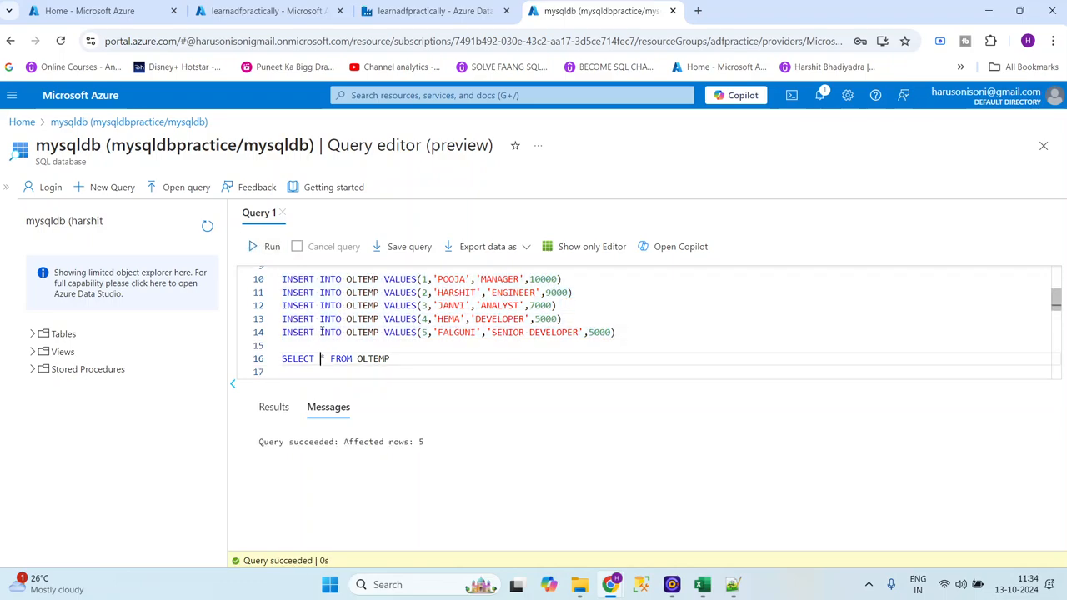
pyautogui.press('Down')
pyautogui.press('Down')
pyautogui.press('Down')
pyautogui.press('Down')
pyautogui.press('Down')
pyautogui.press('Down')
pyautogui.press('Down')
pyautogui.press('Down')
pyautogui.press('Down')
pyautogui.press('Down')
pyautogui.press('Down')
pyautogui.press('Down')
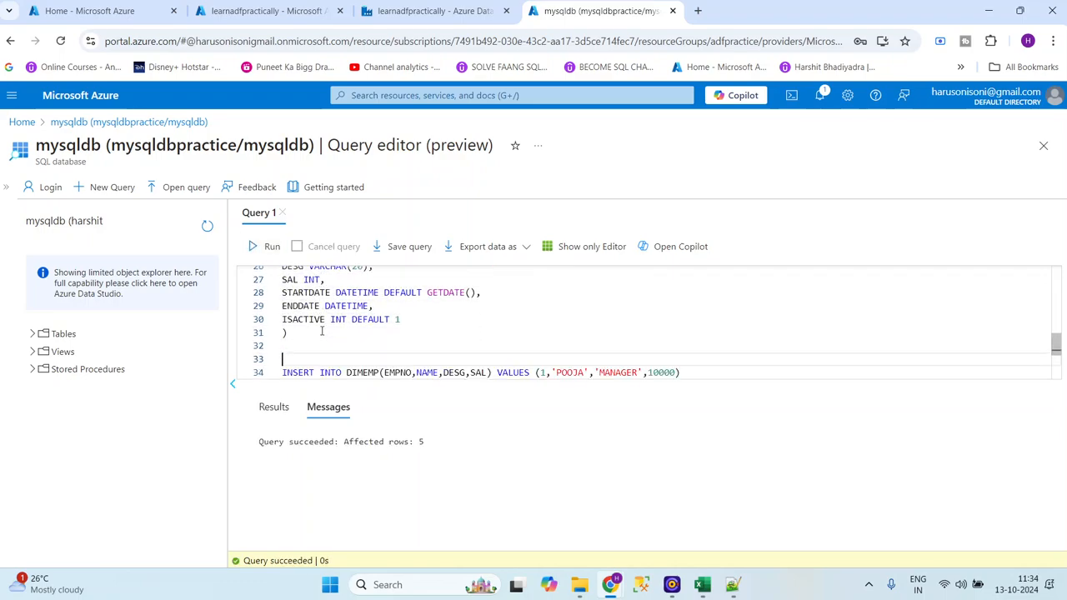
pyautogui.press('Down')
pyautogui.press('Down')
pyautogui.hotkey('shift', 'Up')
pyautogui.hotkey('shift', 'Up')
pyautogui.hotkey('shift', 'Up')
pyautogui.hotkey('shift', 'Up')
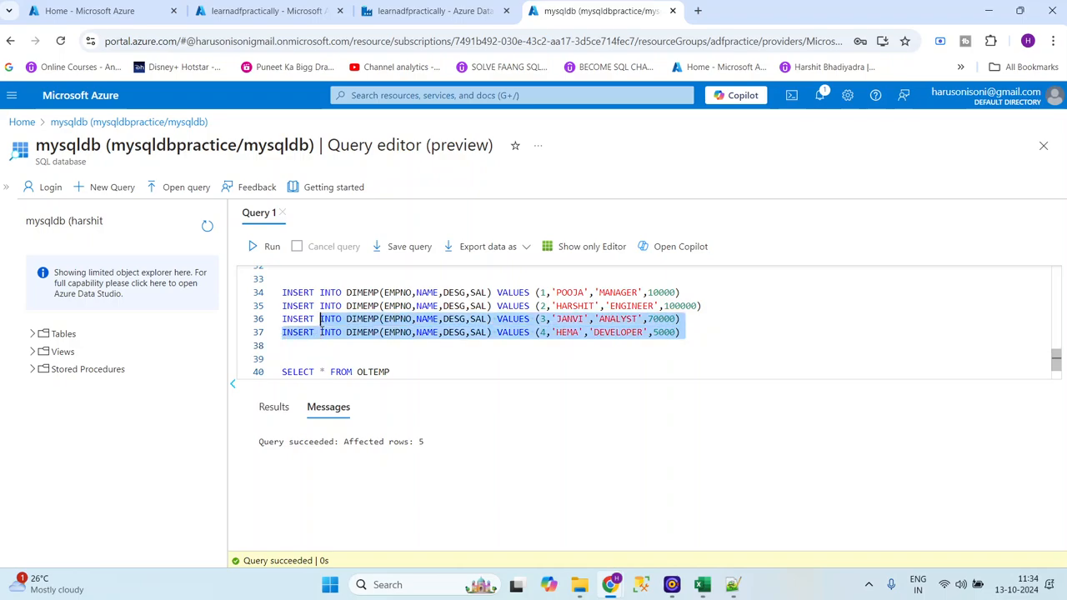
pyautogui.hotkey('shift', 'Up')
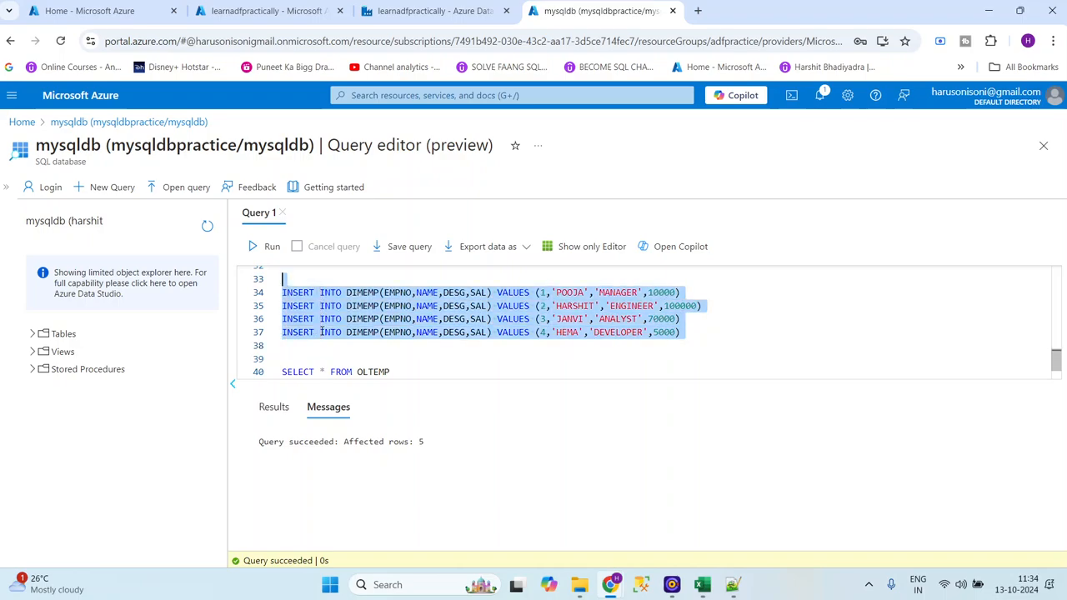
pyautogui.click(261, 249)
# Run only the SELECT * FROM OLTEMP query near the script's end and copy its full result table with headers
pyautogui.click(323, 356)
pyautogui.press('Down')
pyautogui.press('Down')
pyautogui.press('Down')
pyautogui.press('Down')
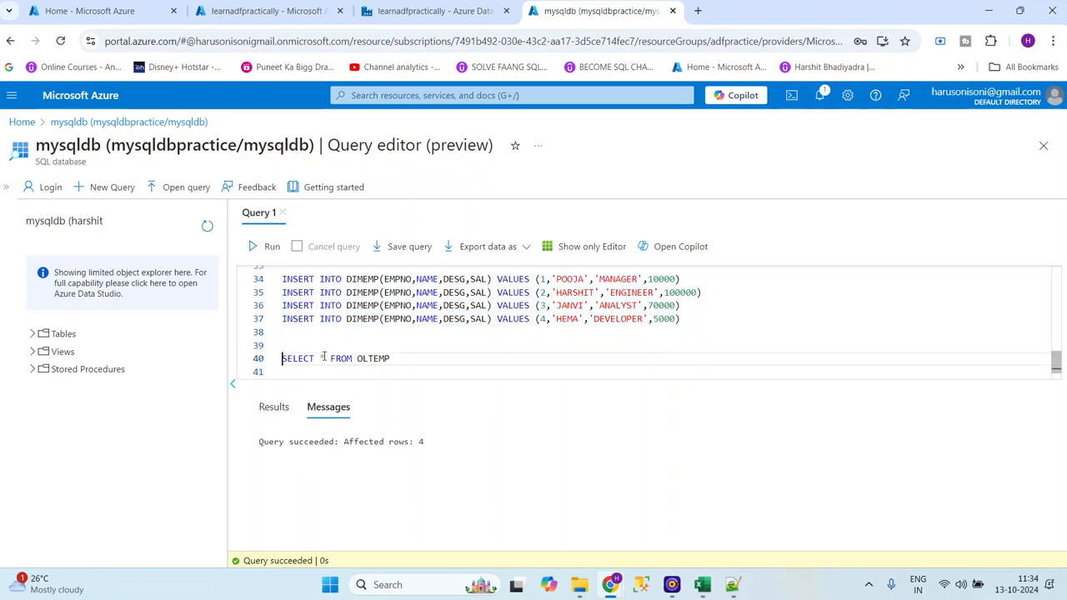
pyautogui.press('Up')
pyautogui.press('Up')
pyautogui.hotkey('shift', 'Up')
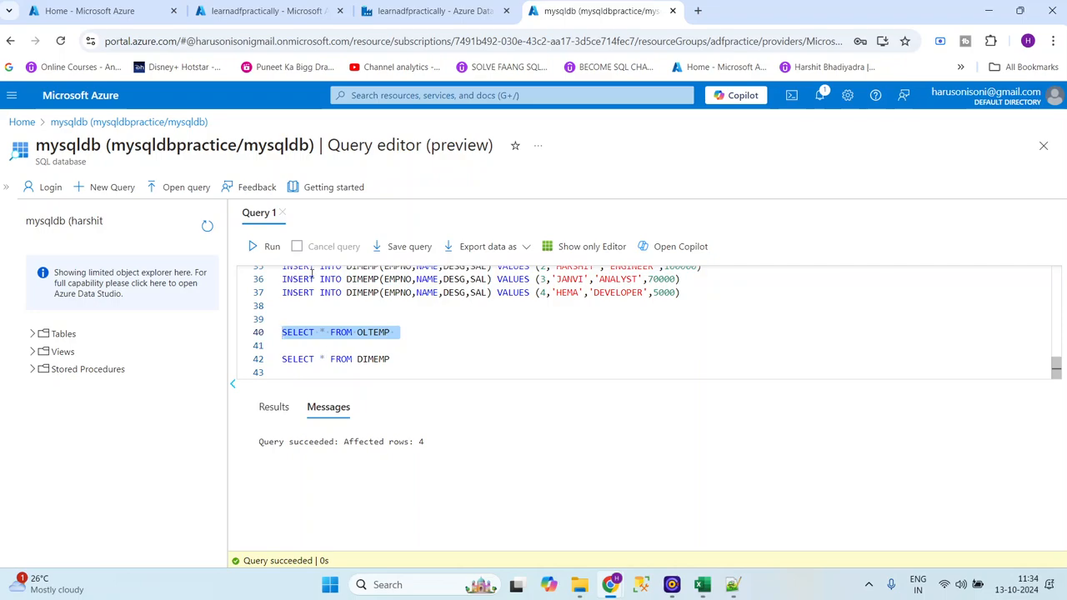
pyautogui.click(269, 248)
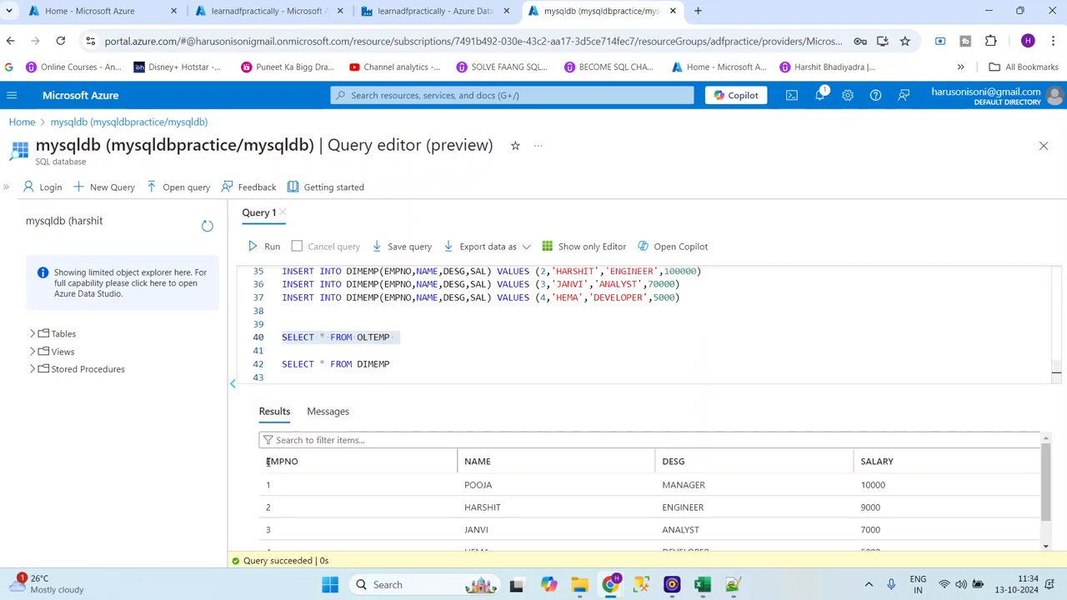
pyautogui.click(1047, 533)
pyautogui.hotkey('ctrl', 'a')
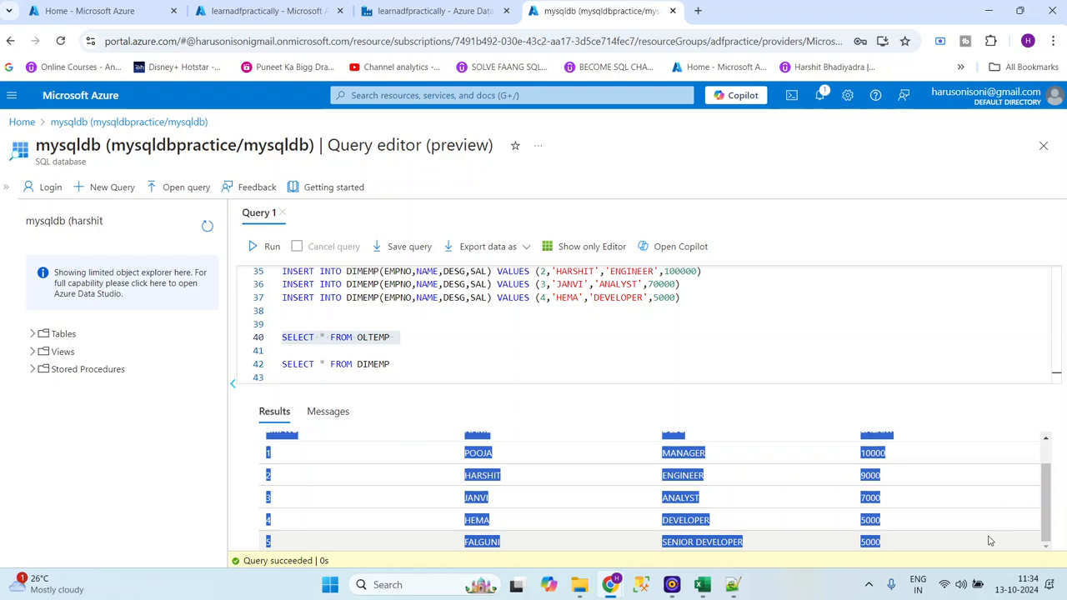
# Switch to the SCD TYPE-2 IMPLEMENTATION workbook in Excel, paste the OLTEMP result at B3 of a new sheet, and fit the DESG column's width
pyautogui.moveTo(702, 584)
pyautogui.click(779, 500)
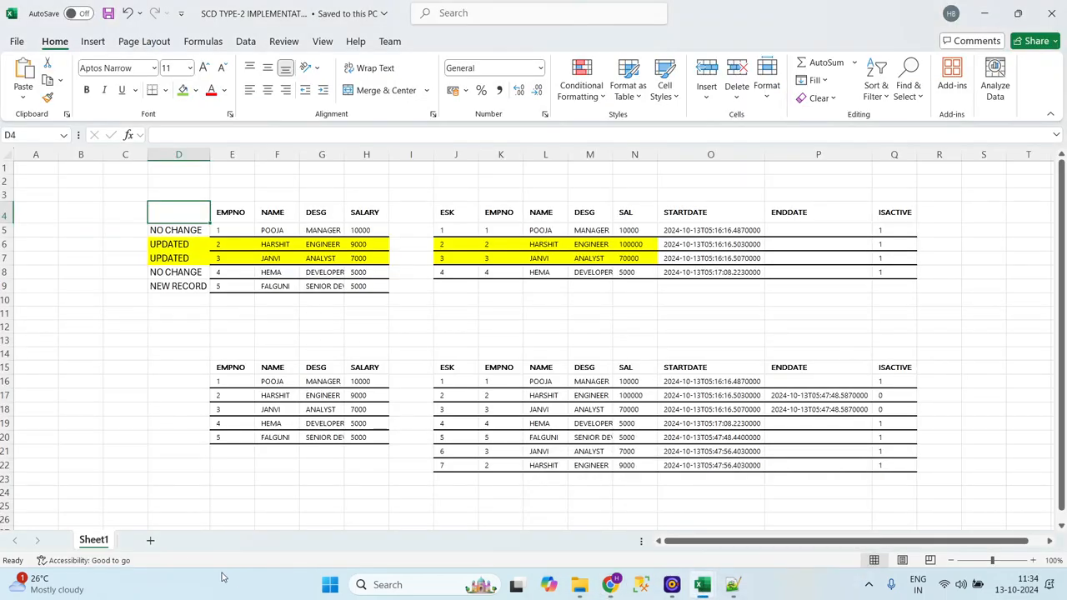
pyautogui.click(151, 542)
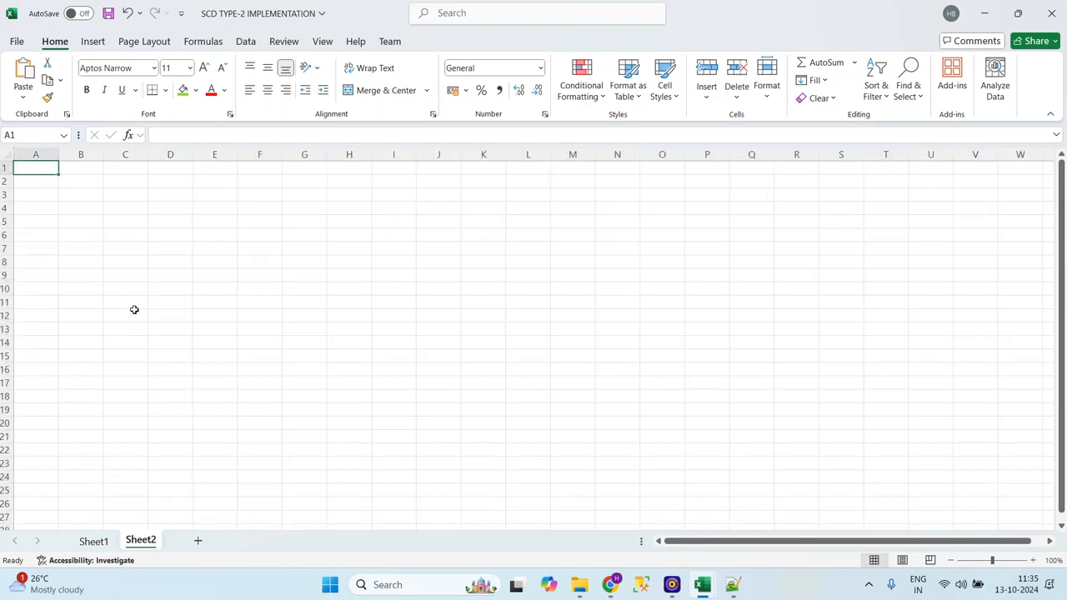
pyautogui.click(88, 198)
pyautogui.hotkey('ctrl', 'v')
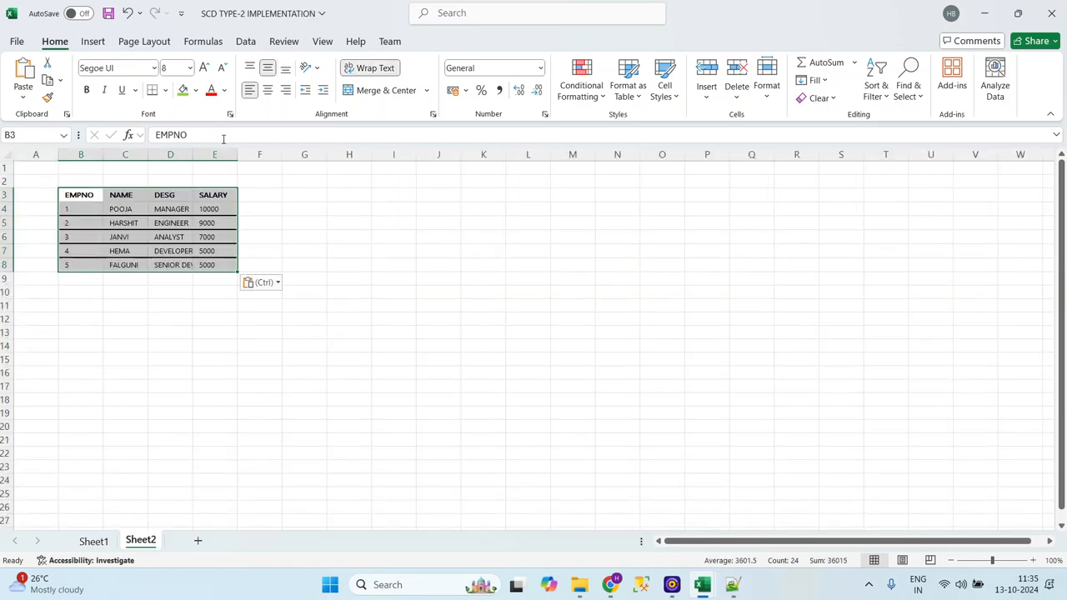
pyautogui.doubleClick(187, 155)
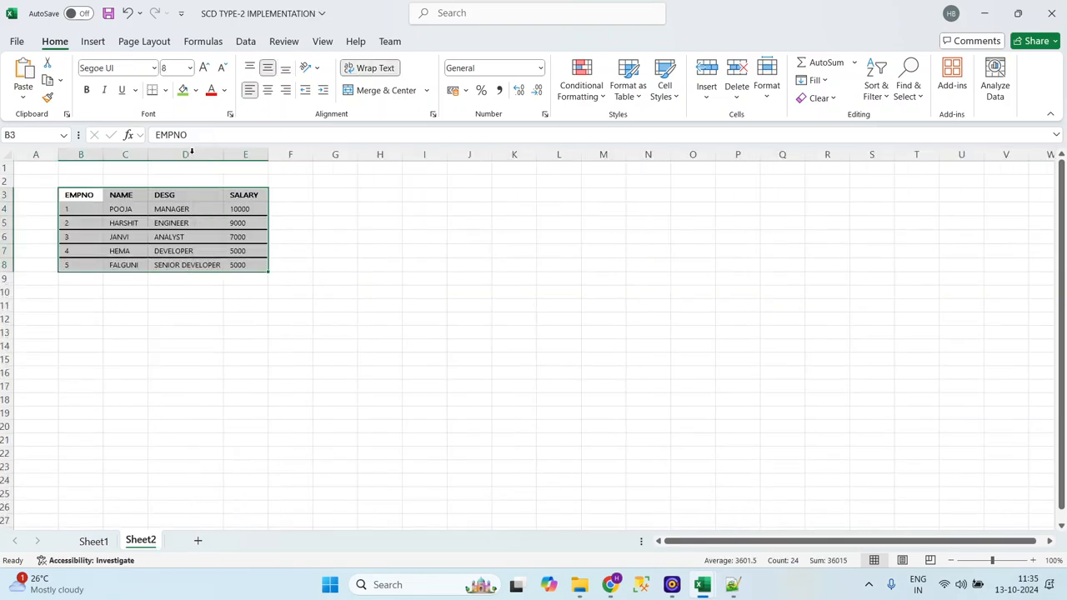
pyautogui.click(443, 224)
# Switch back to the Azure query editor, run only SELECT * FROM DIMEMP, and copy its full result table with headers
pyautogui.hotkey('alt', 'Tab')
pyautogui.click(397, 336)
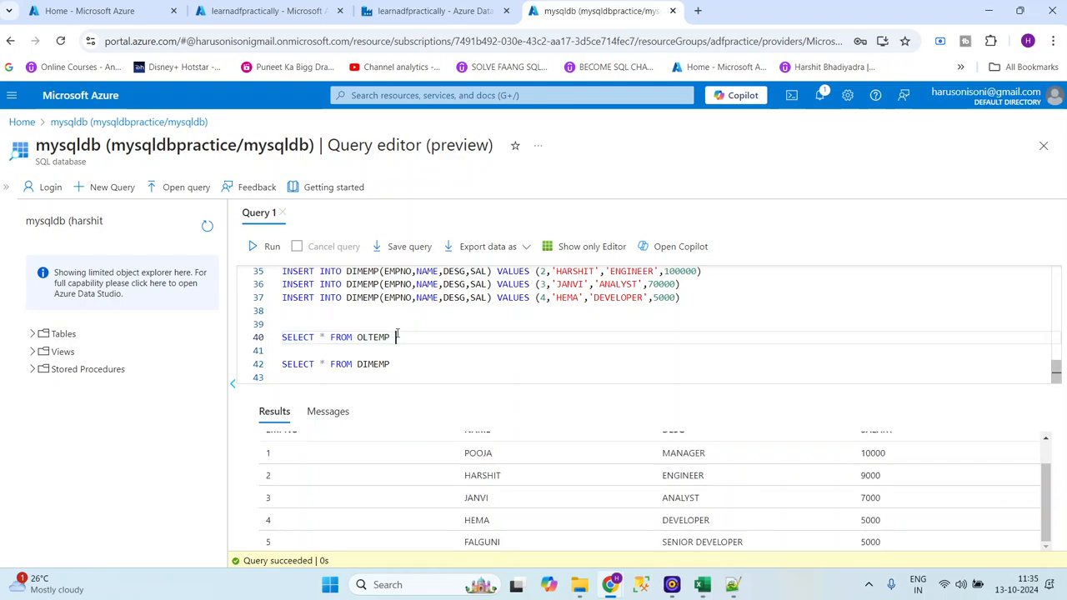
pyautogui.press('Down')
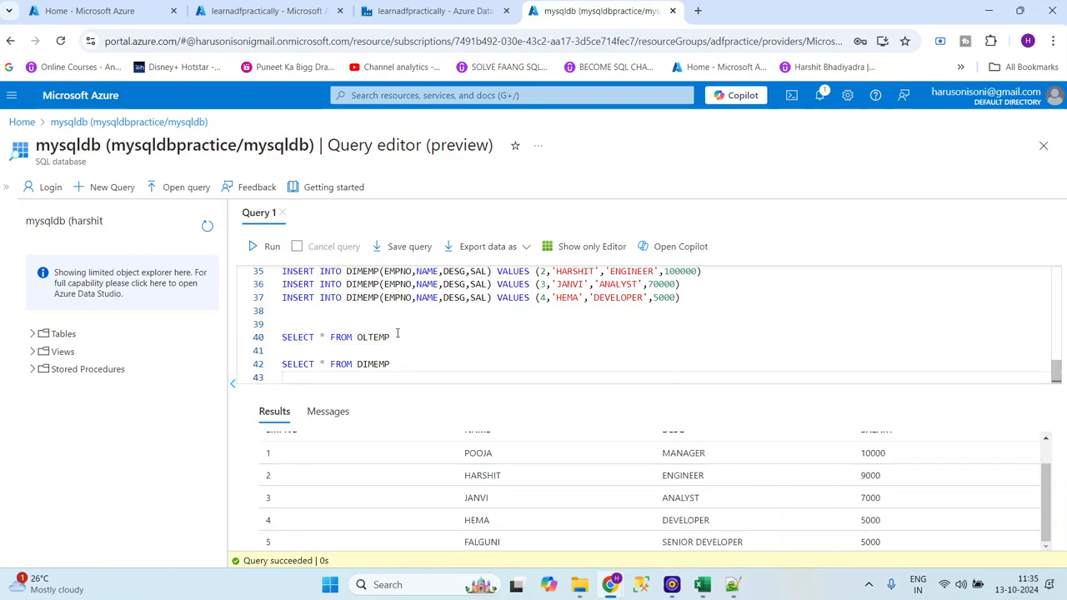
pyautogui.hotkey('shift', 'End')
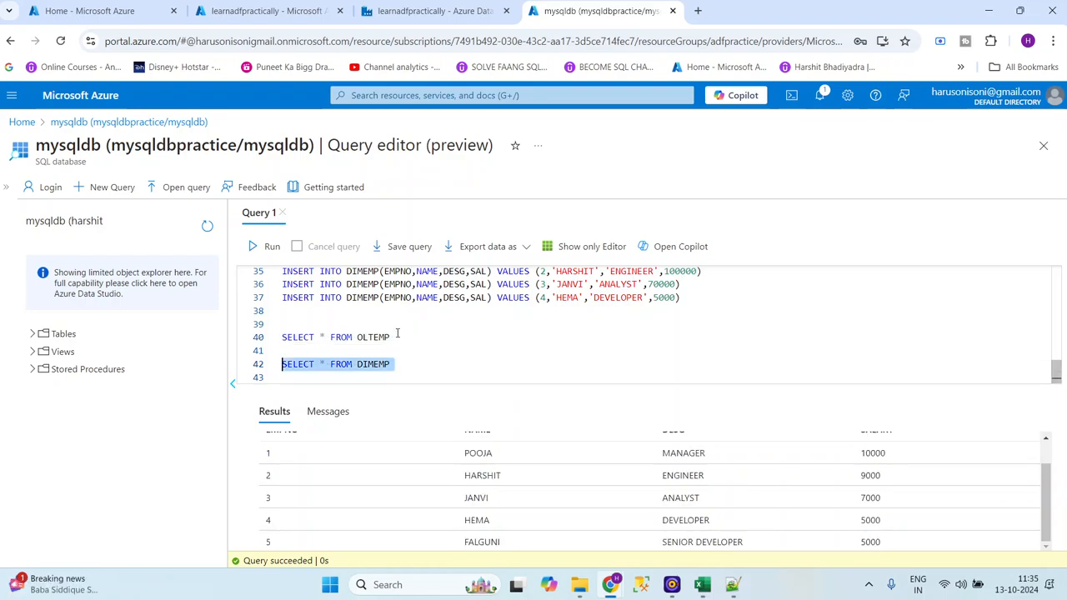
pyautogui.click(272, 248)
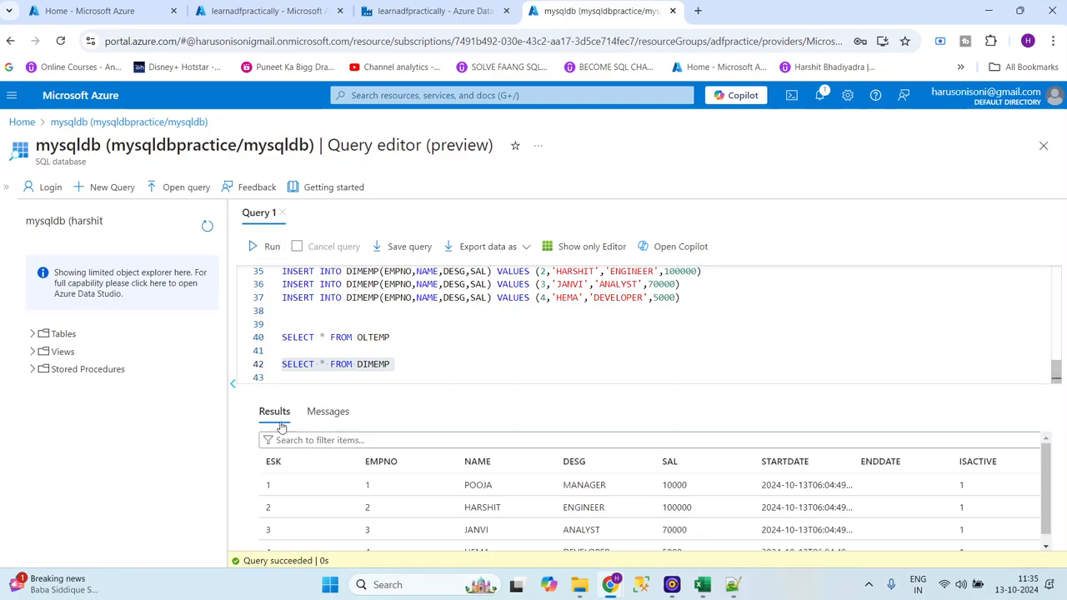
pyautogui.moveTo(263, 462); pyautogui.dragTo(281, 461)
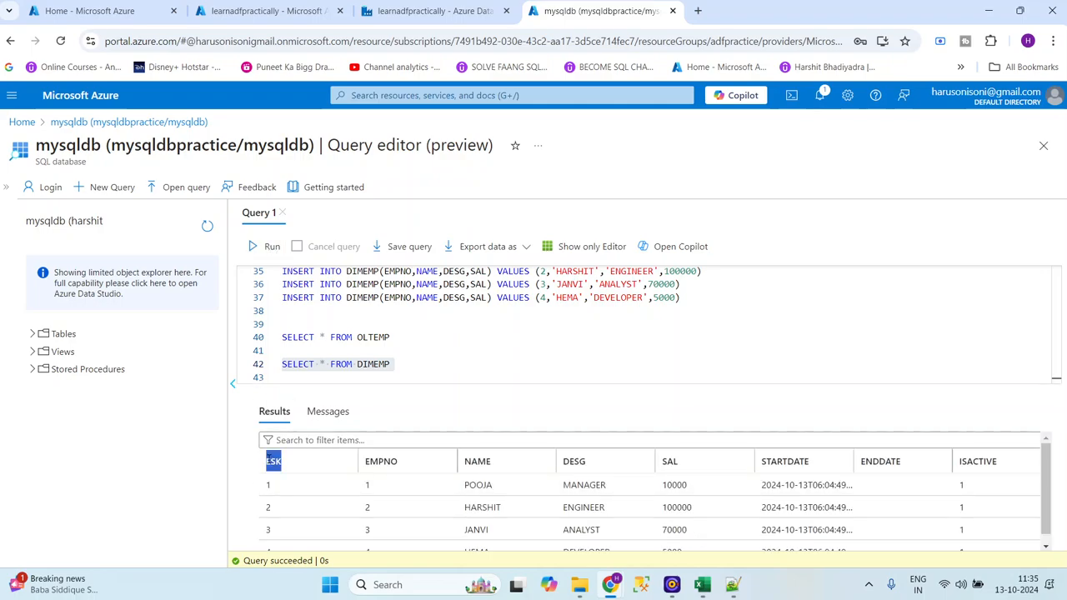
pyautogui.scroll(-1, 1038, 542)
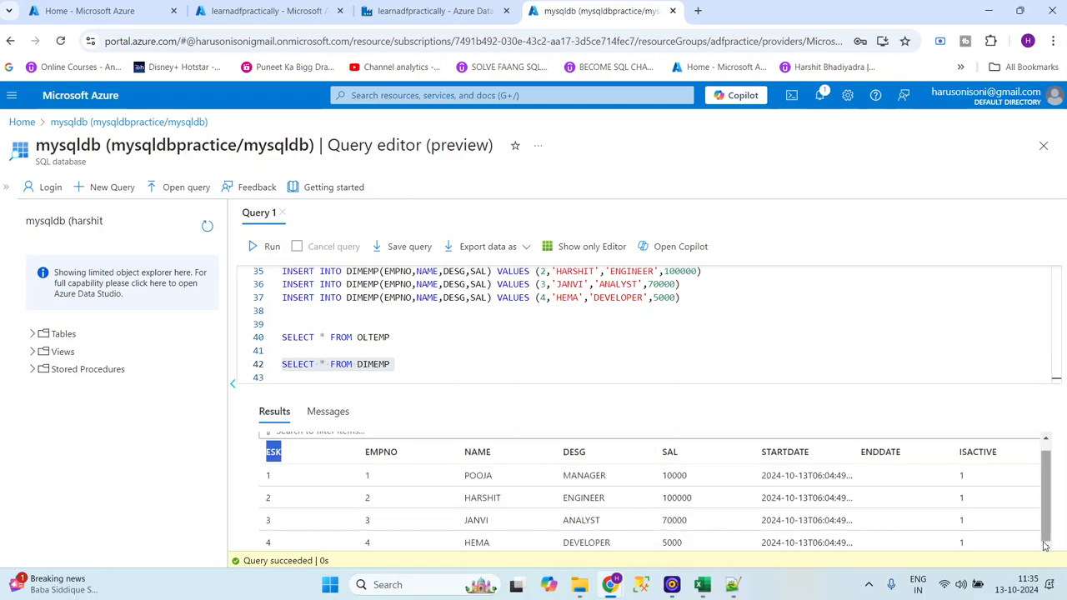
pyautogui.keyDown('shift'); pyautogui.click(1028, 545); pyautogui.keyUp('shift')
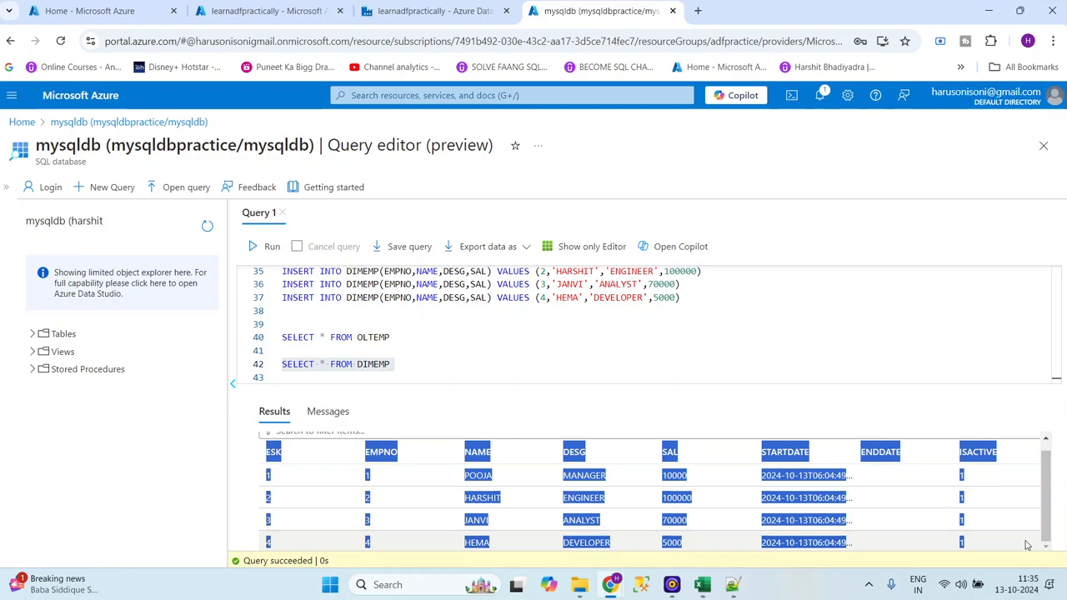
# Return to the Excel workbook, paste the DIMEMP result at H3 of Sheet2, and fit its DESG column's width
pyautogui.hotkey('alt', 'Tab')
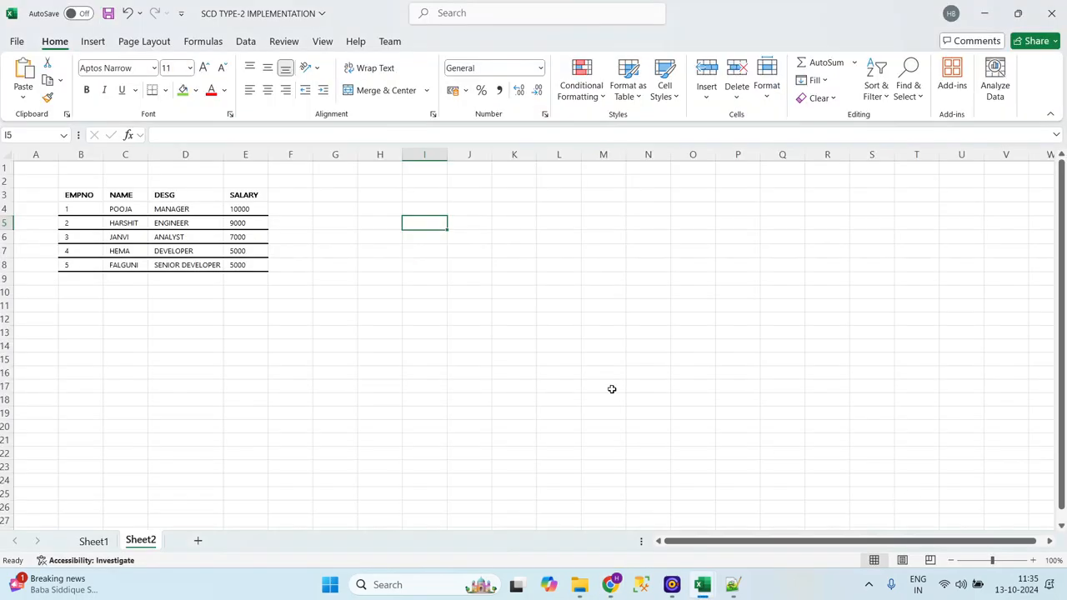
pyautogui.click(256, 193)
pyautogui.press('Right')
pyautogui.press('Right')
pyautogui.press('Right')
pyautogui.hotkey('ctrl', 'v')
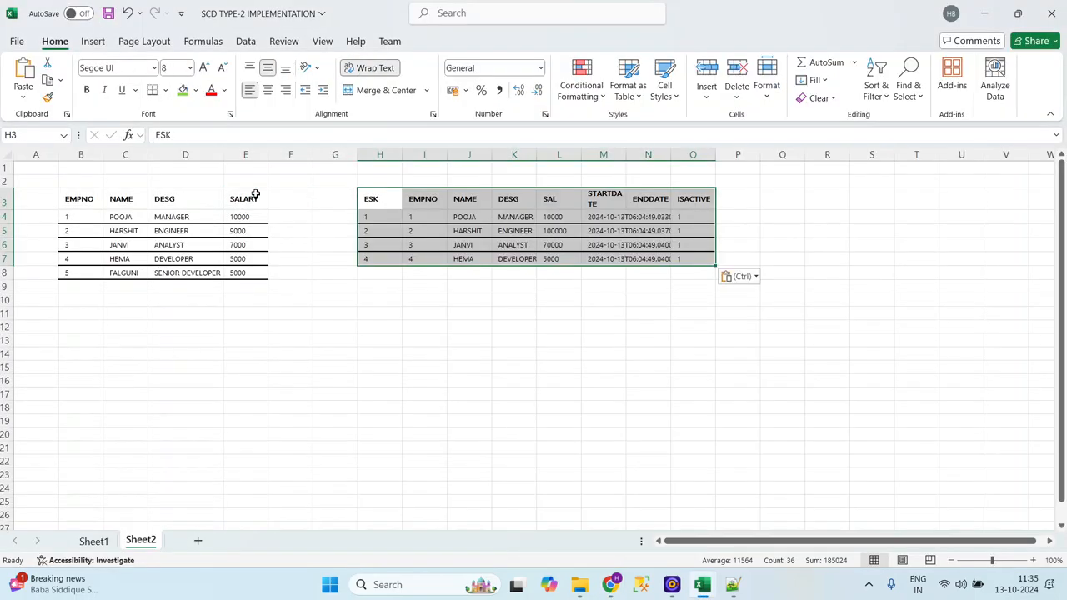
pyautogui.press('Right')
pyautogui.press('Right')
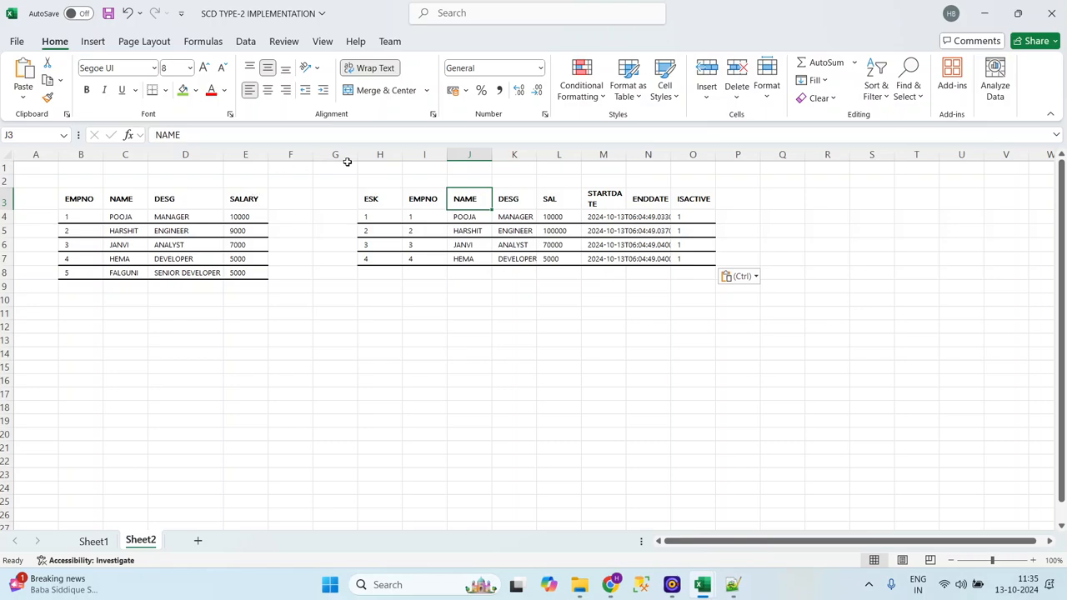
pyautogui.doubleClick(536, 155)
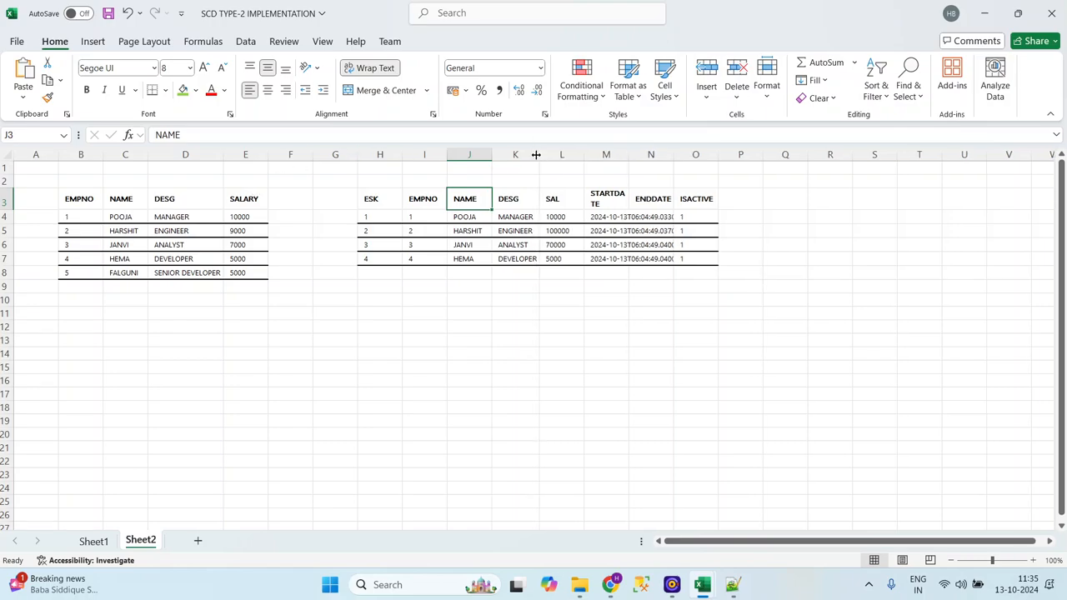
pyautogui.click(107, 311)
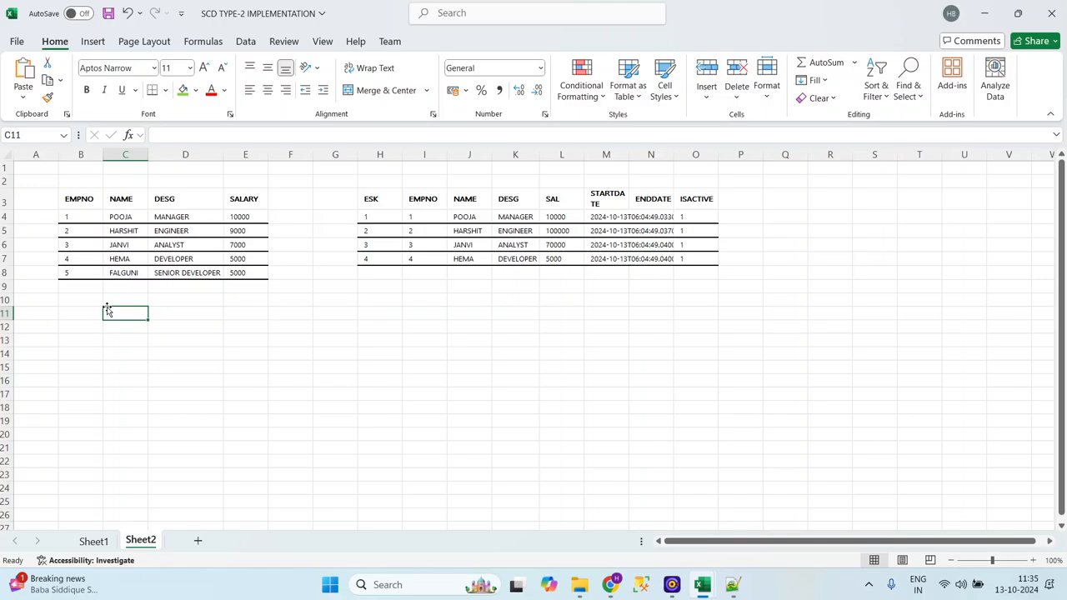
pyautogui.click(261, 331)
pyautogui.press('Right')
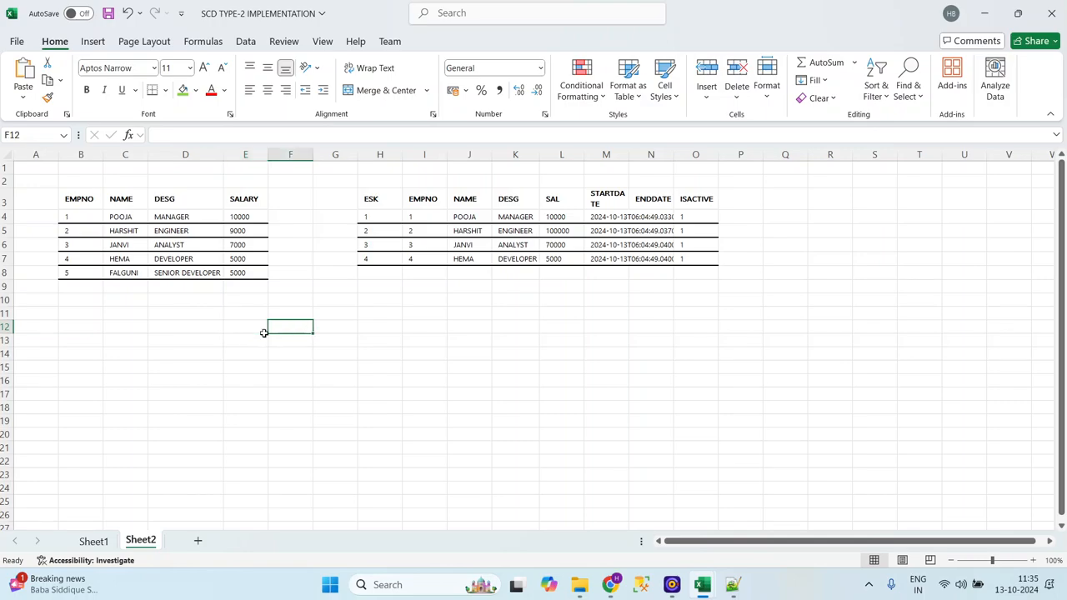
pyautogui.press('Left')
pyautogui.press('Left')
pyautogui.press('Right')
pyautogui.press('Right')
pyautogui.press('Left')
pyautogui.press('Left')
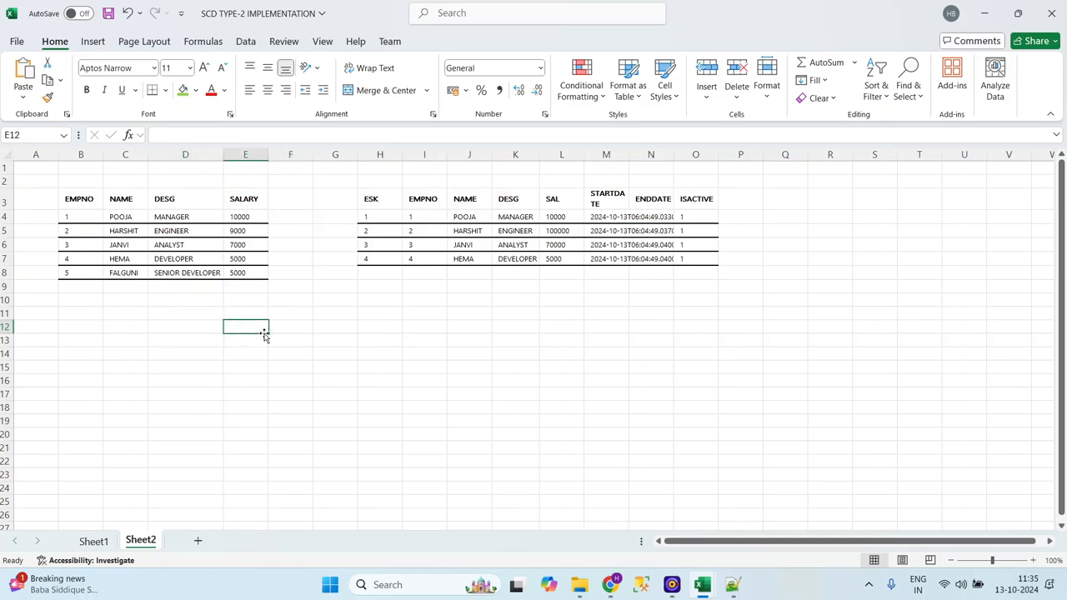
# Label the EMPNO 5 source row as NEW RECORD in cell A8 and fit column A to the text
pyautogui.press('Up')
pyautogui.press('Up')
pyautogui.press('Up')
pyautogui.press('Left')
pyautogui.press('Left')
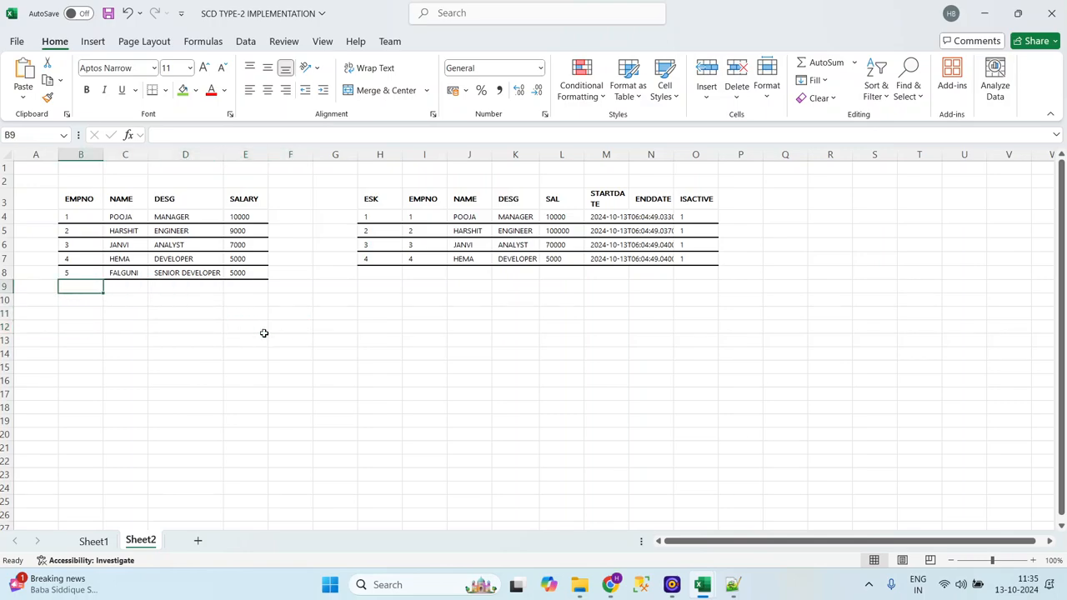
pyautogui.press('Up')
pyautogui.press('Left')
pyautogui.write('NE')
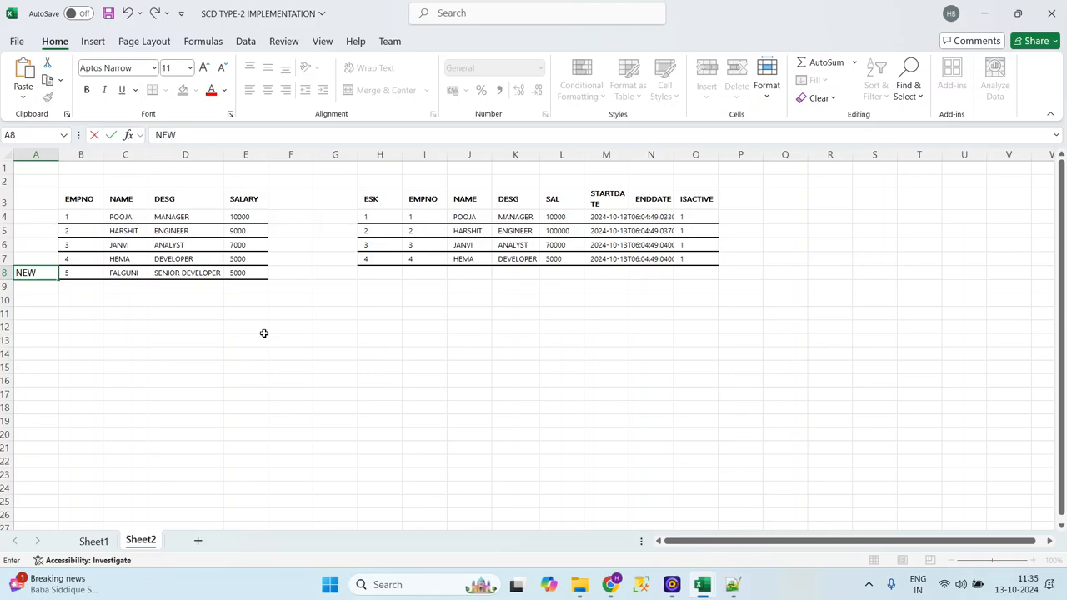
pyautogui.press('Return')
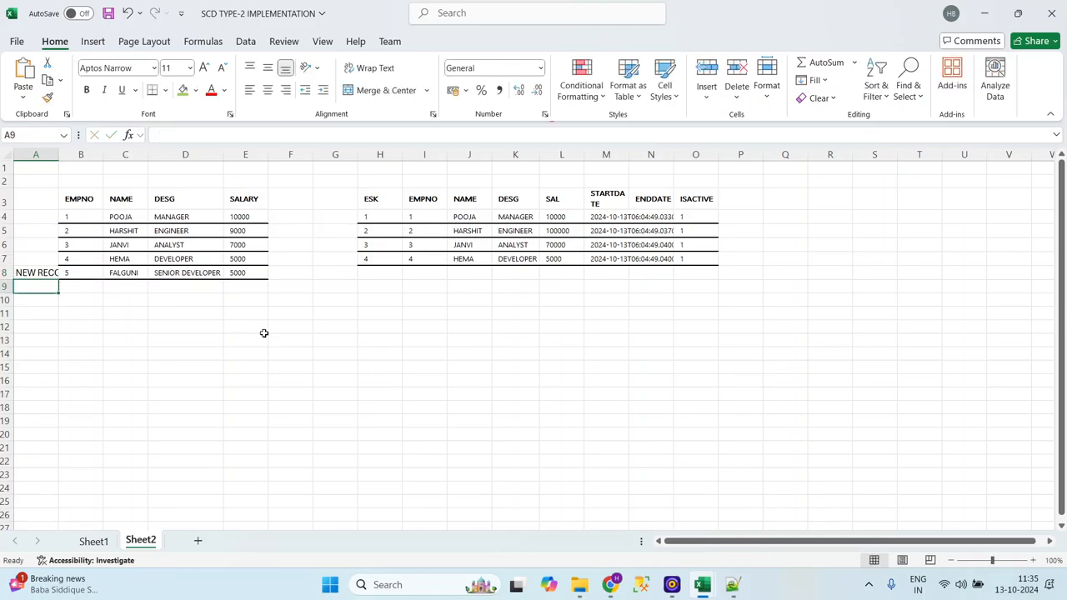
pyautogui.doubleClick(58, 154)
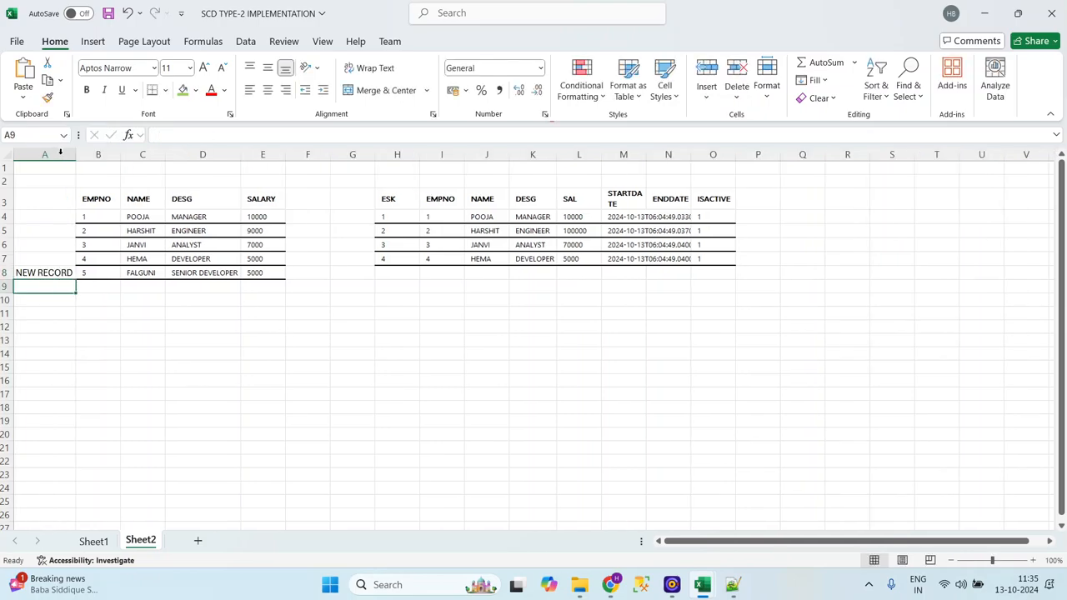
# Add a note below the source table with NEW RECORD in A12 and INSERTED in B12
pyautogui.click(62, 275)
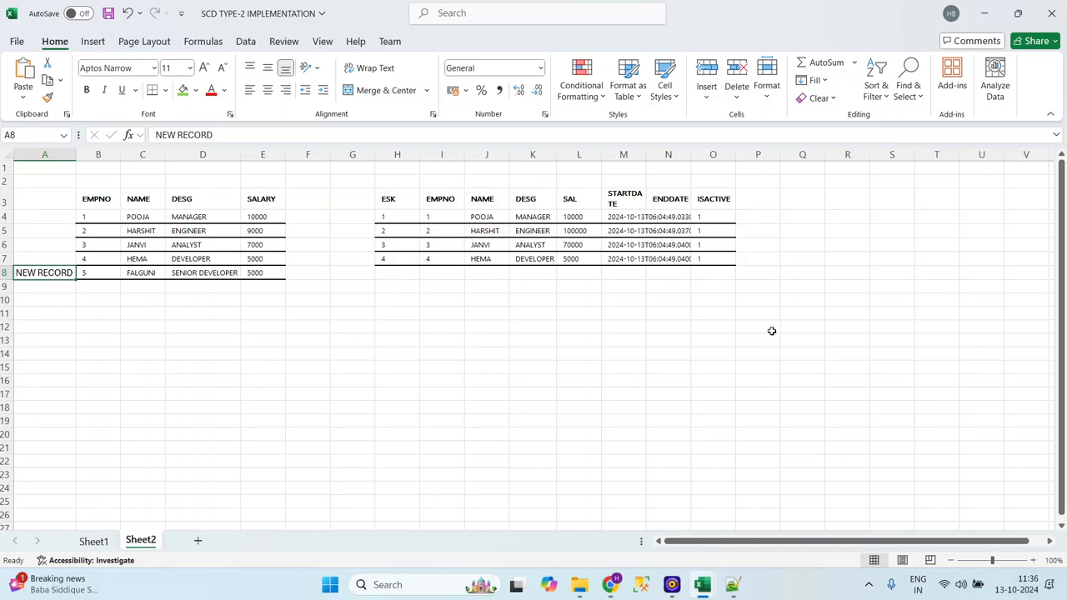
pyautogui.click(43, 325)
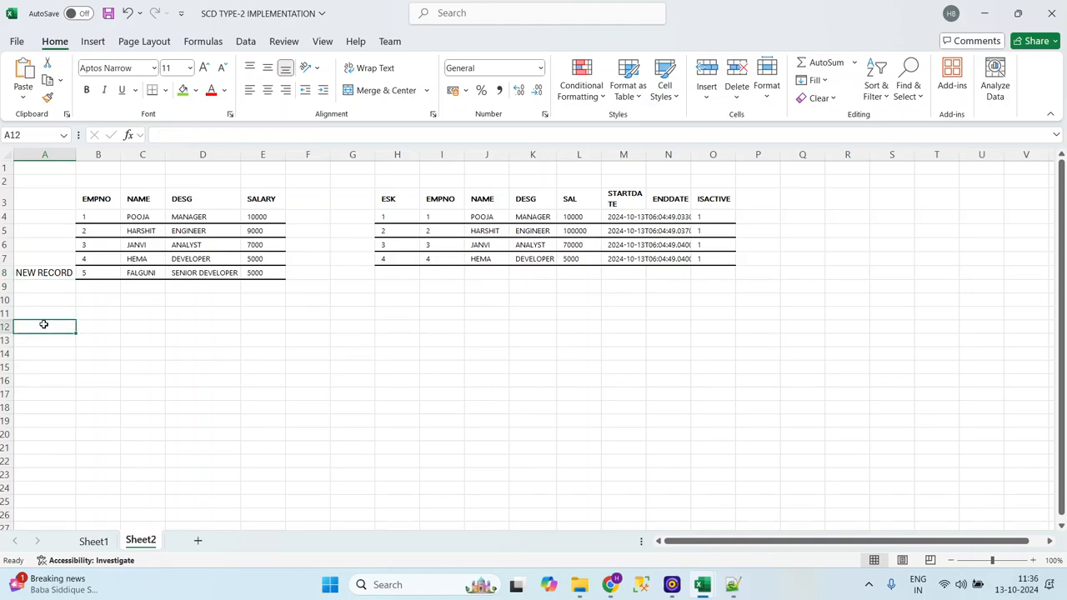
pyautogui.write('NEW RECO')
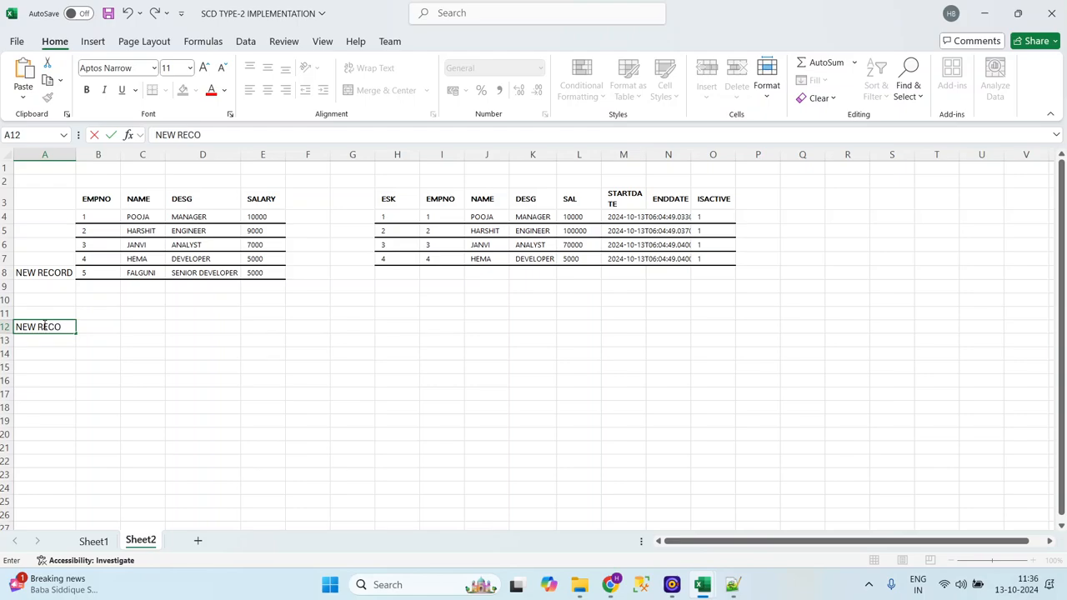
pyautogui.write('RD')
pyautogui.press('Return')
pyautogui.press('Up')
pyautogui.press('Right')
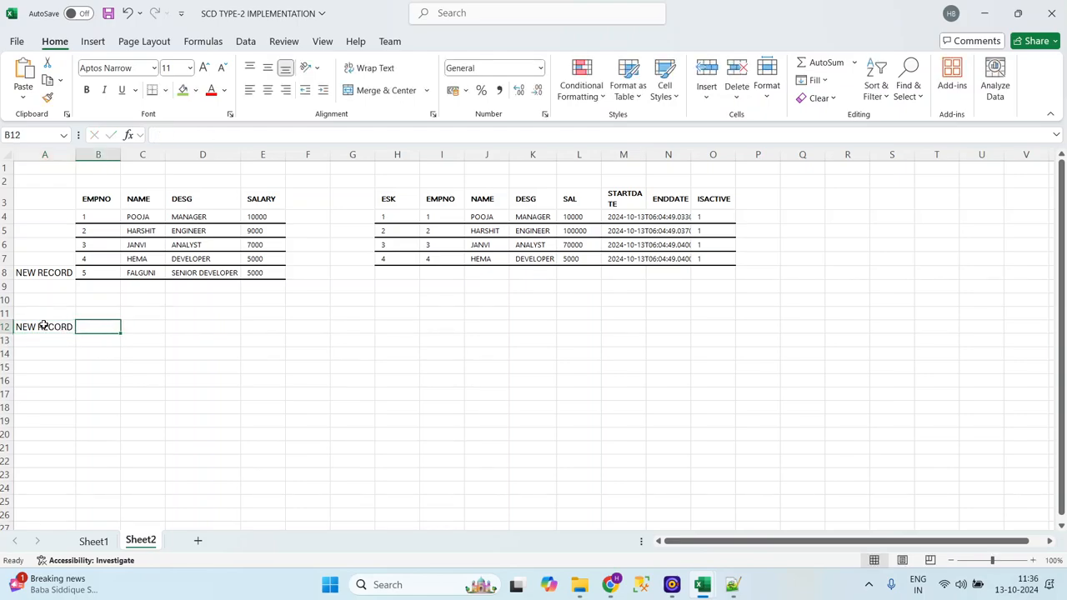
pyautogui.write('INSERTED')
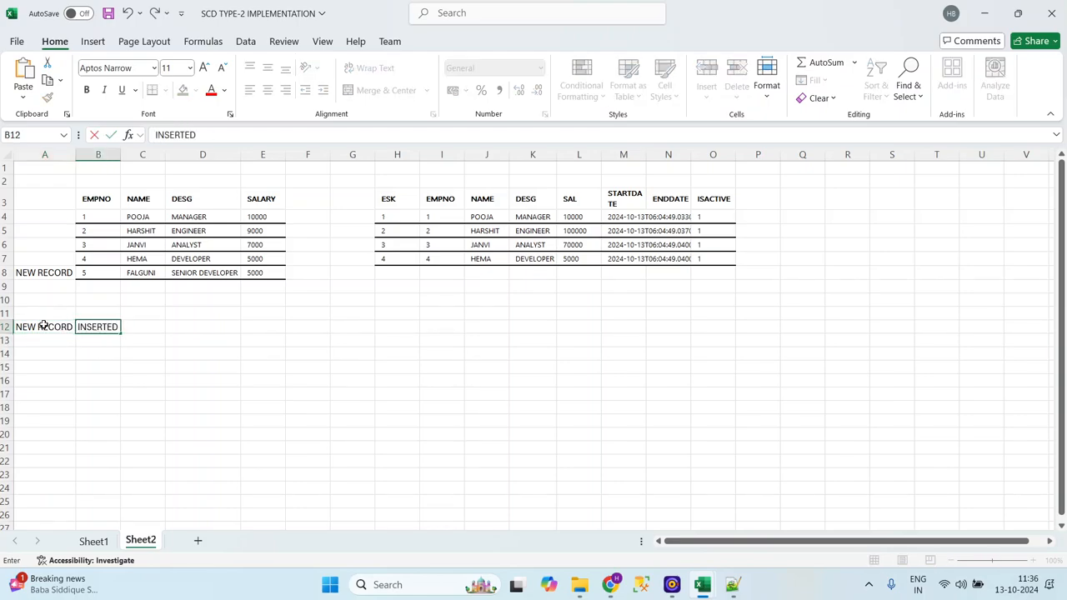
pyautogui.press('Return')
pyautogui.press('Left')
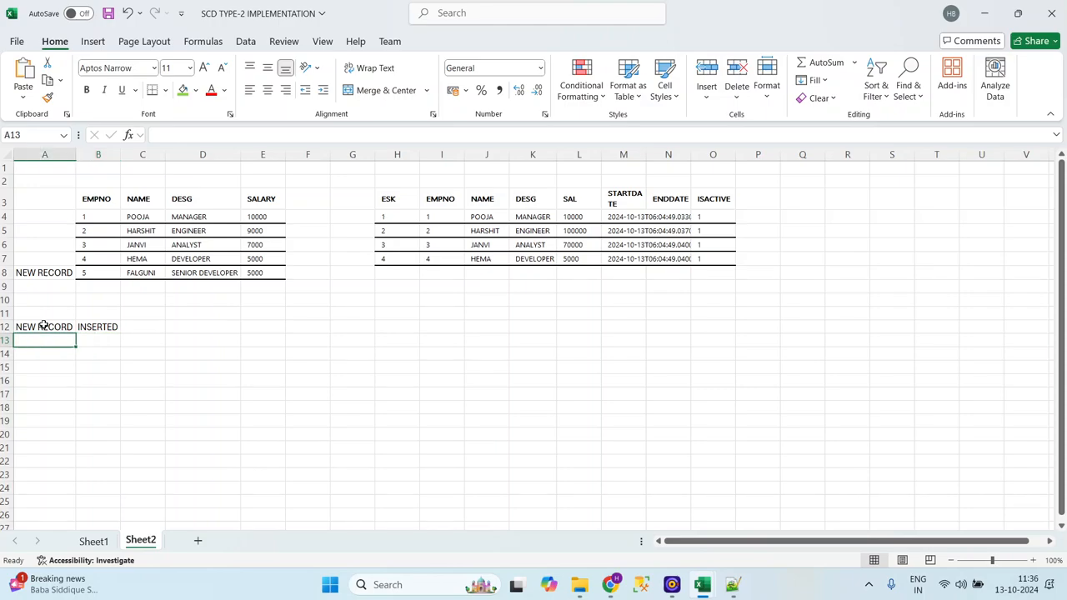
# Fill the EMPNO 2 and 3 rows of the source table, B5:E6, with yellow
pyautogui.press('Up')
pyautogui.press('Up')
pyautogui.press('Up')
pyautogui.press('Up')
pyautogui.press('Up')
pyautogui.press('Up')
pyautogui.press('Up')
pyautogui.press('Right')
pyautogui.press('Up')
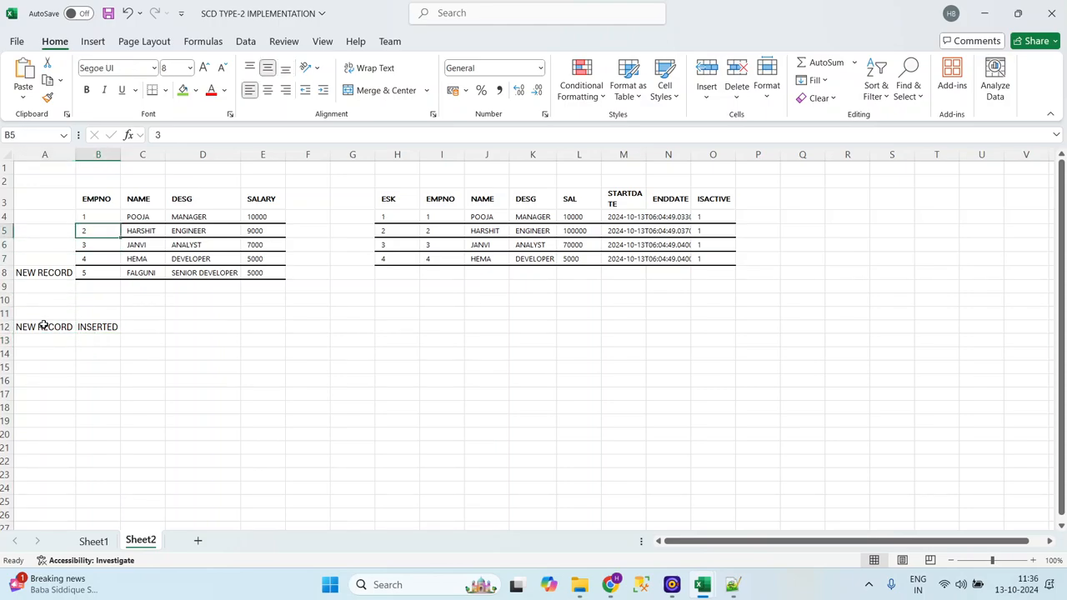
pyautogui.hotkey('shift', 'Down')
pyautogui.hotkey('shift', 'Right')
pyautogui.hotkey('shift', 'Right')
pyautogui.hotkey('shift', 'Right')
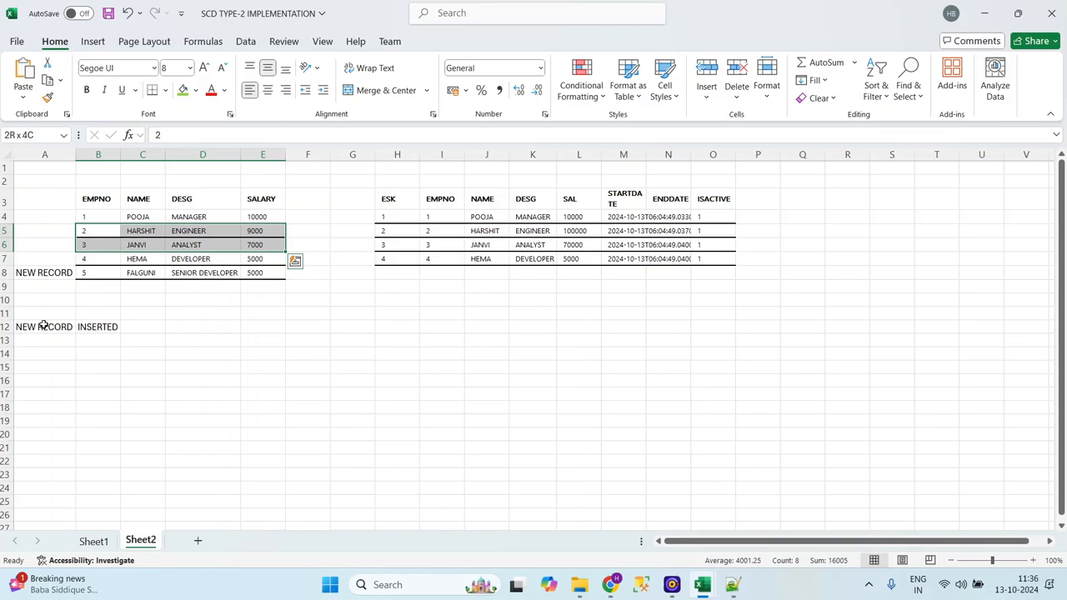
pyautogui.click(196, 90)
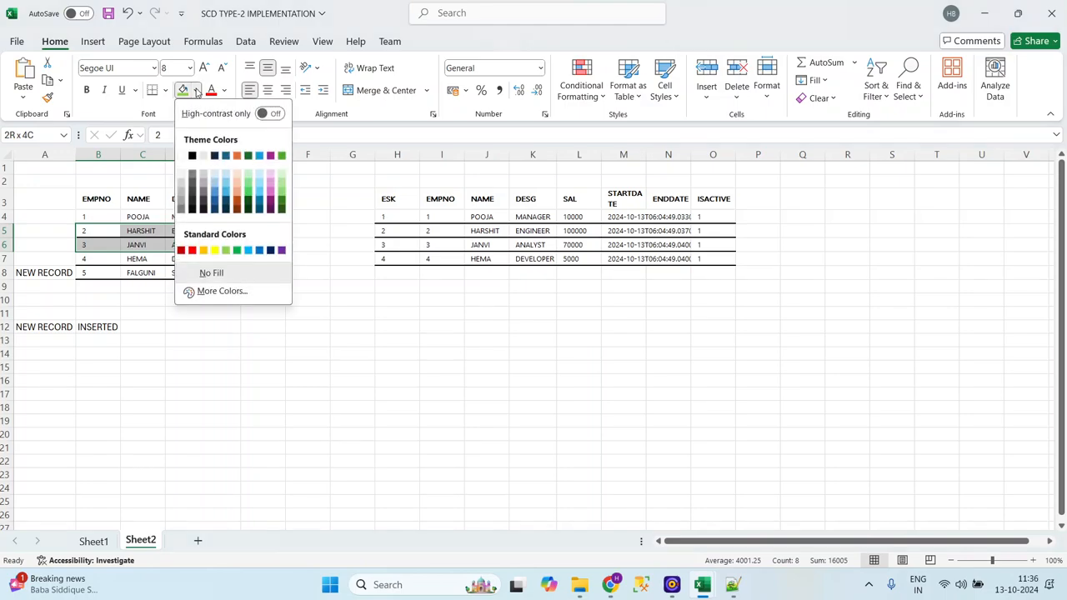
pyautogui.click(214, 251)
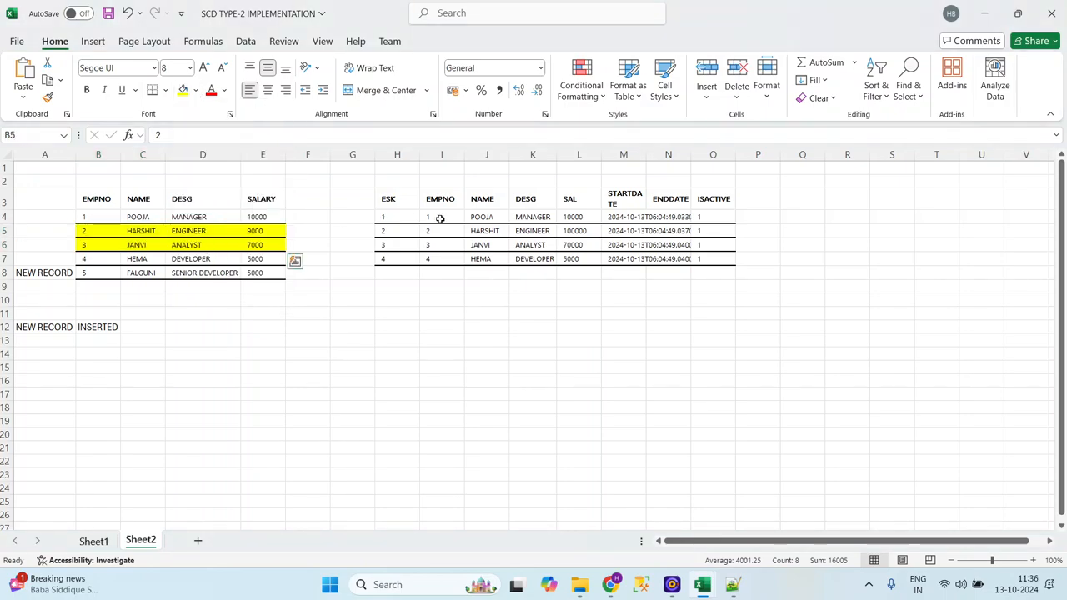
# Fill the matching EMPNO 2 and 3 rows of the dimension table, I5:O6, with the same yellow
pyautogui.click(443, 228)
pyautogui.hotkey('shift', 'Down')
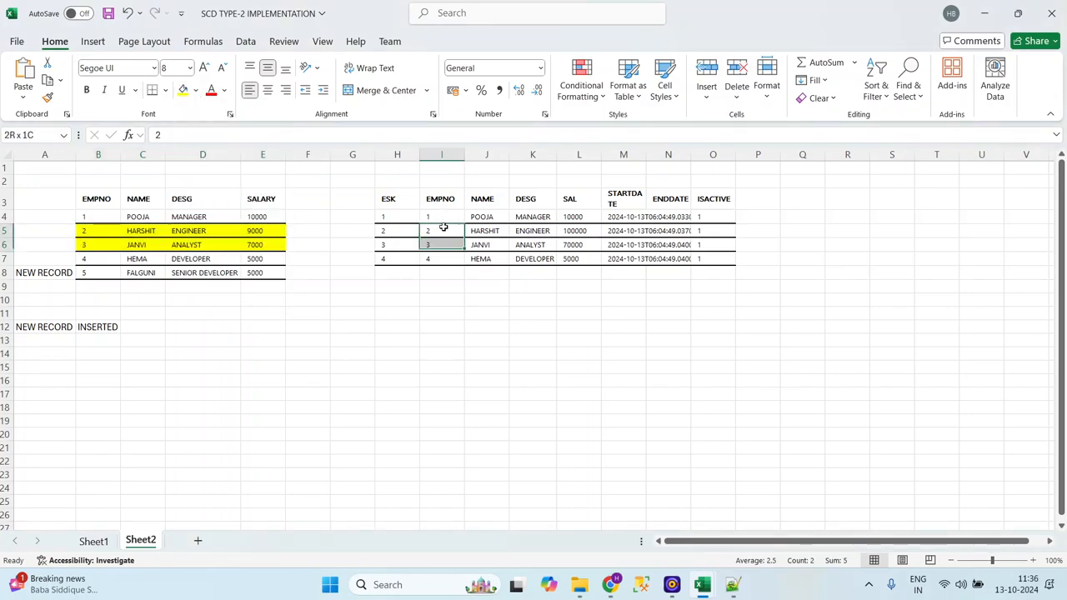
pyautogui.hotkey('shift', 'Right')
pyautogui.hotkey('shift', 'Right')
pyautogui.hotkey('shift', 'Right')
pyautogui.hotkey('shift', 'Right')
pyautogui.hotkey('shift', 'Right')
pyautogui.hotkey('shift', 'Right')
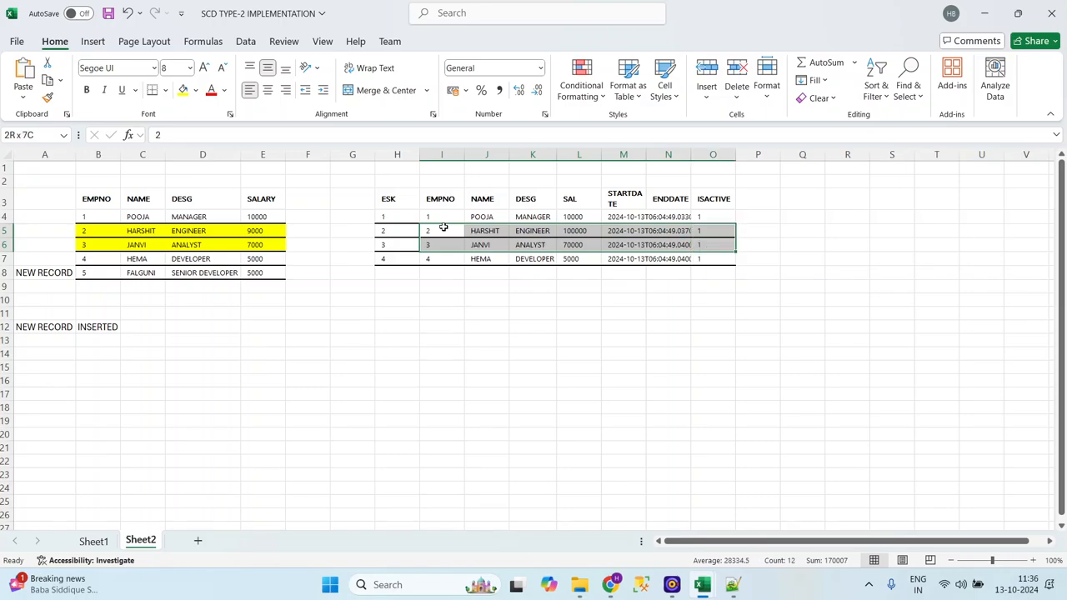
pyautogui.click(182, 91)
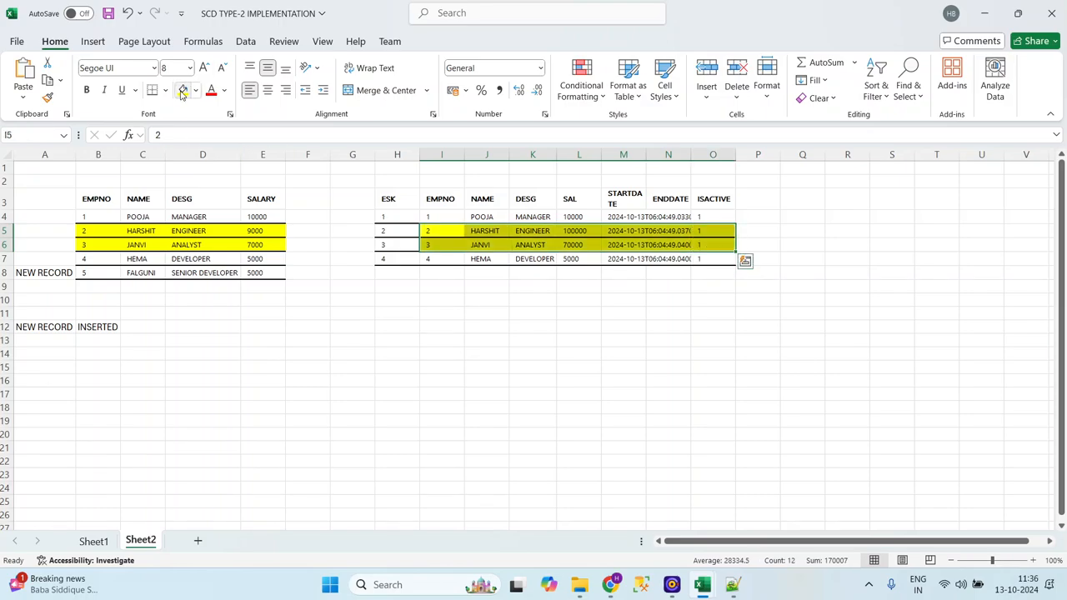
pyautogui.click(387, 305)
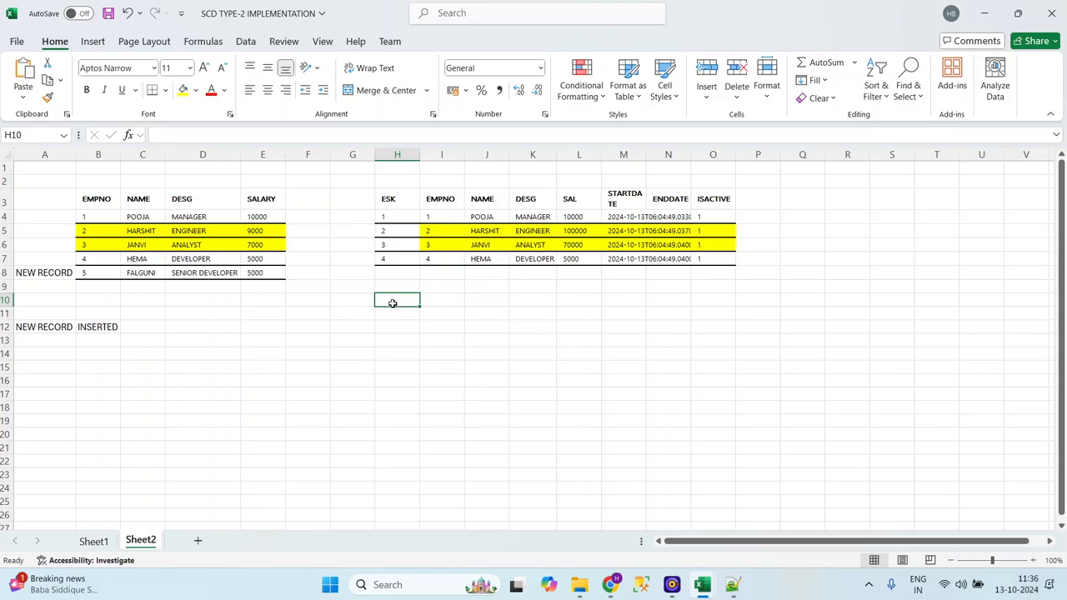
# Compare the EMPNO 1 row in the source table with its row in the dimension table
pyautogui.press('Up')
pyautogui.press('Up')
pyautogui.press('Up')
pyautogui.press('Up')
pyautogui.press('Up')
pyautogui.press('Up')
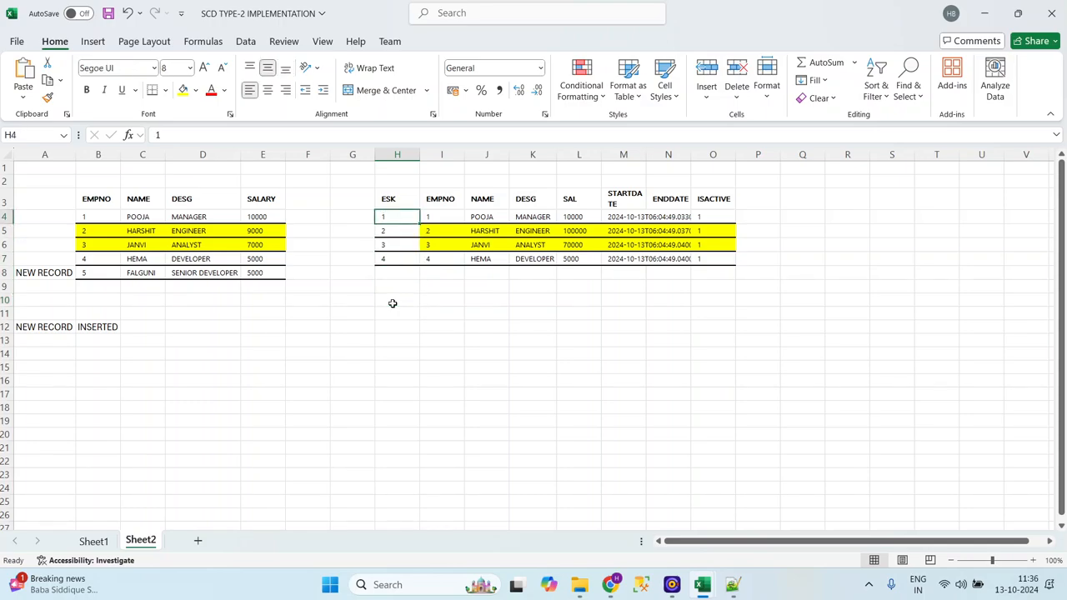
pyautogui.press('Right')
pyautogui.press('Right')
pyautogui.press('Right')
pyautogui.press('Left')
pyautogui.press('Left')
pyautogui.press('Left')
pyautogui.press('Left')
pyautogui.press('Left')
pyautogui.press('Left')
pyautogui.press('Left')
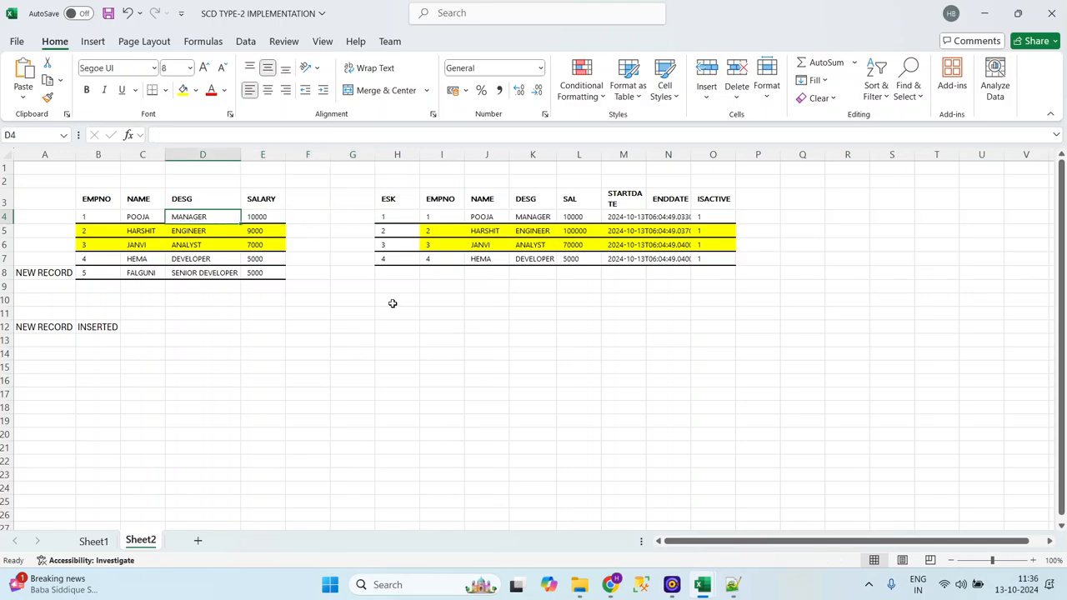
pyautogui.press('Left')
pyautogui.press('Left')
pyautogui.press('Left')
pyautogui.press('Right')
pyautogui.hotkey('shift', 'Right')
pyautogui.hotkey('shift', 'Right')
pyautogui.hotkey('shift', 'Right')
pyautogui.hotkey('shift', 'Right')
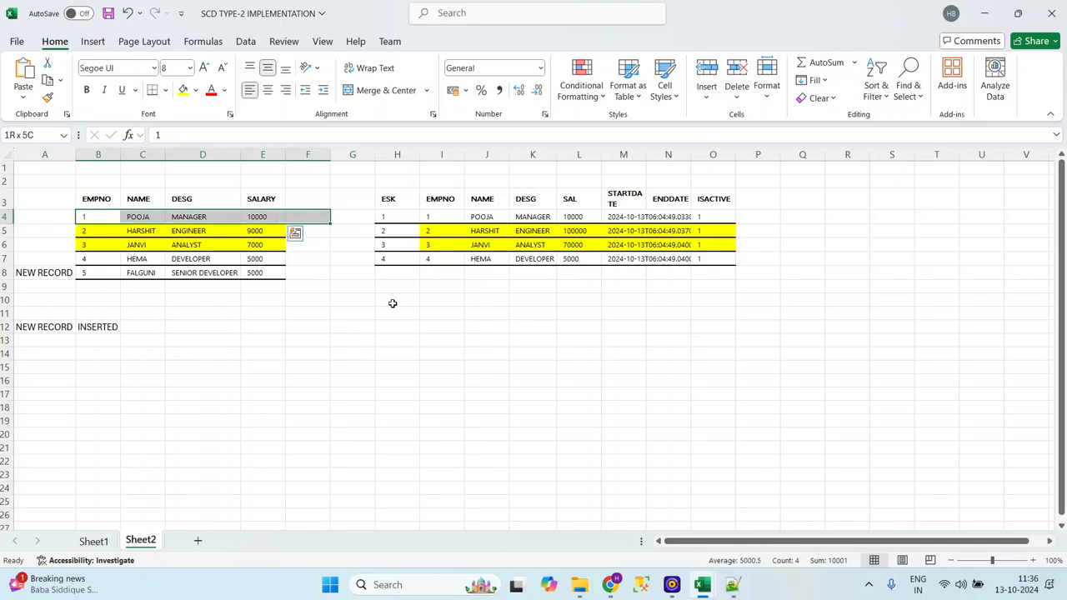
pyautogui.hotkey('shift', 'Left')
pyautogui.hotkey('shift', 'Left')
pyautogui.hotkey('shift', 'Right')
pyautogui.press('Right')
pyautogui.press('Right')
pyautogui.press('Right')
pyautogui.press('Right')
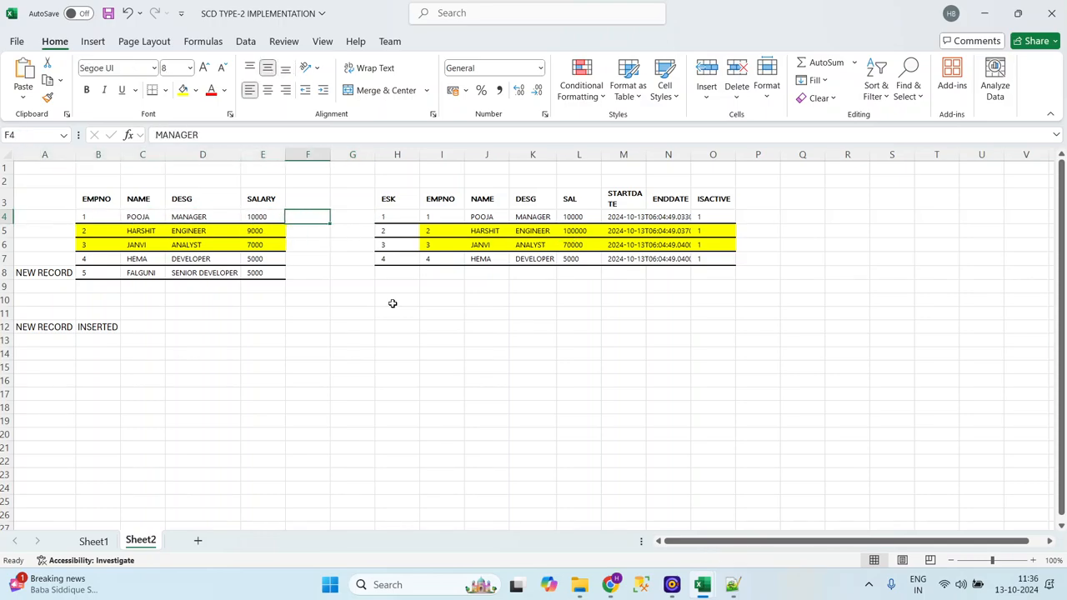
# Copy the dimension table's EMPNO 1 row, H4:O4, to H11 below the table
pyautogui.press('Right')
pyautogui.press('Right')
pyautogui.hotkey('shift', 'Right')
pyautogui.hotkey('shift', 'Right')
pyautogui.hotkey('shift', 'Right')
pyautogui.hotkey('shift', 'Right')
pyautogui.hotkey('shift', 'Right')
pyautogui.hotkey('shift', 'Right')
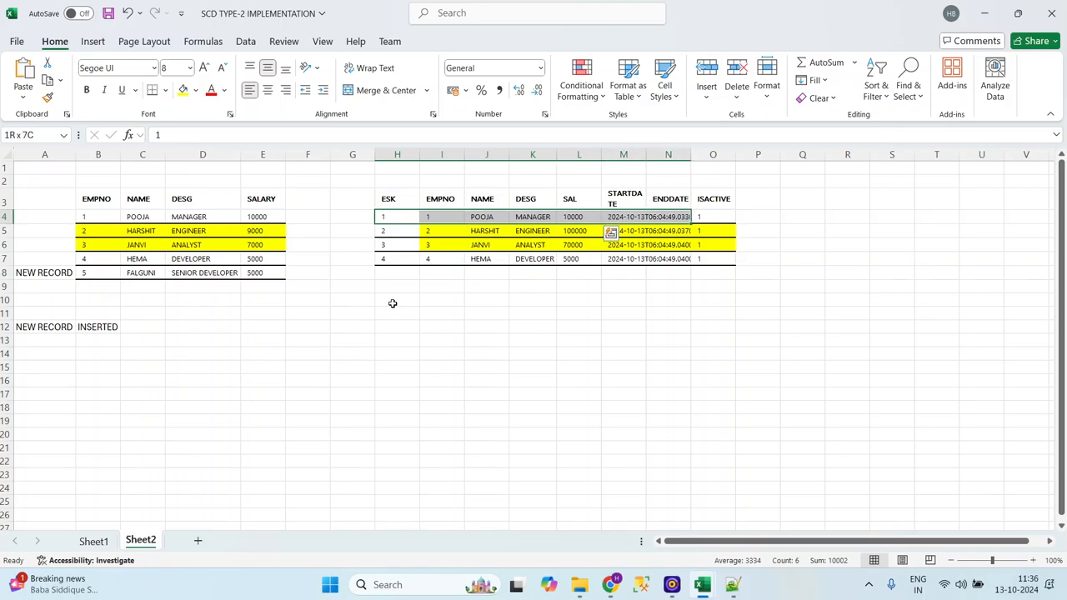
pyautogui.hotkey('shift', 'Right')
pyautogui.hotkey('ctrl', 'c')
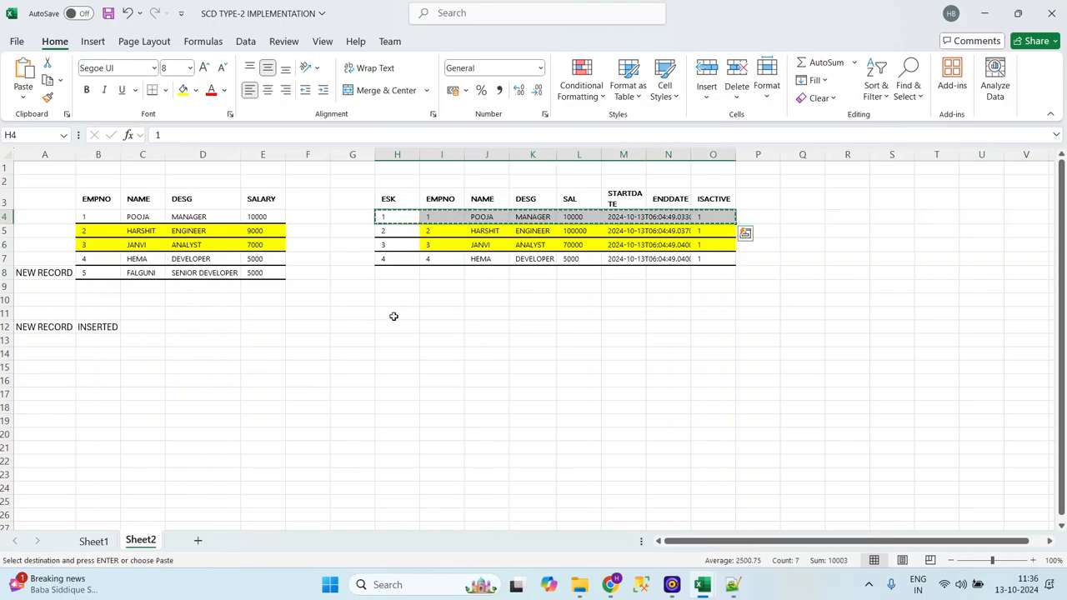
pyautogui.click(393, 314)
pyautogui.hotkey('ctrl', 'v')
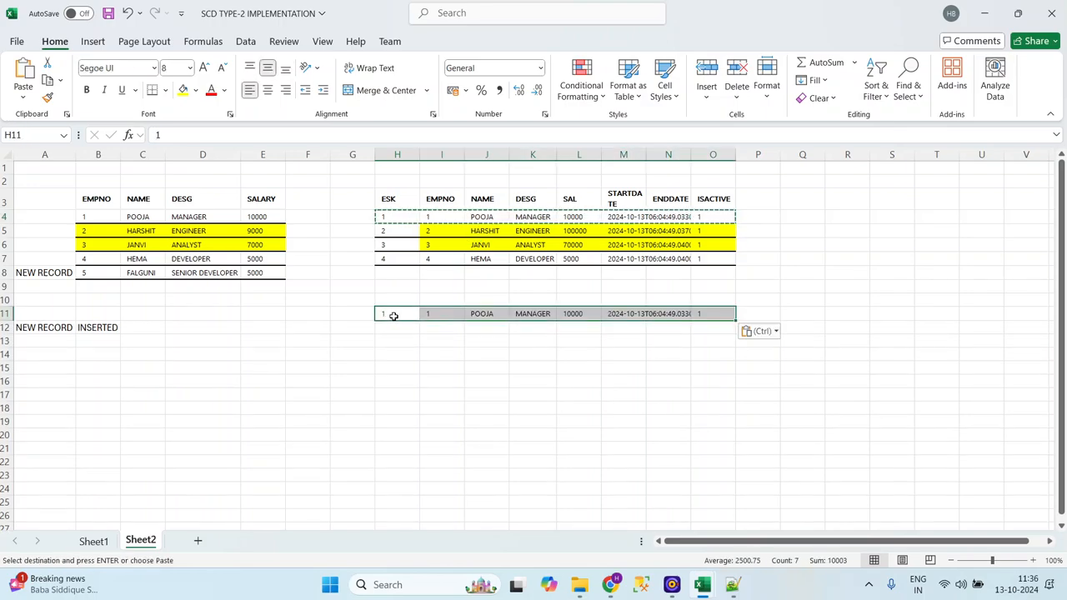
# Copy the dimension table's EMPNO 4 row, H7:O7, to H12 under the copied EMPNO 1 row
pyautogui.click(109, 259)
pyautogui.press('Right')
pyautogui.press('Right')
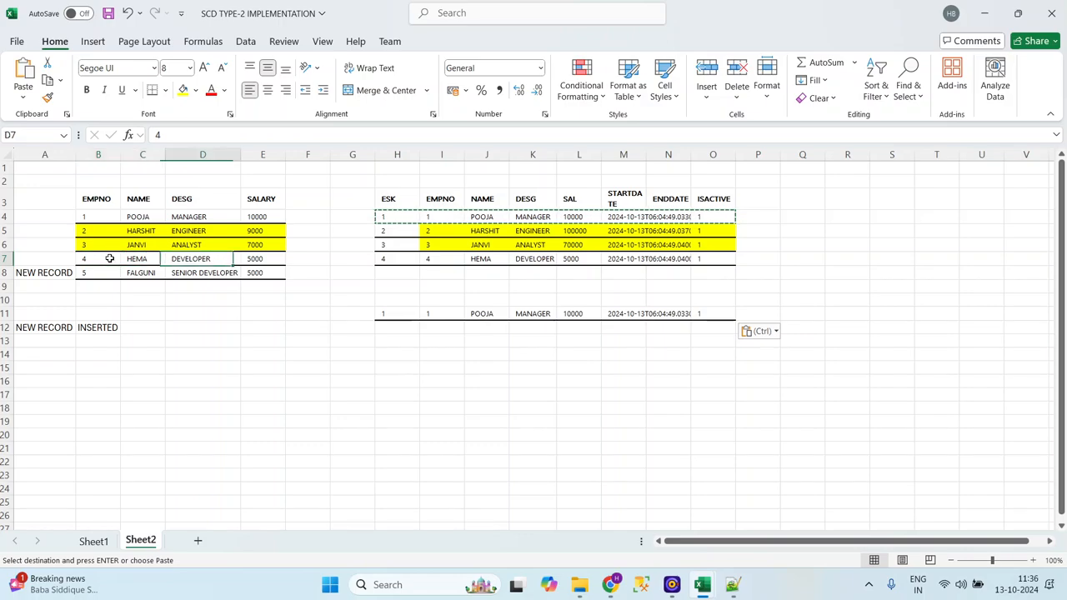
pyautogui.press('Right')
pyautogui.press('Right')
pyautogui.press('Right')
pyautogui.press('Right')
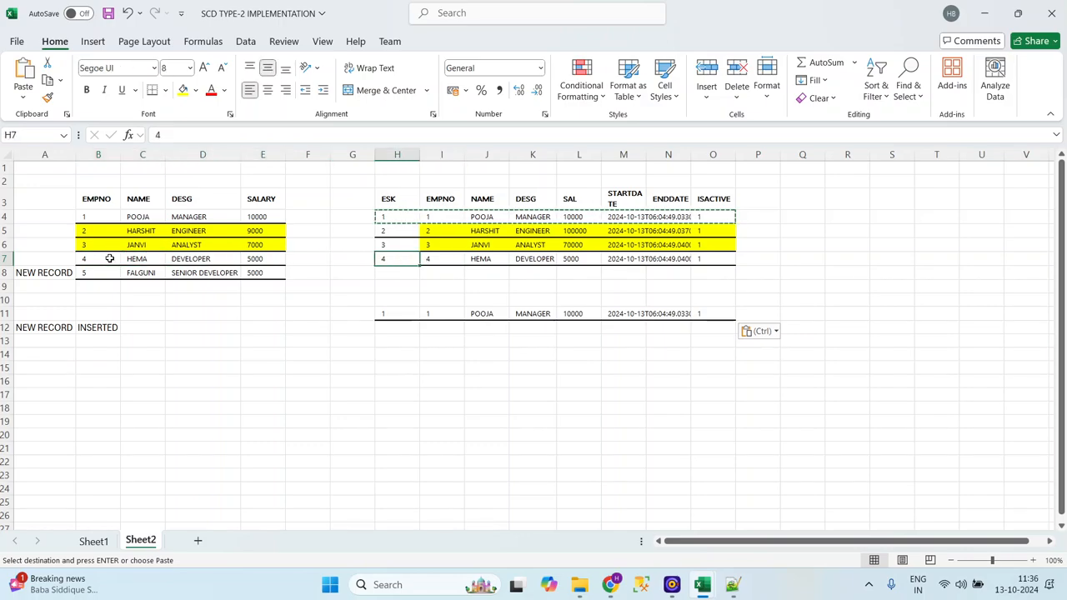
pyautogui.hotkey('shift', 'Right')
pyautogui.hotkey('shift', 'Right')
pyautogui.hotkey('shift', 'Right')
pyautogui.hotkey('shift', 'Right')
pyautogui.hotkey('shift', 'Right')
pyautogui.hotkey('shift', 'Right')
pyautogui.hotkey('shift', 'Right')
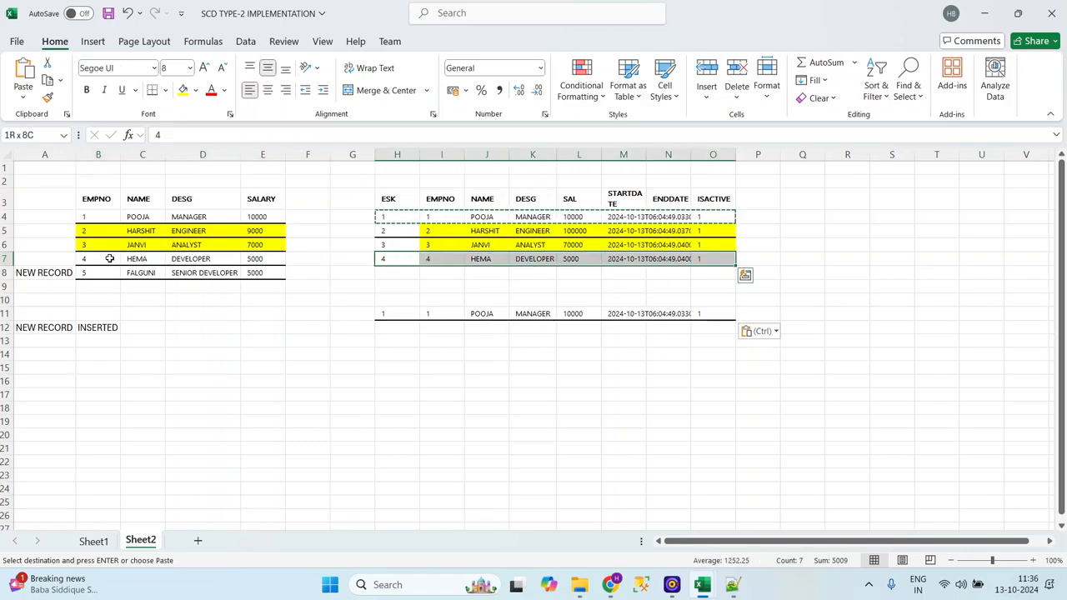
pyautogui.hotkey('ctrl', 'c')
pyautogui.click(389, 327)
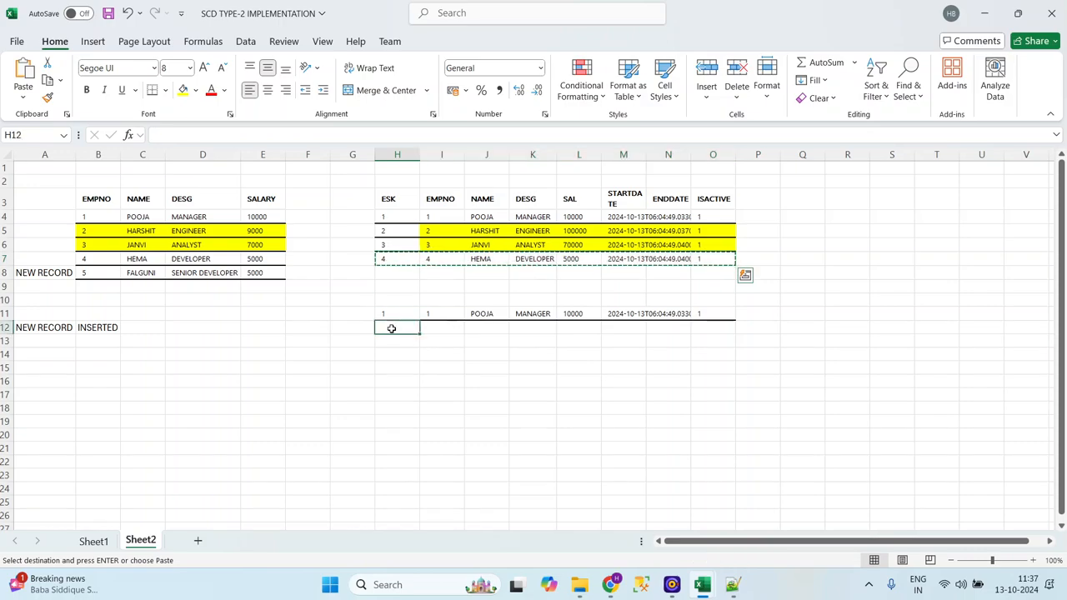
pyautogui.hotkey('ctrl', 'v')
# Fit the width of the dimension table's STARTDATE column to its full timestamps
pyautogui.click(387, 231)
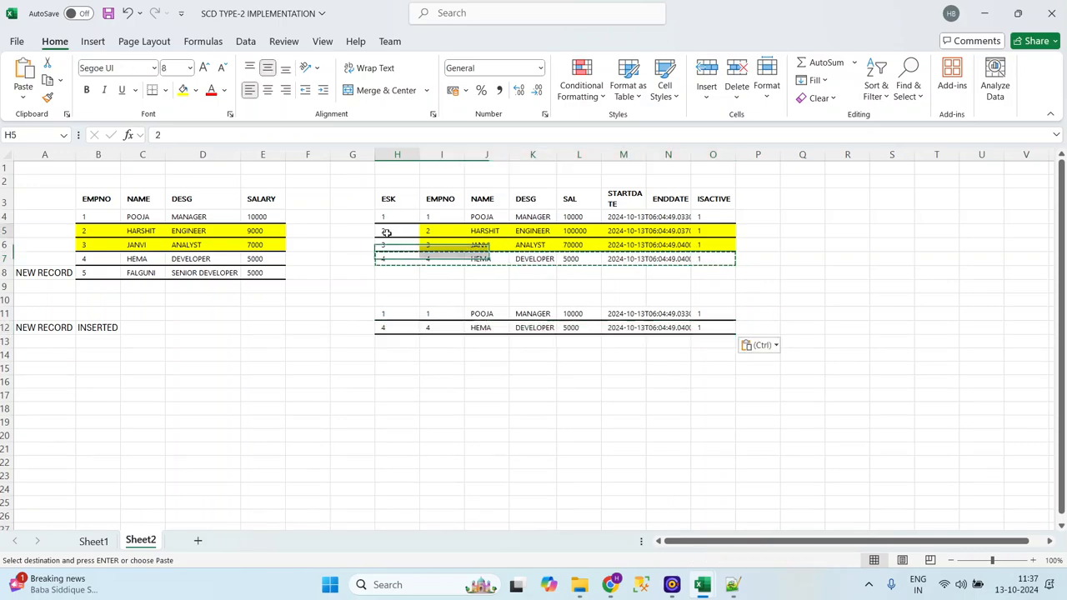
pyautogui.click(100, 234)
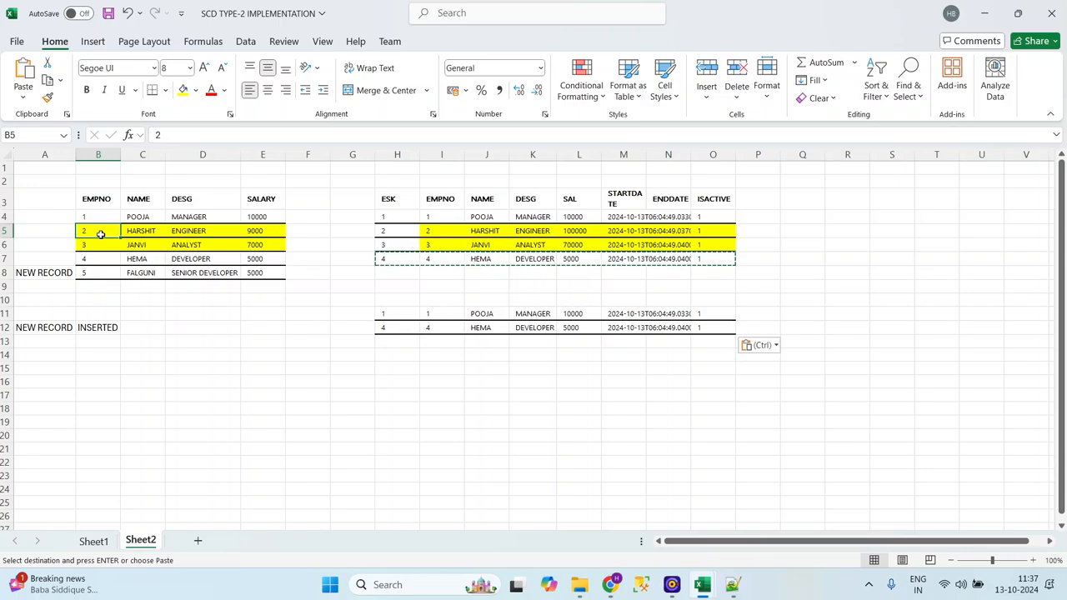
pyautogui.click(381, 230)
pyautogui.hotkey('shift', 'Down')
pyautogui.hotkey('shift', 'Right')
pyautogui.hotkey('shift', 'Right')
pyautogui.hotkey('shift', 'Right')
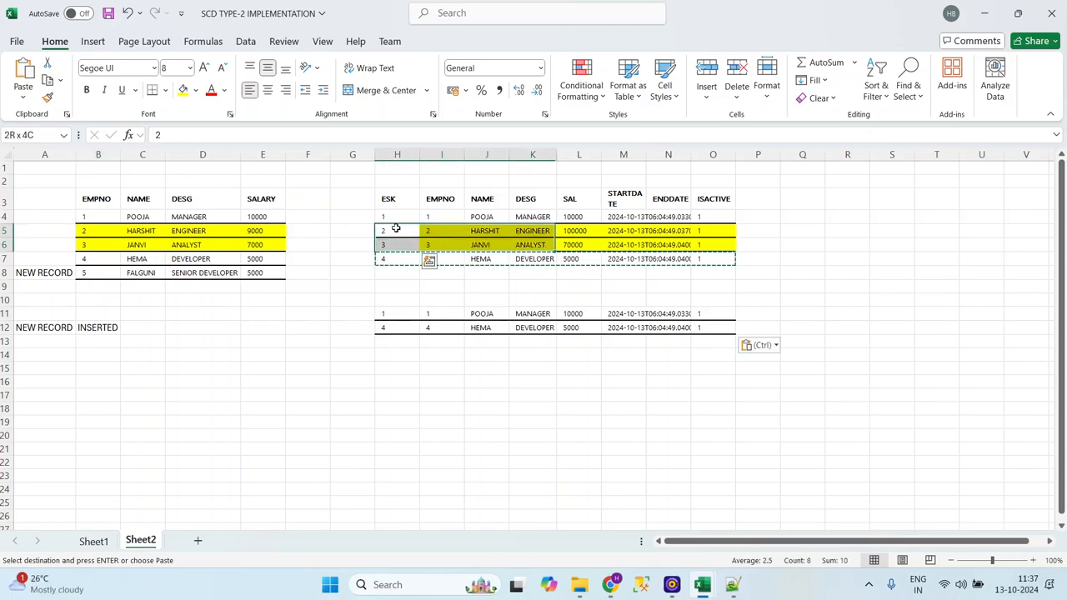
pyautogui.hotkey('shift', 'Right')
pyautogui.hotkey('shift', 'Right')
pyautogui.hotkey('shift', 'Right')
pyautogui.hotkey('shift', 'Right')
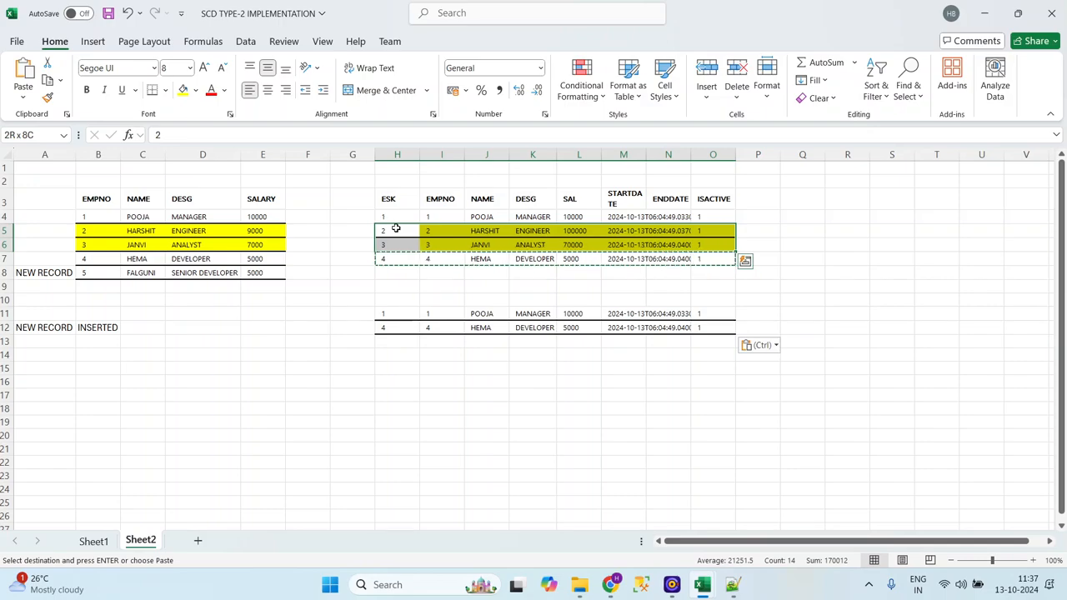
pyautogui.doubleClick(645, 150)
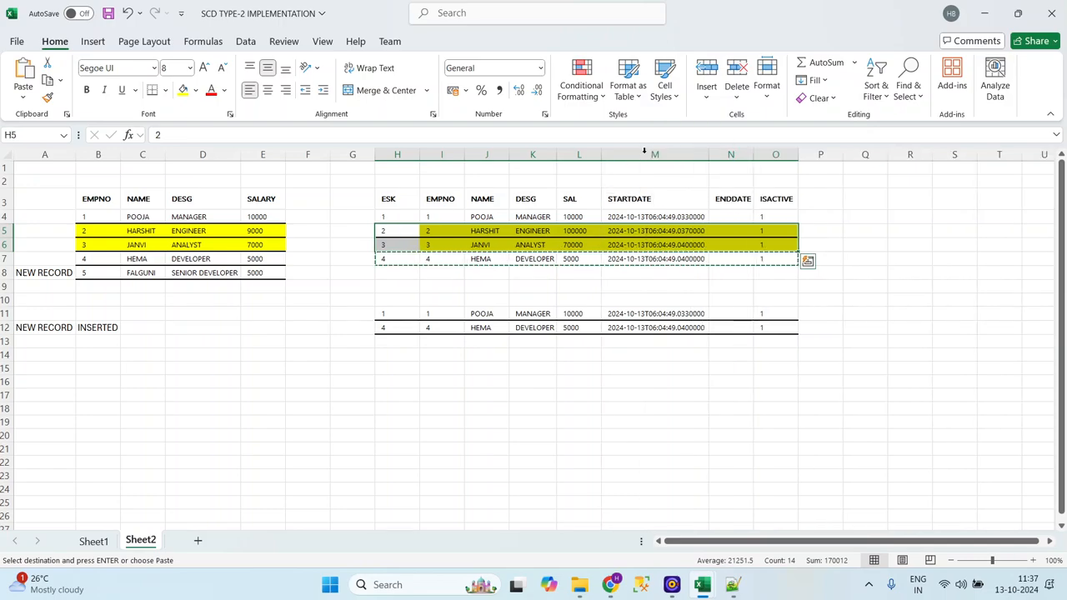
# Copy the dimension table's highlighted EMPNO 2 and 3 rows, H5:O6, to H13
pyautogui.click(398, 232)
pyautogui.hotkey('shift', 'Down')
pyautogui.hotkey('shift', 'Right')
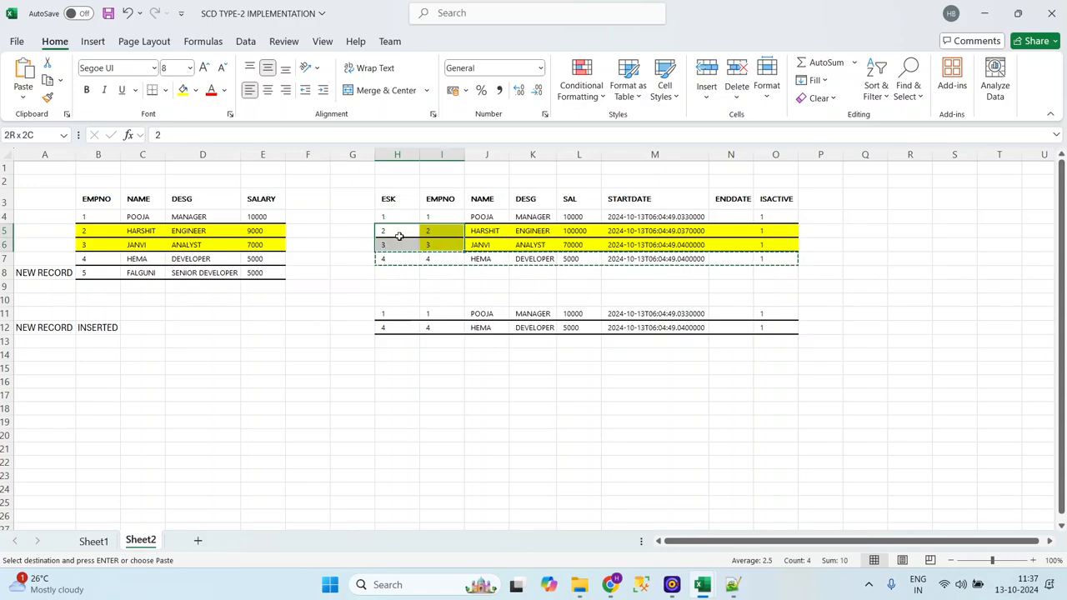
pyautogui.hotkey('shift', 'Right')
pyautogui.hotkey('shift', 'Right')
pyautogui.hotkey('shift', 'Right')
pyautogui.hotkey('shift', 'Right')
pyautogui.hotkey('shift', 'Right')
pyautogui.hotkey('shift', 'Right')
pyautogui.hotkey('ctrl', 'c')
pyautogui.hotkey('ctrl', 'v')
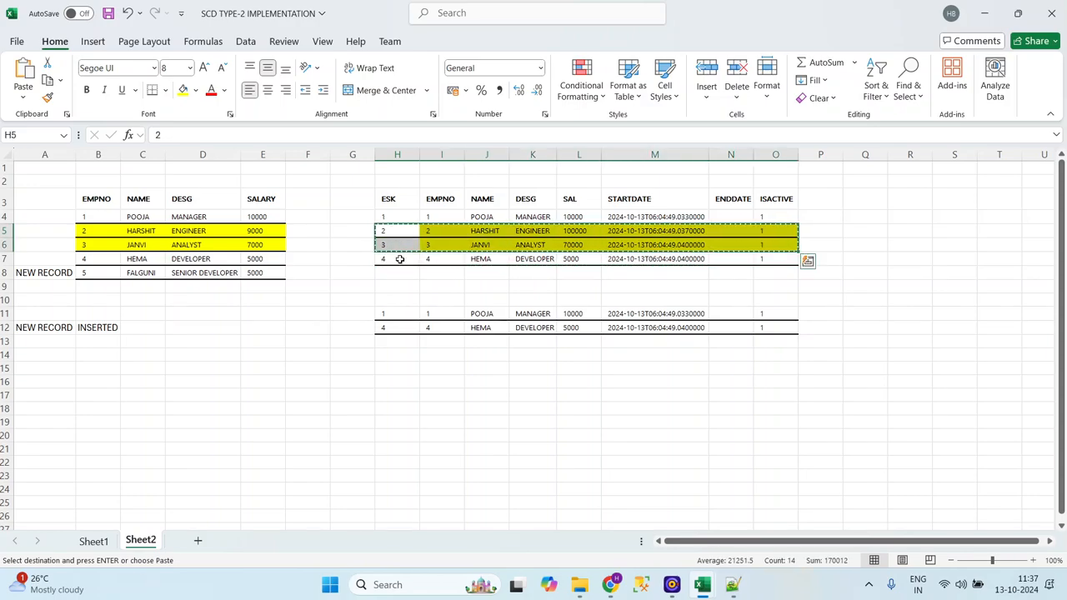
pyautogui.click(396, 343)
pyautogui.hotkey('ctrl', 'v')
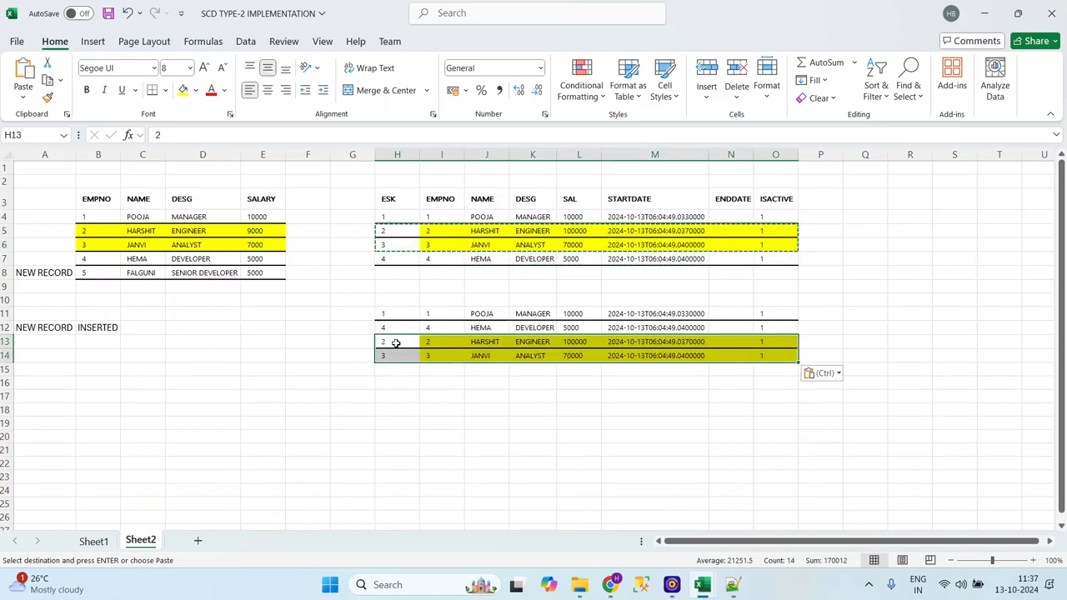
# Copy the STARTDATE values in M13:M14 into the ENDDATE cells N13:N14
pyautogui.click(697, 343)
pyautogui.hotkey('shift', 'Down')
pyautogui.hotkey('ctrl', 'c')
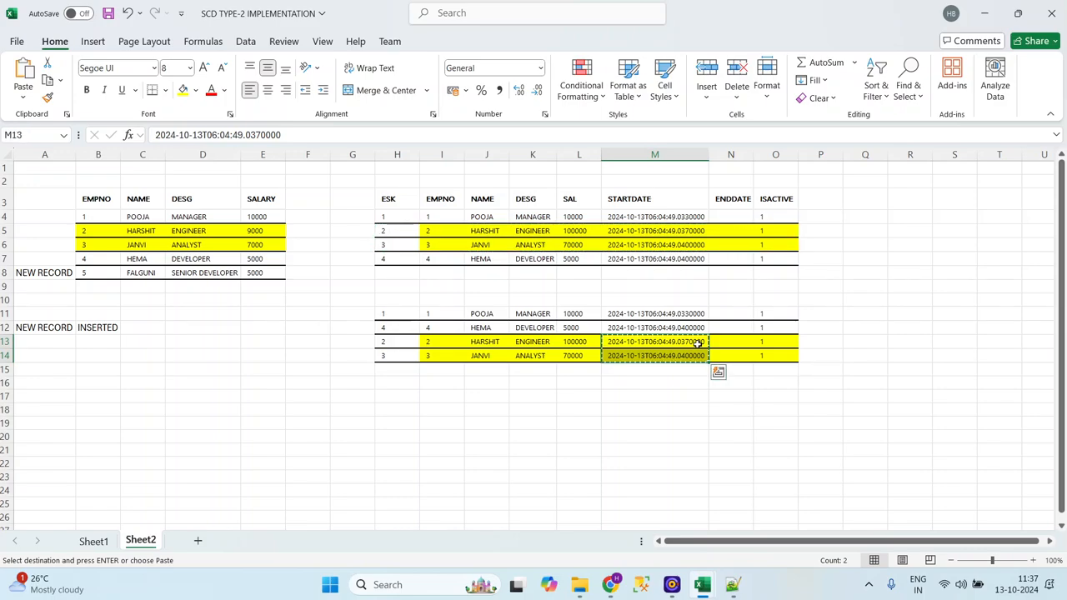
pyautogui.press('Right')
pyautogui.hotkey('ctrl', 'v')
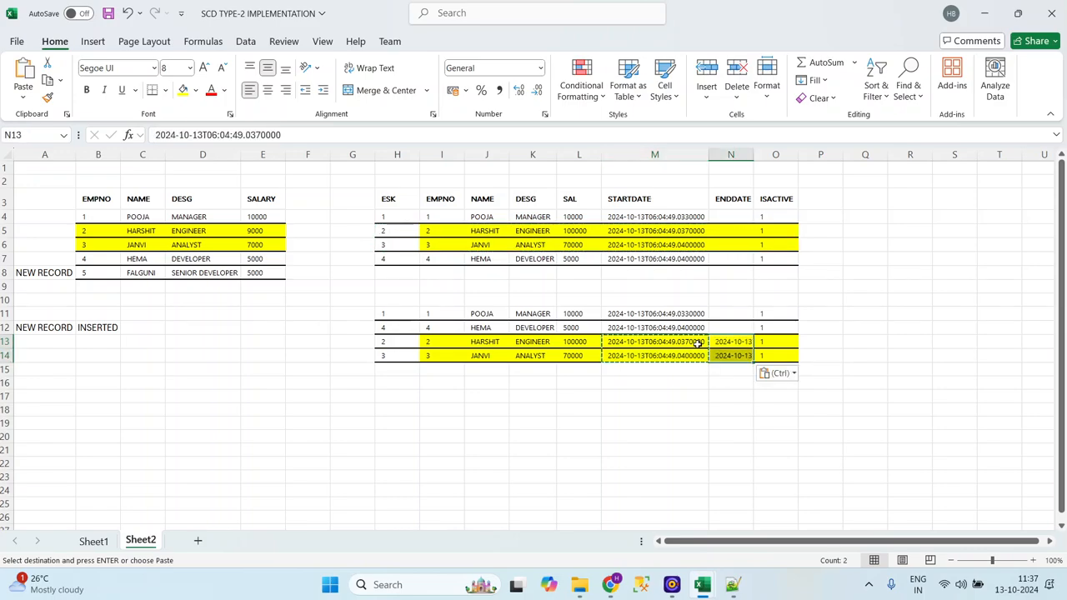
# Fit the ENDDATE column's width to its full timestamps and set ISACTIVE to 0 in O13:O14
pyautogui.doubleClick(755, 150)
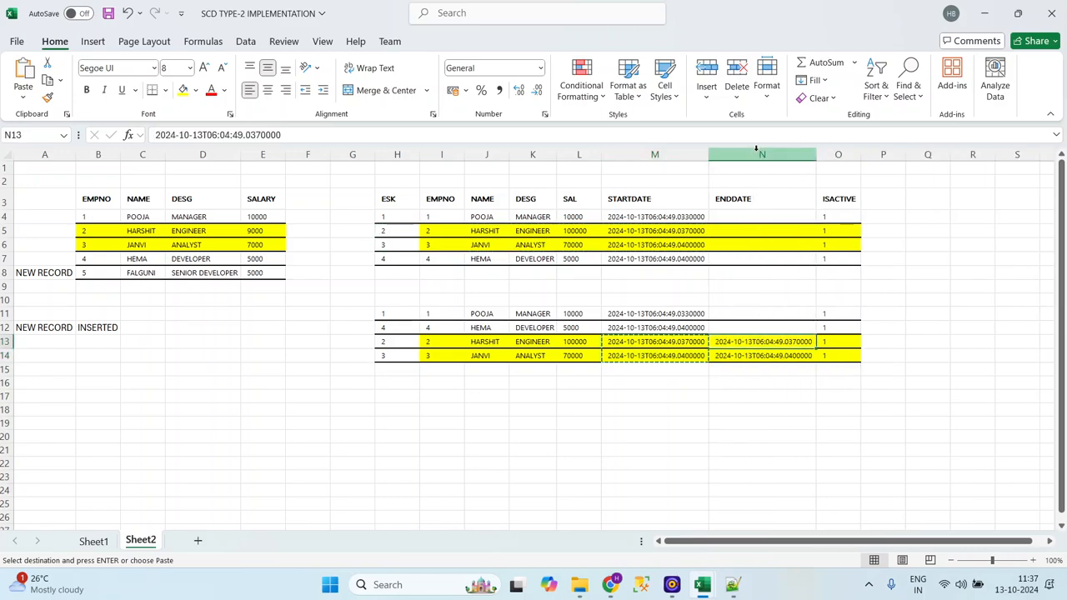
pyautogui.press('Right')
pyautogui.write('0')
pyautogui.press('Return')
pyautogui.write('0')
pyautogui.press('Return')
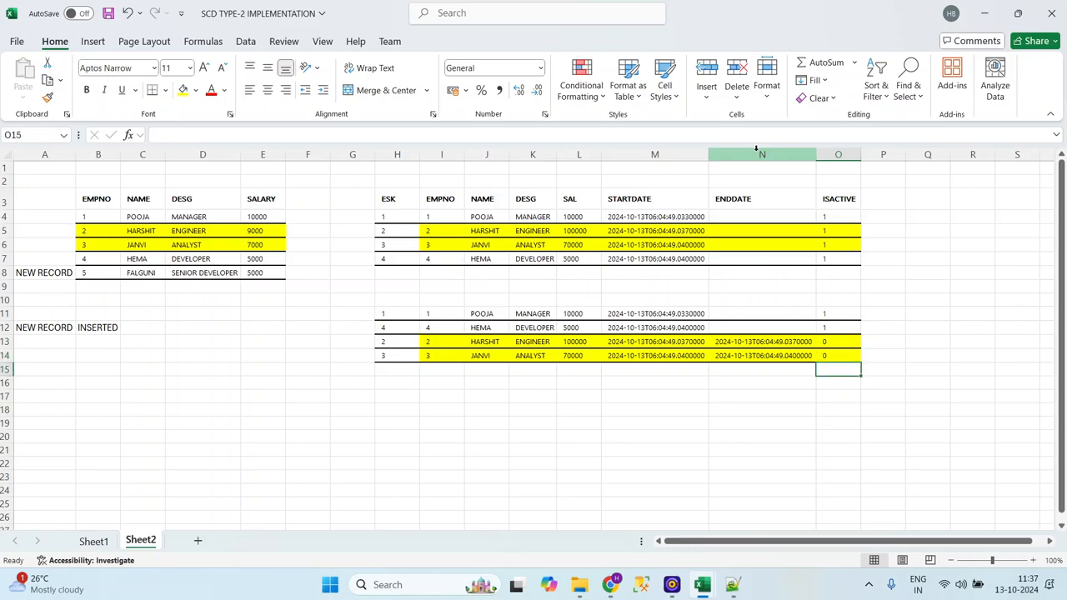
# Copy the source table's highlighted EMPNO 2 and 3 rows, B5:E6, to I15 under the expired dimension records
pyautogui.press('Left')
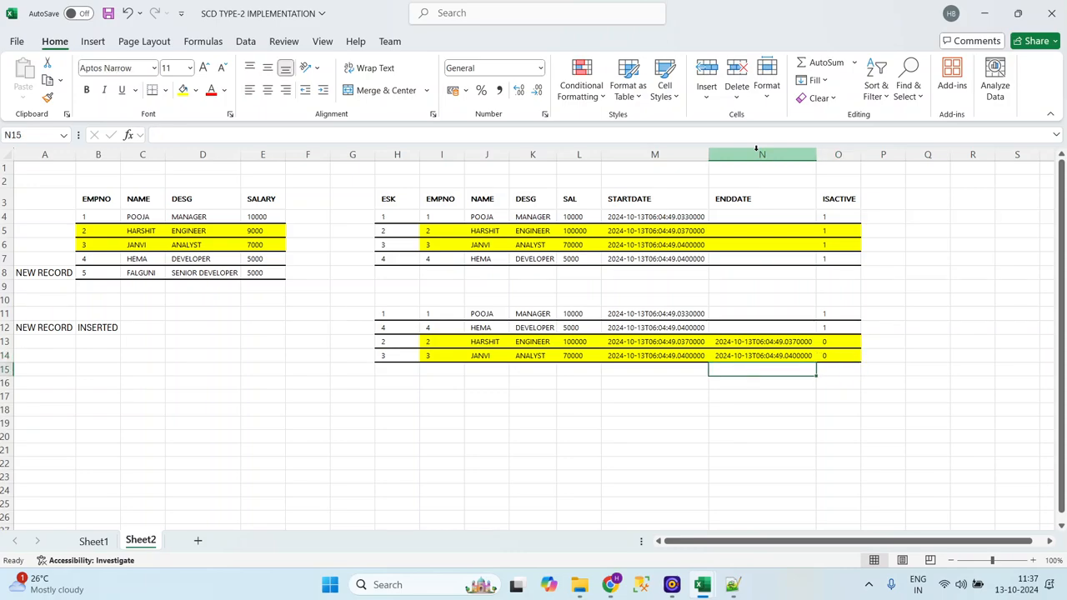
pyautogui.press('Left')
pyautogui.press('Up')
pyautogui.press('Up')
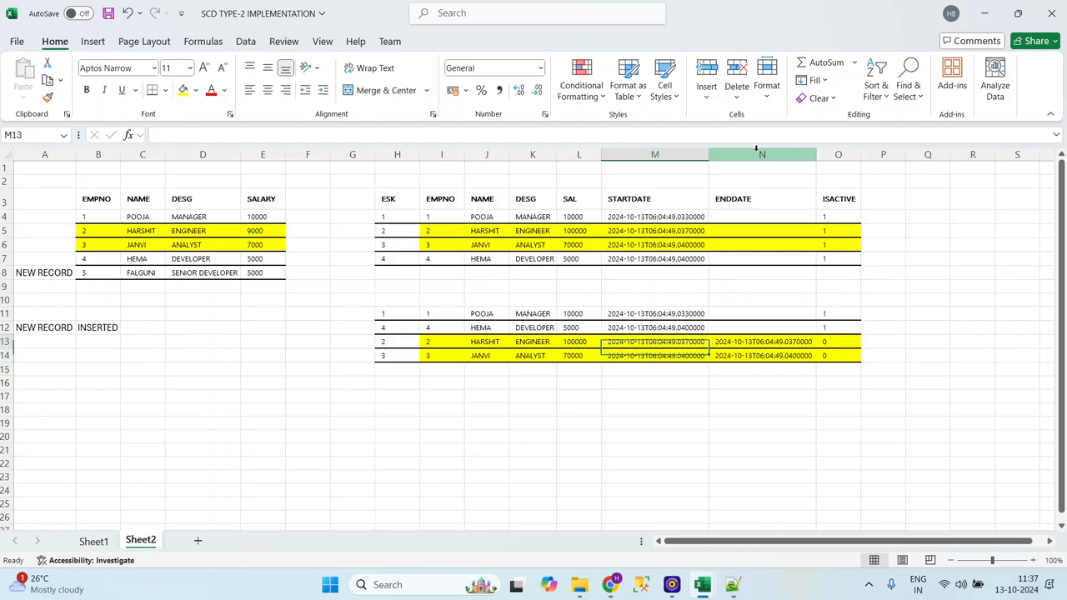
pyautogui.press('Down')
pyautogui.press('Left')
pyautogui.press('Left')
pyautogui.press('Left')
pyautogui.press('Left')
pyautogui.press('Left')
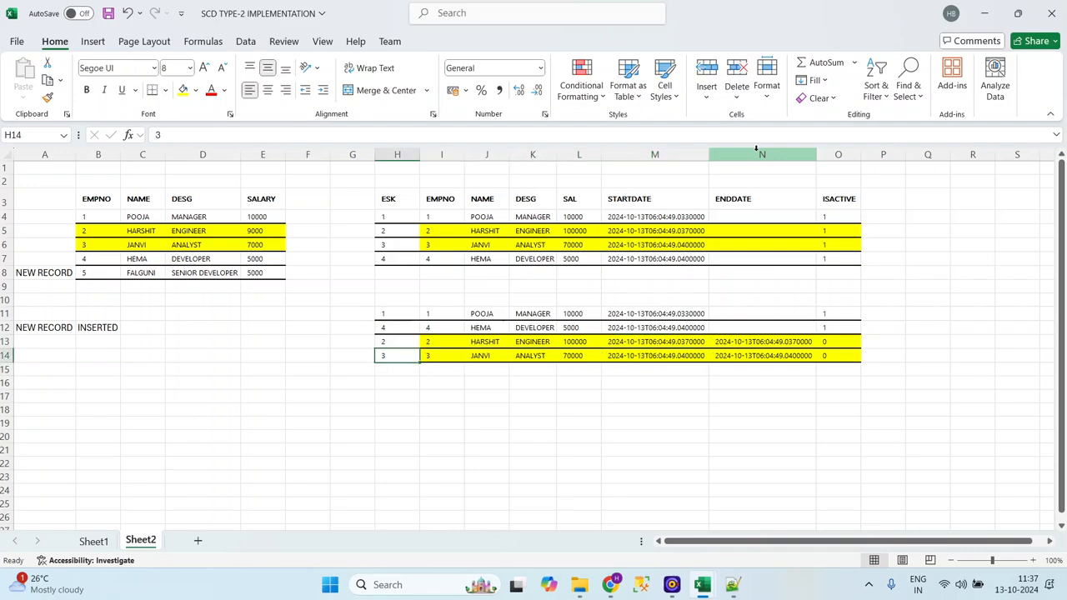
pyautogui.press('Up')
pyautogui.press('Up')
pyautogui.press('Up')
pyautogui.press('Up')
pyautogui.press('Up')
pyautogui.press('Up')
pyautogui.press('Up')
pyautogui.press('Up')
pyautogui.press('Left')
pyautogui.press('Left')
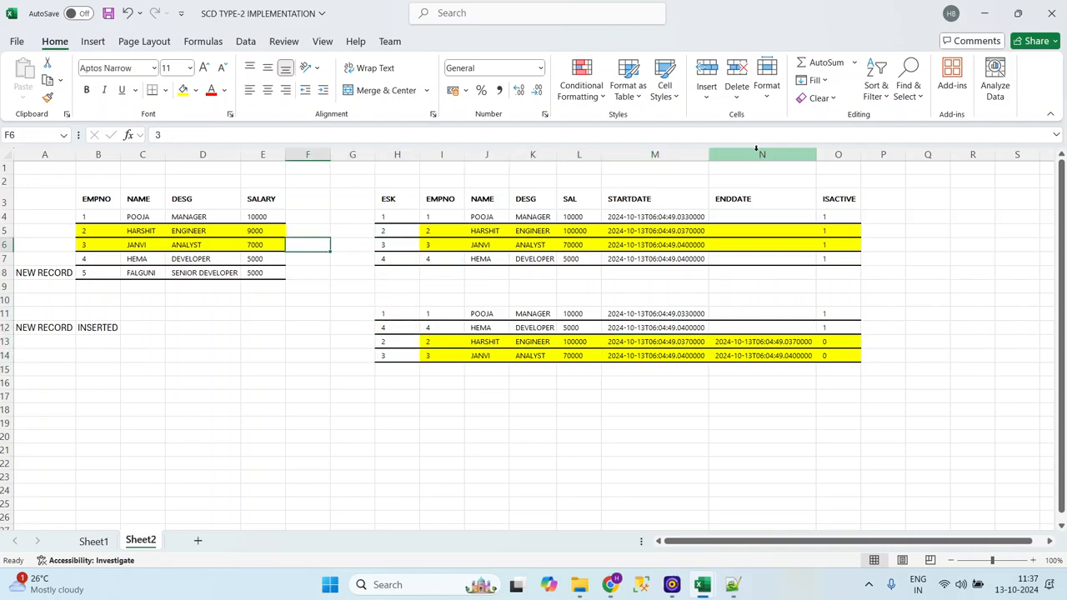
pyautogui.press('Left')
pyautogui.press('Up')
pyautogui.press('Left')
pyautogui.press('Left')
pyautogui.press('Left')
pyautogui.hotkey('shift', 'Down')
pyautogui.hotkey('shift', 'Right')
pyautogui.hotkey('shift', 'Right')
pyautogui.hotkey('shift', 'Right')
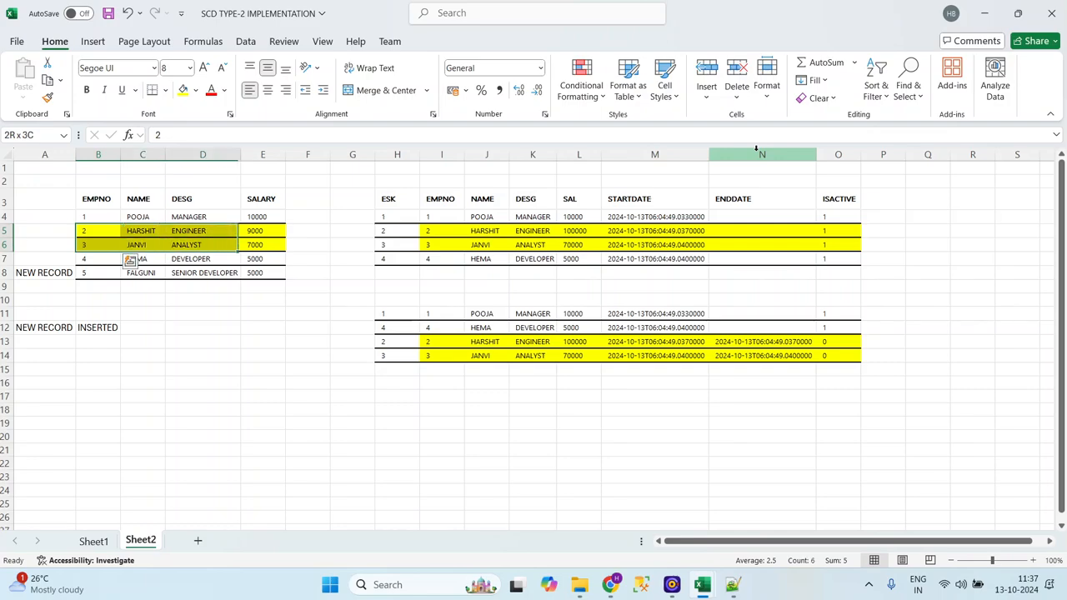
pyautogui.hotkey('ctrl', 'c')
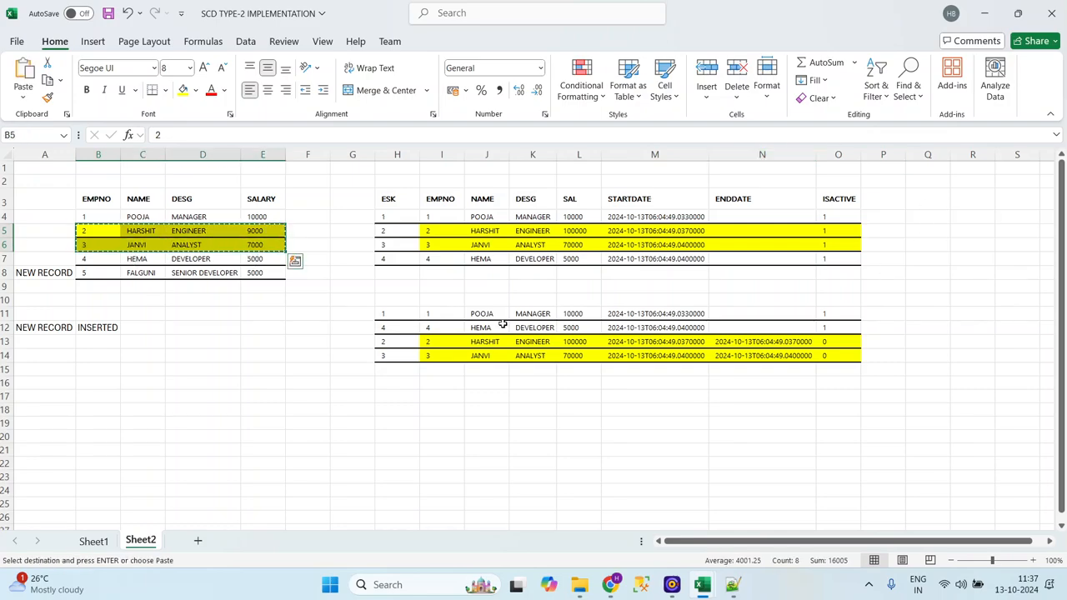
pyautogui.click(484, 369)
pyautogui.press('Left')
pyautogui.press('Left')
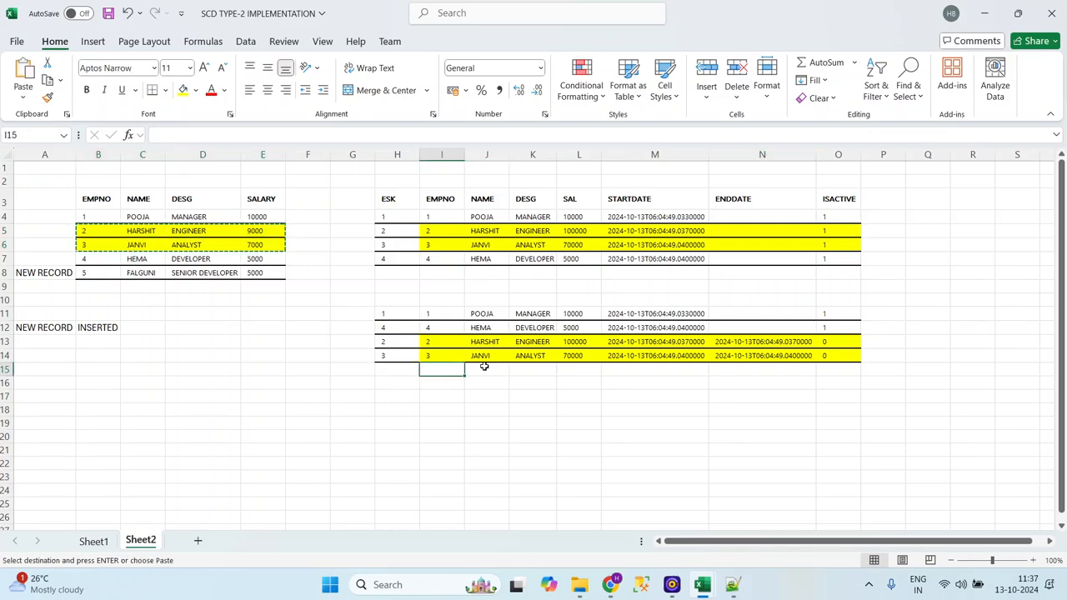
pyautogui.press('Right')
pyautogui.hotkey('ctrl', 'v')
# Copy the STARTDATE timestamp in M14 into M15 and M16 for the new EMPNO 2 and 3 versions
pyautogui.press('Right')
pyautogui.press('Right')
pyautogui.press('Right')
pyautogui.press('Right')
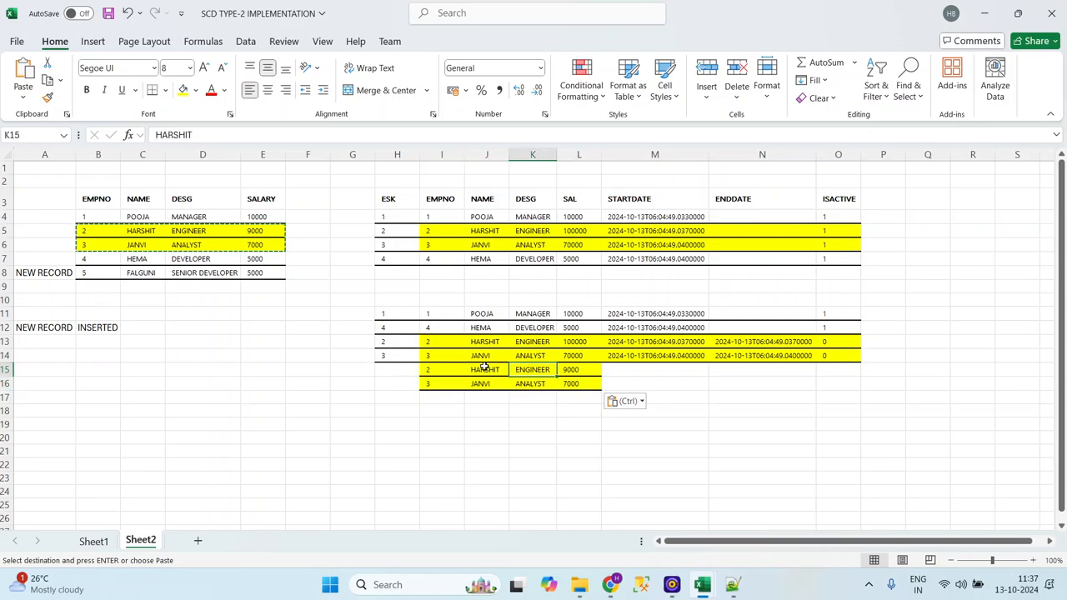
pyautogui.press('Up')
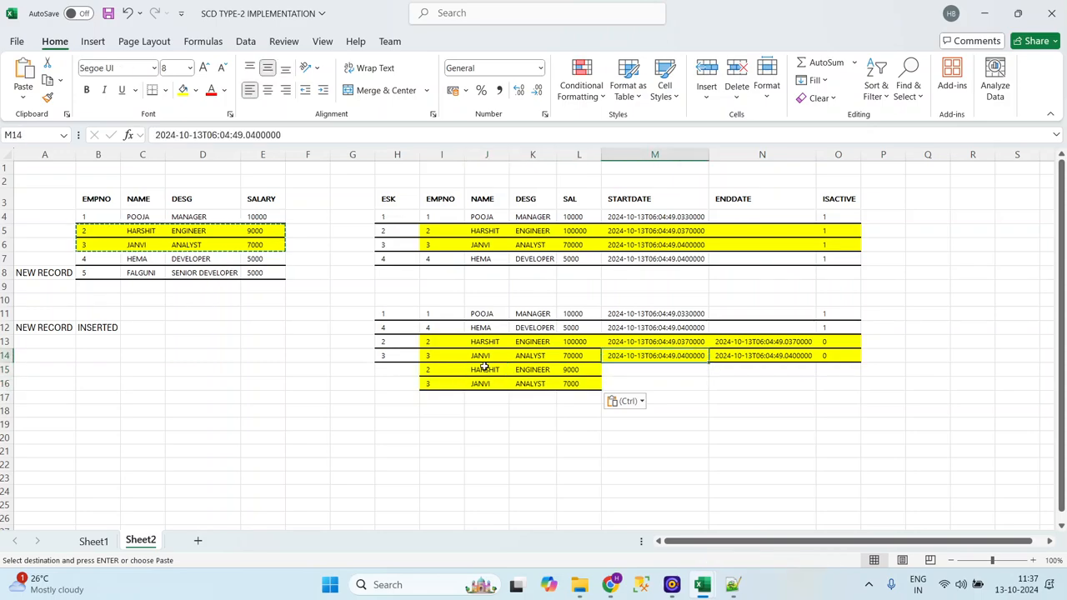
pyautogui.press('Down')
pyautogui.press('Up')
pyautogui.press('Down')
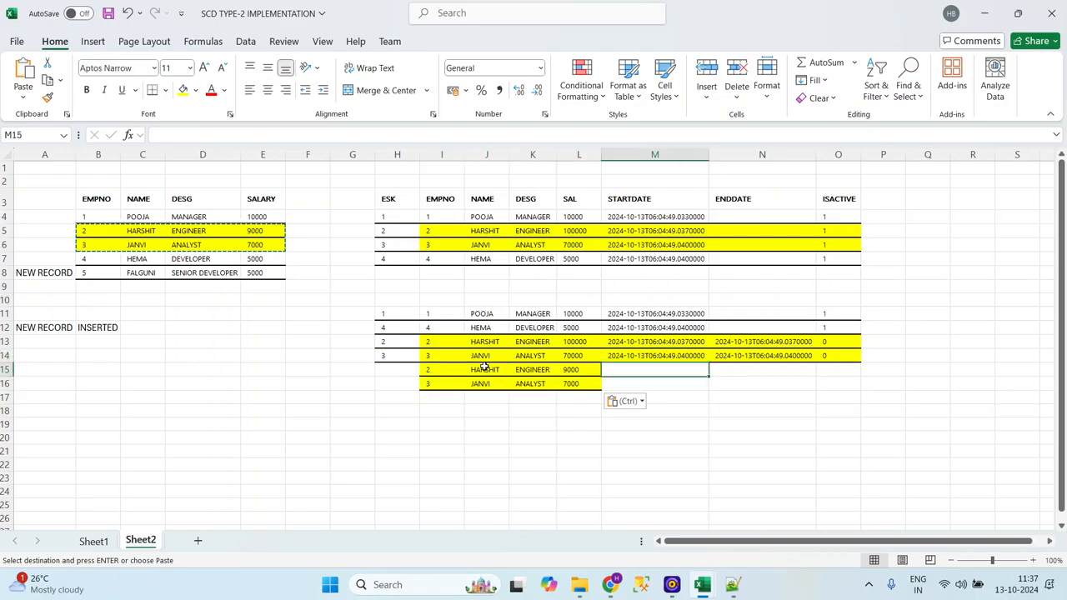
pyautogui.press('Up')
pyautogui.hotkey('ctrl', 'c')
pyautogui.press('Down')
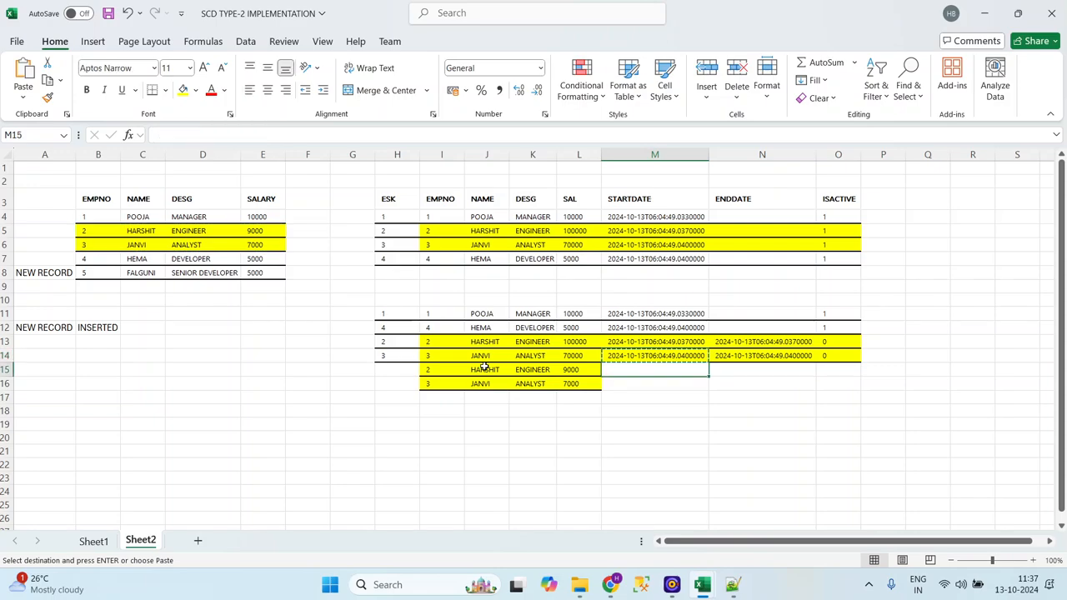
pyautogui.hotkey('ctrl', 'v')
pyautogui.press('Down')
pyautogui.hotkey('ctrl', 'v')
# Set ISACTIVE to 1 in O15:O16 for the new EMPNO 2 and 3 versions
pyautogui.press('Up')
pyautogui.press('Right')
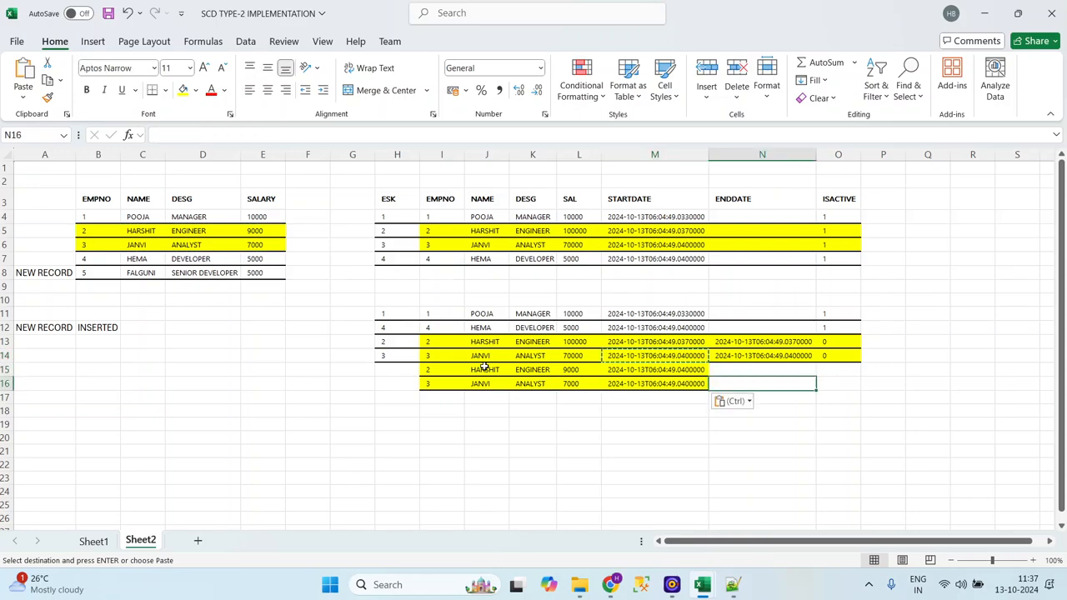
pyautogui.press('Right')
pyautogui.write('1')
pyautogui.press('Return')
pyautogui.write('1')
pyautogui.press('Return')
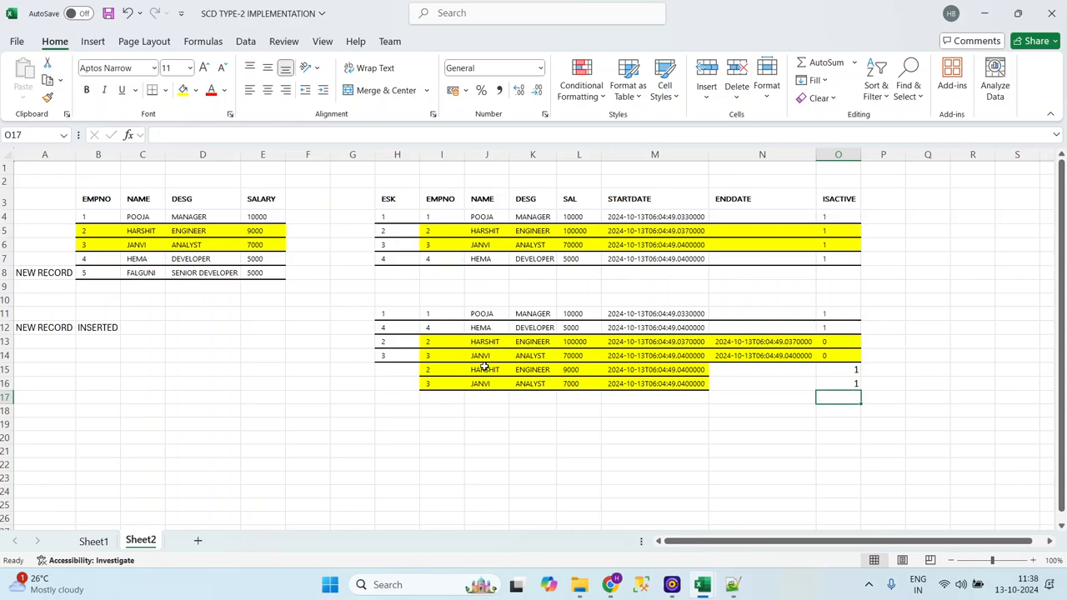
# Examine the EMPNO values of the expired and new record versions in rows 13 to 16
pyautogui.press('Up')
pyautogui.press('Up')
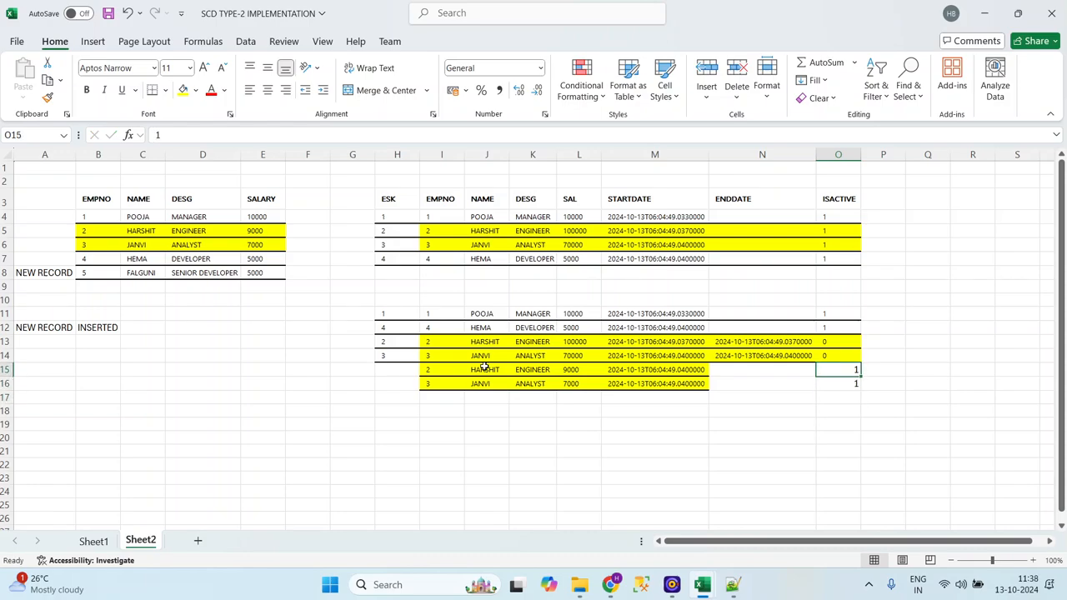
pyautogui.press('Left')
pyautogui.press('Left')
pyautogui.press('Left')
pyautogui.press('Left')
pyautogui.press('Left')
pyautogui.press('Left')
pyautogui.hotkey('shift', 'Down')
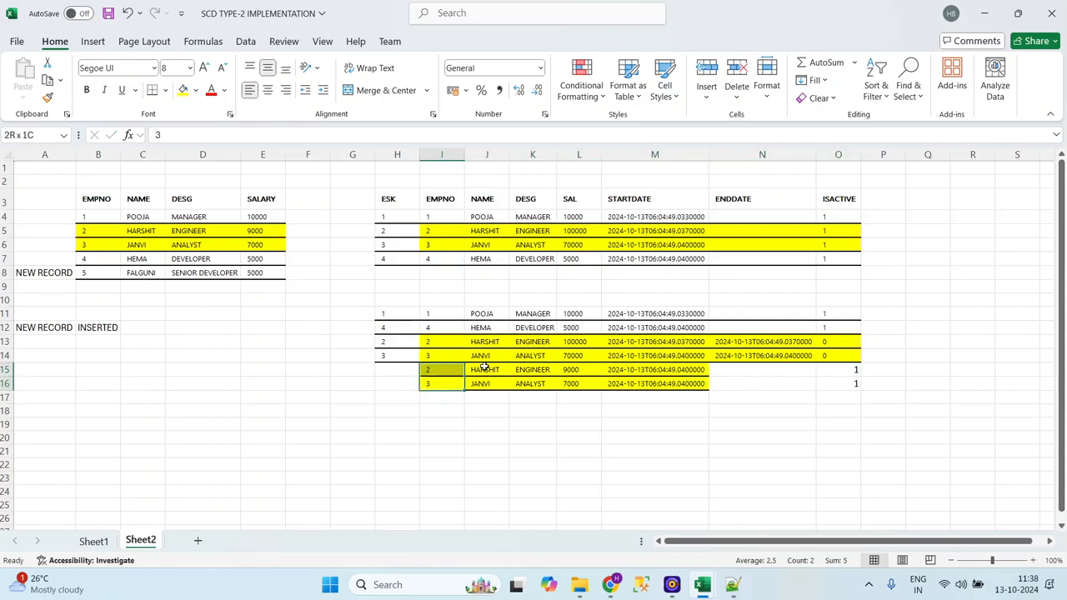
pyautogui.hotkey('shift', 'Up')
pyautogui.hotkey('shift', 'Up')
pyautogui.hotkey('shift', 'Up')
pyautogui.hotkey('shift', 'Up')
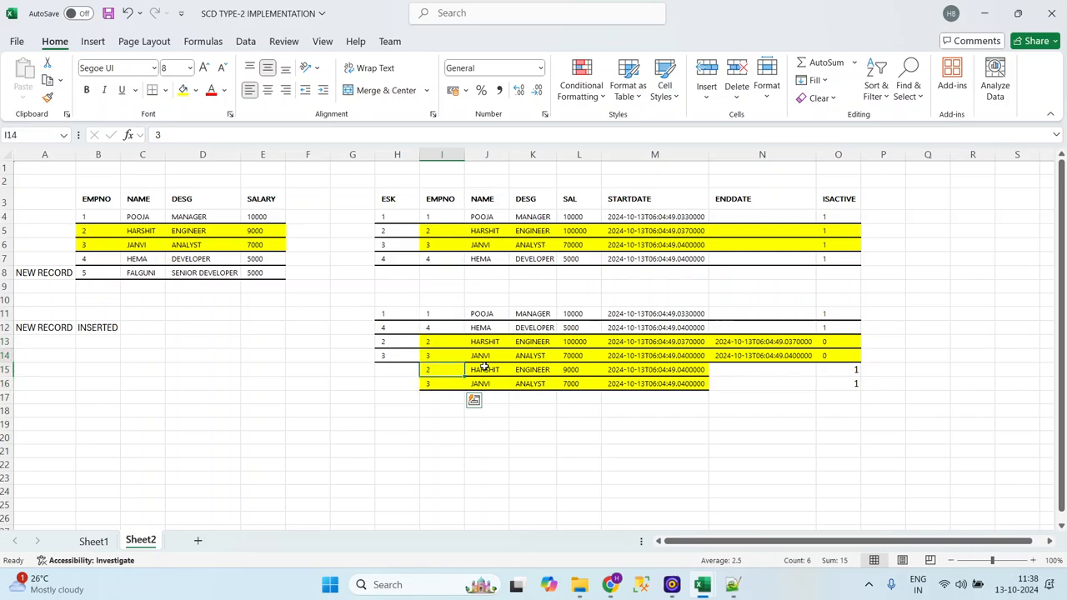
# Copy the source table's new EMPNO 5 record, B8:E8, to I17 in the expected dimension result
pyautogui.press('Up')
pyautogui.press('Up')
pyautogui.press('Up')
pyautogui.press('Up')
pyautogui.press('Up')
pyautogui.press('Left')
pyautogui.press('Left')
pyautogui.press('Left')
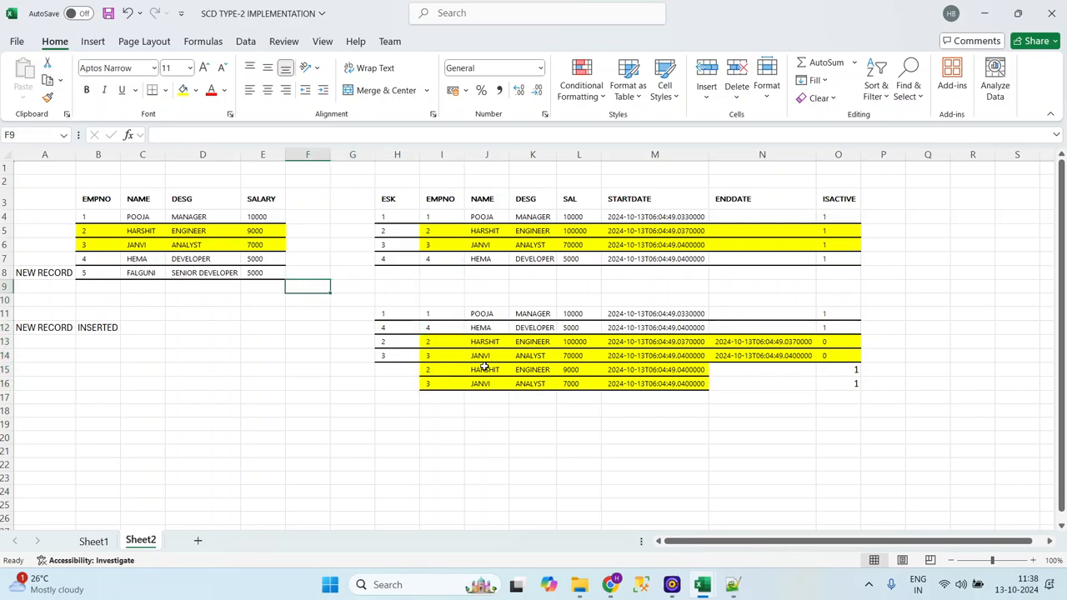
pyautogui.press('Down')
pyautogui.press('Down')
pyautogui.press('Down')
pyautogui.press('Up')
pyautogui.press('Up')
pyautogui.press('Up')
pyautogui.press('Up')
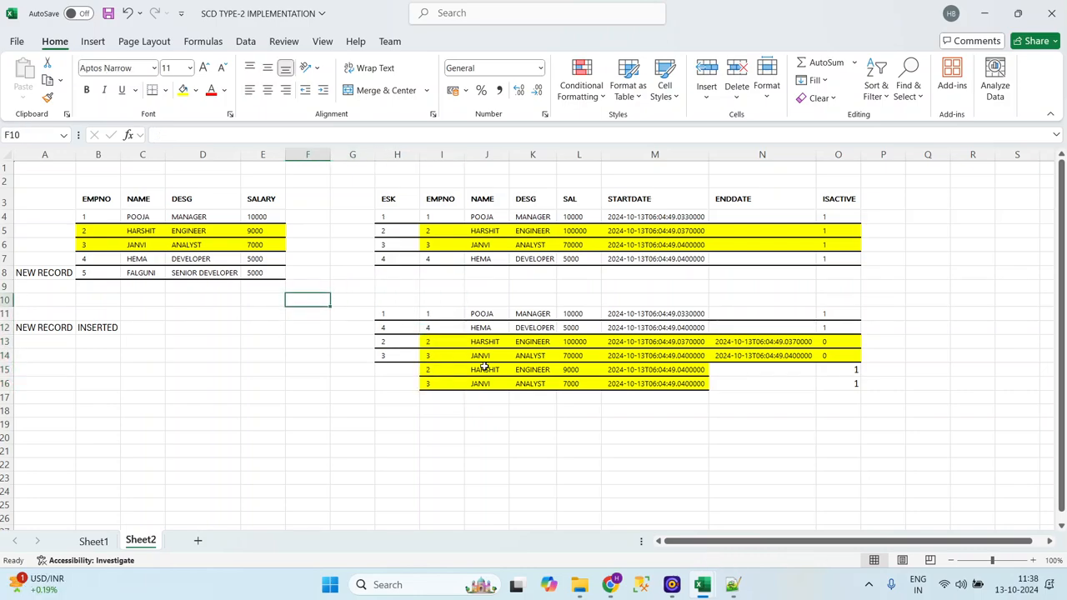
pyautogui.press('Left')
pyautogui.press('Left')
pyautogui.press('Left')
pyautogui.press('Left')
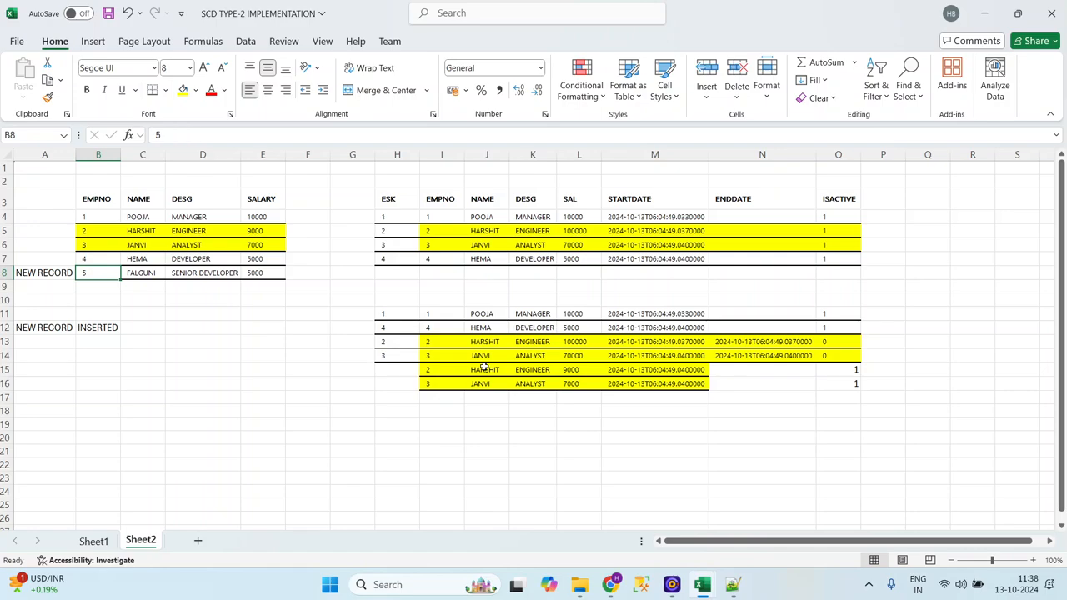
pyautogui.hotkey('shift', 'Right')
pyautogui.hotkey('shift', 'Right')
pyautogui.hotkey('shift', 'Right')
pyautogui.hotkey('ctrl', 'c')
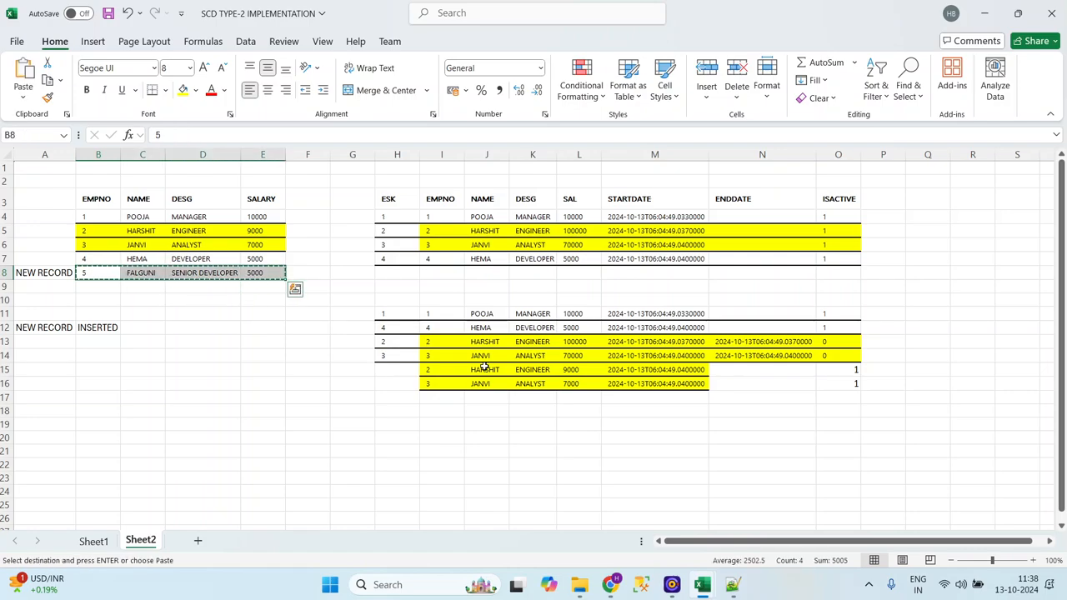
pyautogui.click(446, 399)
pyautogui.hotkey('ctrl', 'v')
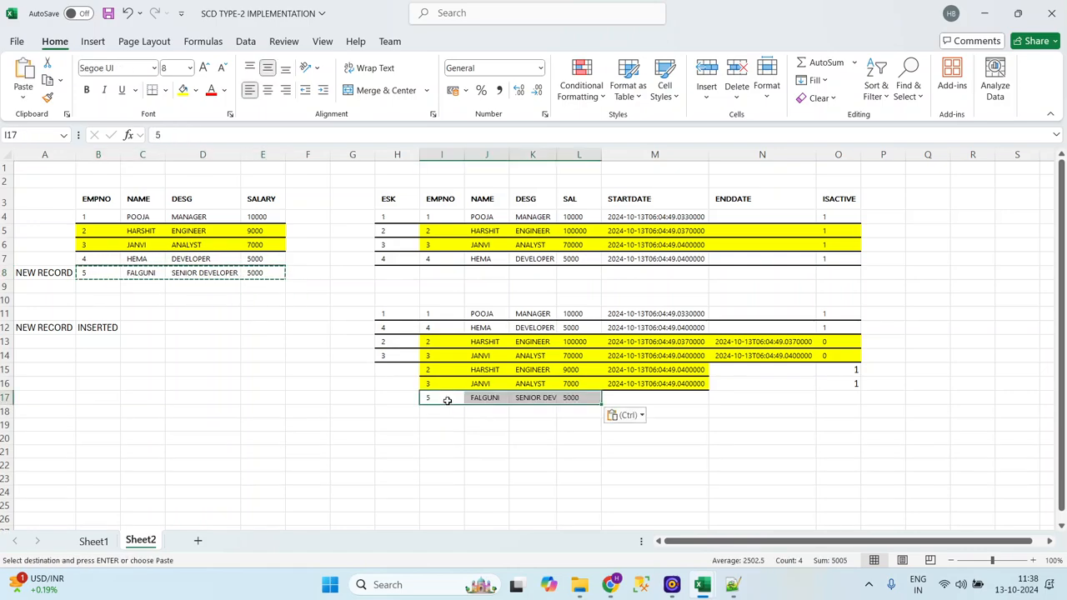
# Complete the EMPNO 5 row by copying the STARTDATE from M16 to M17 and setting ISACTIVE to 1 in O17
pyautogui.click(658, 385)
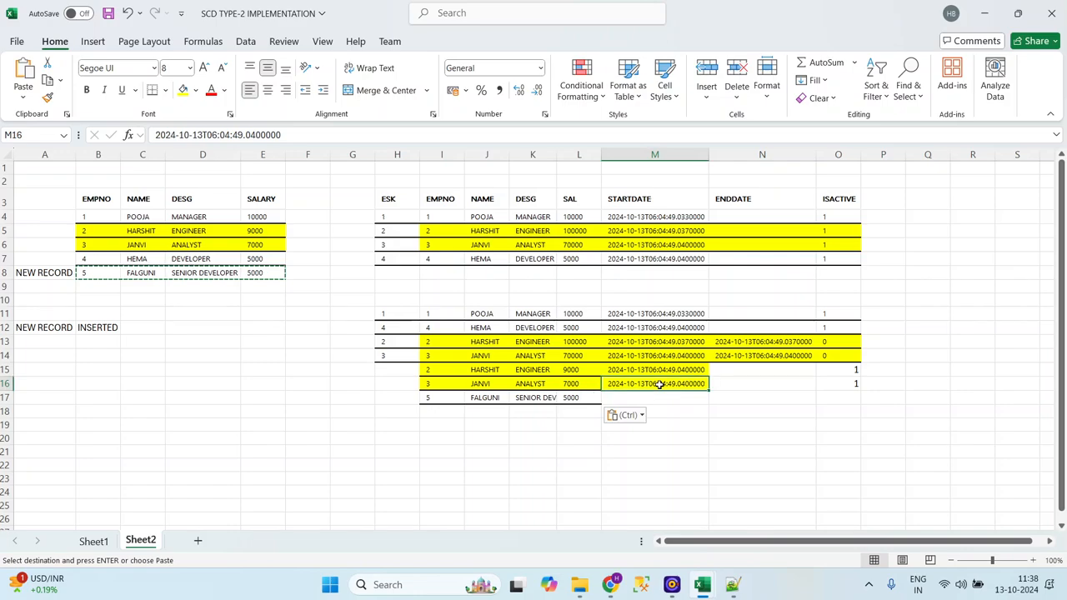
pyautogui.hotkey('ctrl', 'c')
pyautogui.press('Down')
pyautogui.hotkey('ctrl', 'v')
pyautogui.press('Right')
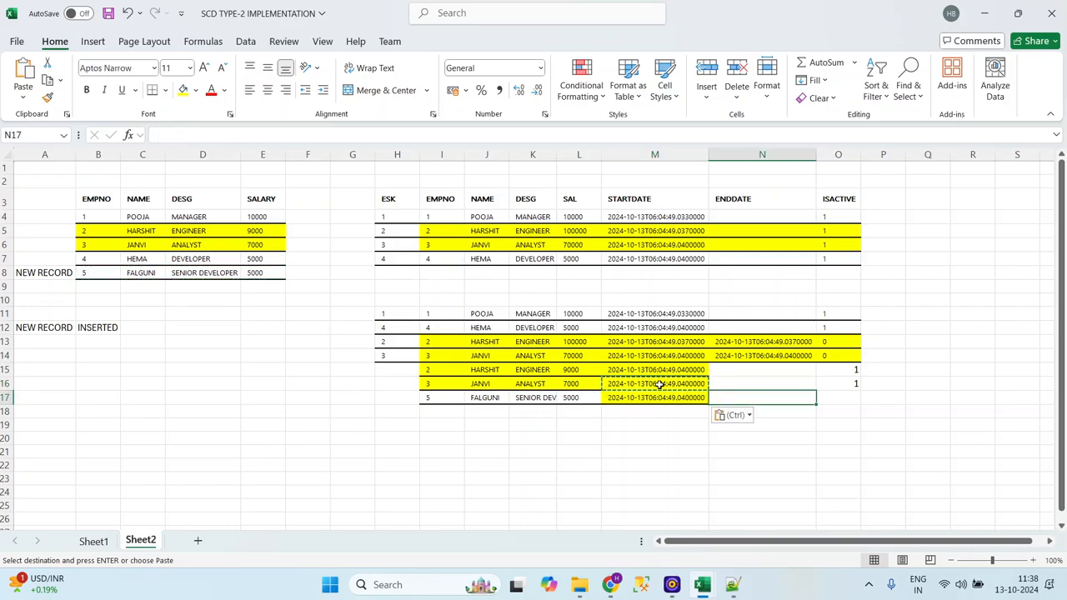
pyautogui.press('Right')
pyautogui.write('1')
pyautogui.press('Return')
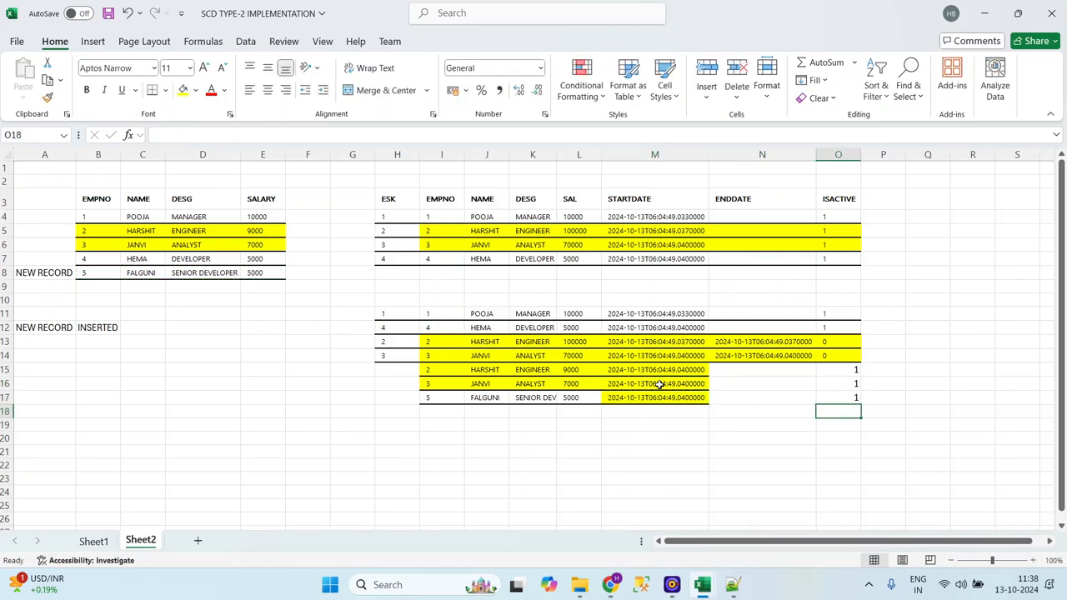
# Compare the changed EMPNO 2 record in the source table with its row in the original dimension table
pyautogui.press('Up')
pyautogui.press('Up')
pyautogui.press('Up')
pyautogui.press('Up')
pyautogui.press('Up')
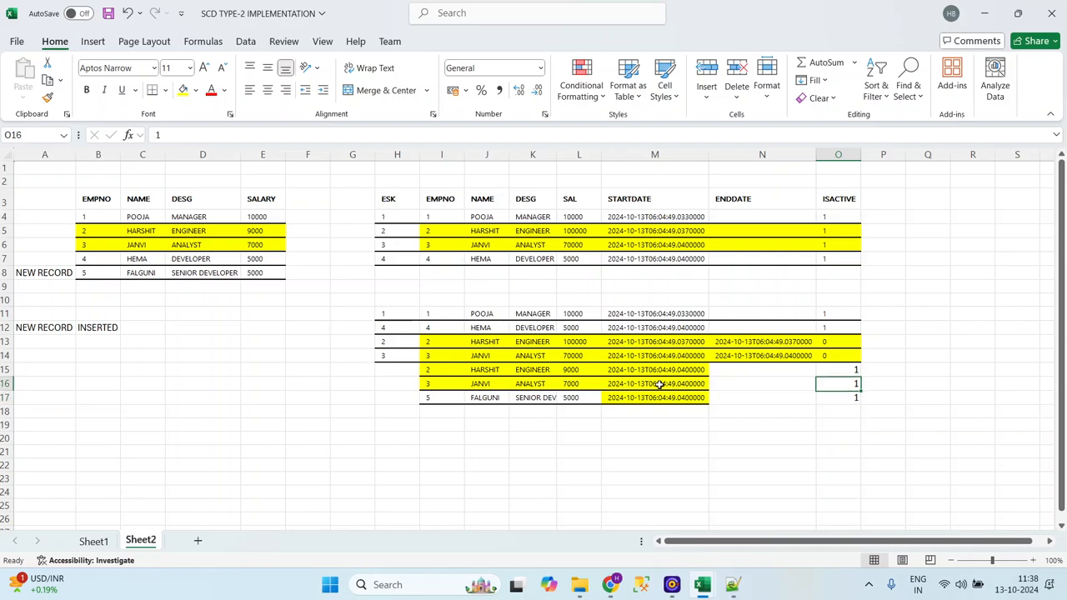
pyautogui.click(109, 231)
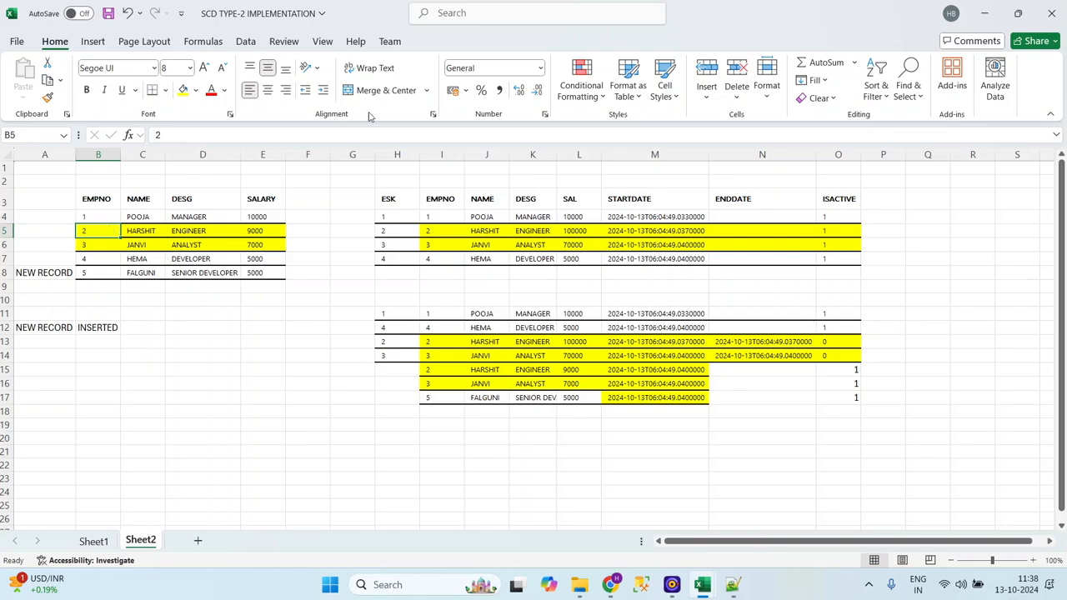
pyautogui.click(486, 234)
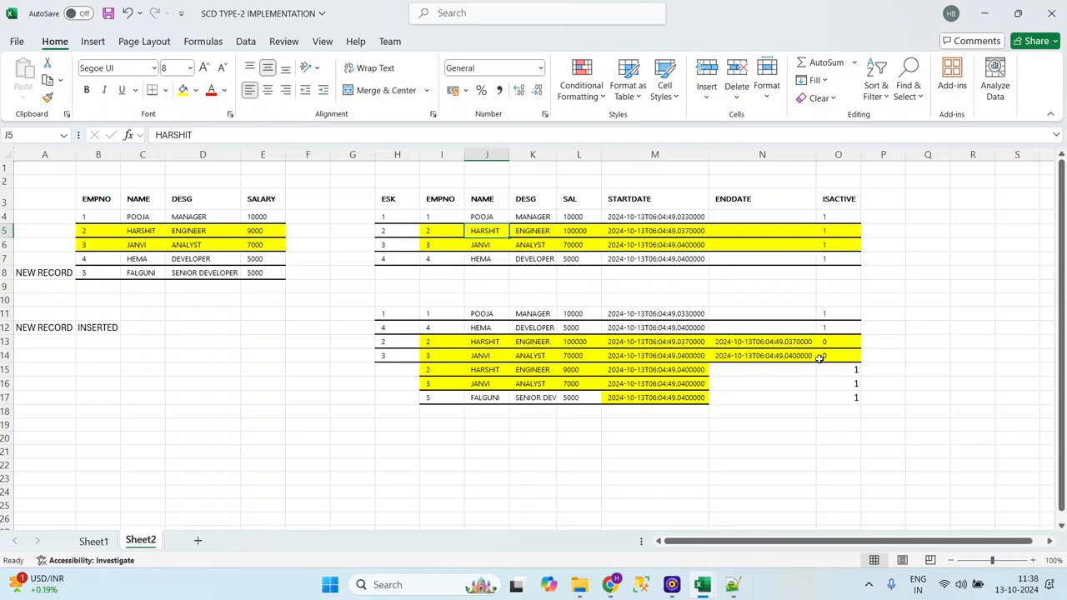
# Fill the expired EMPNO 2 and 3 records, I13:O14, with the standard orange color
pyautogui.moveTo(450, 339); pyautogui.dragTo(838, 357)
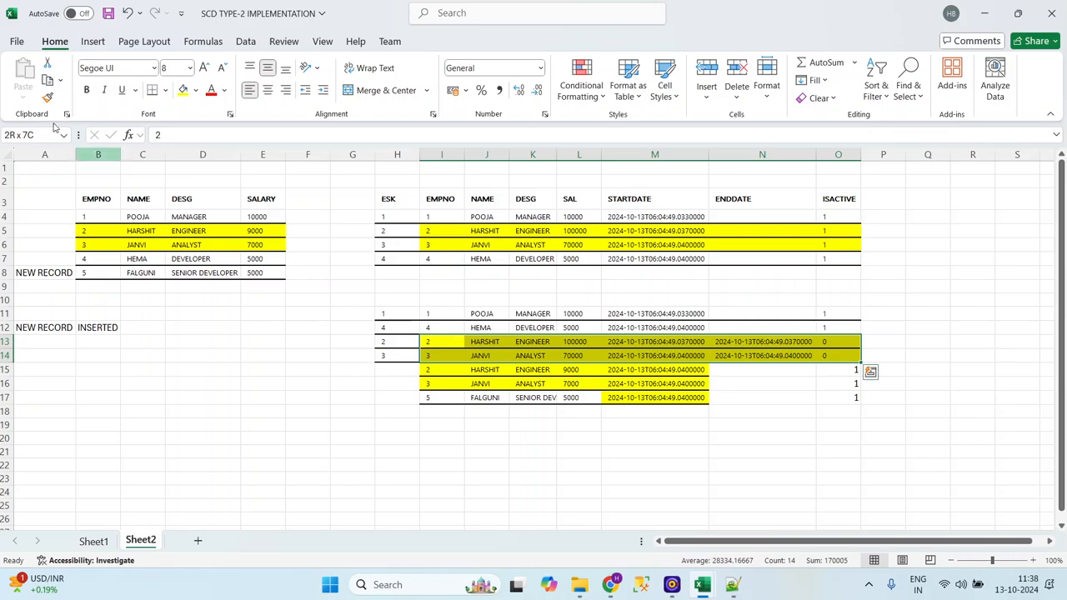
pyautogui.click(196, 92)
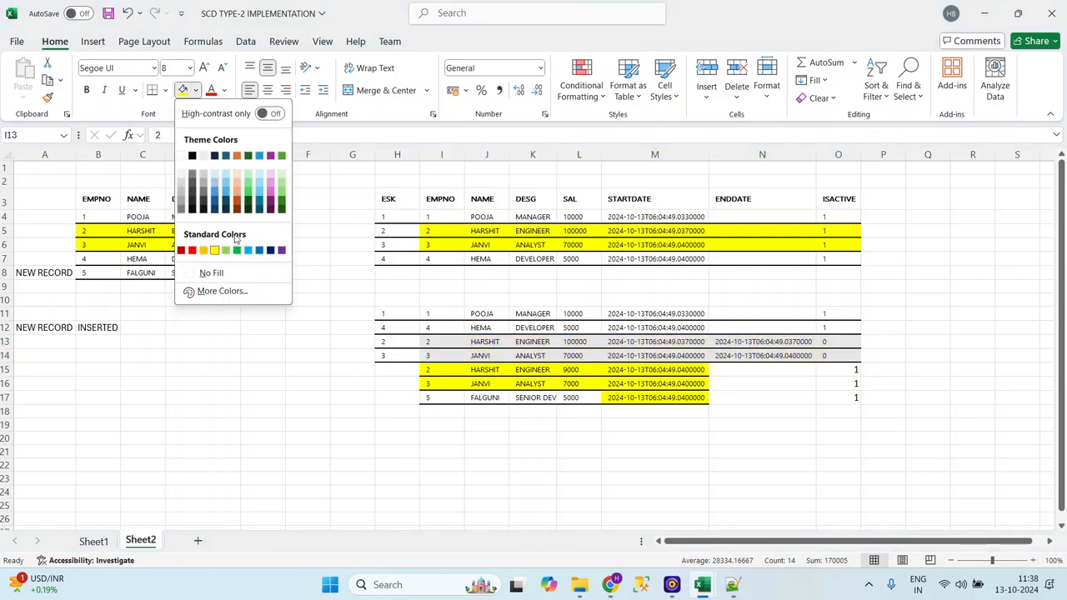
pyautogui.click(200, 247)
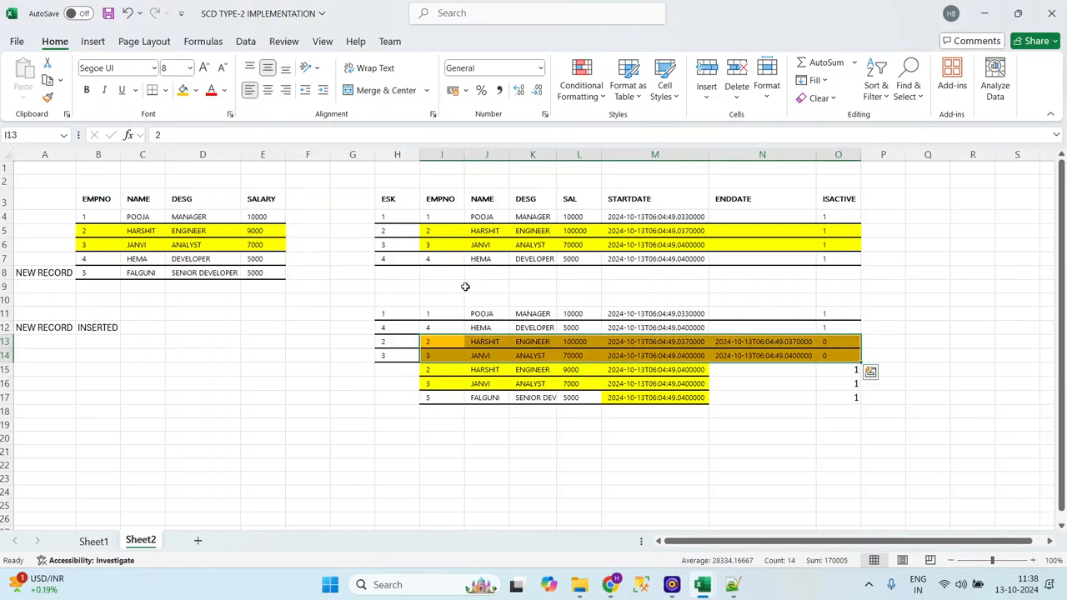
# Fill the new EMPNO 5 record, I17:M17, with the standard light green color
pyautogui.click(439, 368)
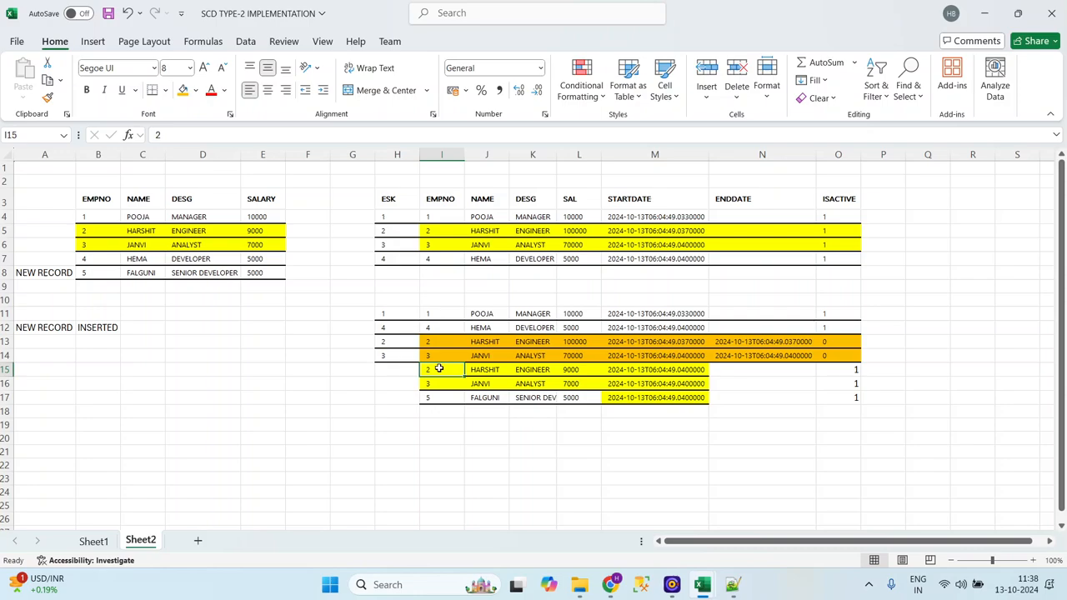
pyautogui.click(444, 397)
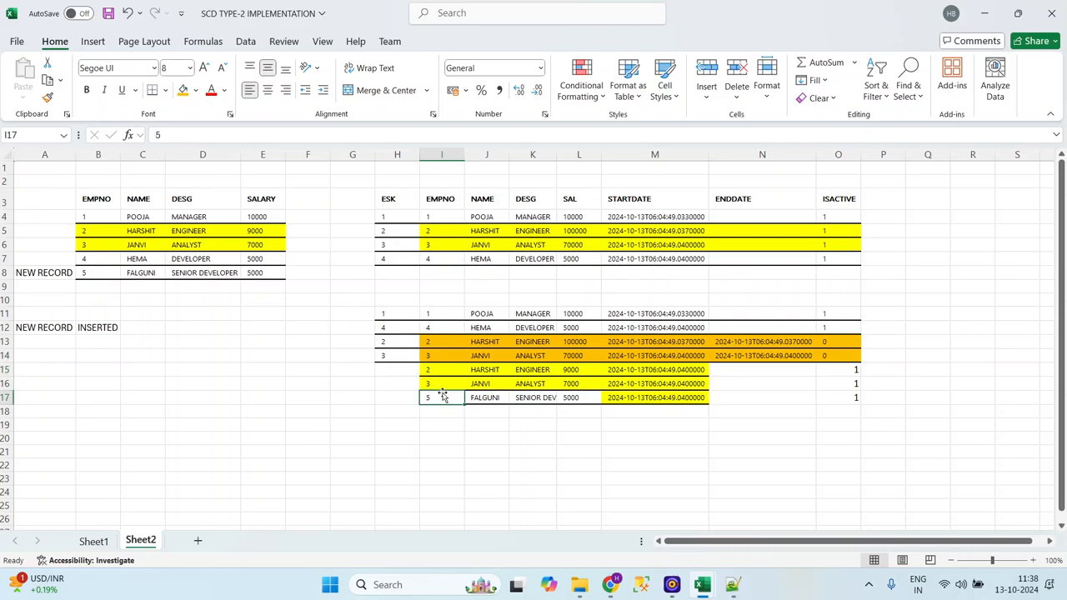
pyautogui.hotkey('shift', 'Right')
pyautogui.hotkey('shift', 'Right')
pyautogui.hotkey('shift', 'Right')
pyautogui.hotkey('shift', 'Right')
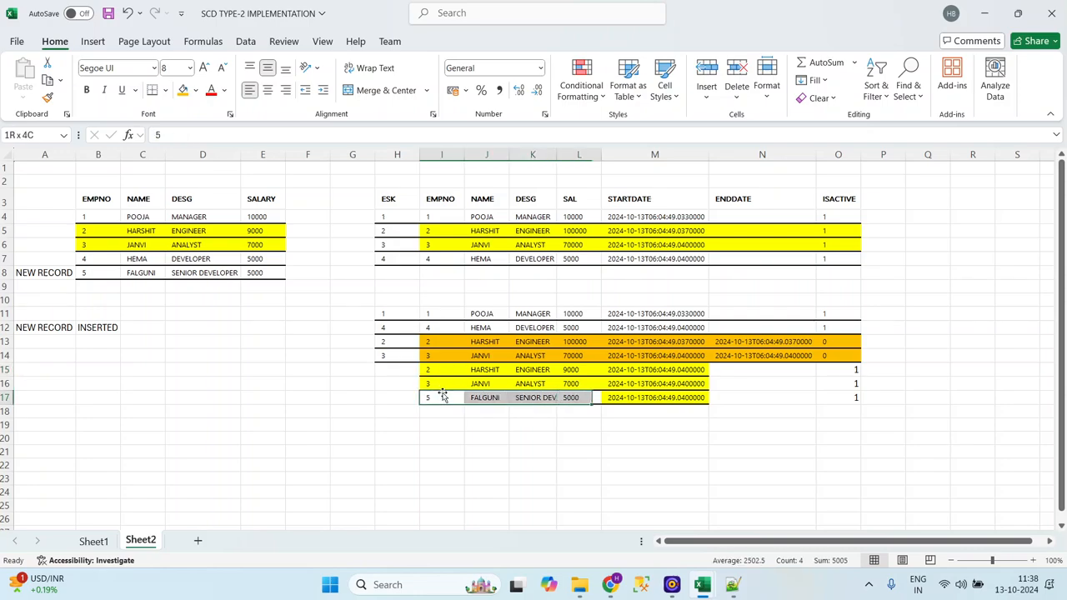
pyautogui.click(195, 90)
pyautogui.click(226, 250)
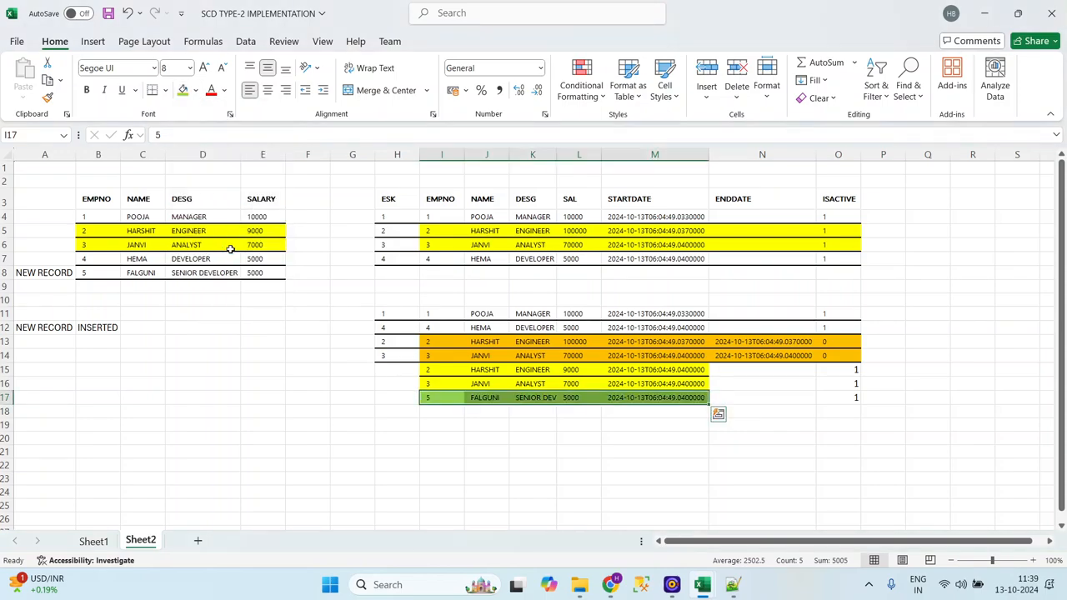
# Apply the cell format of O11 to ISACTIVE cell O15, and copy O15 to O16 and O17
pyautogui.click(845, 313)
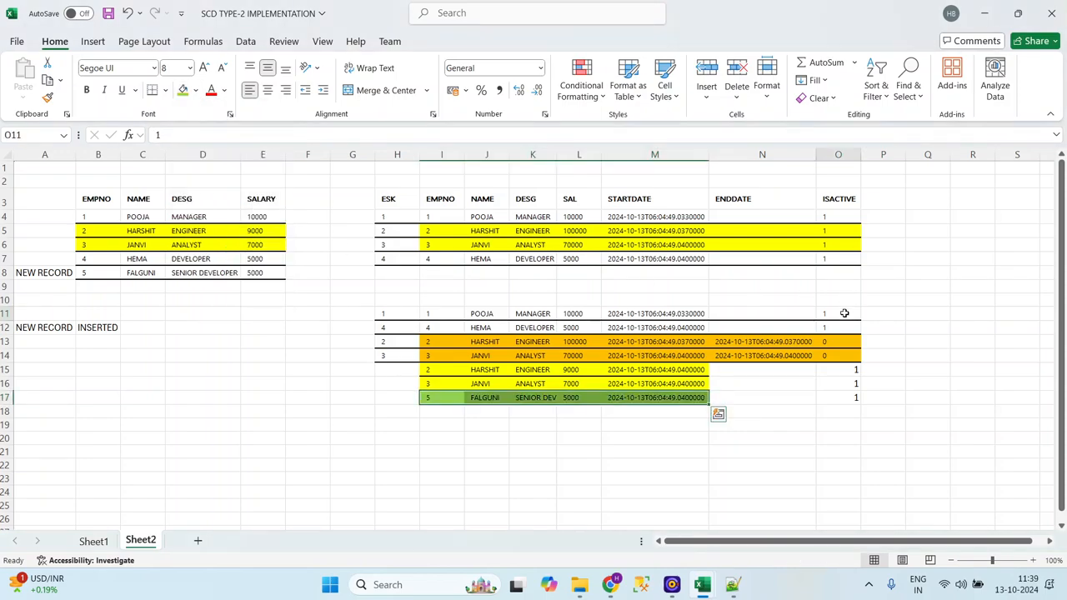
pyautogui.click(48, 97)
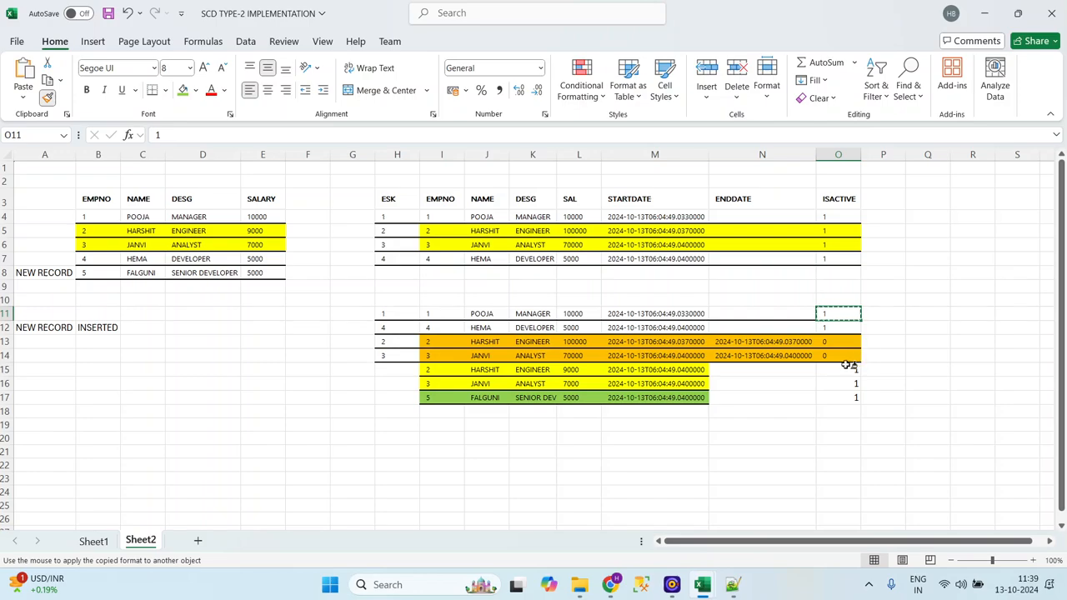
pyautogui.click(847, 369)
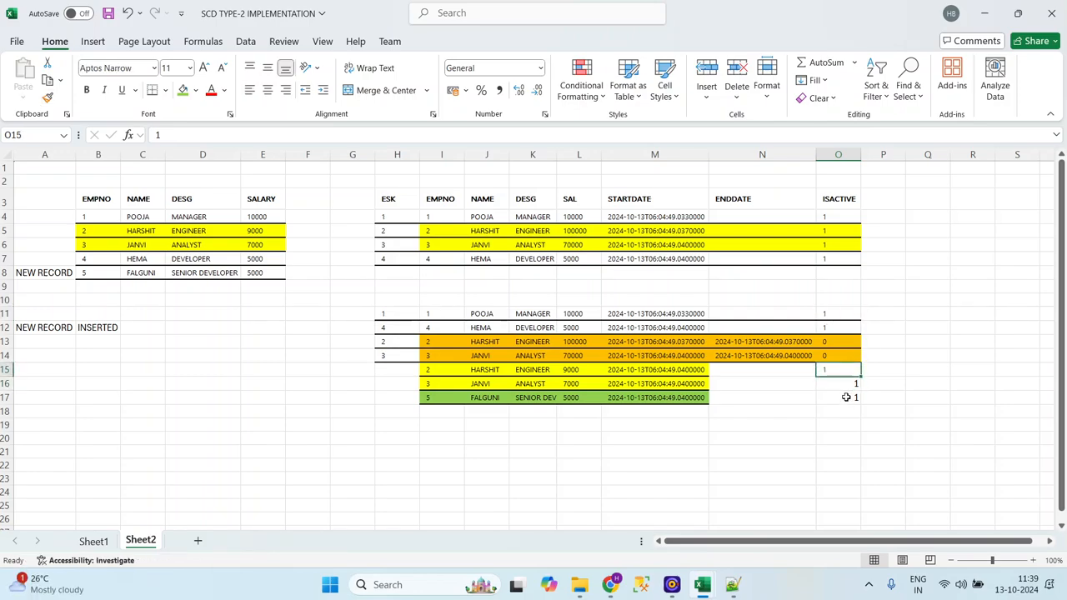
pyautogui.hotkey('ctrl', 'c')
pyautogui.press('Down')
pyautogui.hotkey('ctrl', 'v')
pyautogui.press('Down')
pyautogui.hotkey('ctrl', 'v')
# Review the expected result's keys and ISACTIVE flags for the EMPNO 2 and 3 records against the original dimension table
pyautogui.press('Left')
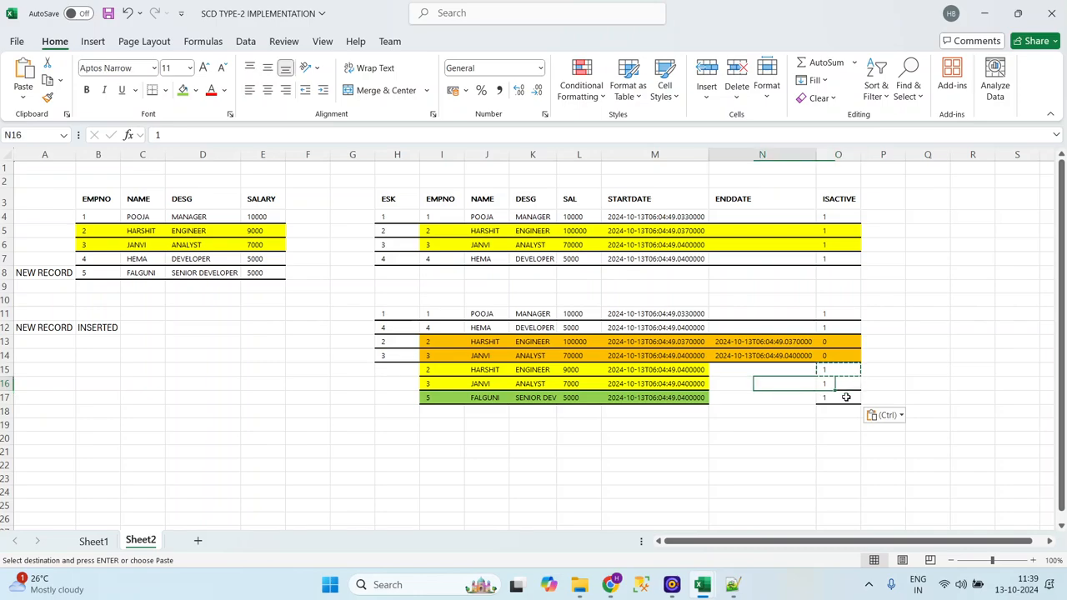
pyautogui.press('Up')
pyautogui.press('Up')
pyautogui.press('Up')
pyautogui.press('Up')
pyautogui.press('Left')
pyautogui.press('Left')
pyautogui.press('Left')
pyautogui.press('Left')
pyautogui.press('Left')
pyautogui.press('Left')
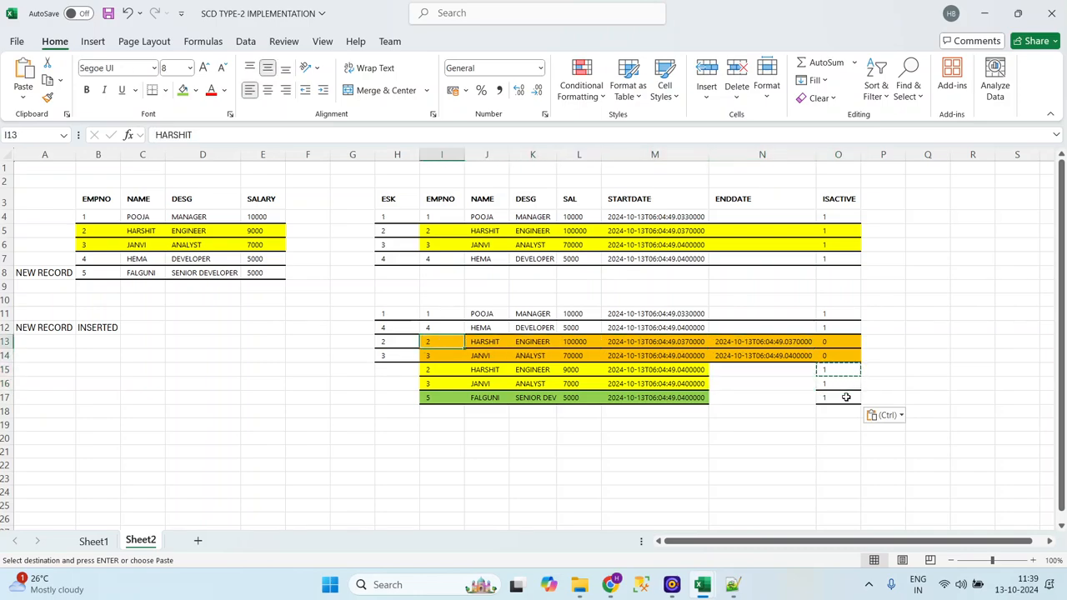
pyautogui.press('Down')
pyautogui.press('Down')
pyautogui.press('Up')
pyautogui.press('Up')
pyautogui.press('Up')
pyautogui.press('Up')
pyautogui.press('Up')
pyautogui.press('Up')
pyautogui.press('Up')
pyautogui.press('Up')
pyautogui.press('Up')
pyautogui.press('Up')
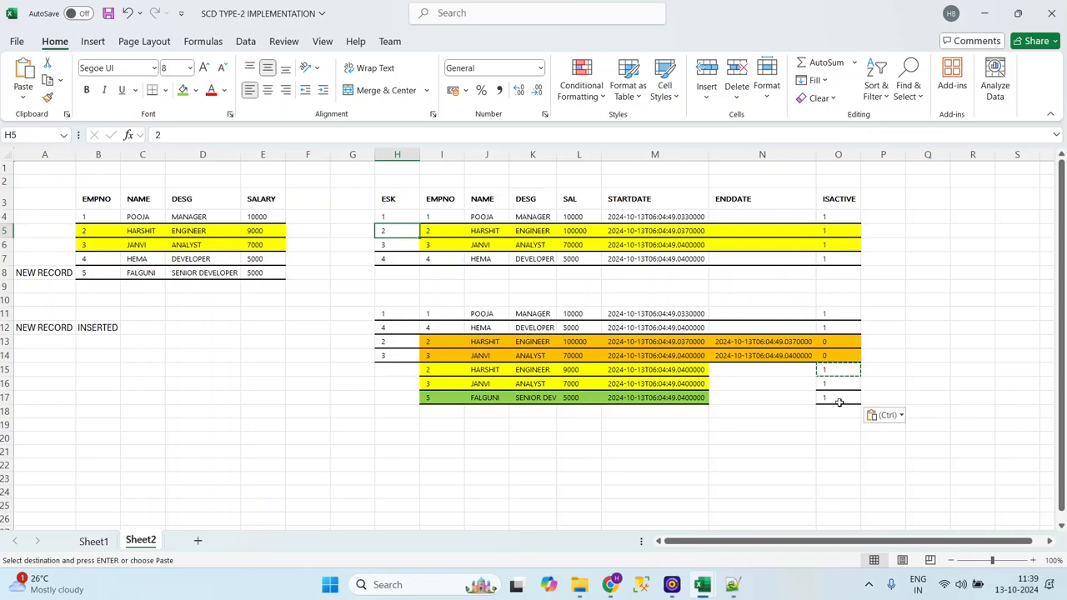
pyautogui.click(838, 400)
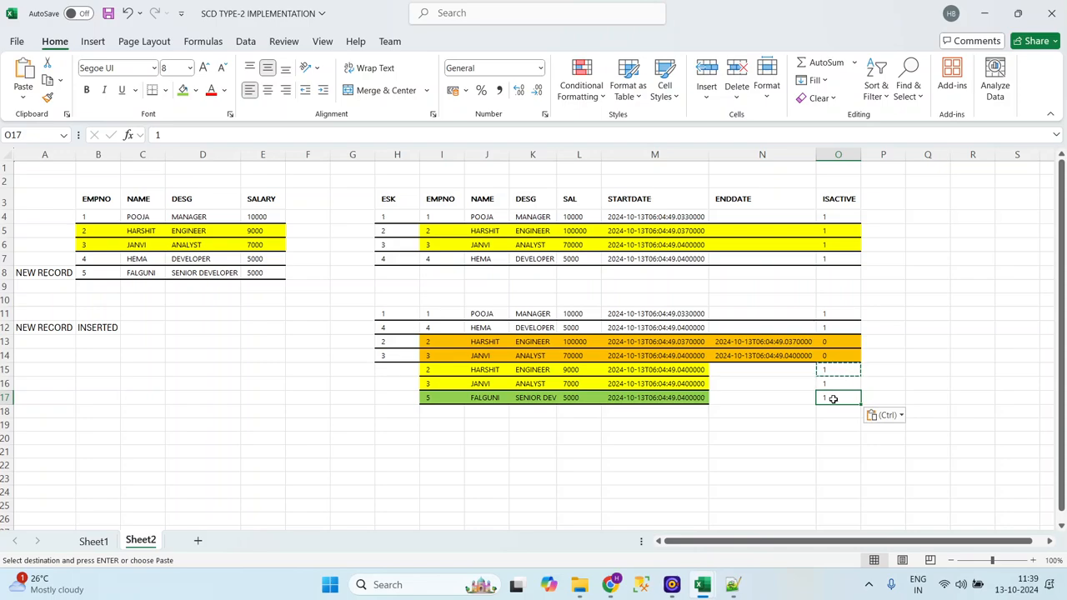
pyautogui.click(837, 341)
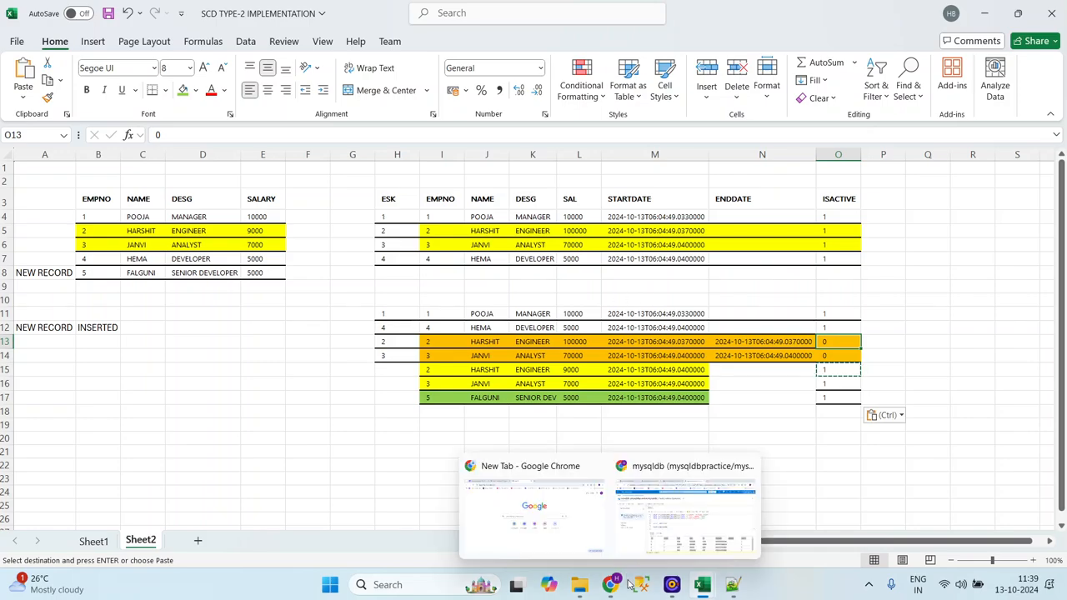
# Switch to the Azure SQL query editor in Chrome and review the SELECT statements for OLTEMP and DIMEMP
pyautogui.moveTo(611, 584)
pyautogui.click(683, 509)
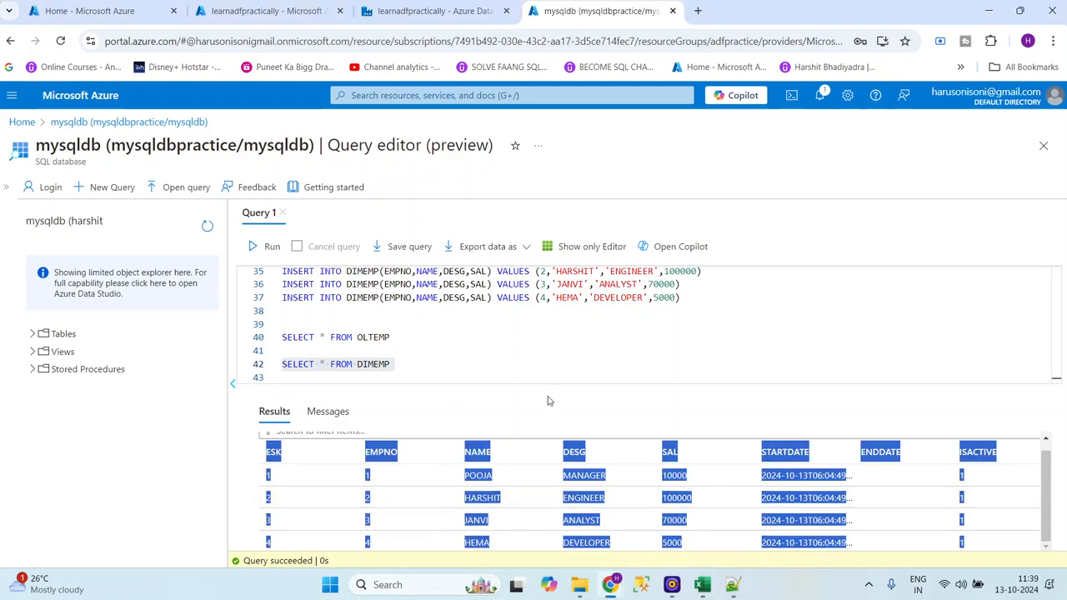
pyautogui.click(414, 348)
pyautogui.press('Down')
pyautogui.press('Down')
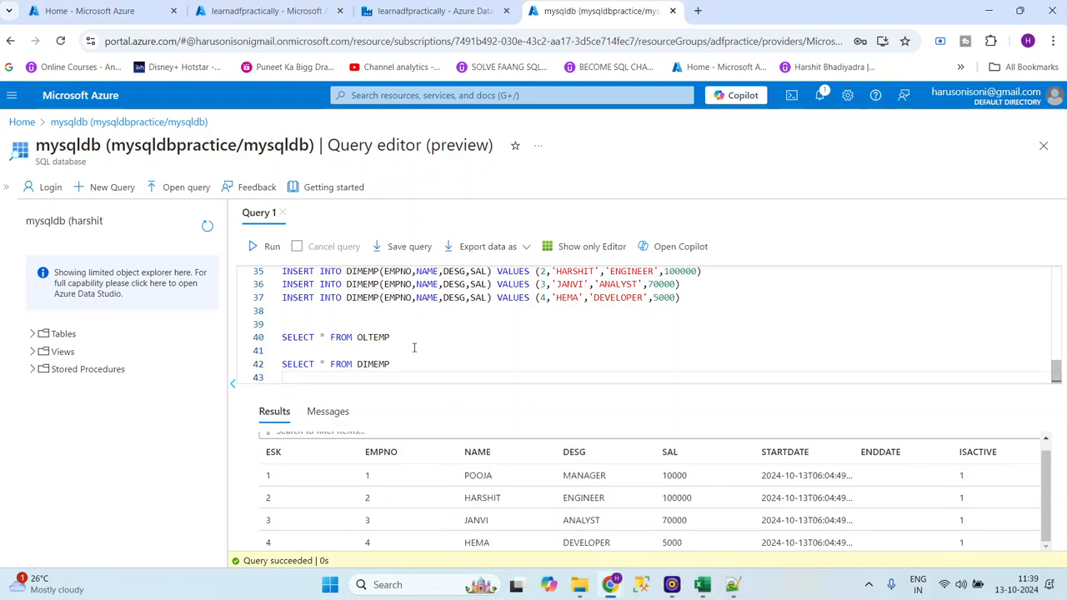
pyautogui.press('Up')
pyautogui.press('Down')
pyautogui.hotkey('shift', 'Up')
pyautogui.hotkey('shift', 'Up')
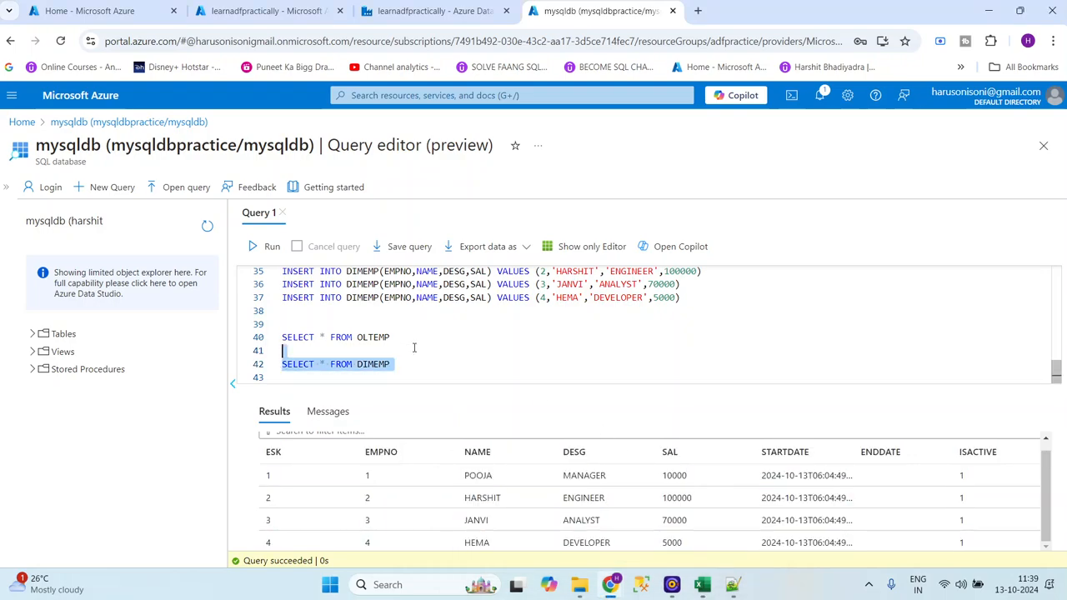
pyautogui.press('Up')
pyautogui.press('Down')
pyautogui.press('Down')
pyautogui.press('Down')
pyautogui.hotkey('shift', 'Up')
pyautogui.hotkey('shift', 'Up')
pyautogui.click(455, 335)
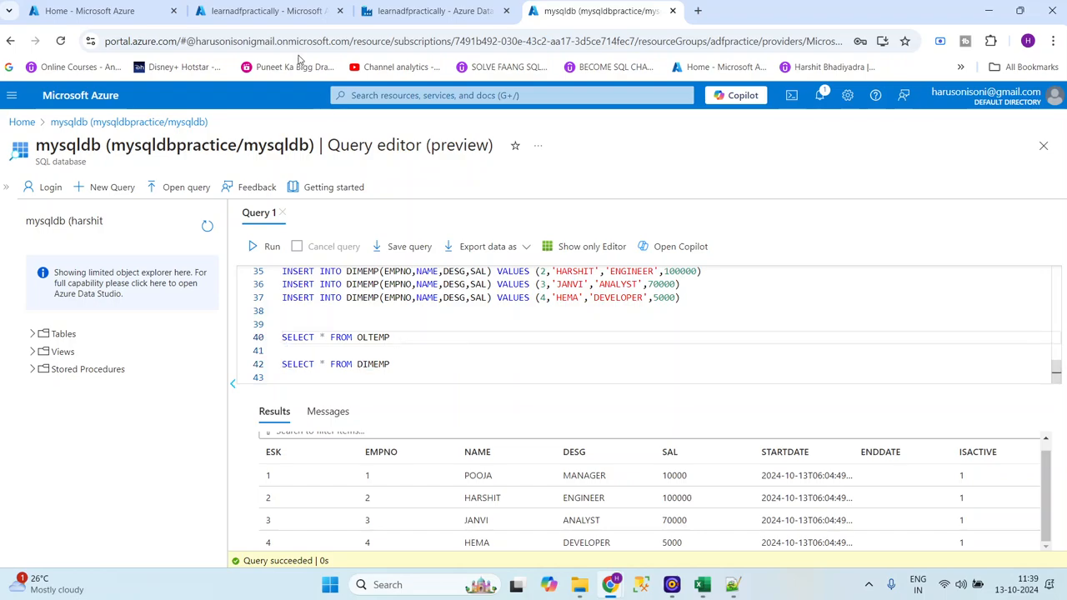
# Switch to Azure Data Factory and start a debug run of the PL_SCD-TYPE-2_IMPLEMENTATION pipeline
pyautogui.click(436, 10)
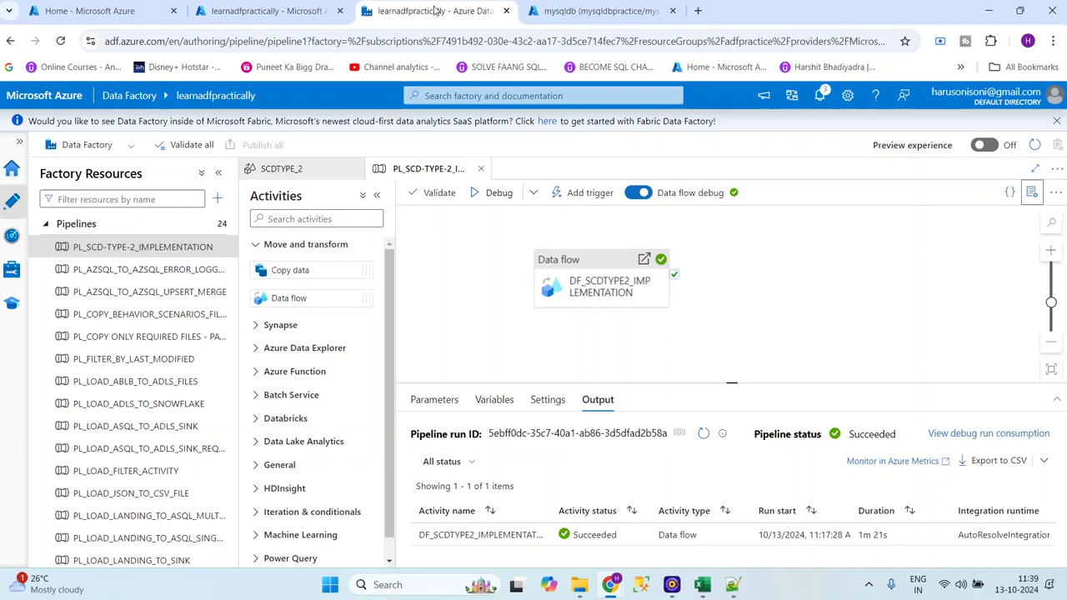
pyautogui.click(492, 321)
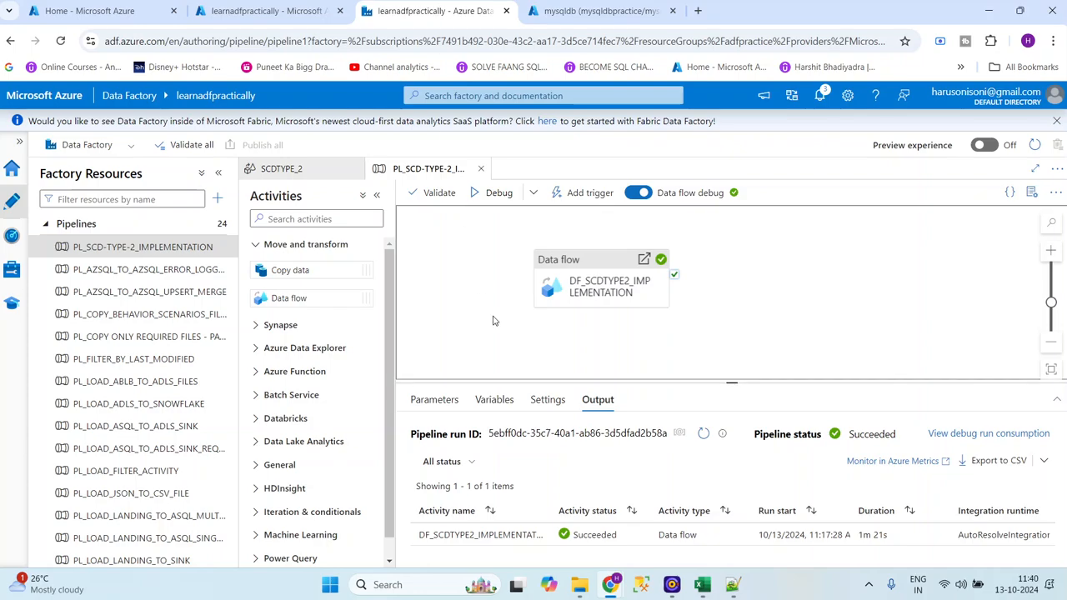
pyautogui.click(497, 197)
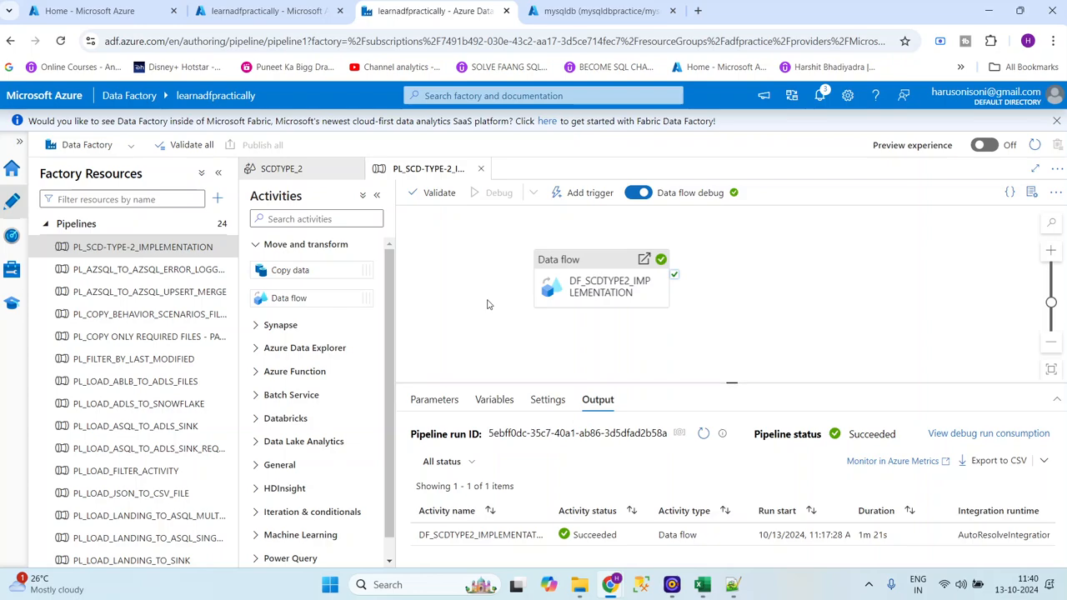
pyautogui.moveTo(748, 3)
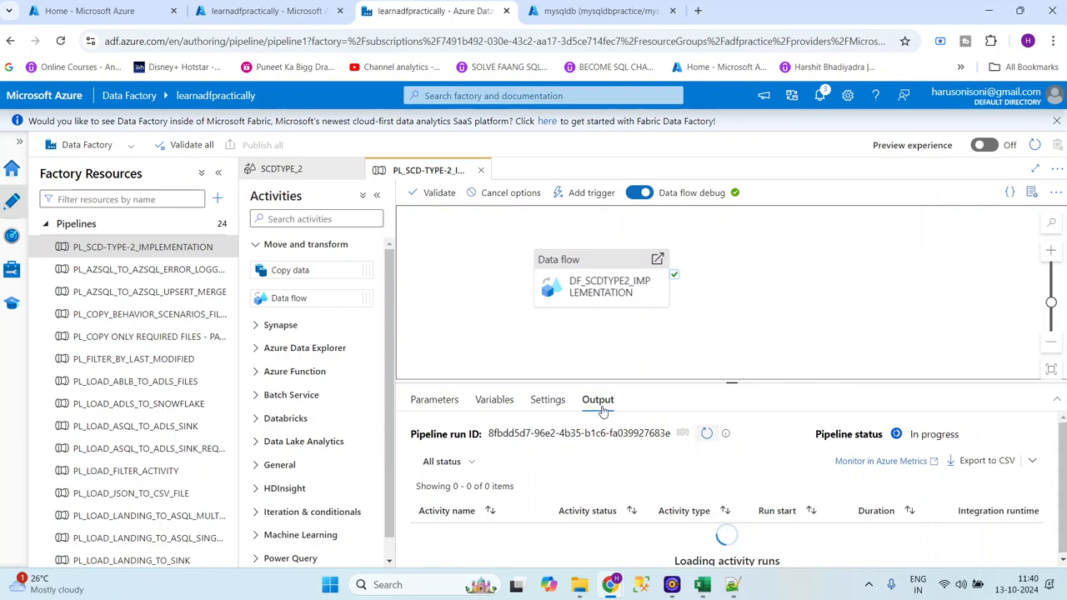
# Collapse the factory resources list, enlarge the run output area and refresh the pipeline run's status repeatedly
pyautogui.click(217, 178)
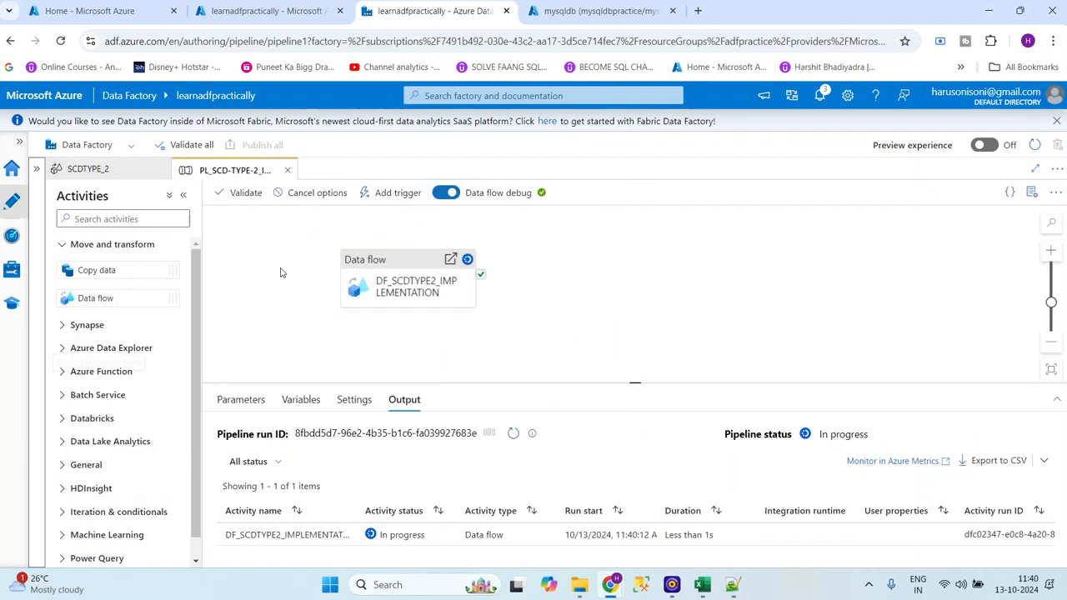
pyautogui.click(515, 433)
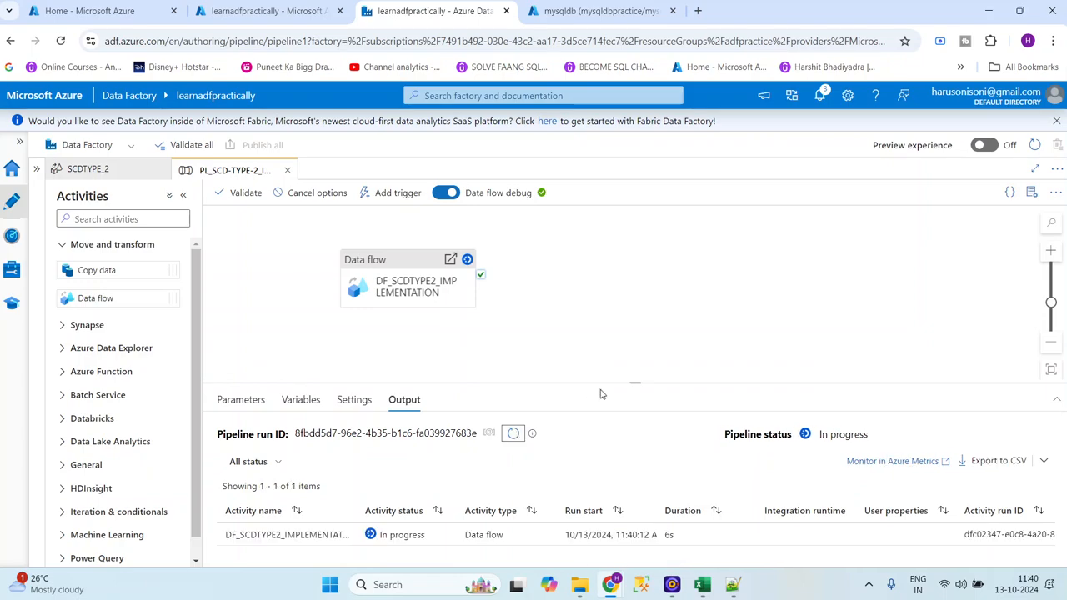
pyautogui.moveTo(632, 381); pyautogui.dragTo(635, 296)
pyautogui.click(512, 347)
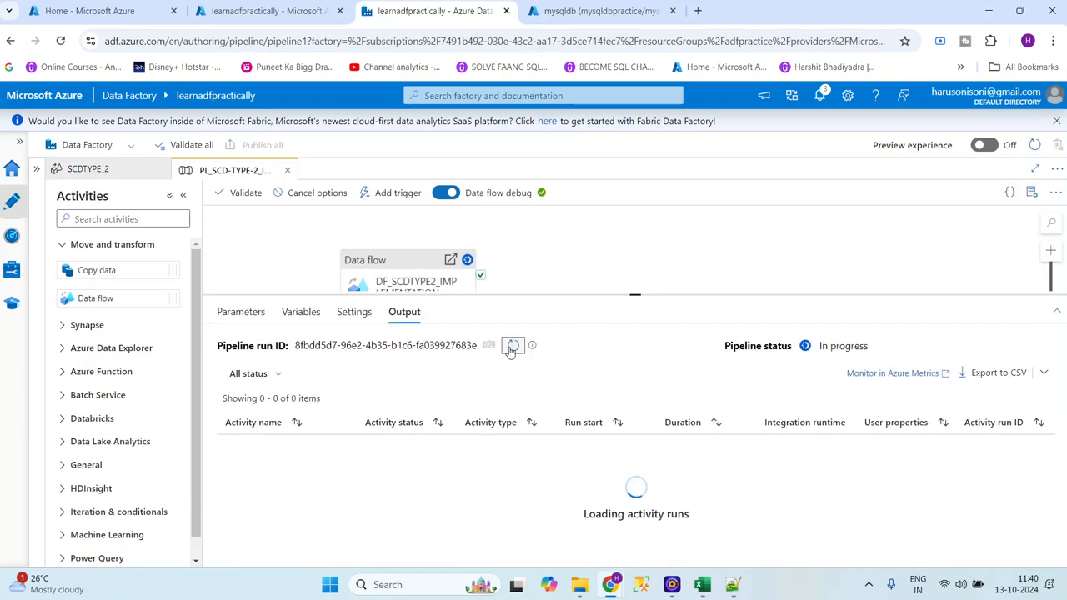
pyautogui.click(512, 347)
pyautogui.click(512, 347)
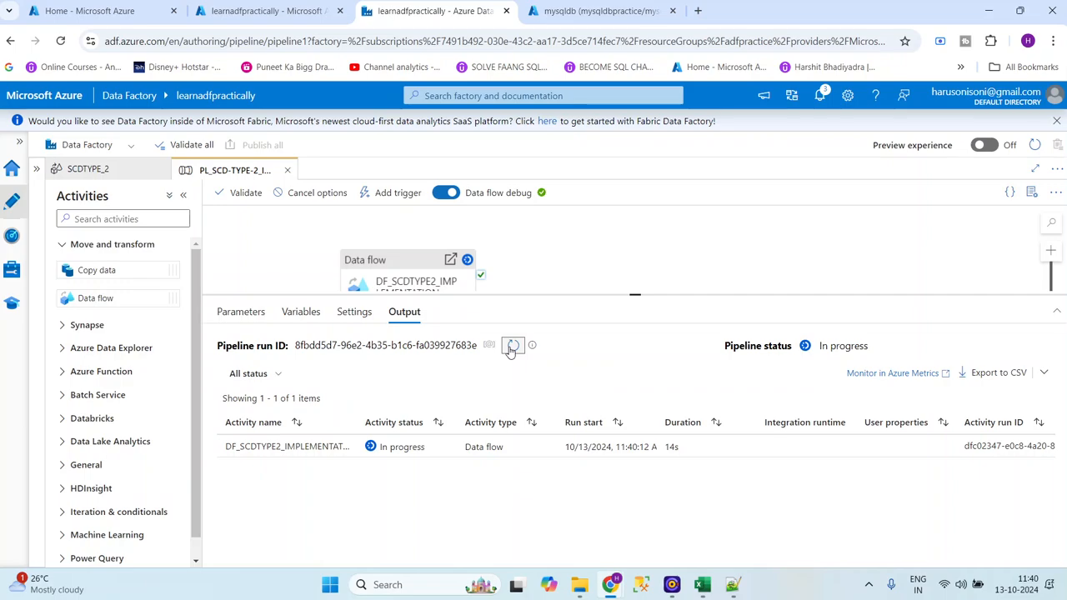
pyautogui.click(512, 347)
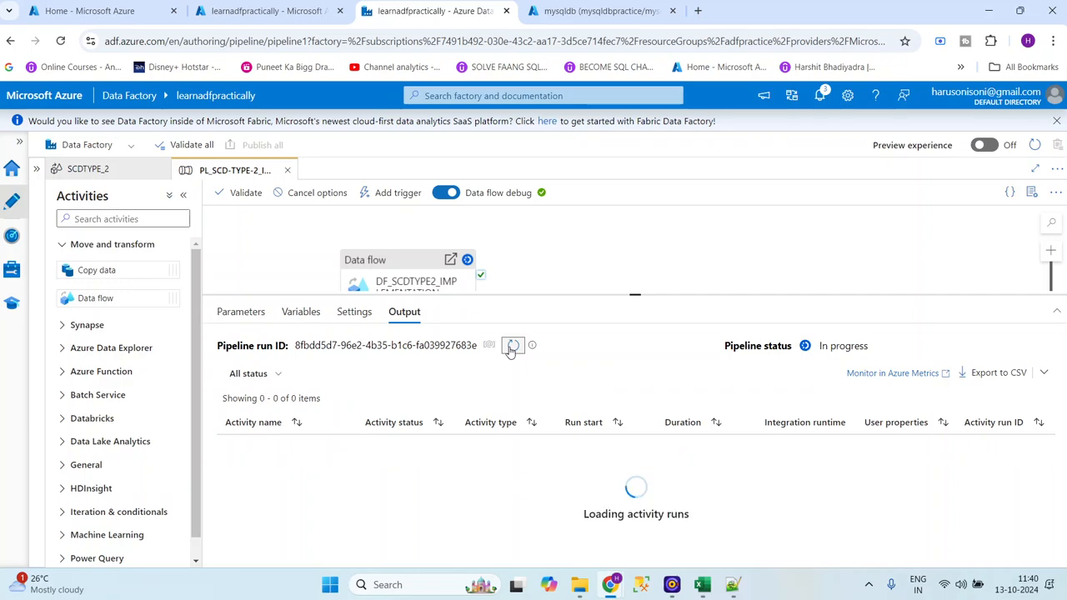
# Examine the whole SCDTYPE_2 data flow from sources to sinks, checking the pipeline run's progress in between
pyautogui.click(108, 173)
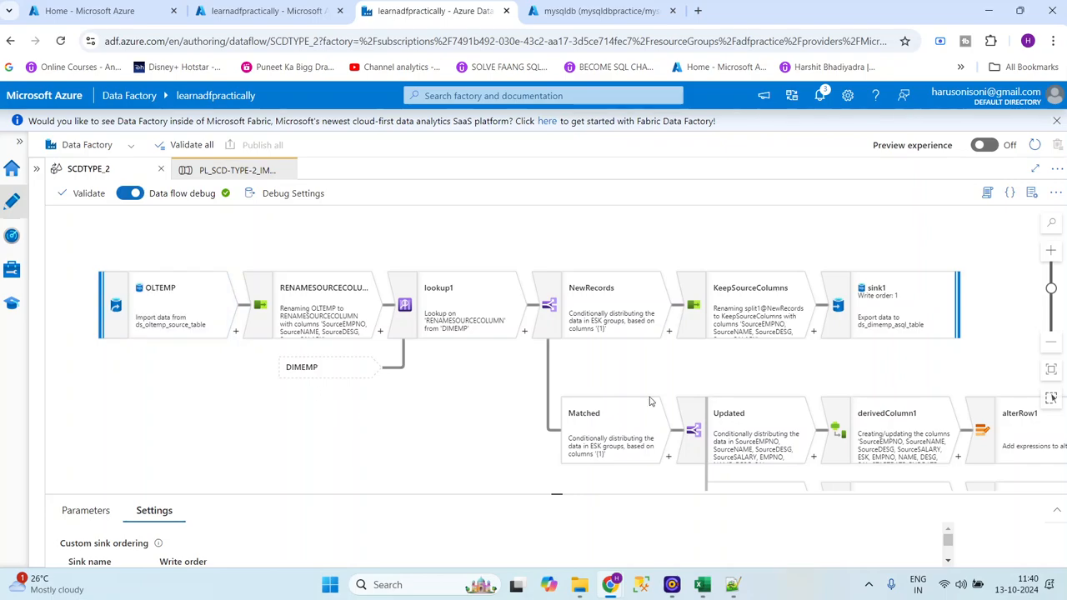
pyautogui.click(1051, 346)
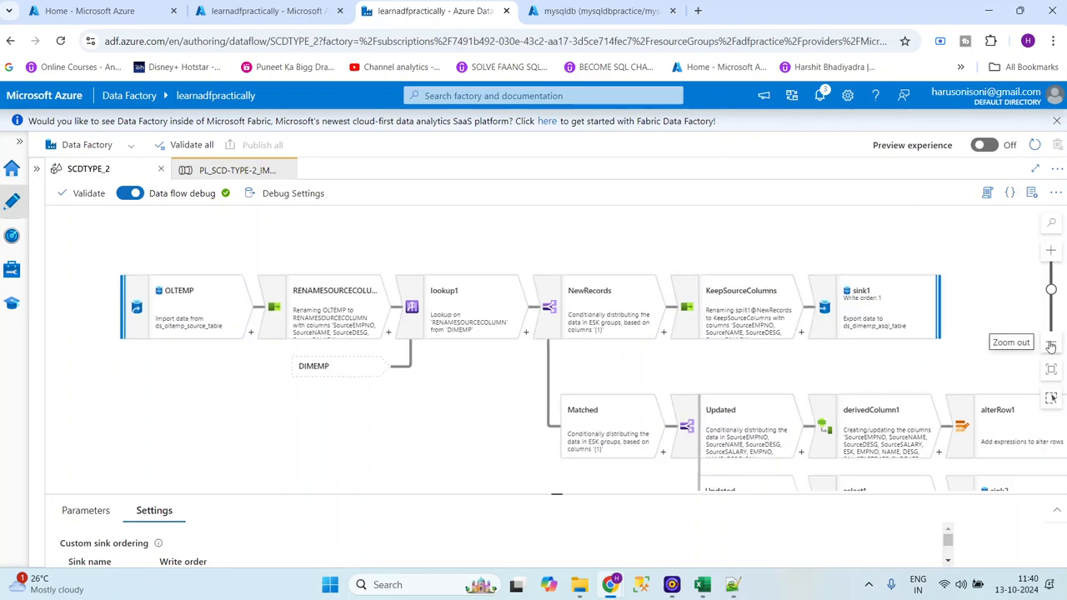
pyautogui.click(1051, 346)
pyautogui.click(1052, 346)
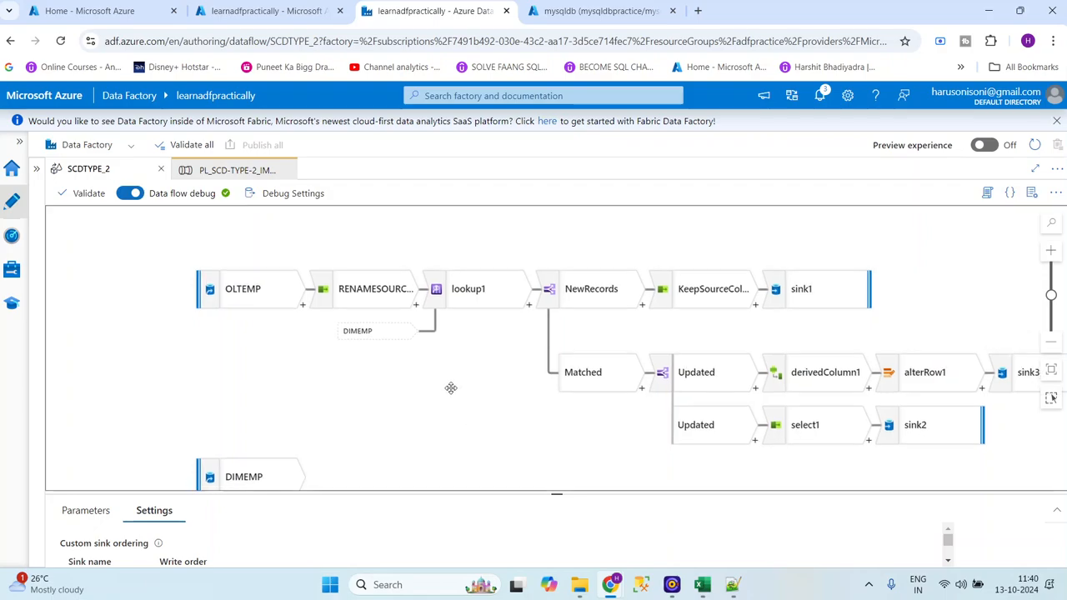
pyautogui.moveTo(450, 386); pyautogui.dragTo(400, 357)
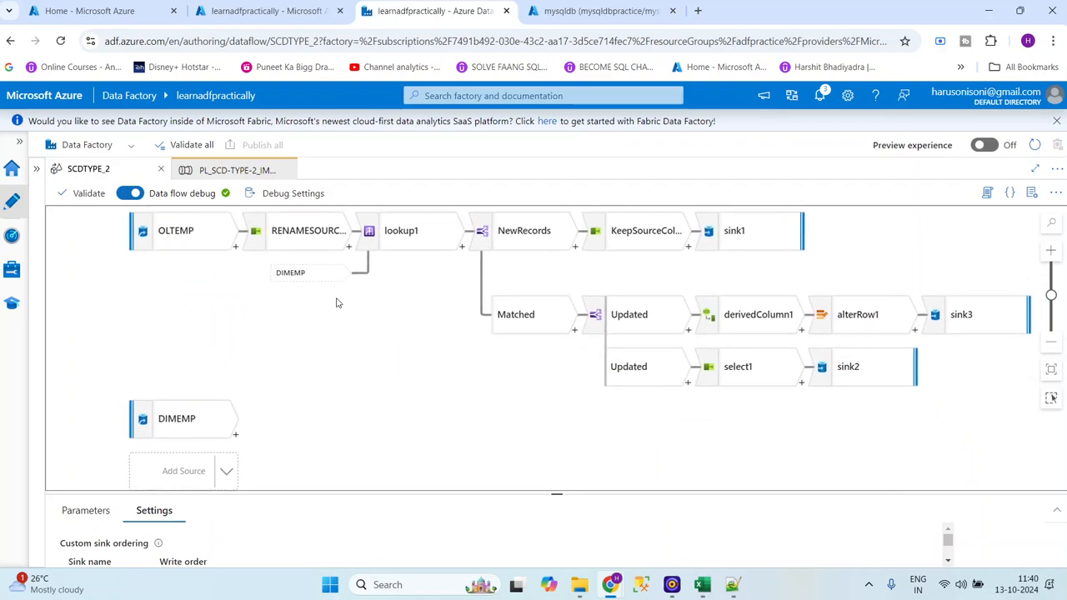
pyautogui.click(240, 171)
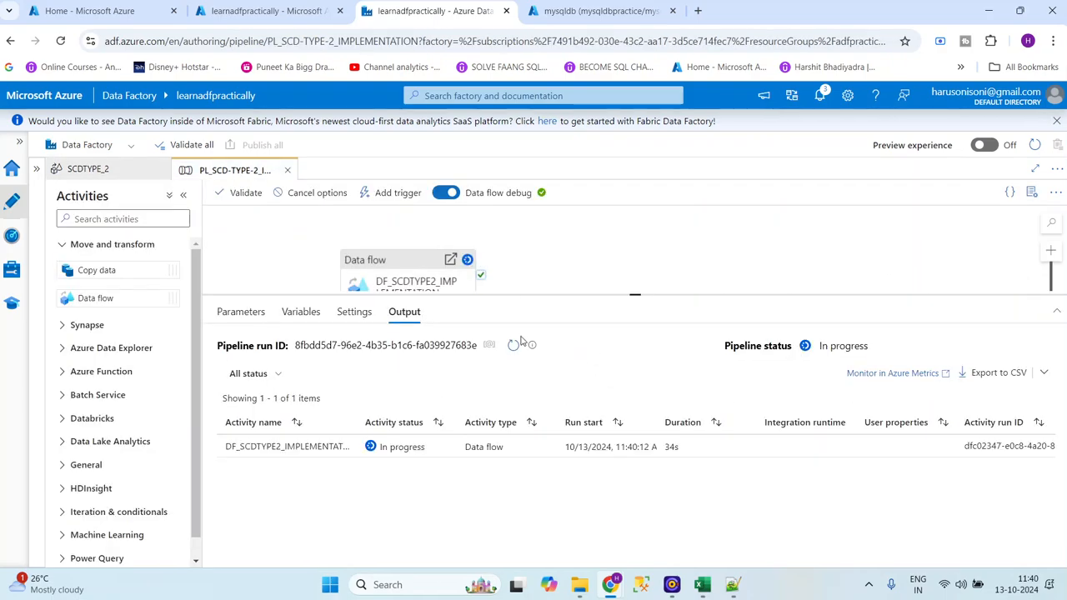
pyautogui.click(99, 172)
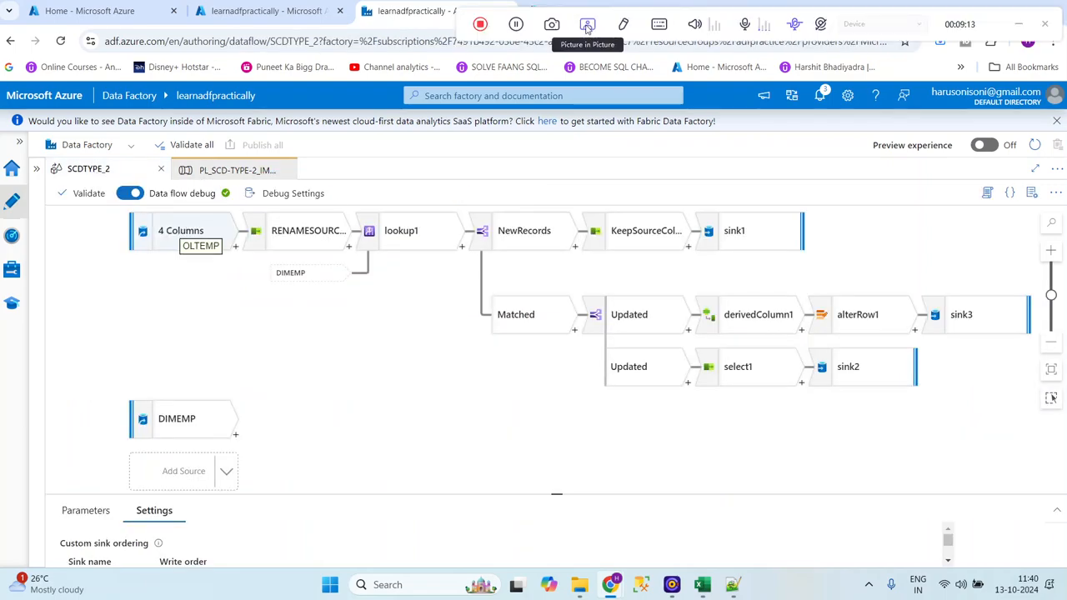
# Return to the SQL query editor and examine the CREATE TABLE statement for OLTEMP
pyautogui.click(557, 17)
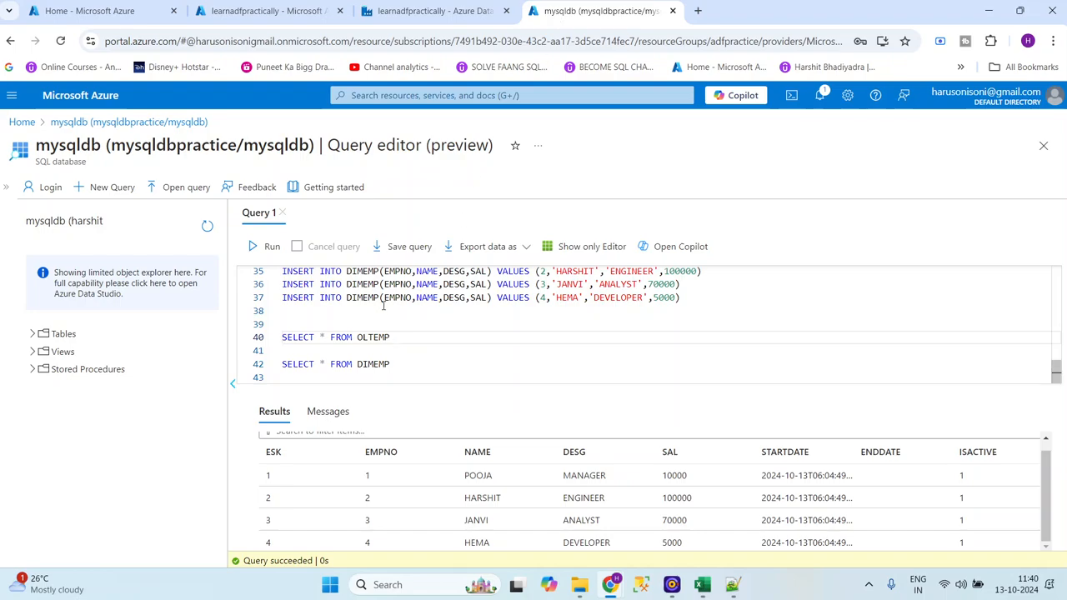
pyautogui.scroll(8, 371, 302)
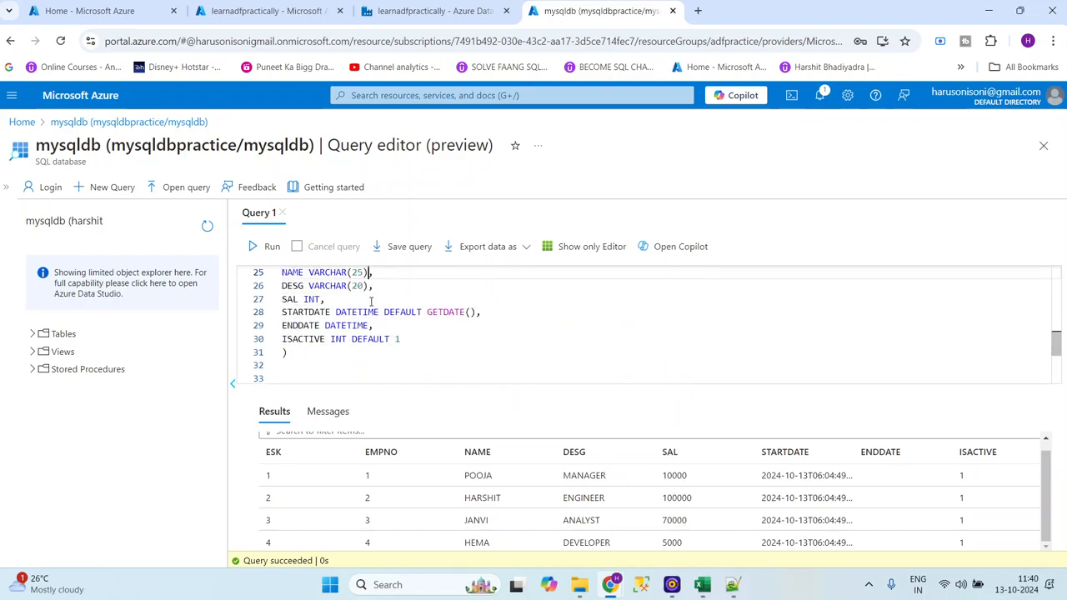
pyautogui.scroll(3, 371, 302)
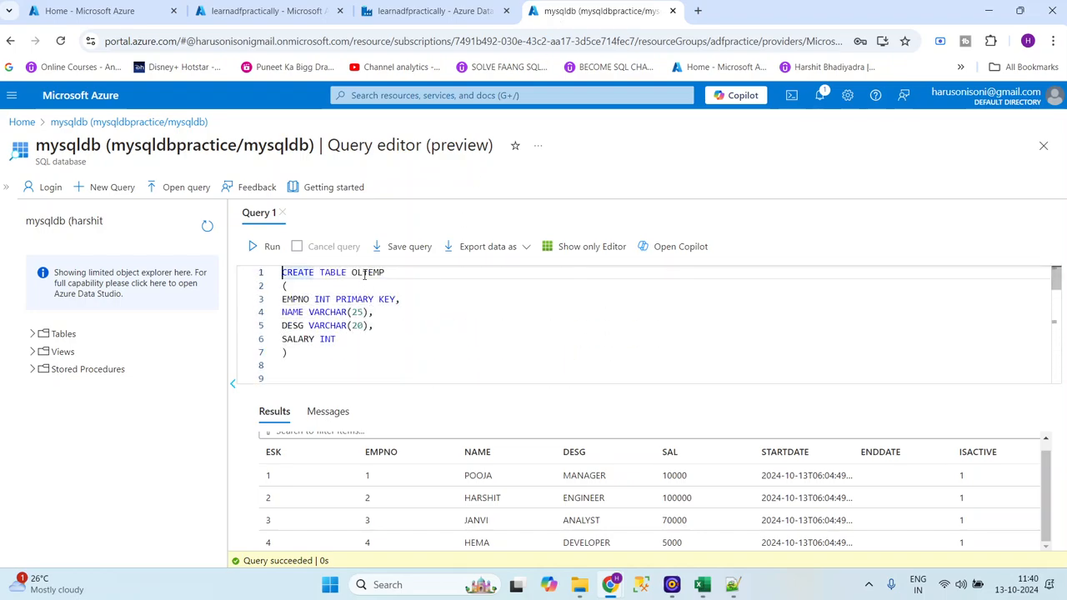
pyautogui.doubleClick(364, 273)
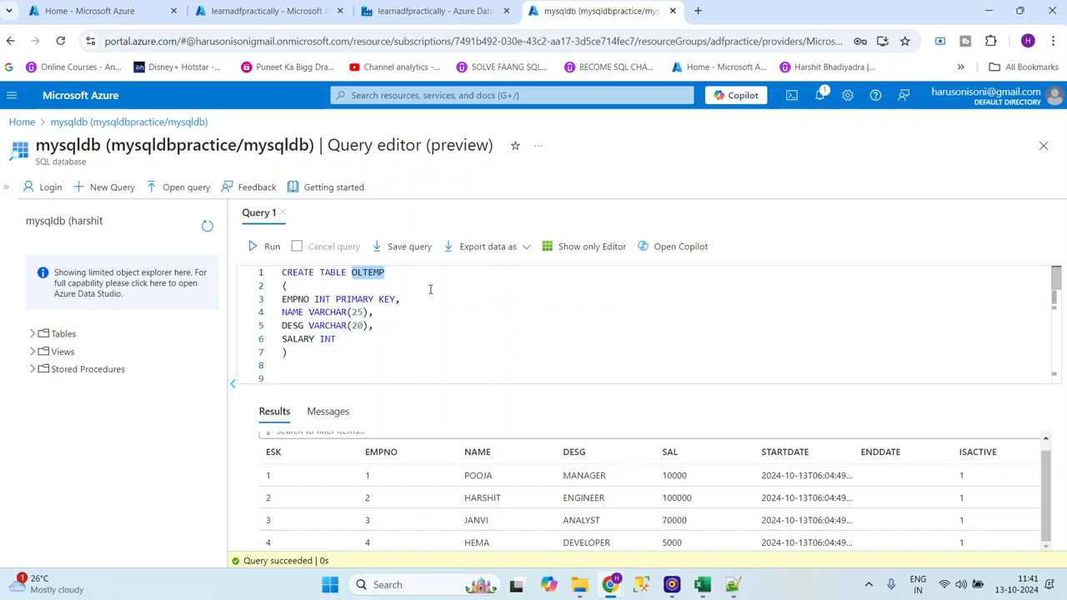
# Switch to Azure Data Factory, enlarge the data flow's settings area and inspect the OLTEMP source and its ds_oltemp_source_table dataset
pyautogui.click(425, 12)
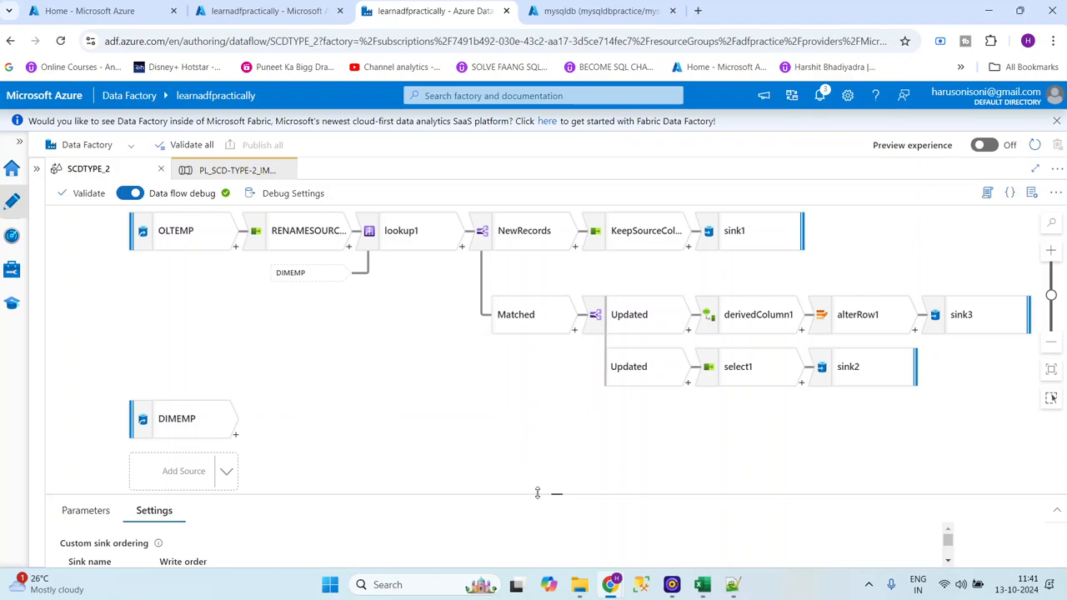
pyautogui.moveTo(536, 497); pyautogui.dragTo(526, 308)
pyautogui.click(94, 328)
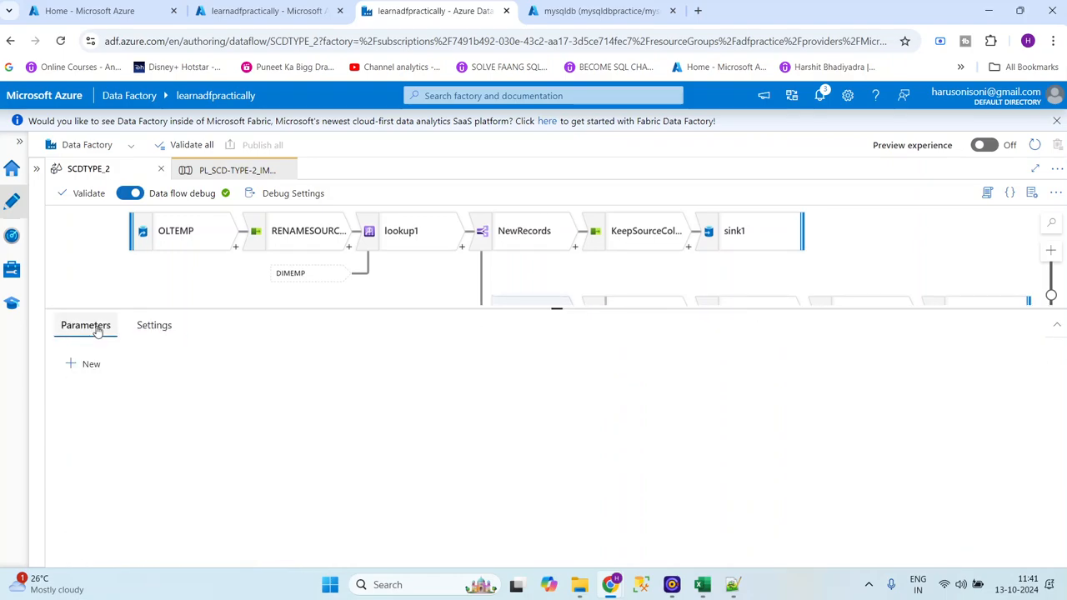
pyautogui.click(155, 244)
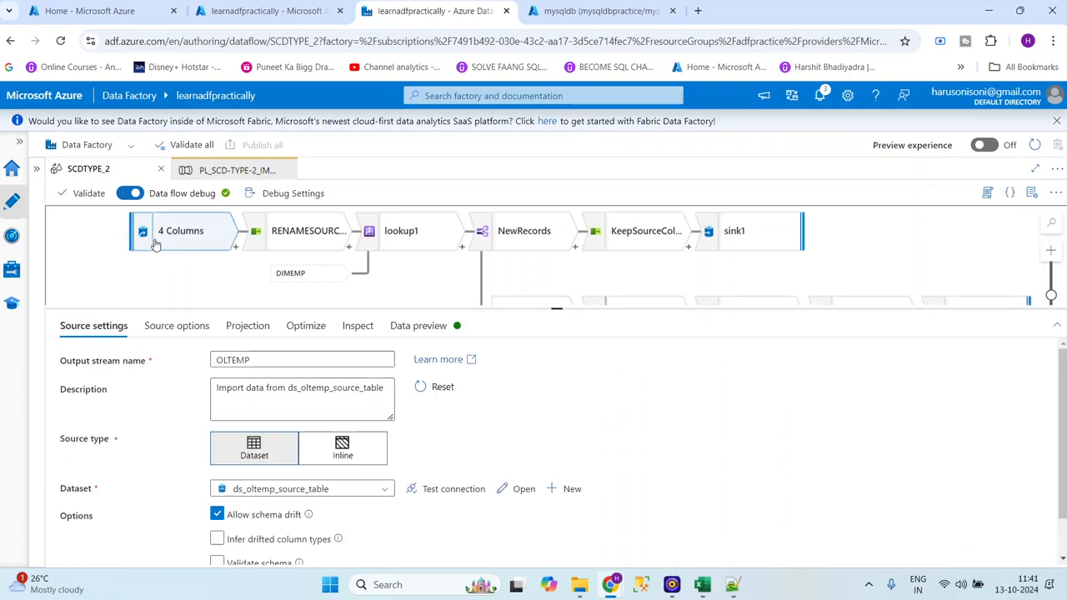
pyautogui.click(517, 494)
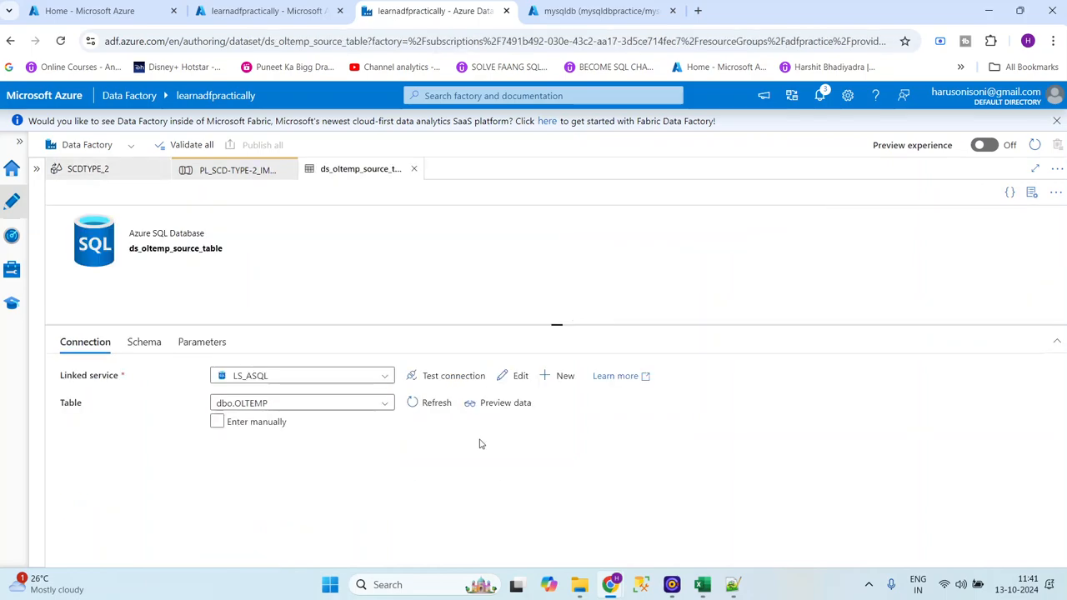
# Check the pipeline's run output, return to the SCDTYPE_2 data flow and inspect the DIMEMP source and its ds_dimemp_asql_table dataset
pyautogui.click(243, 171)
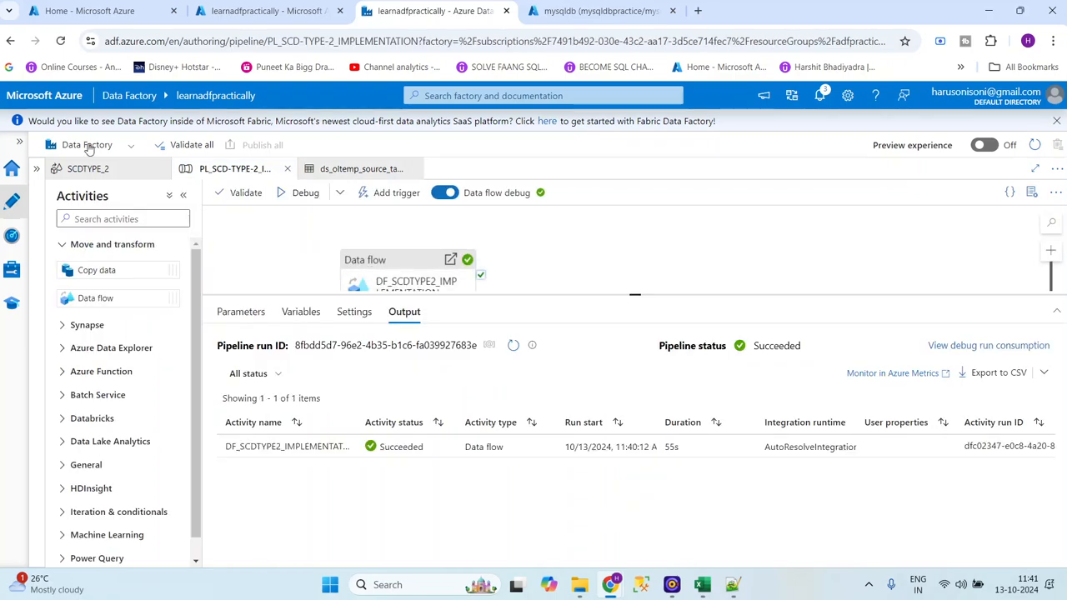
pyautogui.click(99, 170)
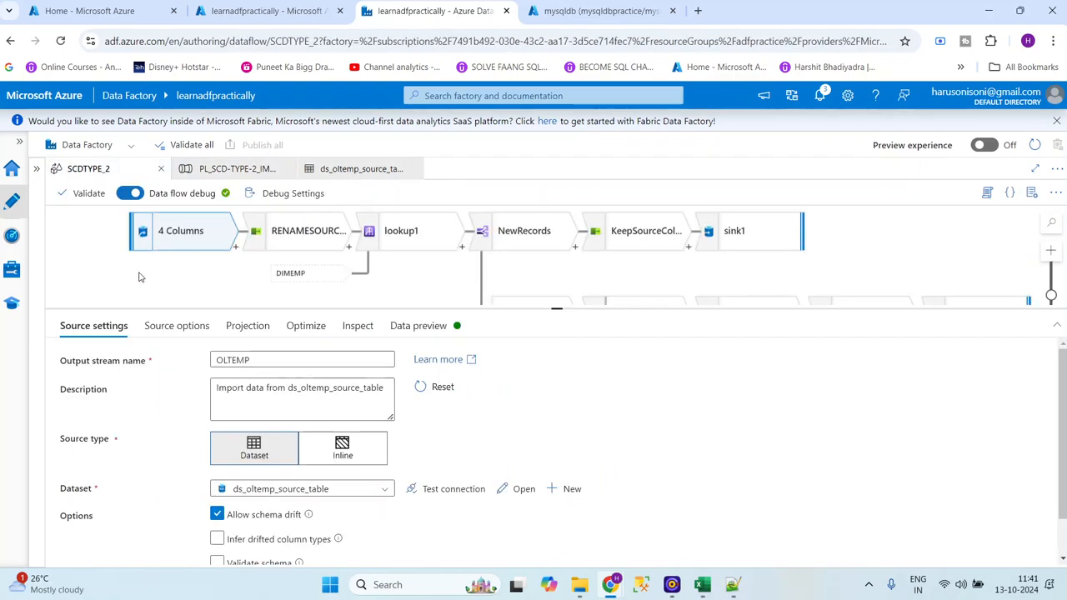
pyautogui.moveTo(136, 298); pyautogui.dragTo(164, 178)
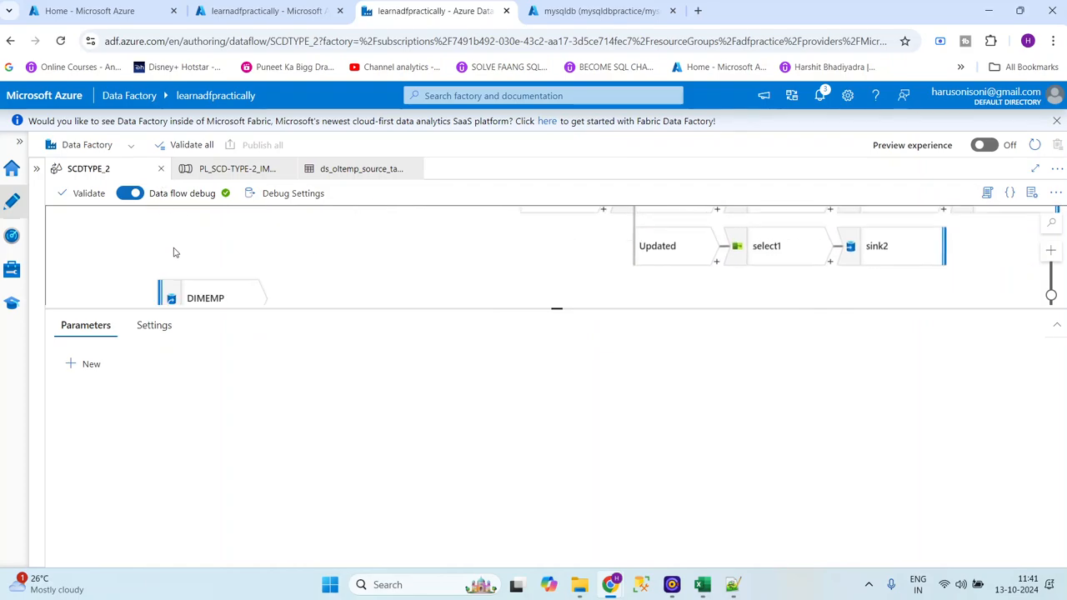
pyautogui.click(200, 290)
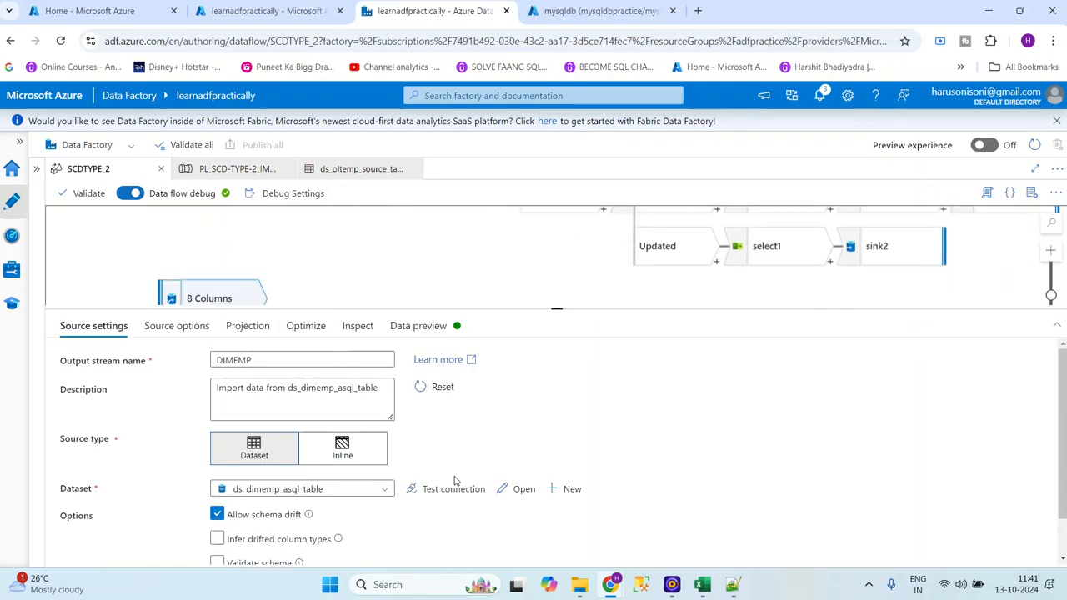
pyautogui.click(517, 490)
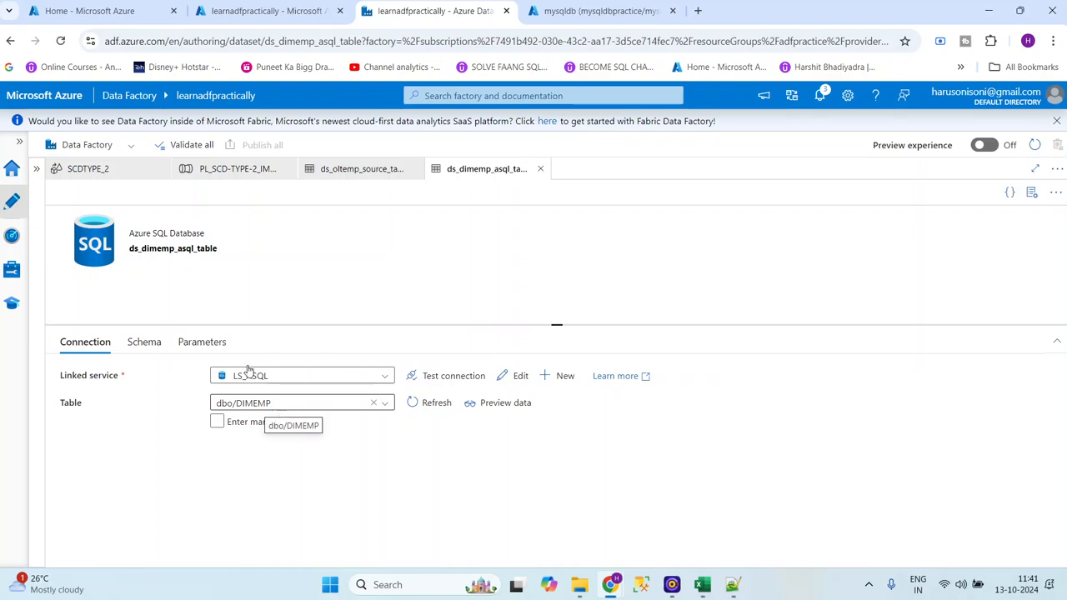
# Review the PL_SCD-TYPE-2_IMPLEMENTATION pipeline's run status and look at its data flow once more
pyautogui.click(232, 175)
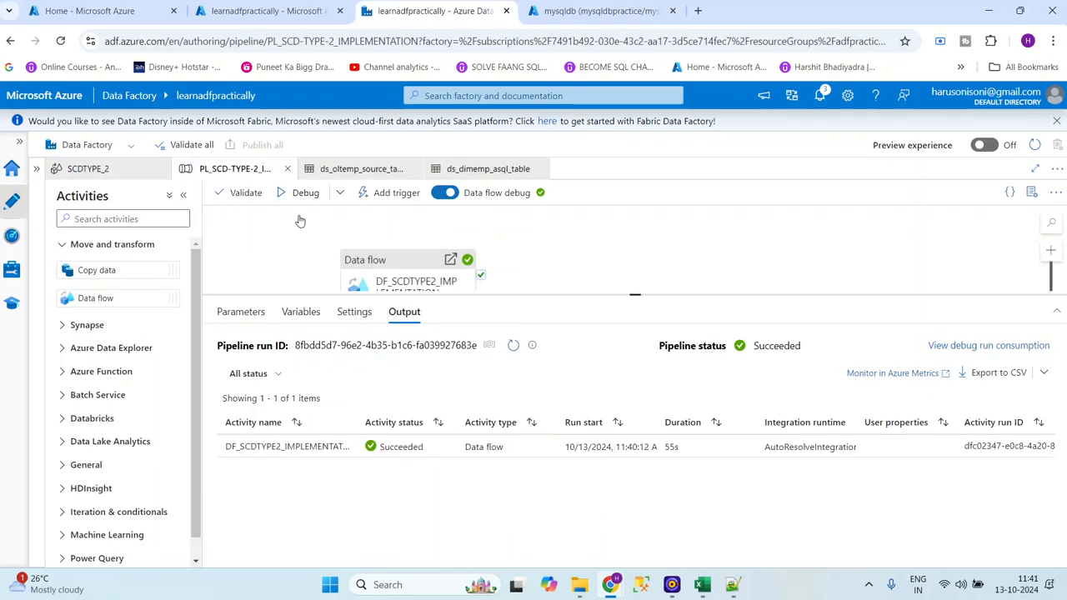
pyautogui.doubleClick(385, 274)
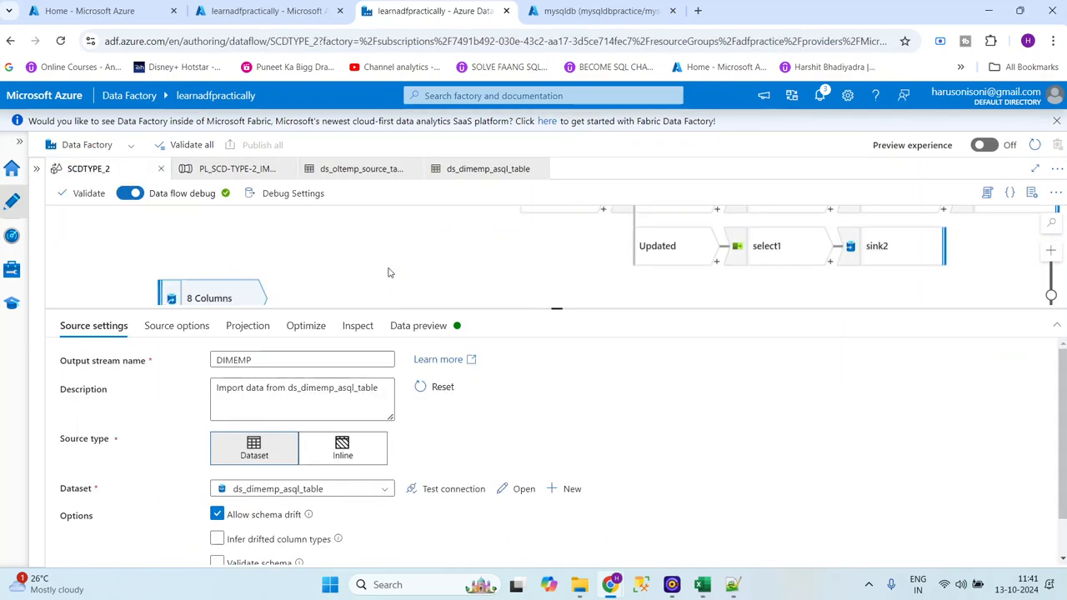
pyautogui.click(217, 170)
# Switch to the SQL query editor and run only the SELECT * FROM DIMEMP statement at the end of the script
pyautogui.click(572, 15)
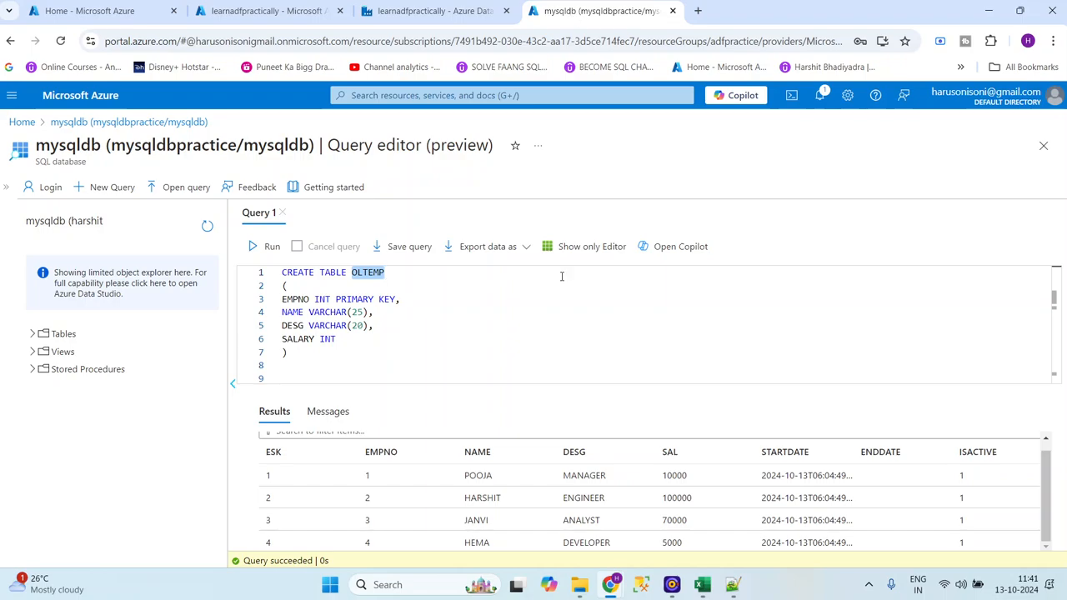
pyautogui.click(386, 334)
pyautogui.press('Down')
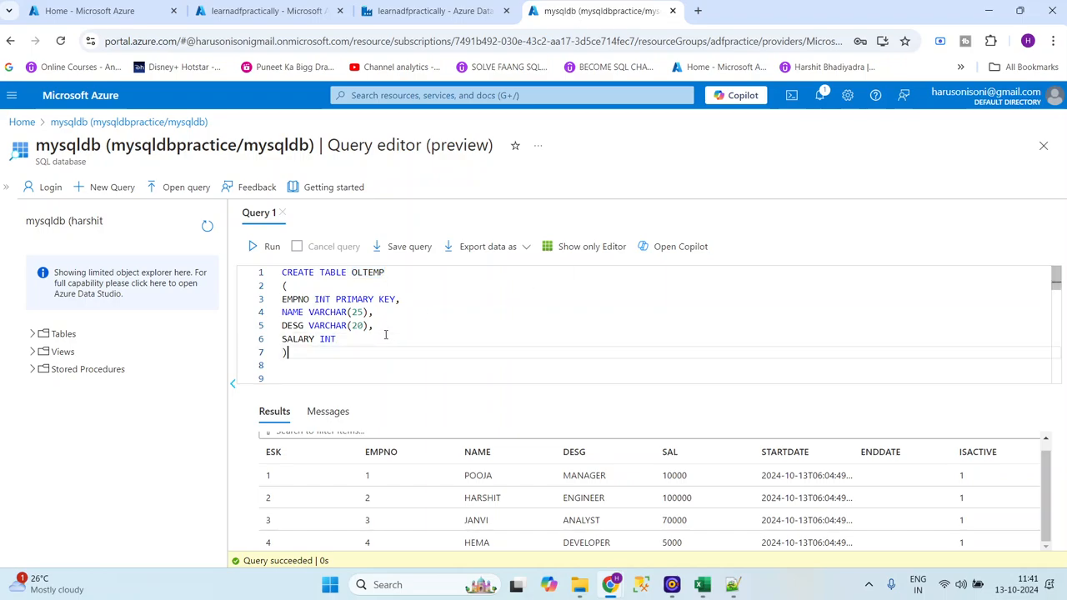
pyautogui.press('Down')
pyautogui.press('Down')
pyautogui.press('Down')
pyautogui.press('Down')
pyautogui.press('Down')
pyautogui.press('Down')
pyautogui.press('Down')
pyautogui.press('Down')
pyautogui.press('Down')
pyautogui.press('Down')
pyautogui.press('Down')
pyautogui.press('Down')
pyautogui.press('Down')
pyautogui.press('Down')
pyautogui.press('Down')
pyautogui.press('Down')
pyautogui.press('Down')
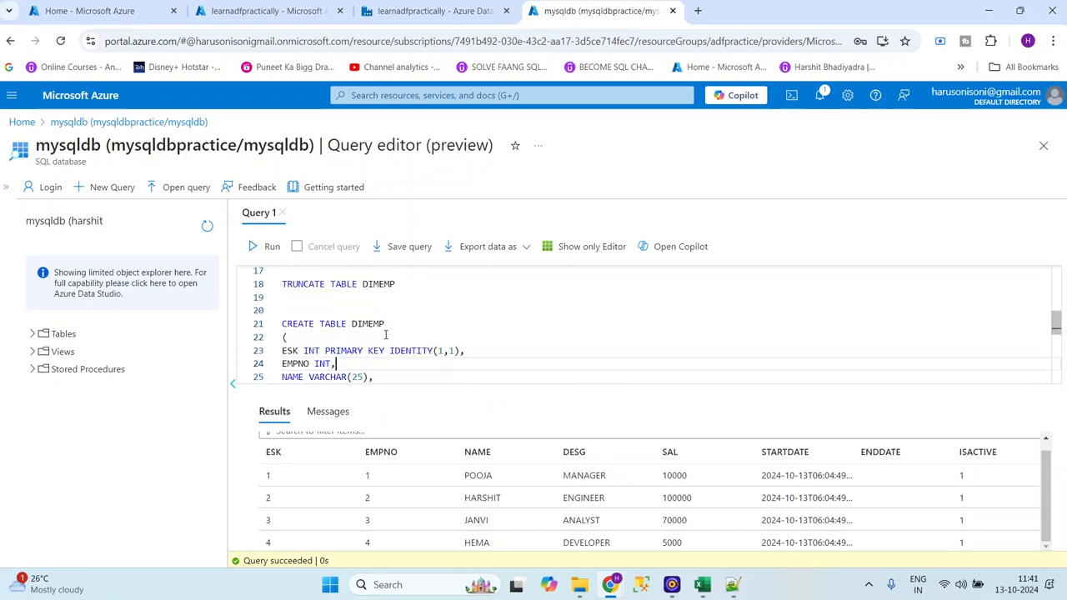
pyautogui.press('Down')
pyautogui.press('Down')
pyautogui.press('Down')
pyautogui.press('Down')
pyautogui.press('Down')
pyautogui.press('Down')
pyautogui.press('Down')
pyautogui.press('Down')
pyautogui.press('Down')
pyautogui.press('Down')
pyautogui.press('Down')
pyautogui.press('Down')
pyautogui.press('Down')
pyautogui.press('Down')
pyautogui.press('Down')
pyautogui.press('Down')
pyautogui.press('Down')
pyautogui.press('Down')
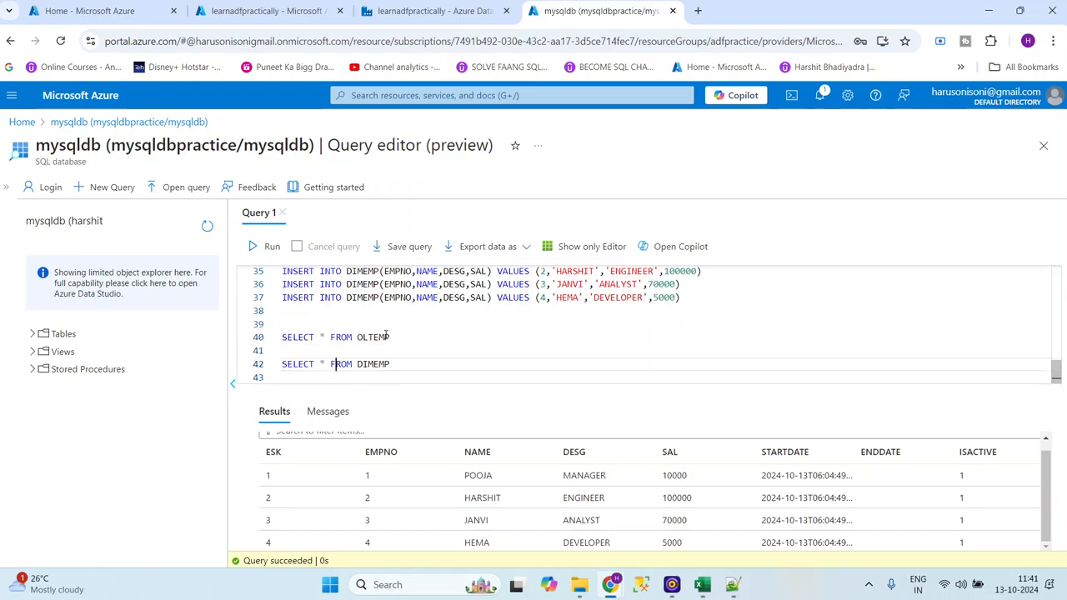
pyautogui.press('End')
pyautogui.hotkey('ctrl', 'shift', 'Left')
pyautogui.hotkey('ctrl', 'shift', 'Left')
pyautogui.hotkey('ctrl', 'shift', 'Left')
pyautogui.hotkey('ctrl', 'shift', 'Left')
pyautogui.hotkey('ctrl', 'shift', 'Left')
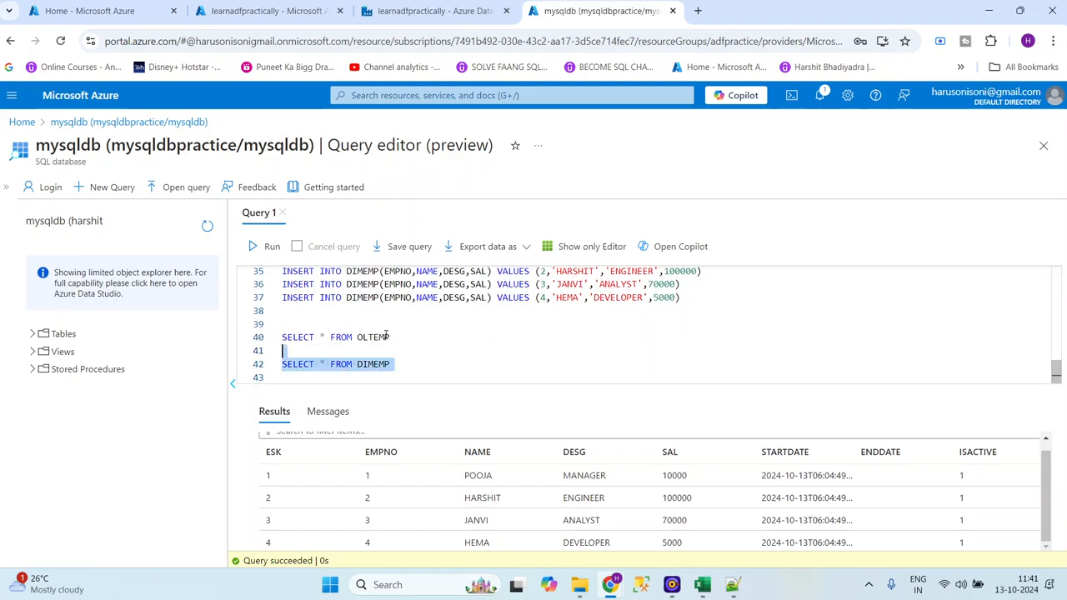
pyautogui.click(265, 247)
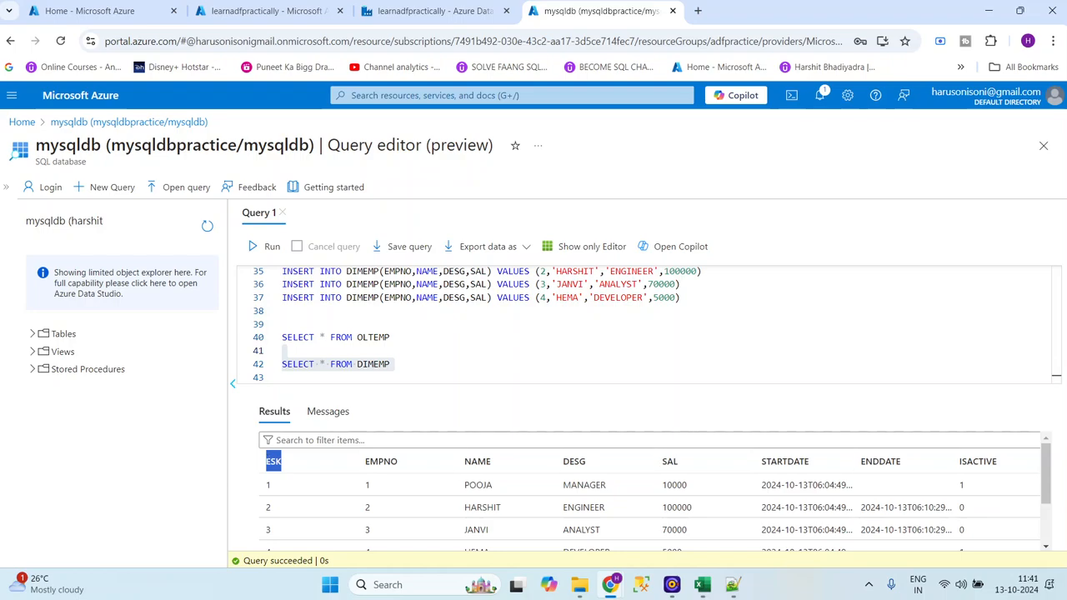
# Copy all the DIMEMP query results, including headers, into a new sheet of the SCD TYPE-2 IMPLEMENTATION workbook in Excel, starting at J4
pyautogui.scroll(-2, 1045, 539)
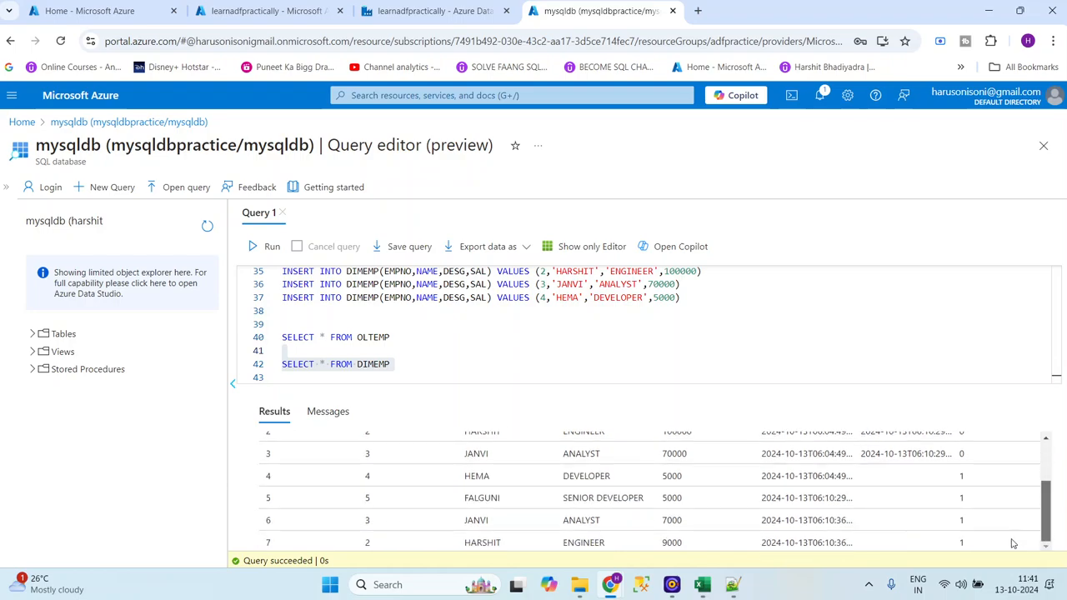
pyautogui.hotkey('ctrl', 'a')
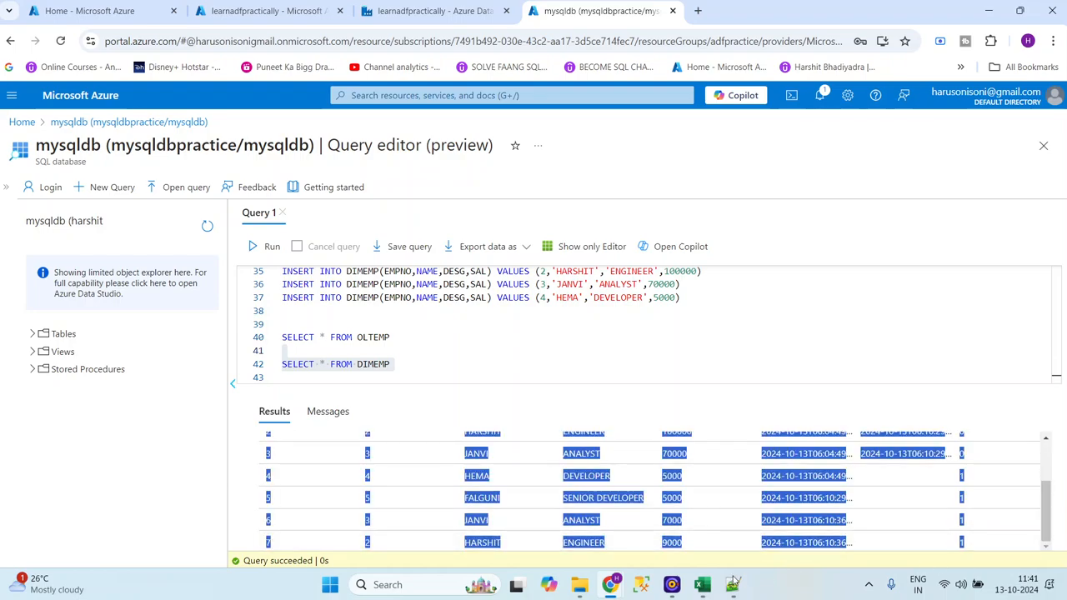
pyautogui.moveTo(702, 585)
pyautogui.click(781, 490)
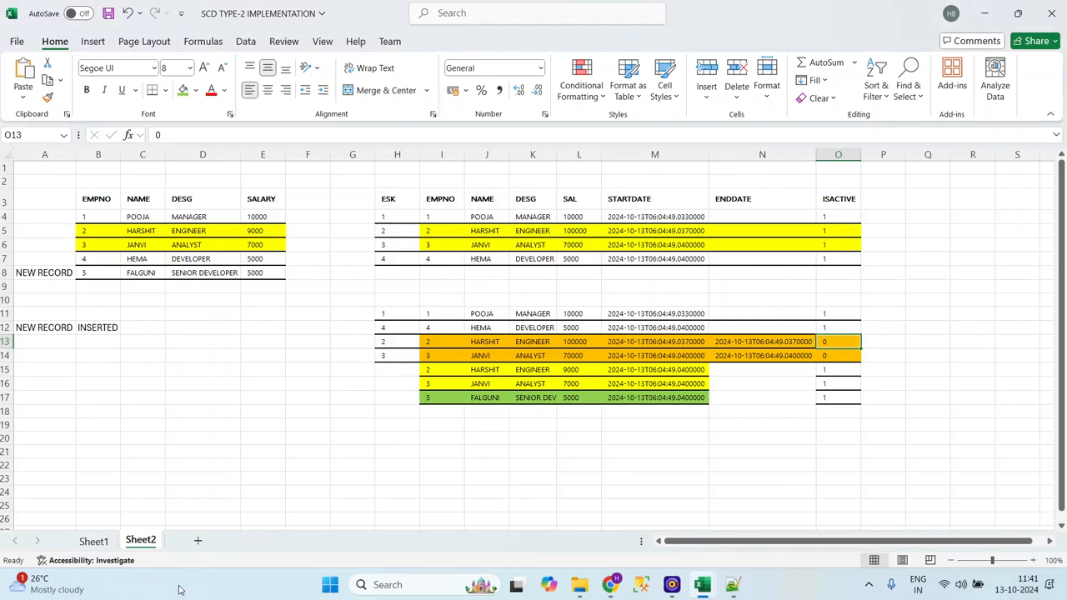
pyautogui.click(199, 543)
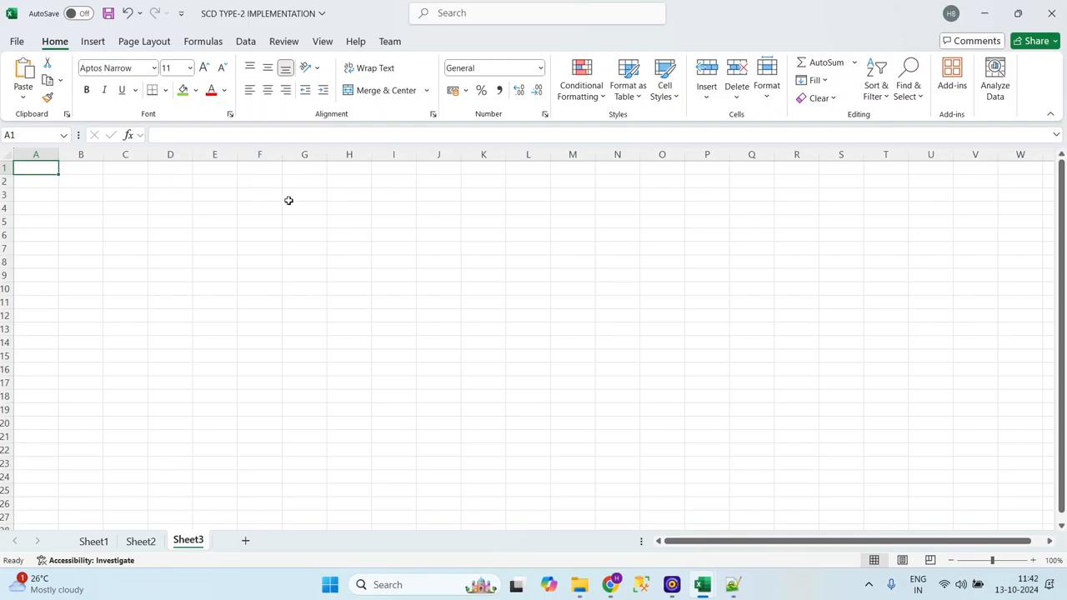
pyautogui.click(443, 206)
pyautogui.hotkey('ctrl', 'v')
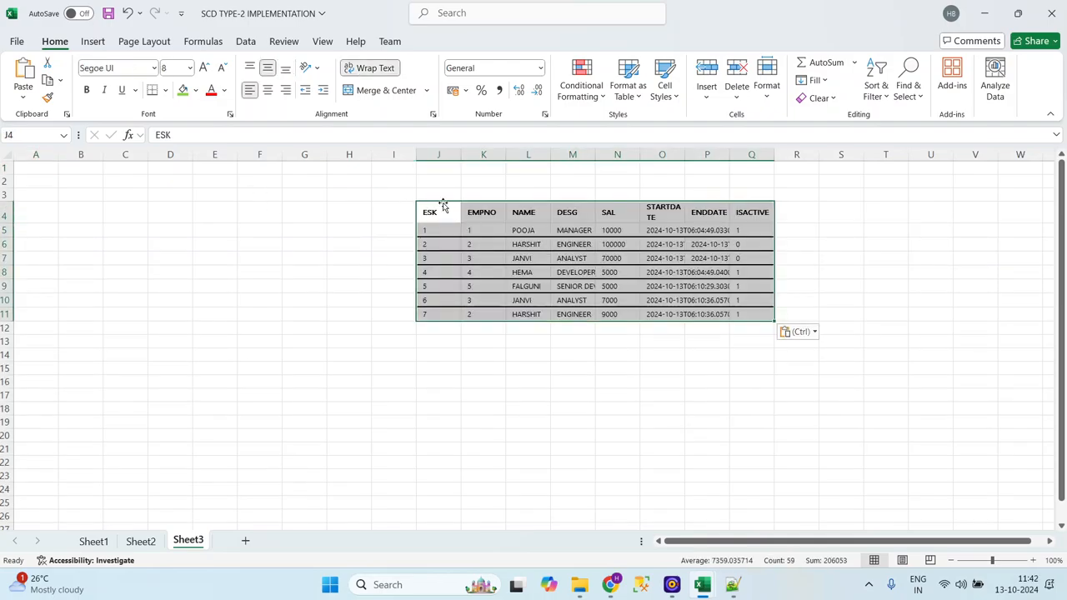
# Copy the source employee table B3:E8 from Sheet2 into Sheet3, starting at C4
pyautogui.click(140, 542)
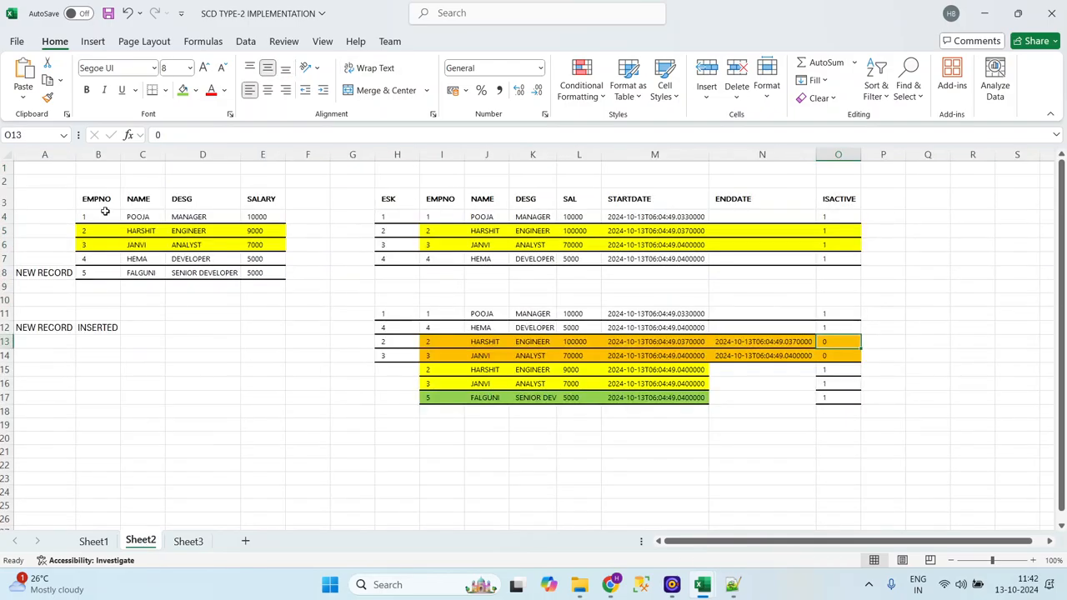
pyautogui.moveTo(98, 198); pyautogui.dragTo(272, 277)
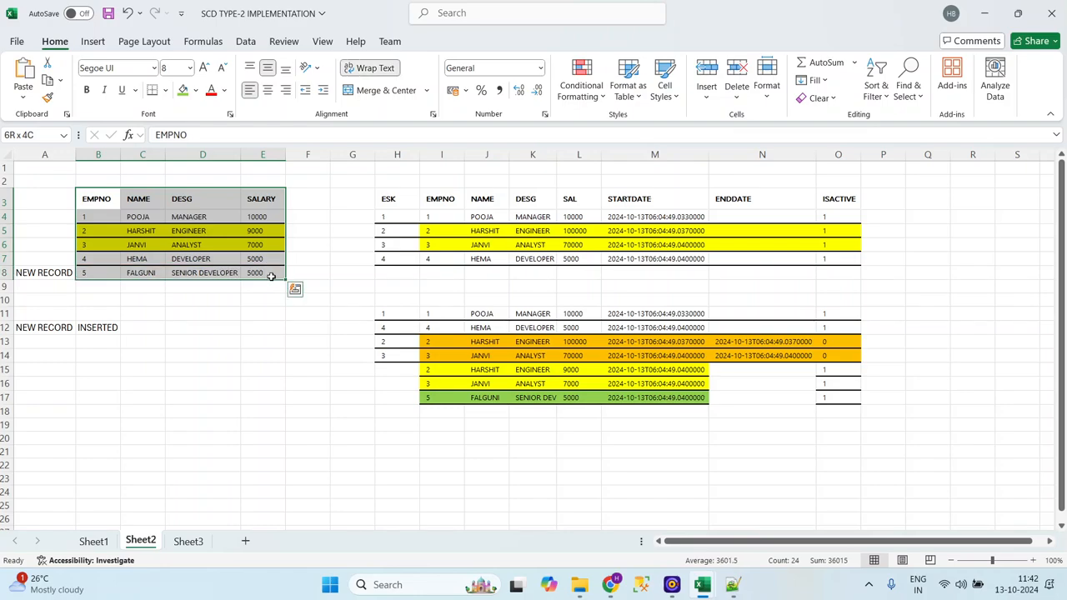
pyautogui.hotkey('ctrl', 'c')
pyautogui.click(188, 542)
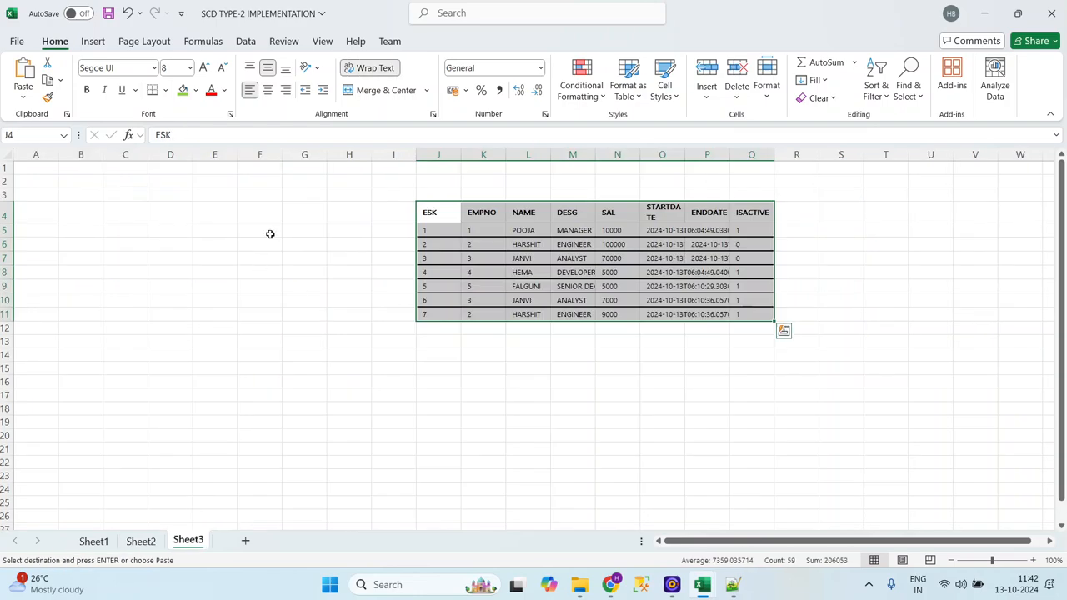
pyautogui.click(152, 200)
pyautogui.press('Down')
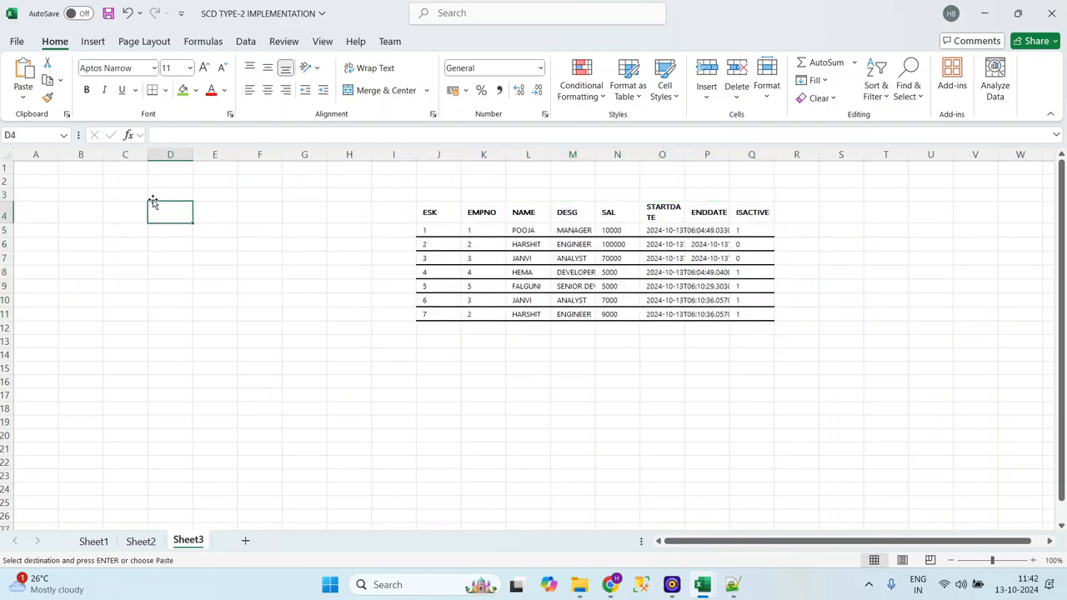
pyautogui.press('Left')
pyautogui.hotkey('ctrl', 'v')
# Compare the updated EMPNO 2 row in both Sheet3 tables and fill its new version in J11:Q11 with yellow
pyautogui.press('Right')
pyautogui.press('Right')
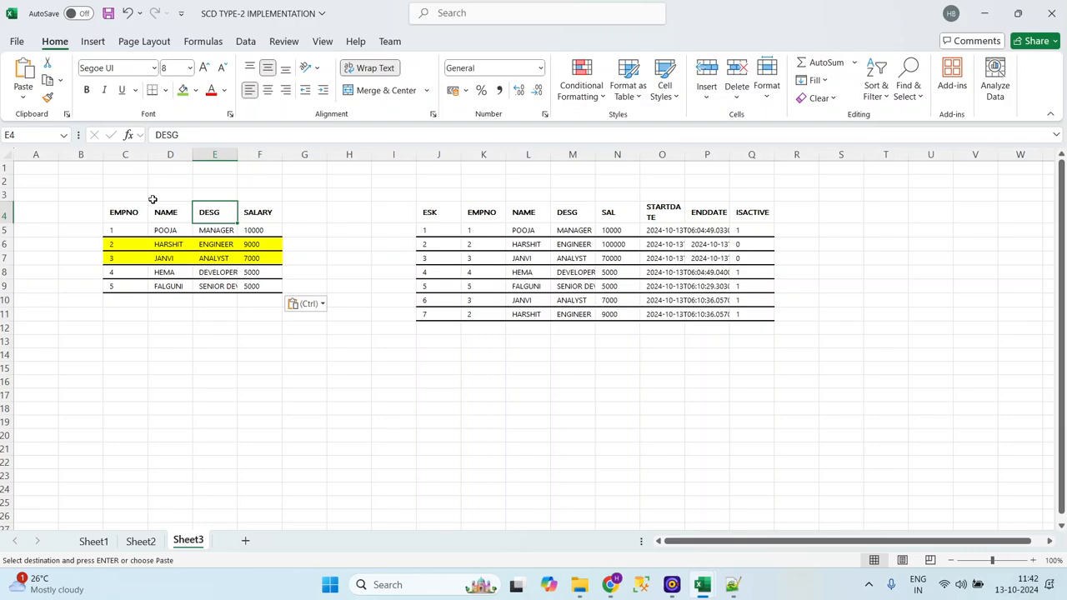
pyautogui.press('Right')
pyautogui.press('Right')
pyautogui.press('Right')
pyautogui.press('Right')
pyautogui.press('Right')
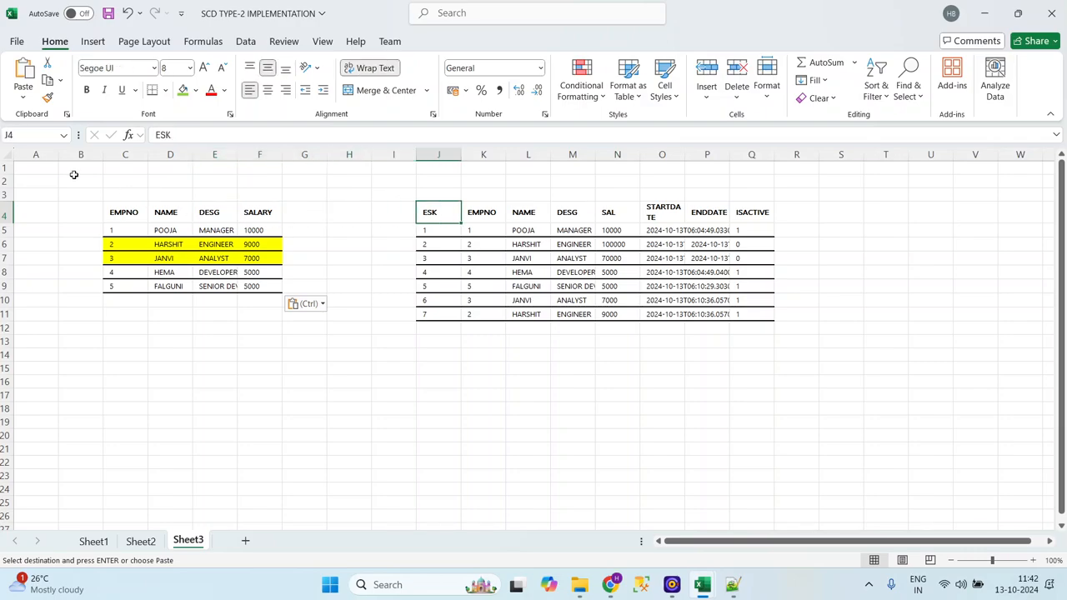
pyautogui.click(261, 248)
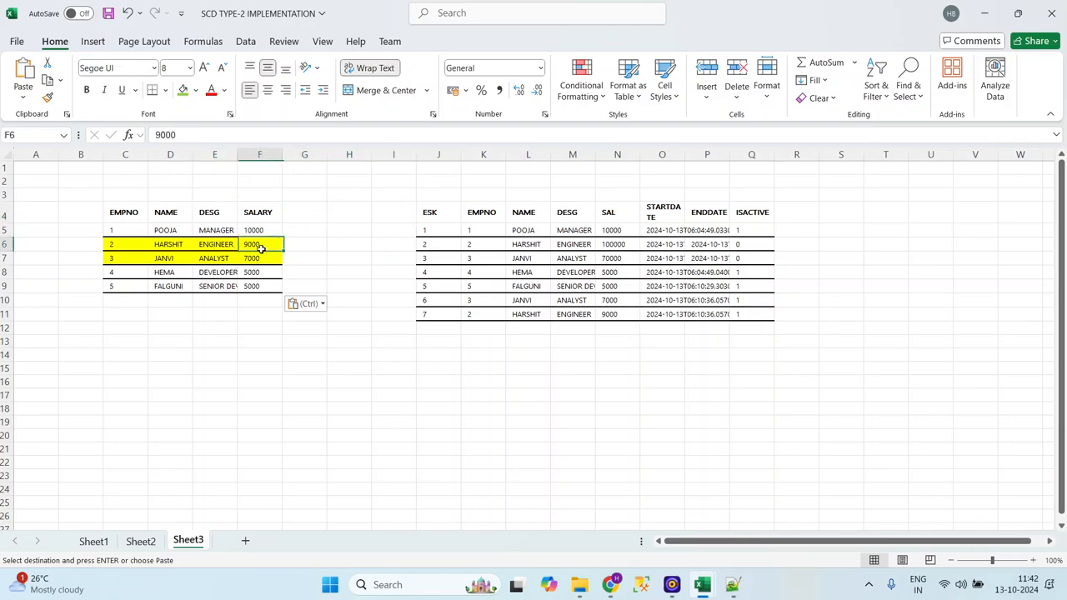
pyautogui.click(522, 243)
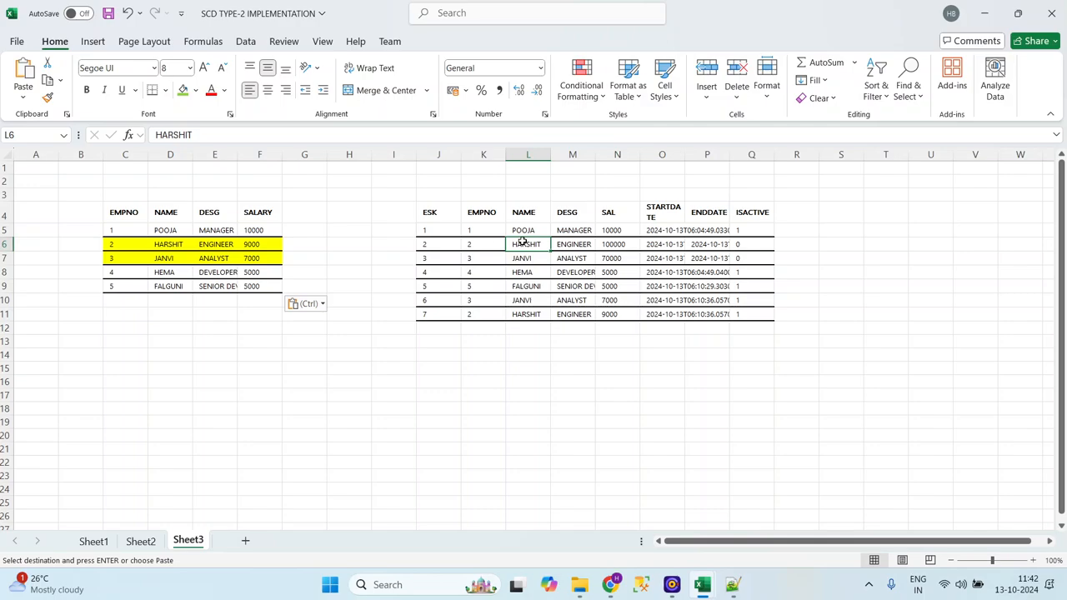
pyautogui.press('Down')
pyautogui.press('Down')
pyautogui.press('Down')
pyautogui.press('Down')
pyautogui.press('Down')
pyautogui.press('Left')
pyautogui.press('Left')
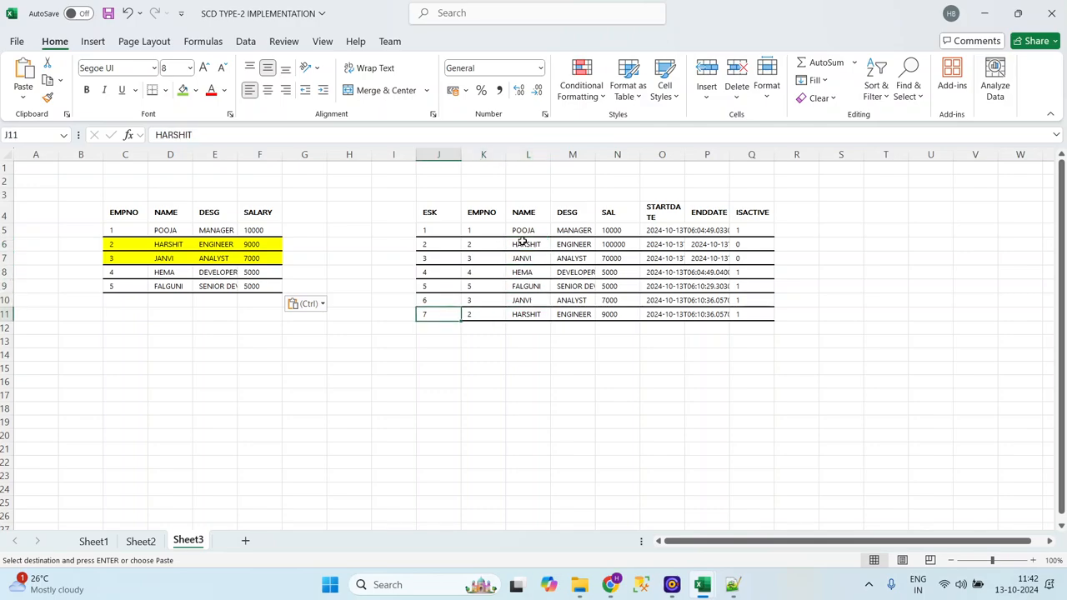
pyautogui.hotkey('shift', 'Right')
pyautogui.hotkey('shift', 'Right')
pyautogui.hotkey('shift', 'Right')
pyautogui.hotkey('shift', 'Right')
pyautogui.hotkey('shift', 'Right')
pyautogui.hotkey('shift', 'Right')
pyautogui.hotkey('shift', 'Right')
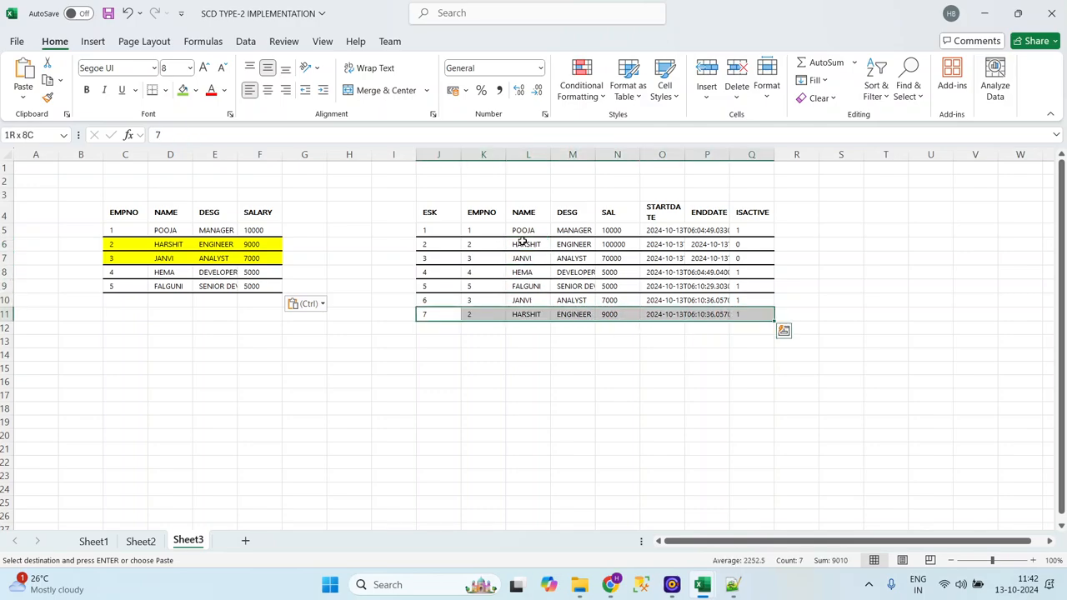
pyautogui.click(196, 94)
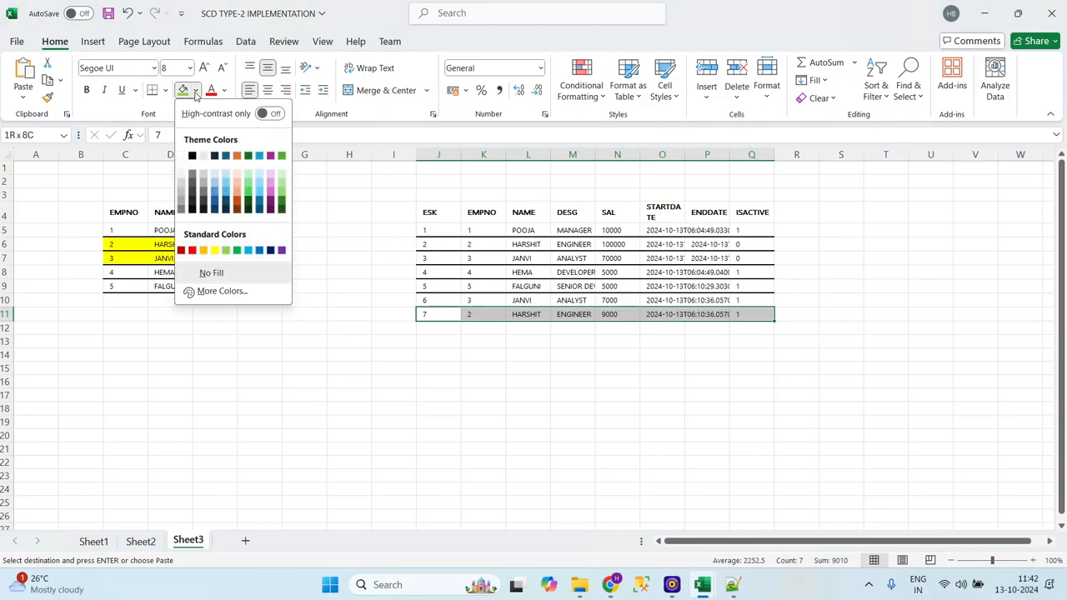
pyautogui.click(214, 250)
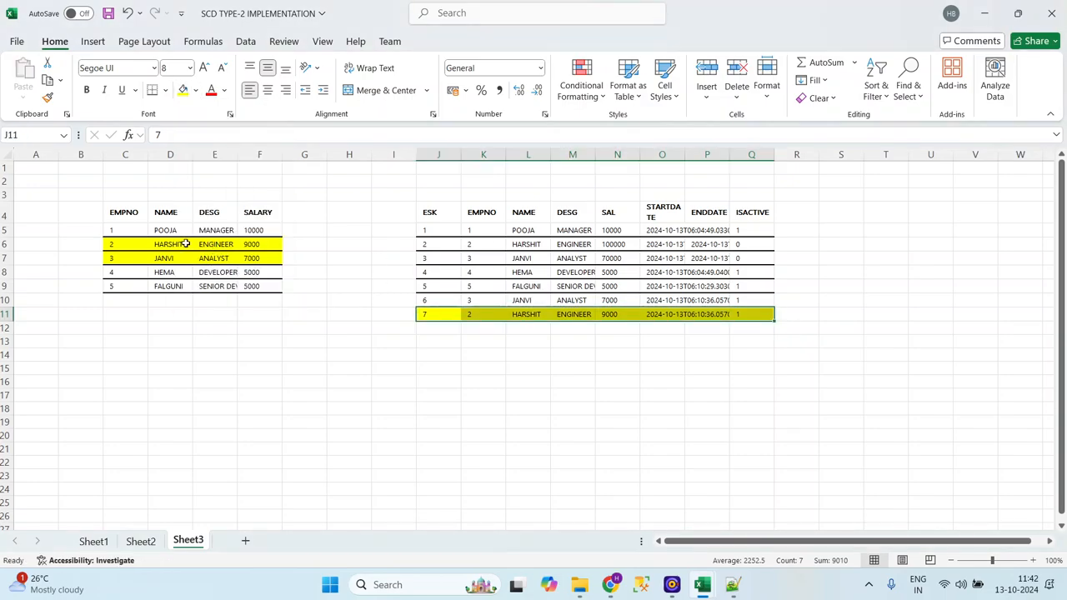
pyautogui.click(117, 260)
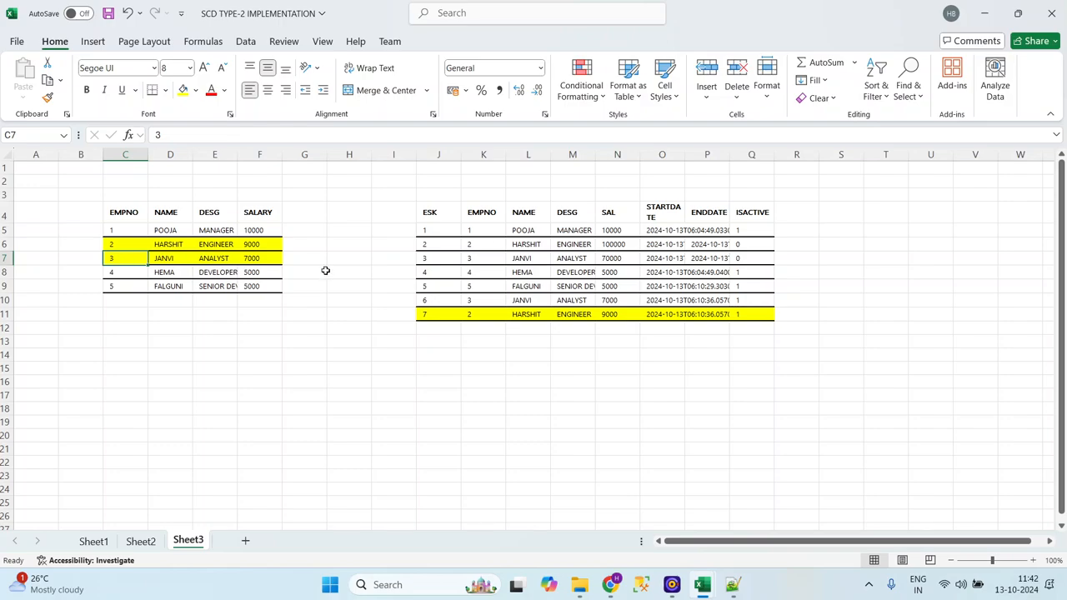
# Fill the new version of the EMPNO 3 row in J10:Q10 with yellow
pyautogui.click(430, 258)
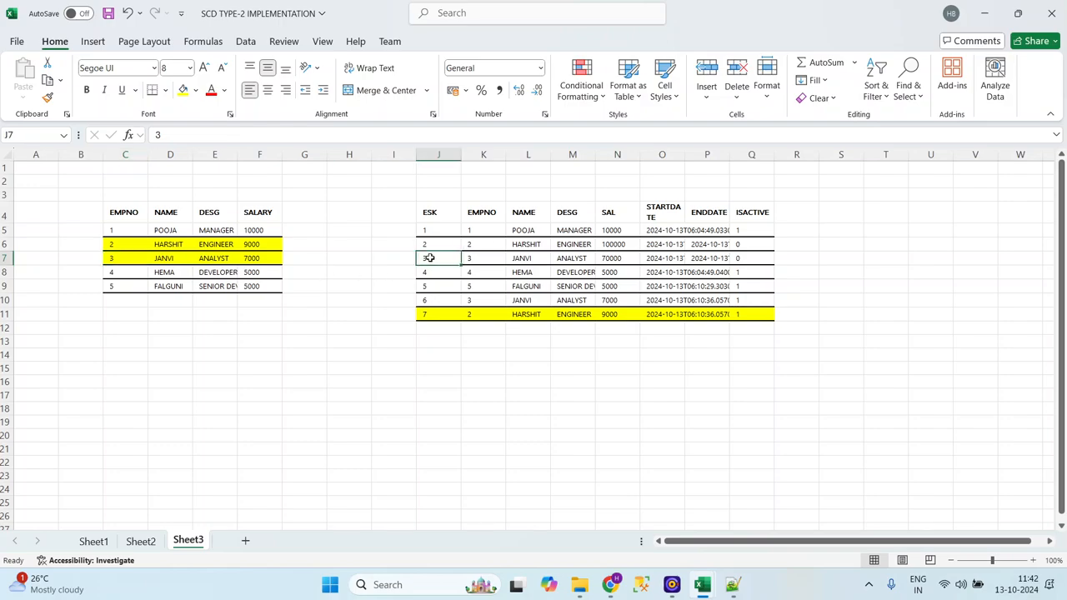
pyautogui.press('Down')
pyautogui.press('Down')
pyautogui.press('Down')
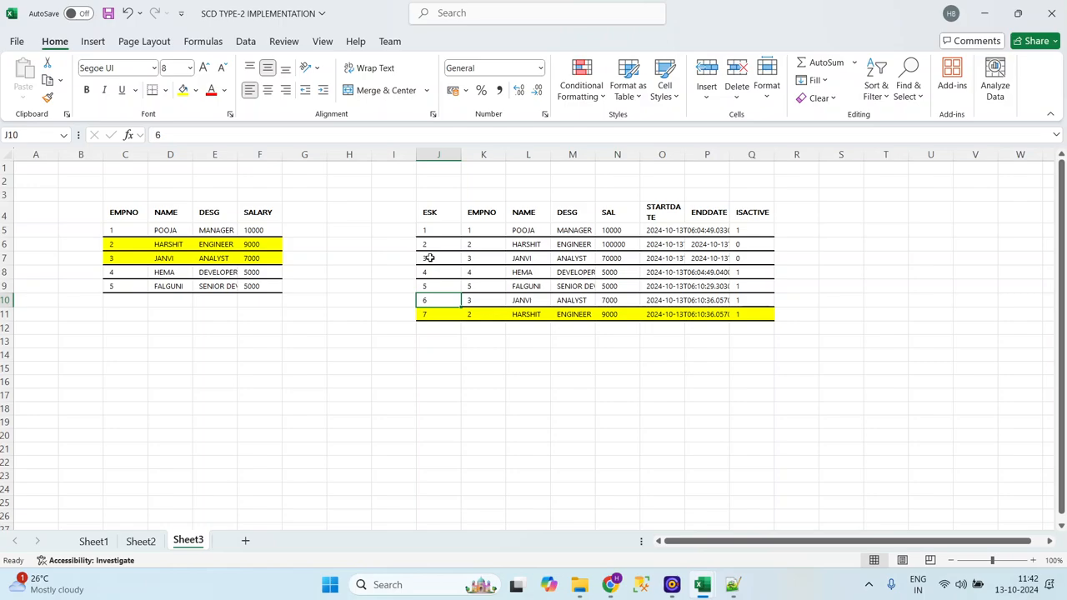
pyautogui.hotkey('shift', 'Right')
pyautogui.hotkey('shift', 'Right')
pyautogui.hotkey('shift', 'Right')
pyautogui.hotkey('shift', 'Right')
pyautogui.hotkey('shift', 'Right')
pyautogui.hotkey('shift', 'Right')
pyautogui.hotkey('shift', 'Right')
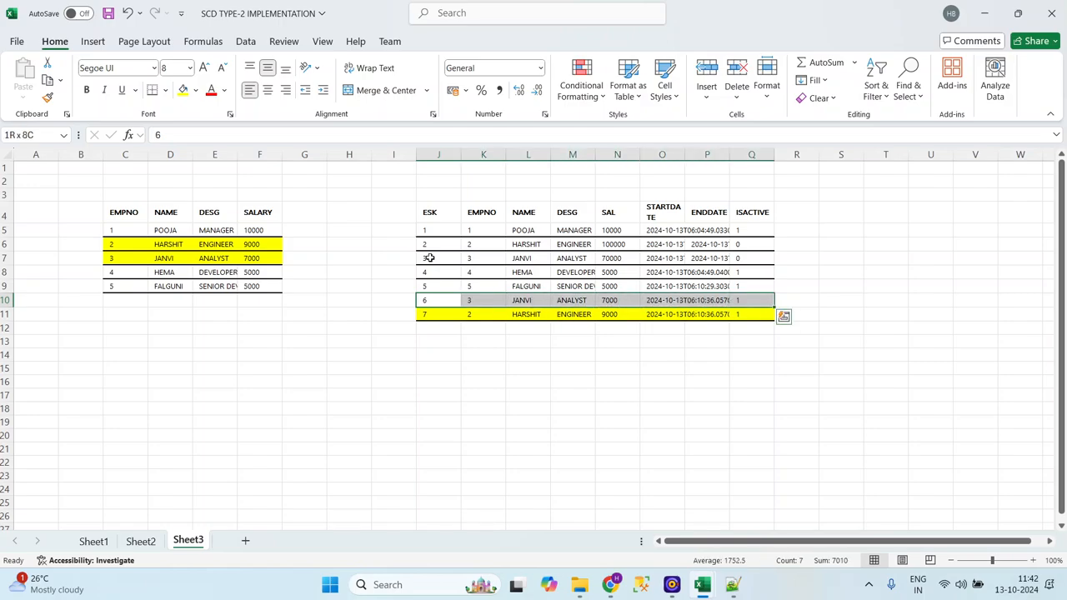
pyautogui.click(183, 91)
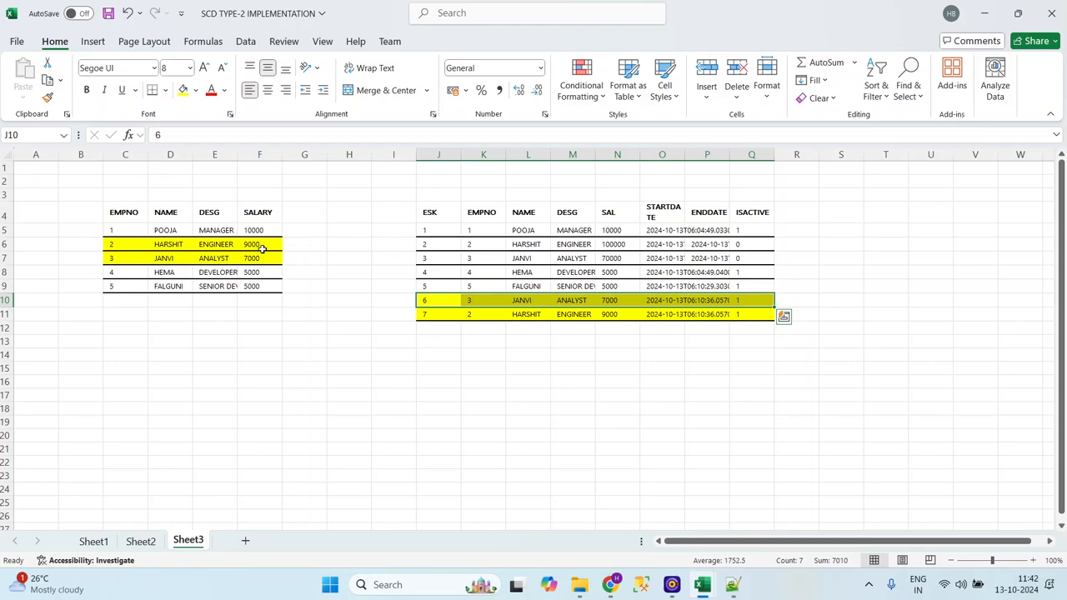
# Fill the two expired rows for EMPNO 2 and 3 in J6:Q7 with the standard orange color
pyautogui.click(613, 243)
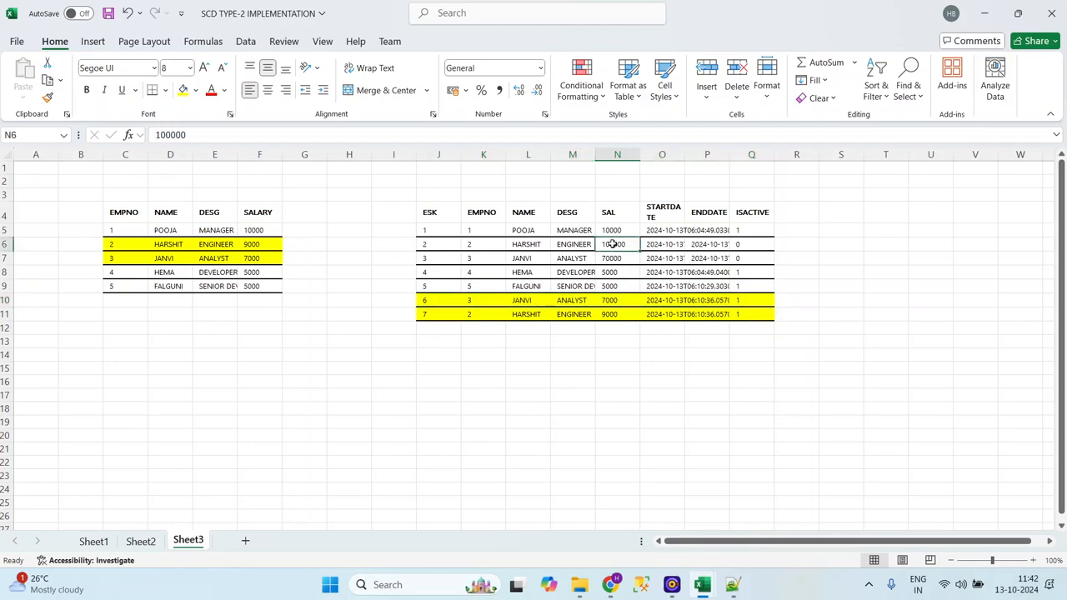
pyautogui.press('Left')
pyautogui.press('Left')
pyautogui.press('Left')
pyautogui.press('Left')
pyautogui.hotkey('shift', 'Down')
pyautogui.hotkey('shift', 'Right')
pyautogui.hotkey('shift', 'Right')
pyautogui.hotkey('shift', 'Right')
pyautogui.hotkey('shift', 'Right')
pyautogui.hotkey('shift', 'Right')
pyautogui.hotkey('shift', 'Right')
pyautogui.hotkey('shift', 'Right')
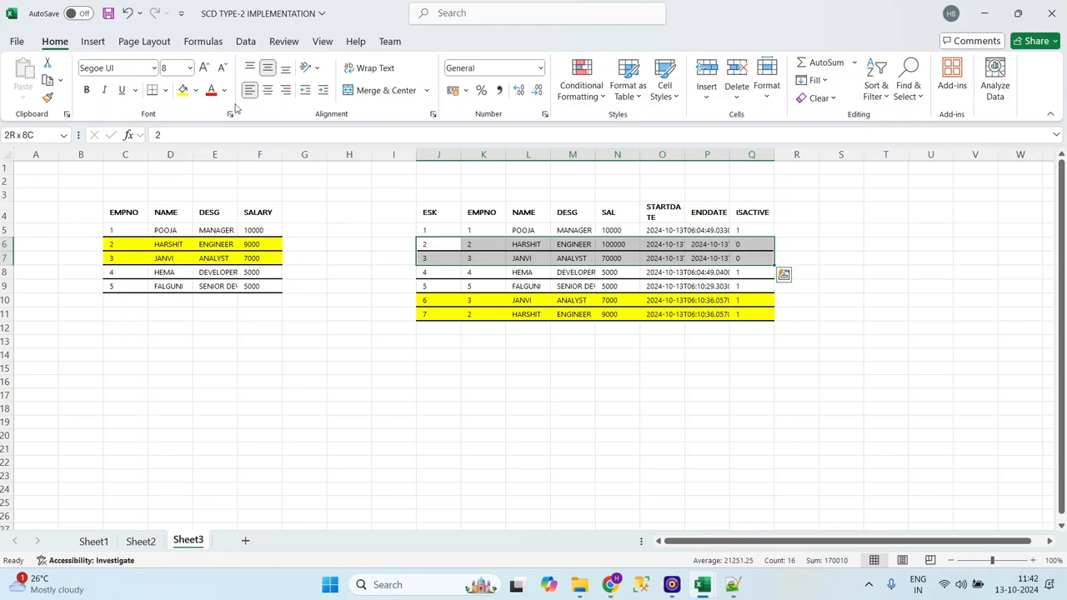
pyautogui.click(195, 90)
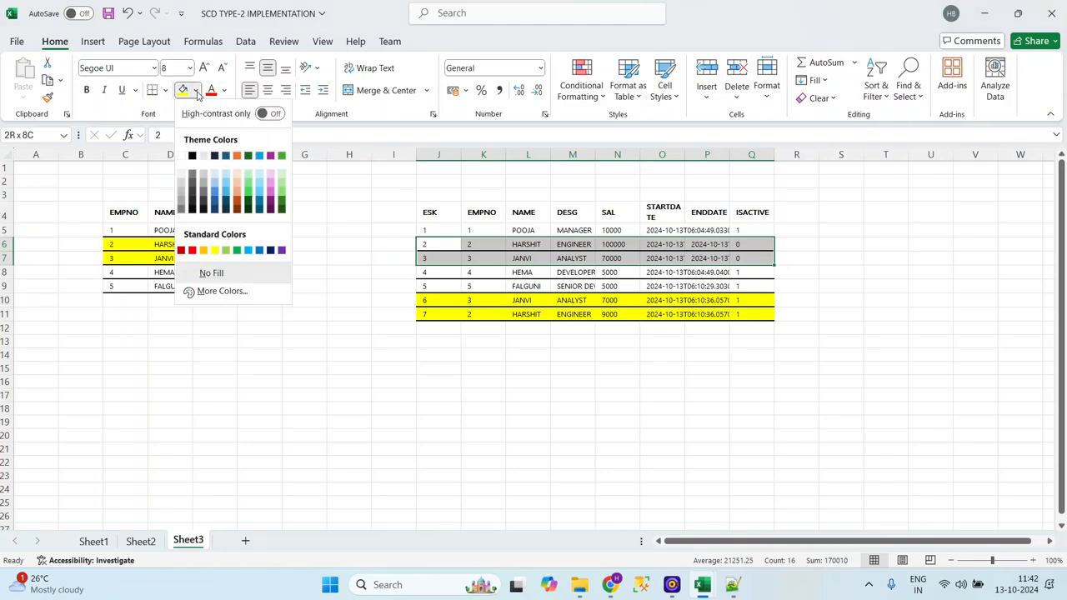
pyautogui.click(203, 251)
# Label the EMPNO 1 row of the DIMEMP table NO CHANGE in cell I5
pyautogui.click(395, 242)
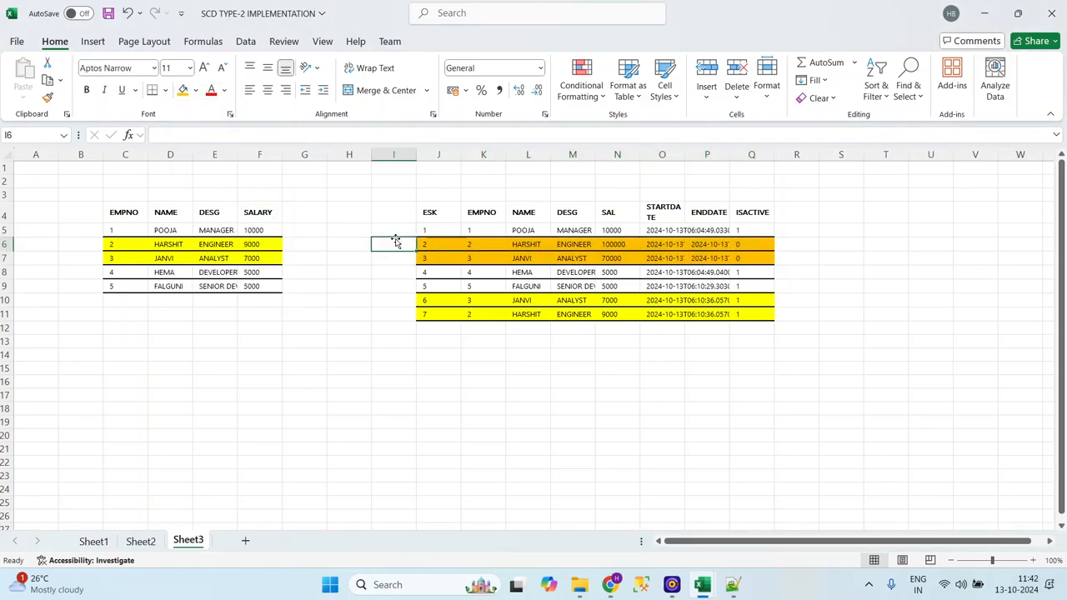
pyautogui.press('Right')
pyautogui.press('Right')
pyautogui.press('Right')
pyautogui.press('Right')
pyautogui.press('Right')
pyautogui.press('Left')
pyautogui.press('Up')
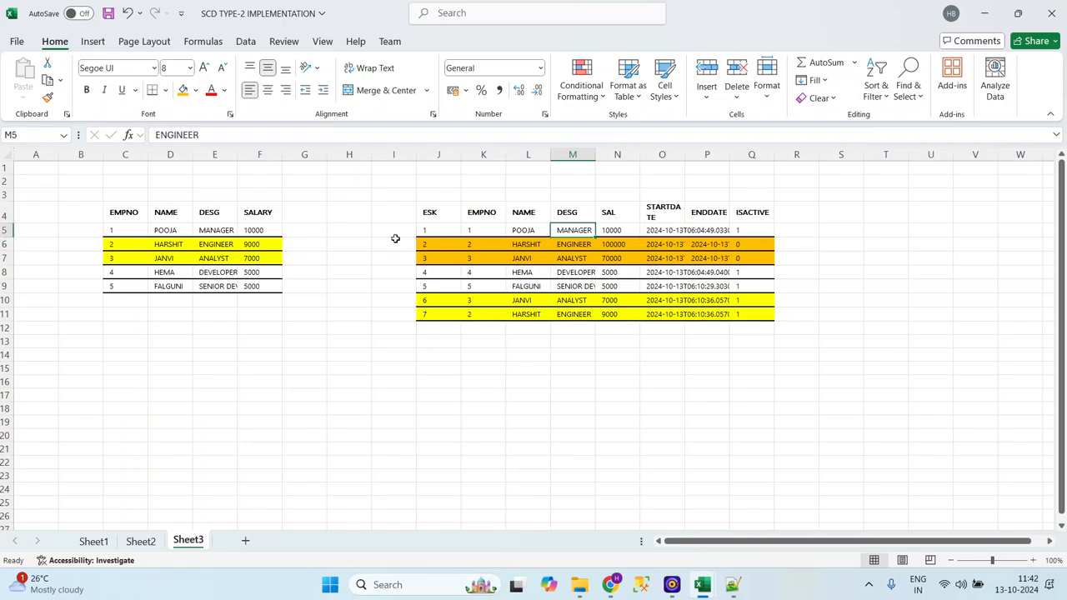
pyautogui.press('Left')
pyautogui.press('Left')
pyautogui.press('Left')
pyautogui.press('Left')
pyautogui.write('N')
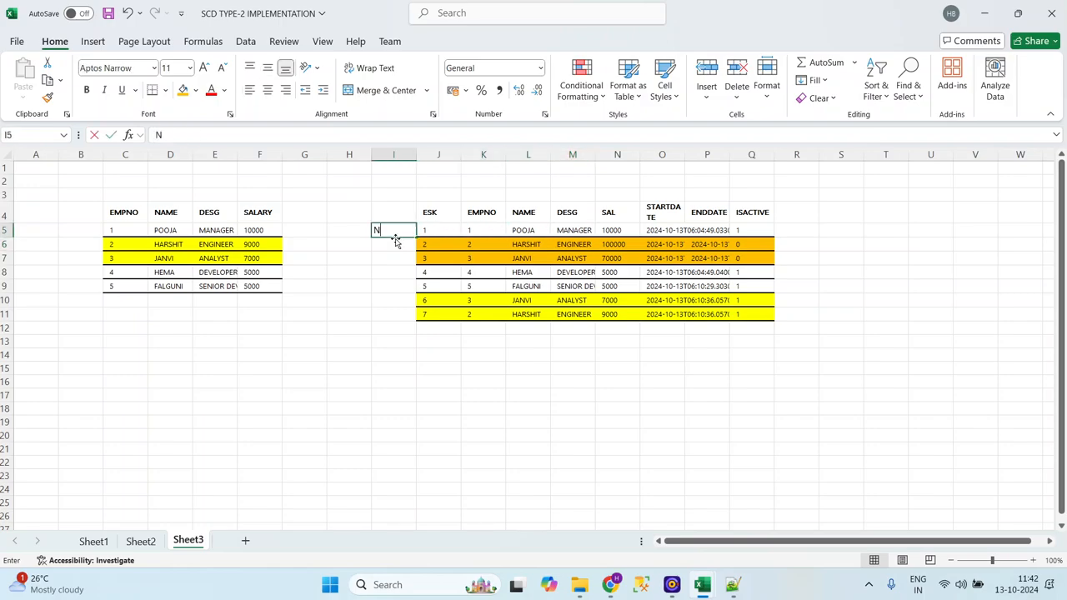
pyautogui.write('O CHANGE')
pyautogui.press('Return')
pyautogui.press('Return')
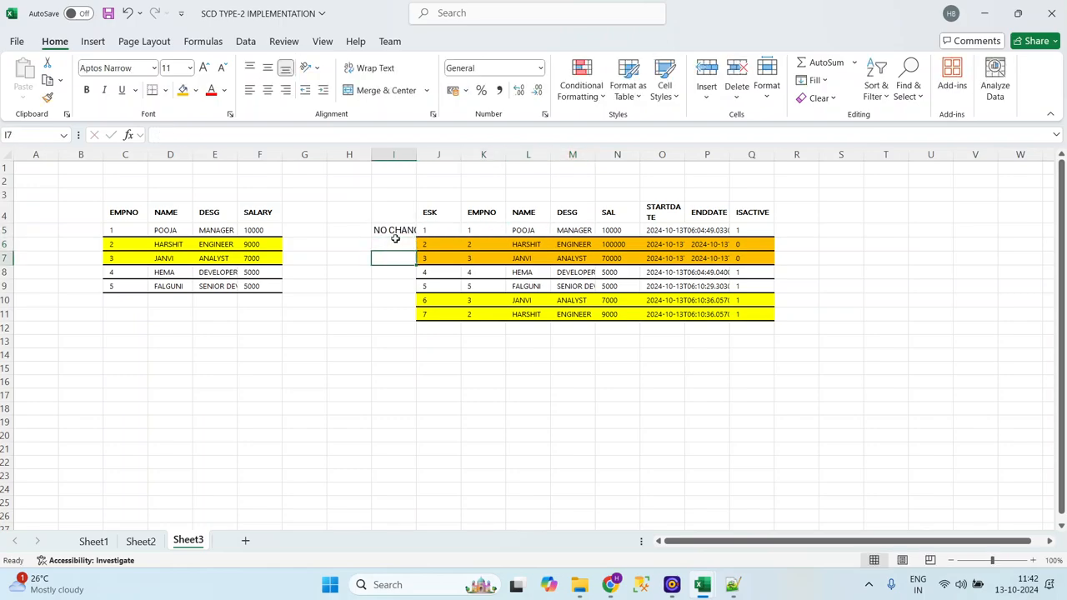
# Label the EMPNO 4 row of the DIMEMP table NO CHANGE in cell I8
pyautogui.press('Down')
pyautogui.press('Right')
pyautogui.press('Right')
pyautogui.press('Right')
pyautogui.press('Left')
pyautogui.press('Left')
pyautogui.press('Left')
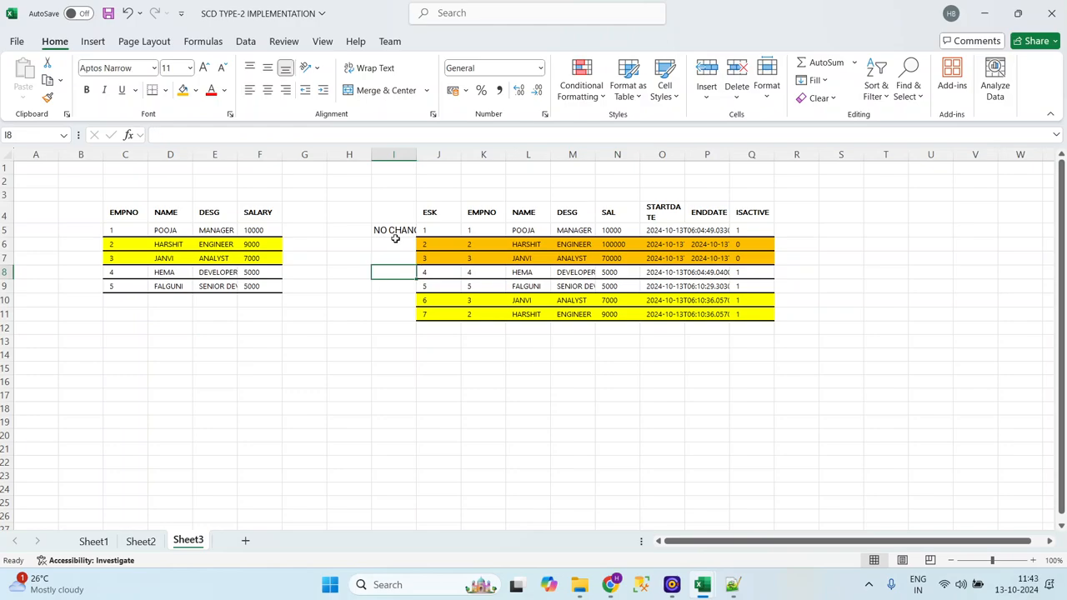
pyautogui.write('NOCHA')
pyautogui.press('BackSpace')
pyautogui.press('BackSpace')
pyautogui.press('BackSpace')
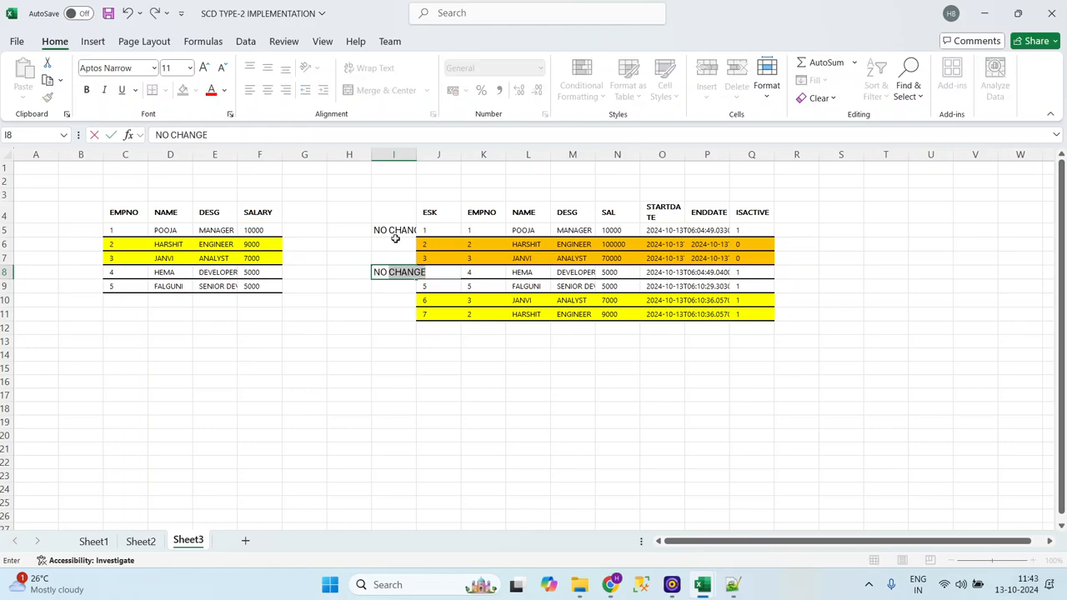
pyautogui.press('Return')
# Label the EMPNO 5 row NEWLY INSERTED in I9 and autofit column I to its labels
pyautogui.write('N')
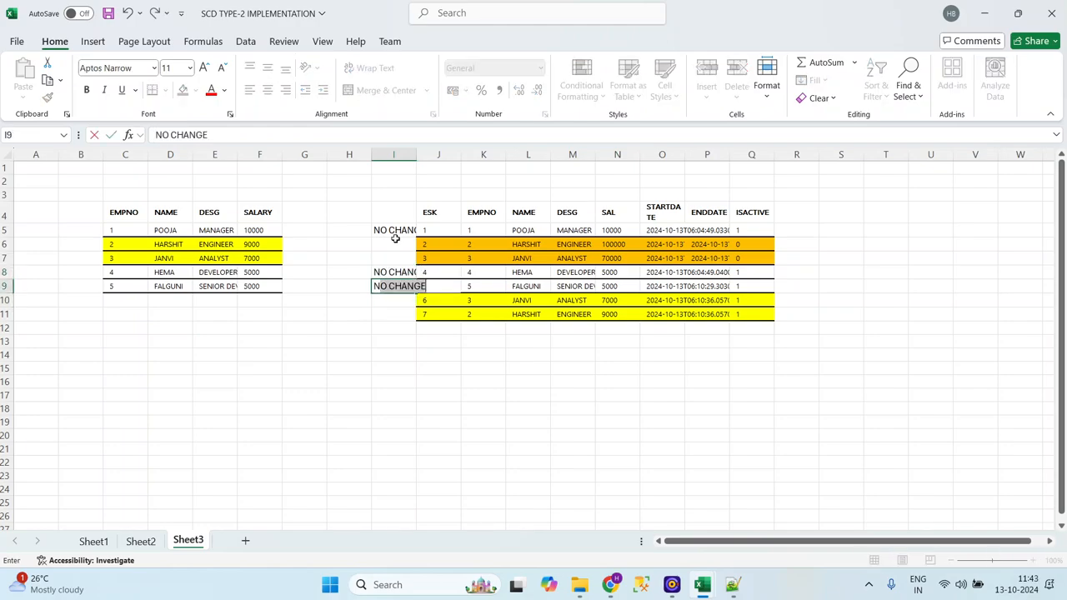
pyautogui.write('EWLY INSERTED')
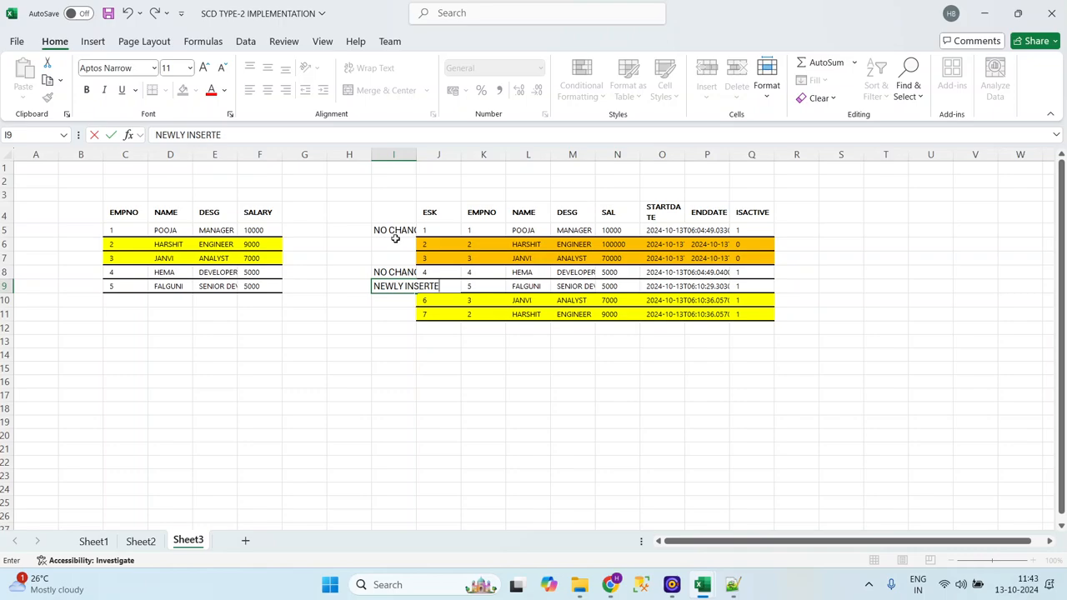
pyautogui.press('Return')
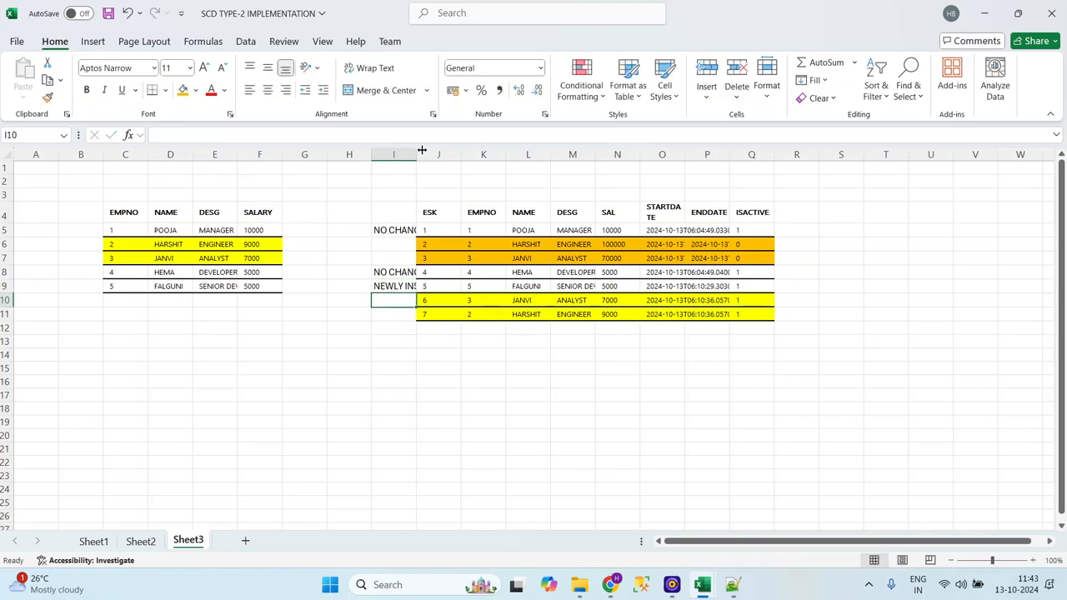
pyautogui.doubleClick(419, 155)
# Label both orange rows UPDATED in cells I6 and I7
pyautogui.click(412, 244)
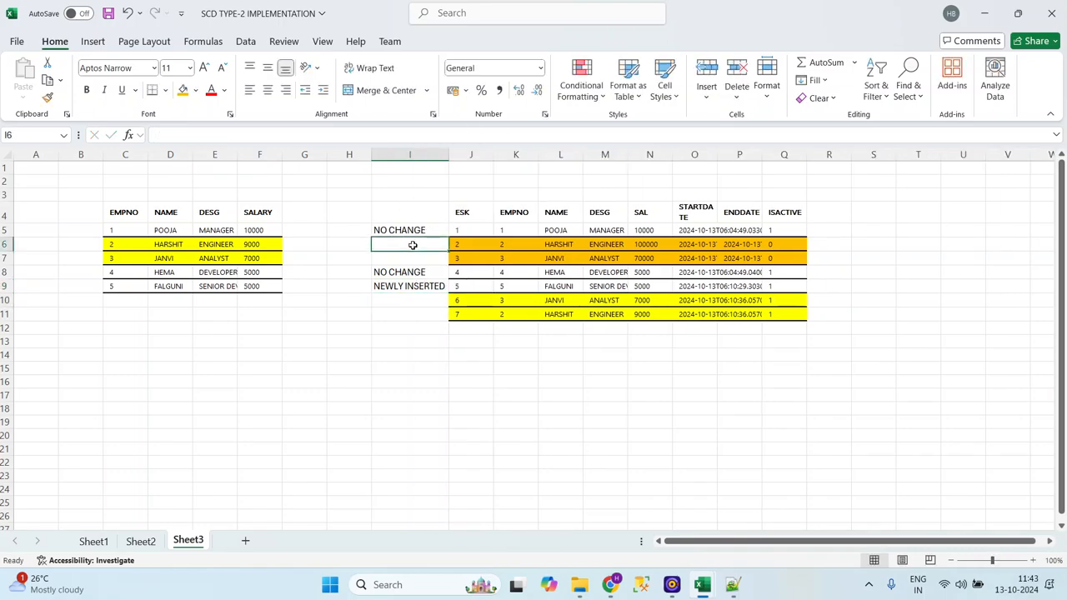
pyautogui.write('UPDATED')
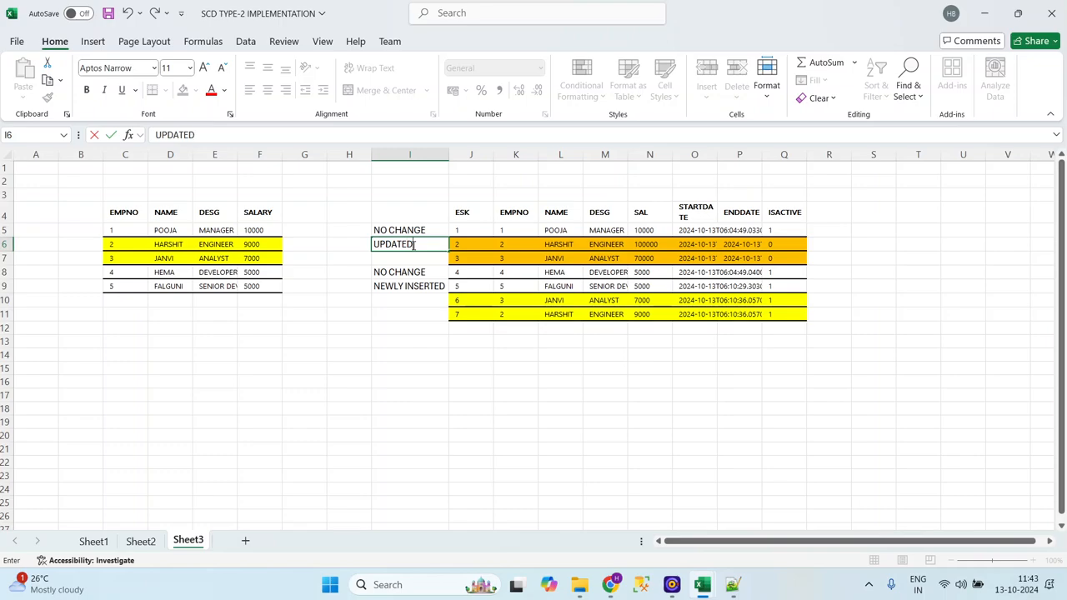
pyautogui.press('Return')
pyautogui.write('U')
pyautogui.press('Return')
pyautogui.press('Return')
pyautogui.press('Return')
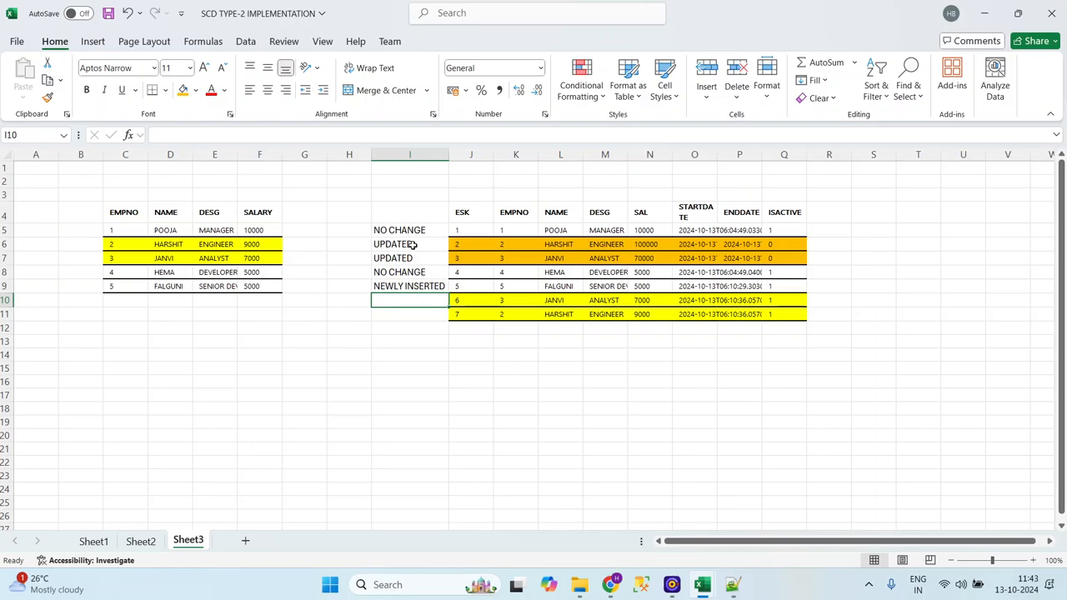
pyautogui.write('UPS')
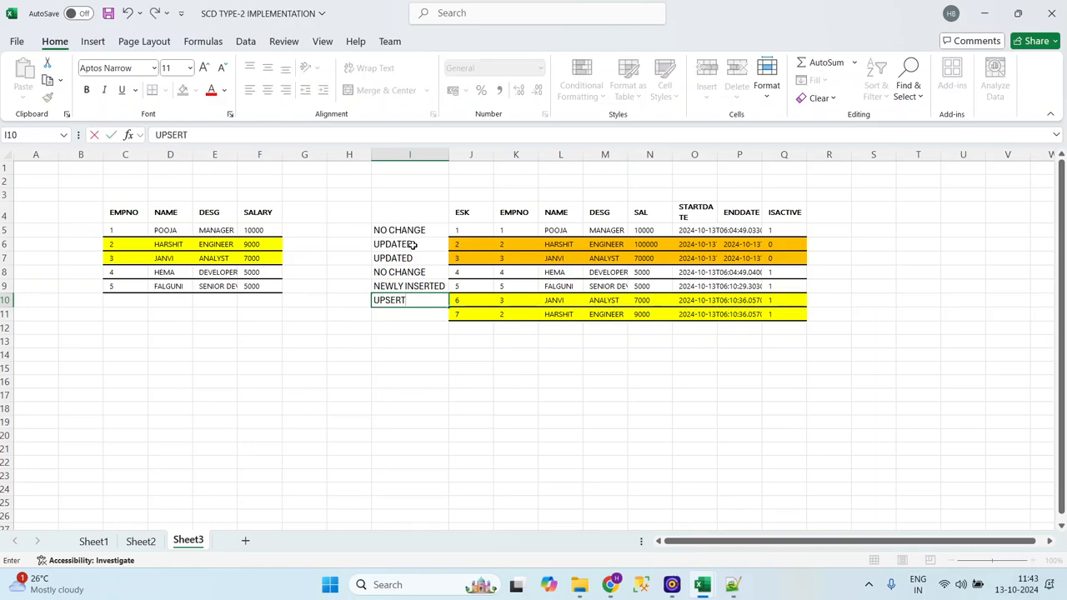
pyautogui.write('ERT')
pyautogui.press('BackSpace')
pyautogui.press('BackSpace')
pyautogui.press('BackSpace')
pyautogui.press('BackSpace')
pyautogui.press('BackSpace')
pyautogui.press('BackSpace')
# Label the yellow EMPNO 3 row NEWLY INSERTED+UPDATE in cell I10
pyautogui.write('NEWLY ')
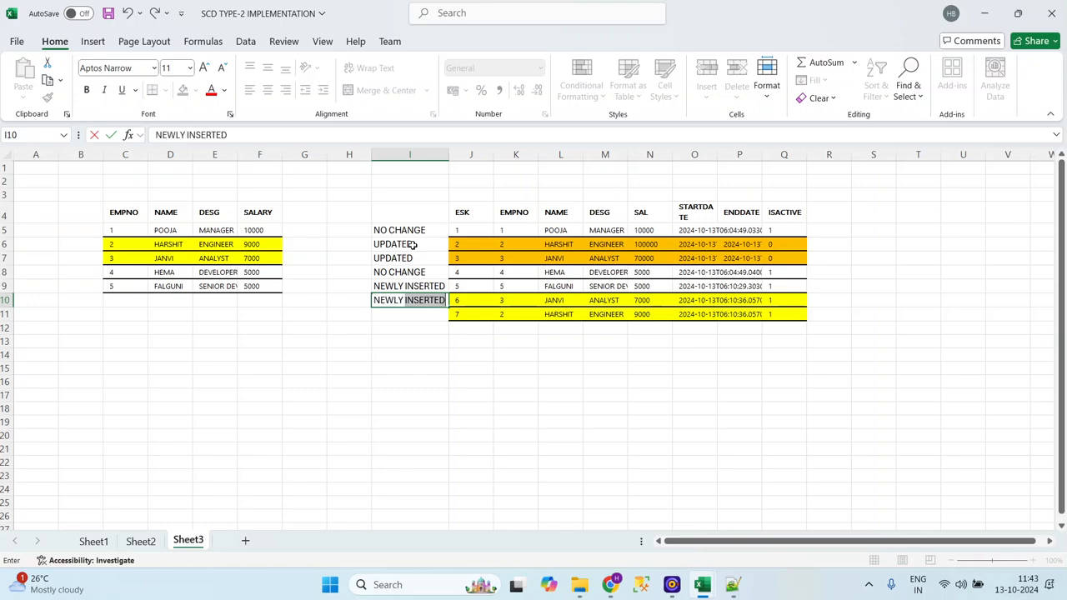
pyautogui.write('INS')
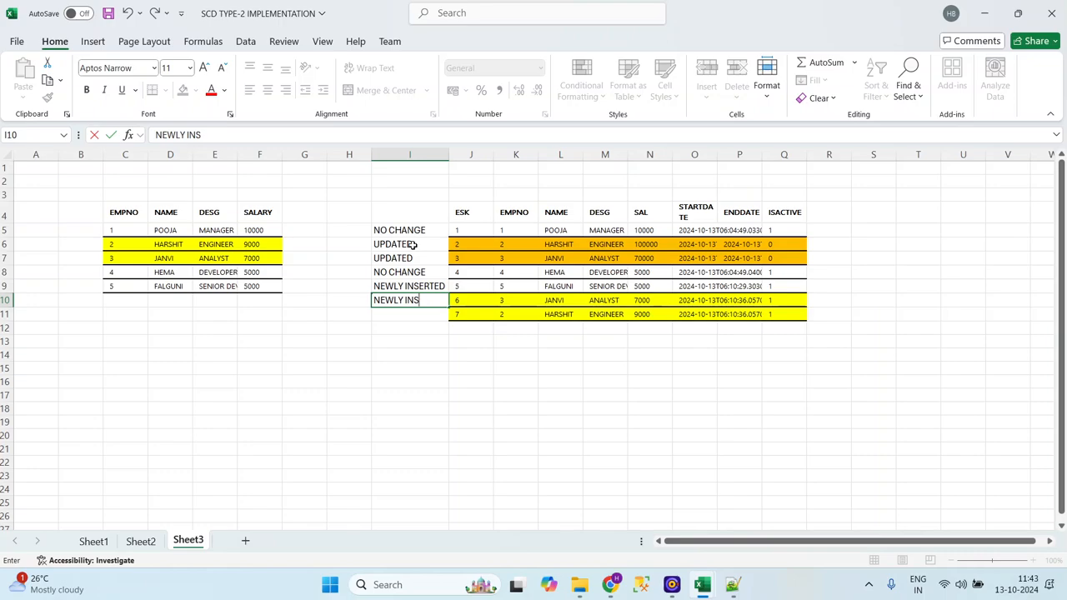
pyautogui.write('ERTE')
pyautogui.press('Return')
pyautogui.press('Up')
pyautogui.press('F2')
pyautogui.write('+UPDATE')
pyautogui.press('Return')
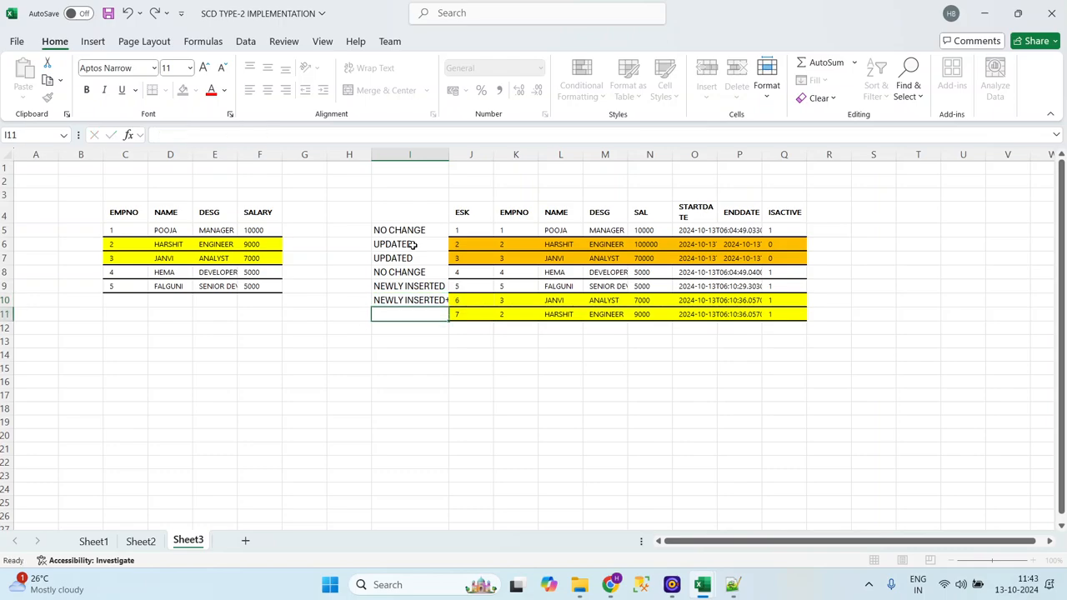
# Copy the label from I10 to I11 and autofit column I to the longer text
pyautogui.press('Up')
pyautogui.hotkey('ctrl', 'c')
pyautogui.press('Down')
pyautogui.hotkey('ctrl', 'v')
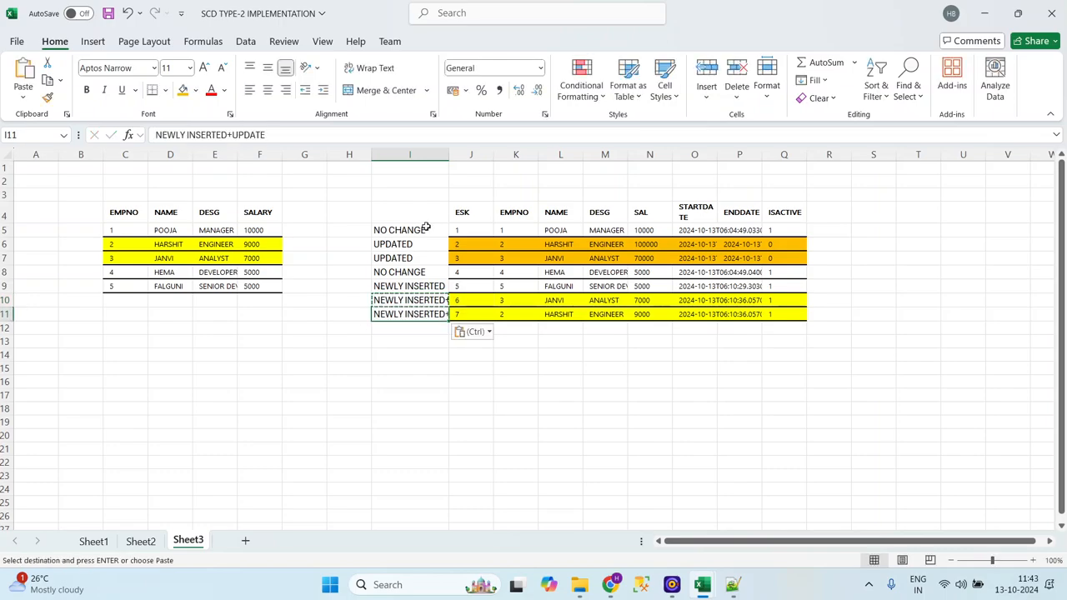
pyautogui.doubleClick(449, 155)
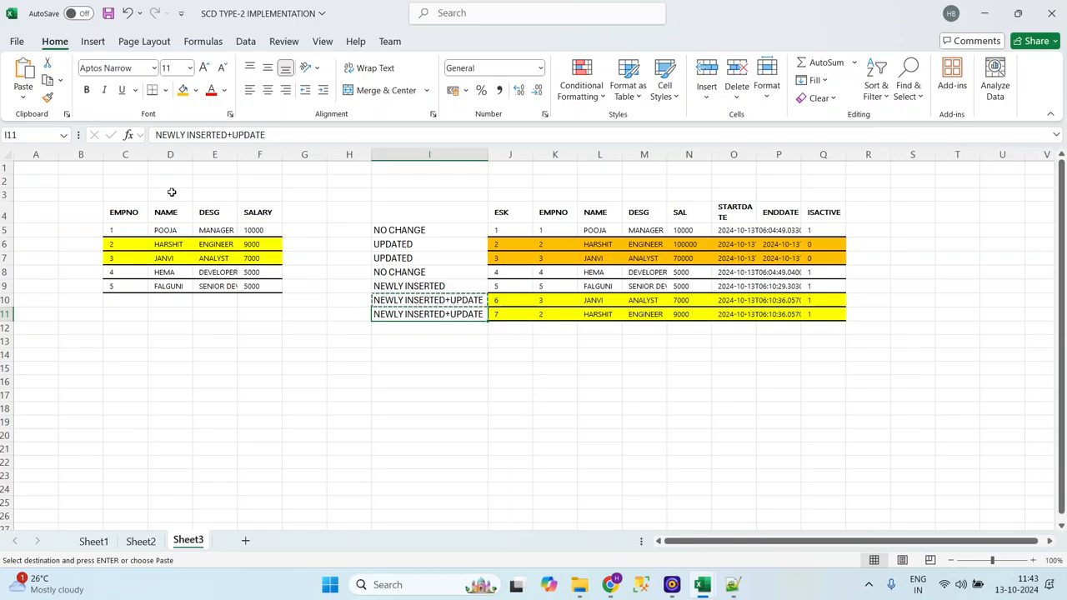
# Compare the EMPNO 2 and 3 source rows with their old and new DIMEMP versions, and examine the ESK and EMPNO columns
pyautogui.click(171, 245)
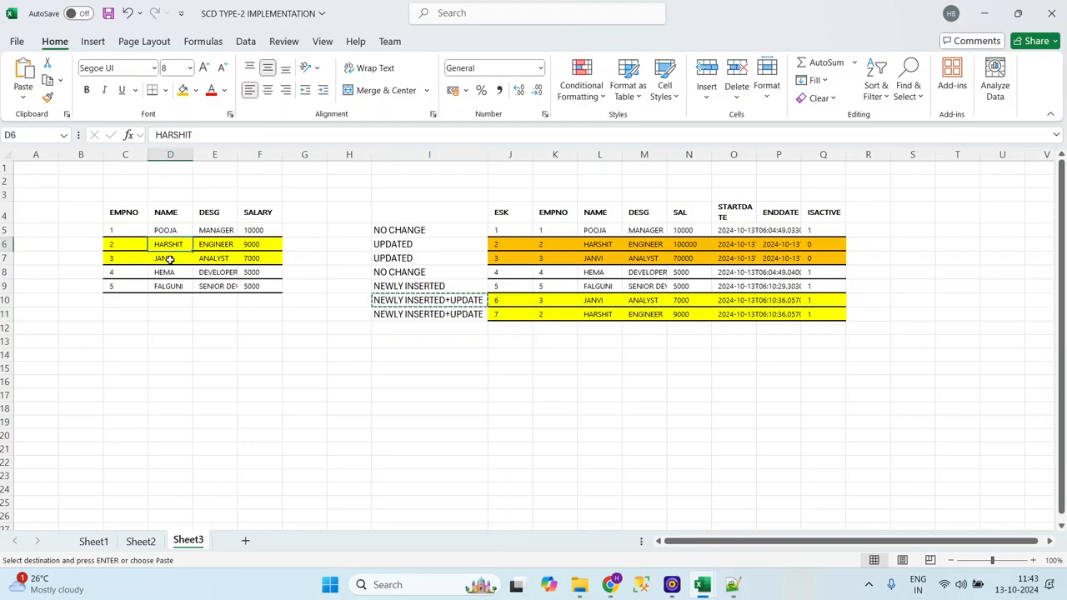
pyautogui.click(169, 260)
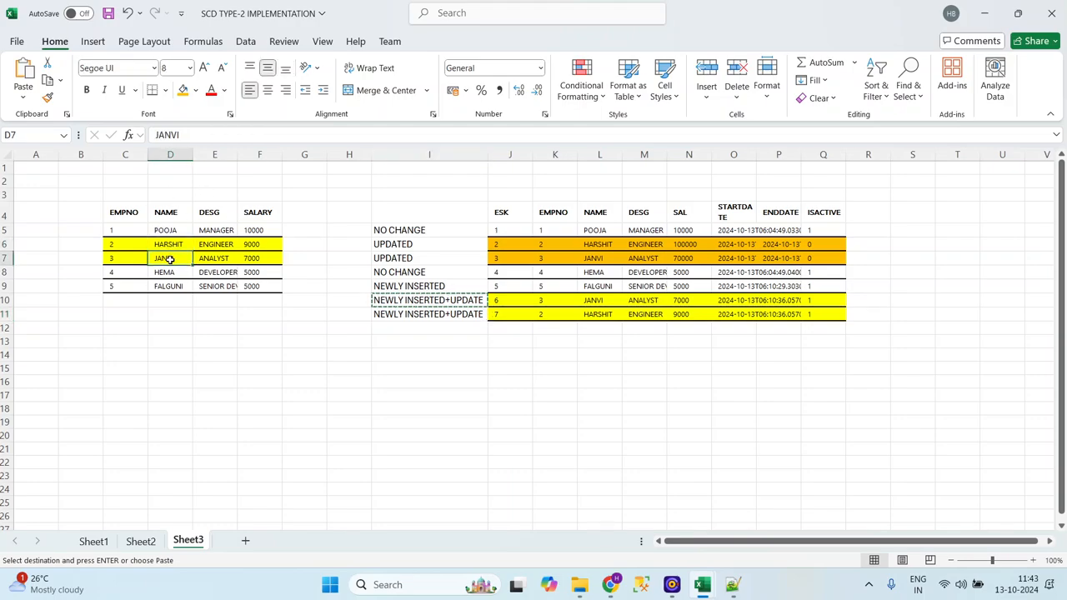
pyautogui.click(566, 242)
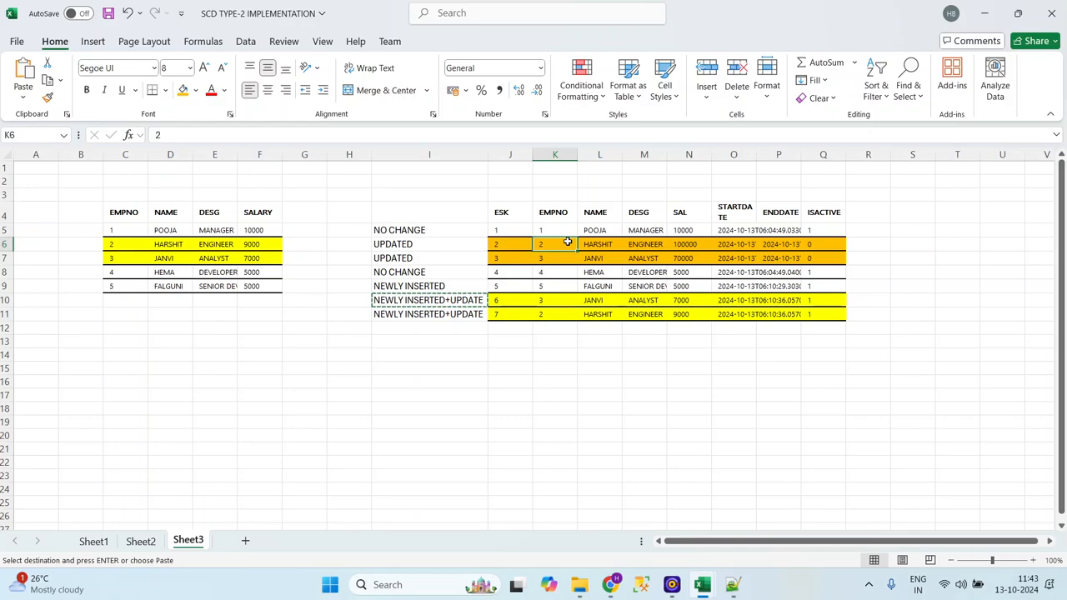
pyautogui.click(556, 313)
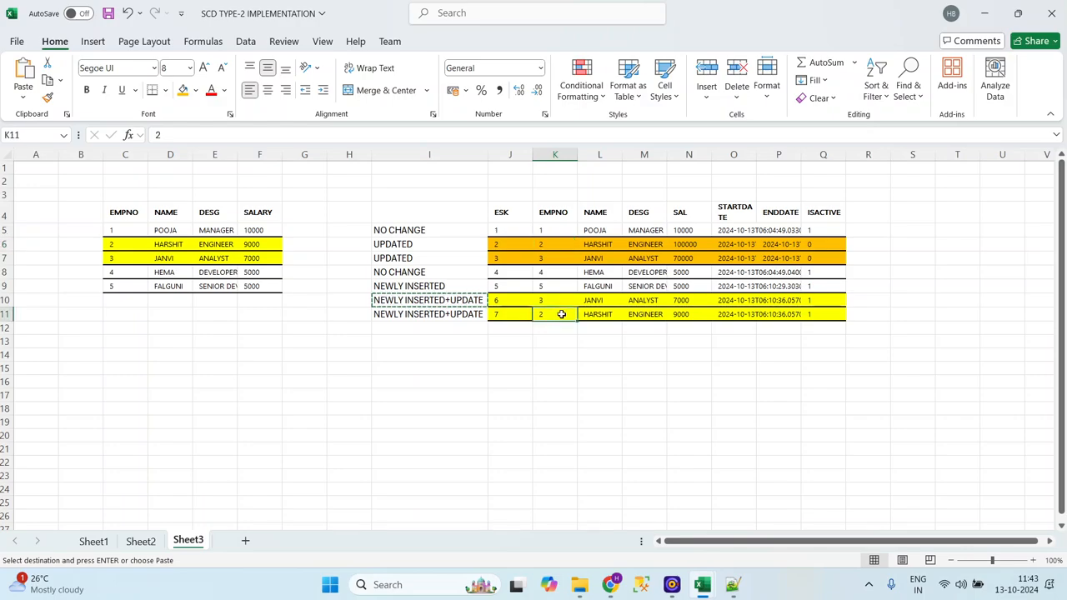
pyautogui.click(546, 259)
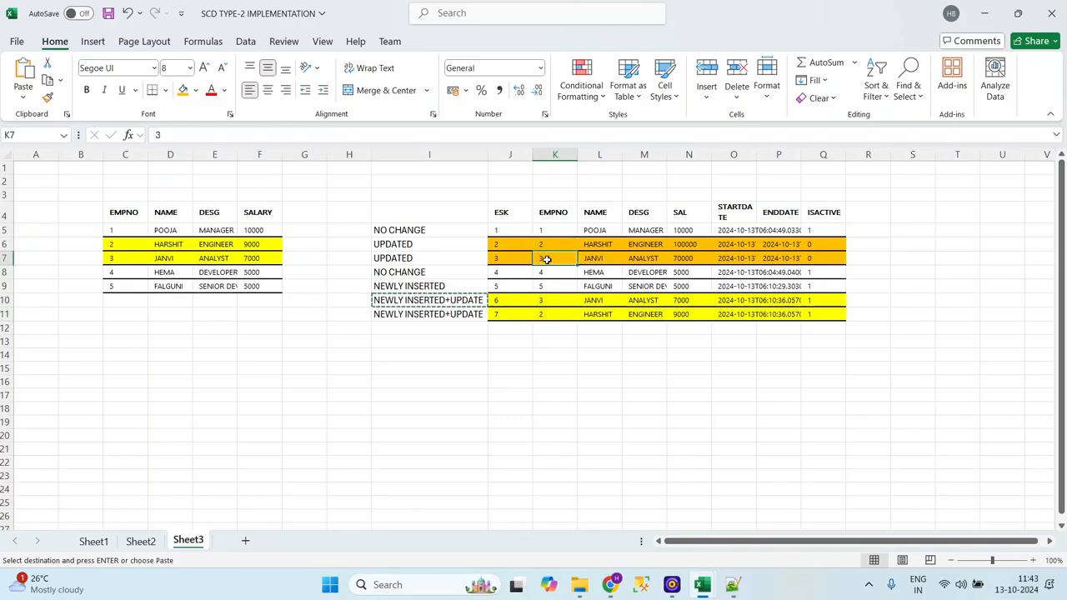
pyautogui.click(556, 299)
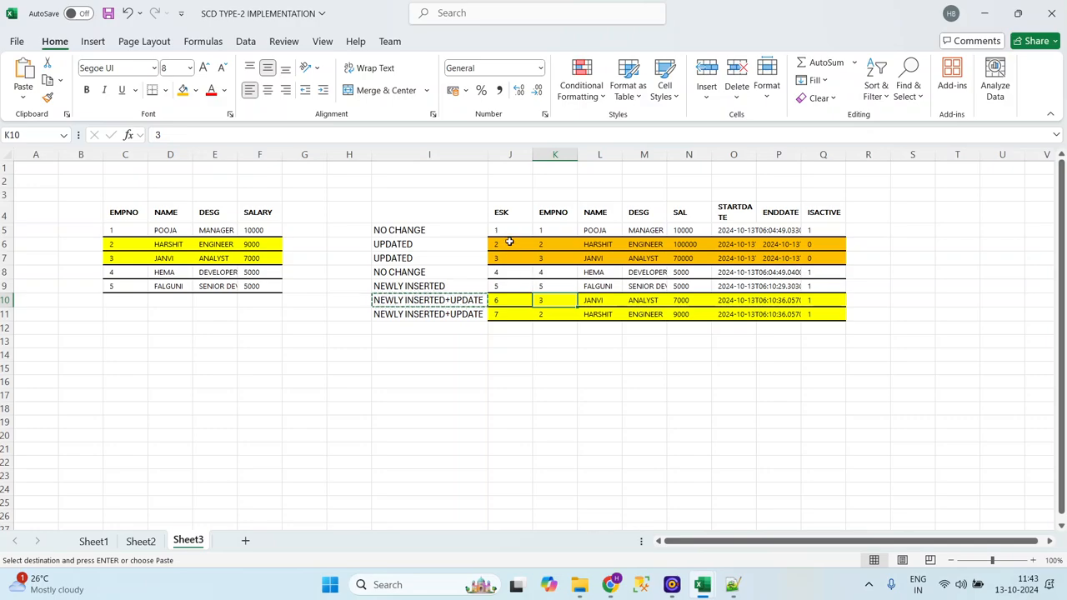
pyautogui.click(510, 155)
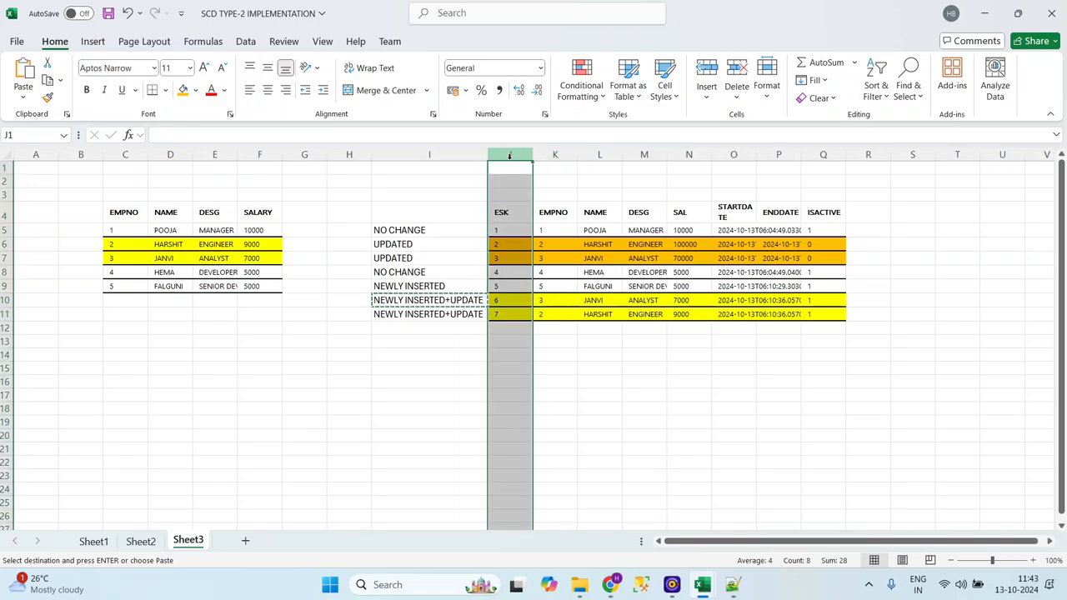
pyautogui.click(563, 154)
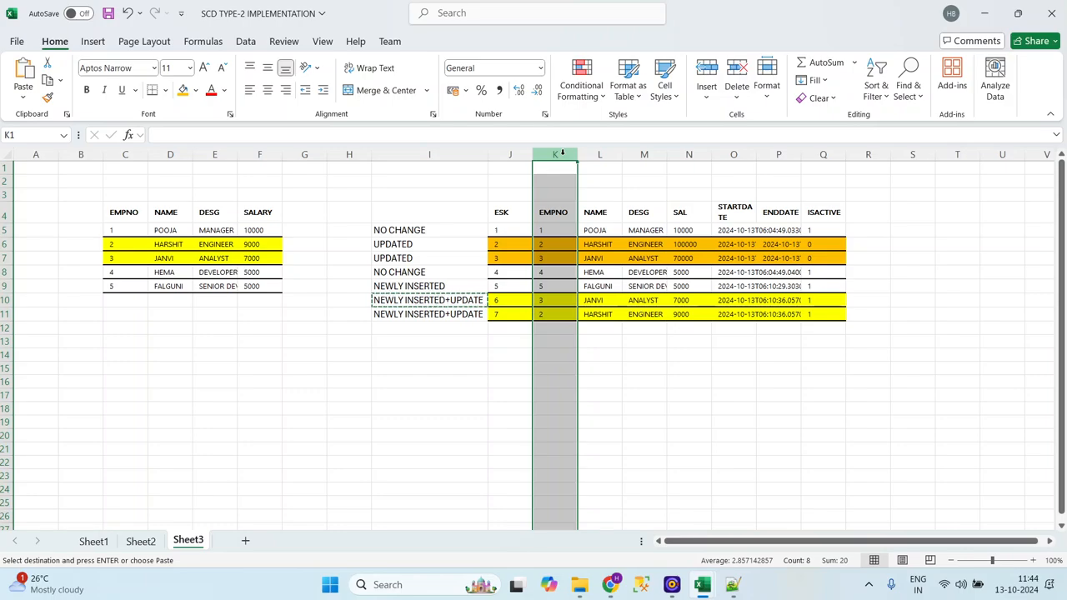
# Deselect the EMPNO column by selecting cell J3 and save the workbook
pyautogui.click(503, 196)
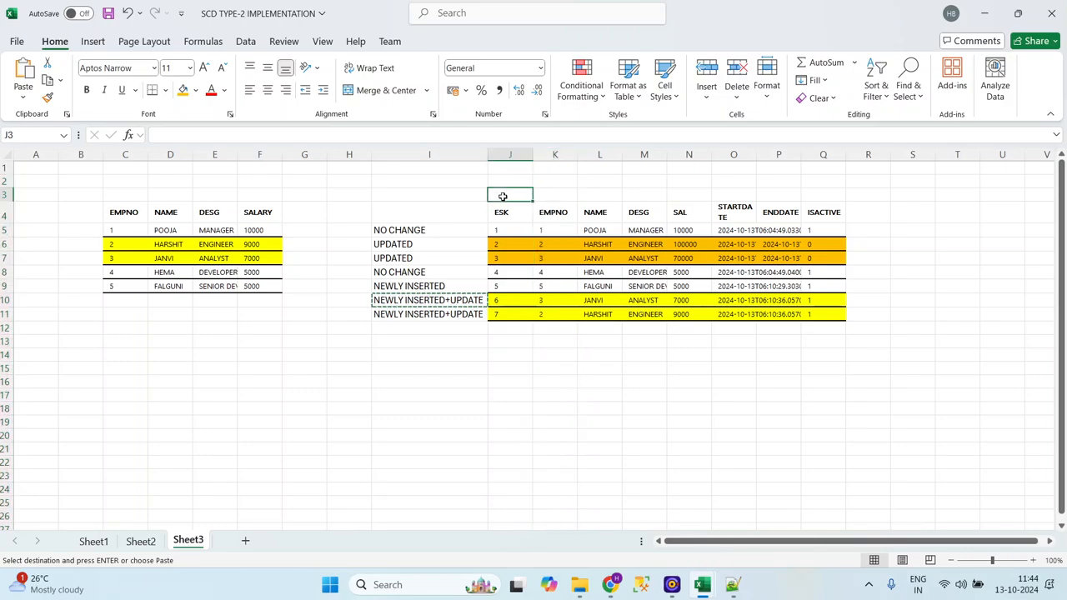
pyautogui.hotkey('ctrl', 's')
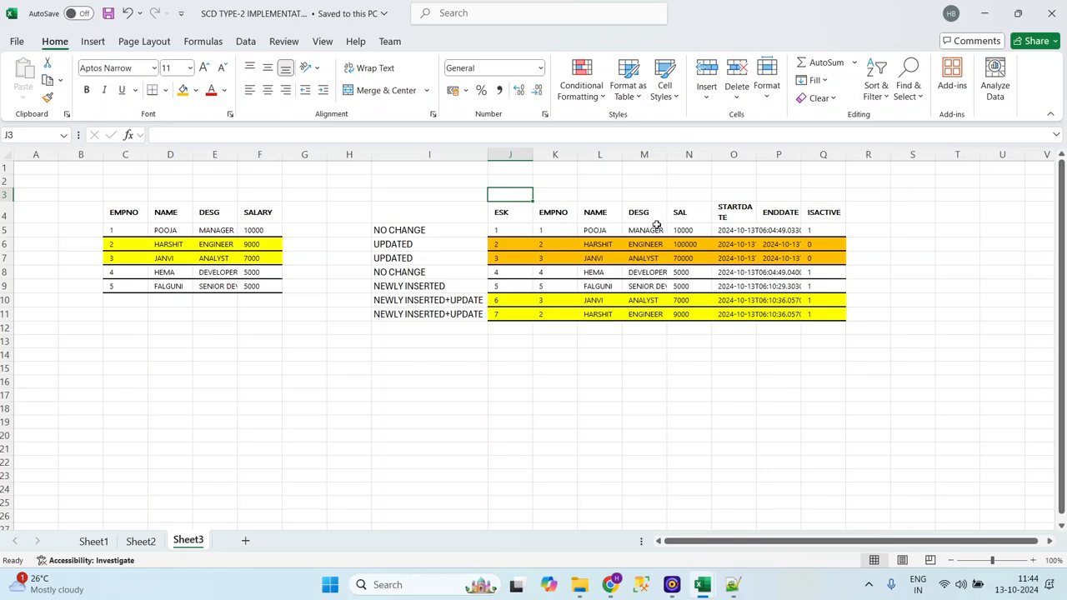
# Switch to Chrome, bring up the SCDTYPE_2 data flow in Azure Data Factory, and enlarge its canvas to view the whole flow
pyautogui.moveTo(615, 587)
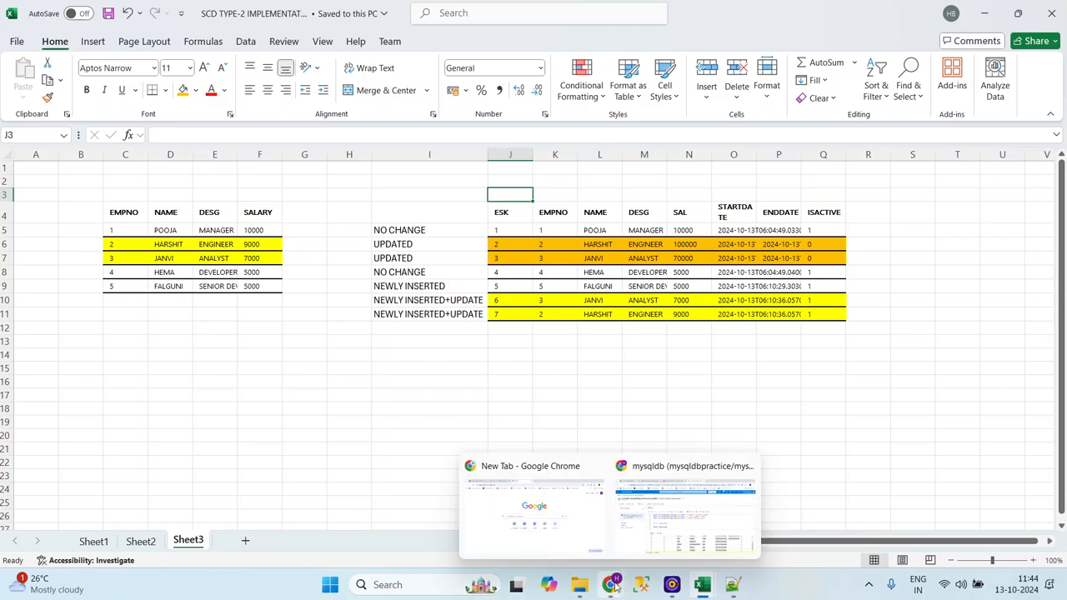
pyautogui.click(690, 482)
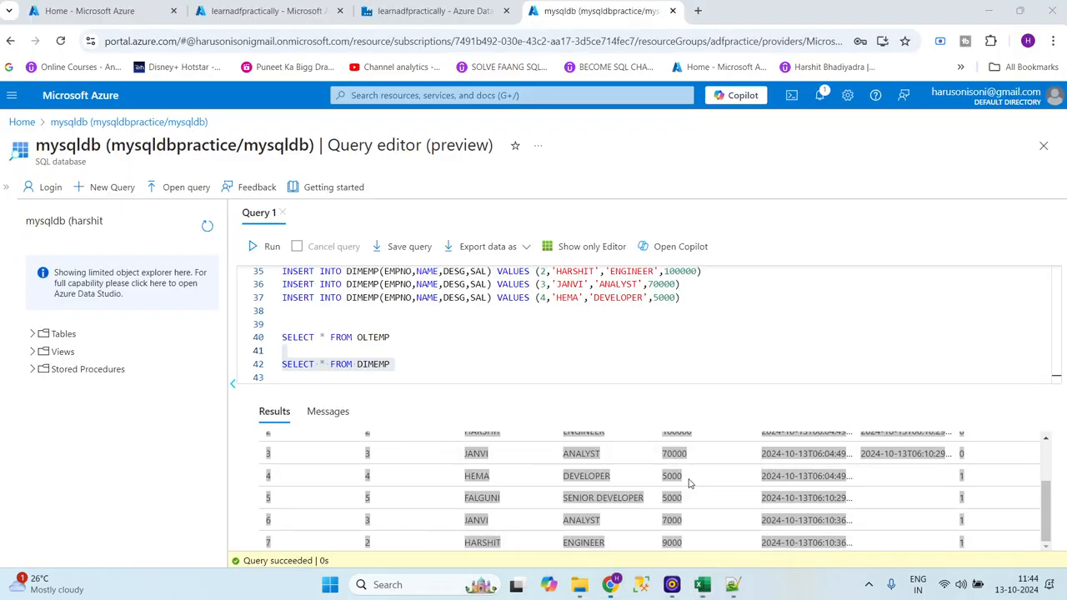
pyautogui.click(407, 17)
pyautogui.doubleClick(396, 275)
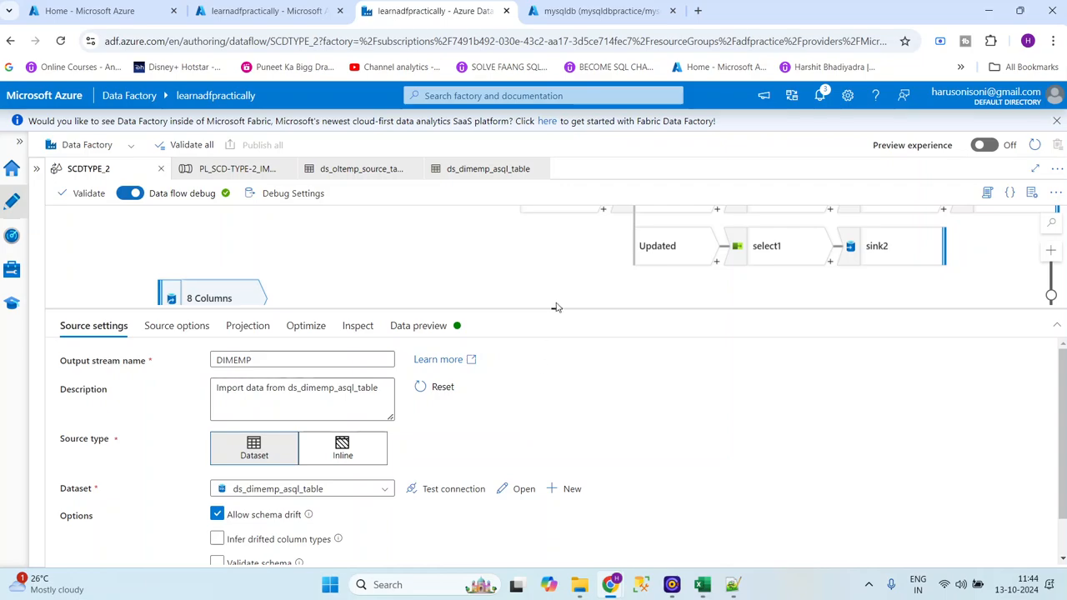
pyautogui.moveTo(556, 309); pyautogui.dragTo(553, 488)
pyautogui.click(371, 275)
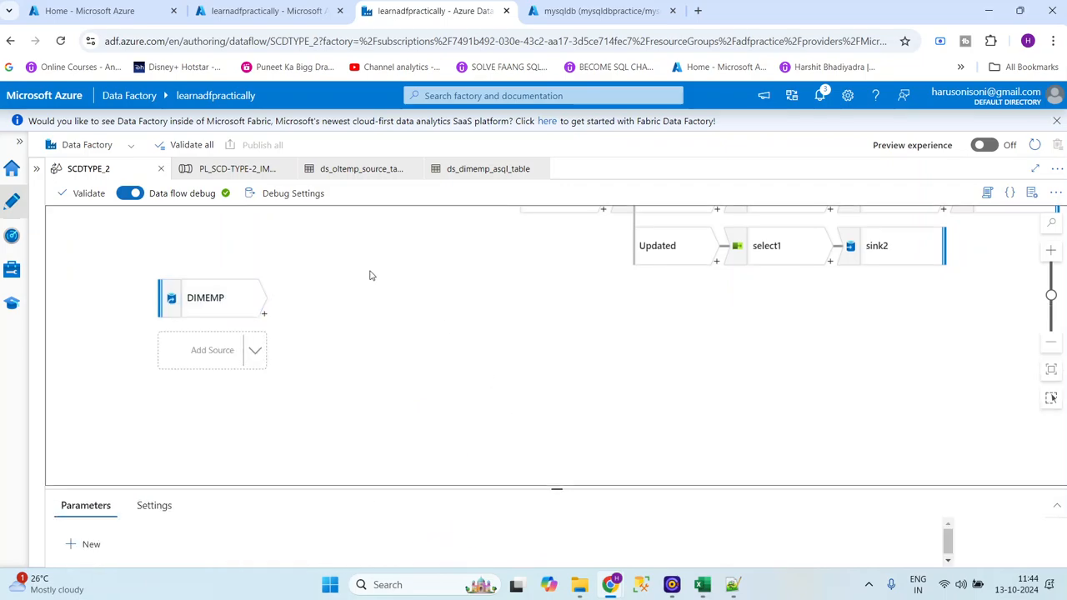
pyautogui.moveTo(653, 2)
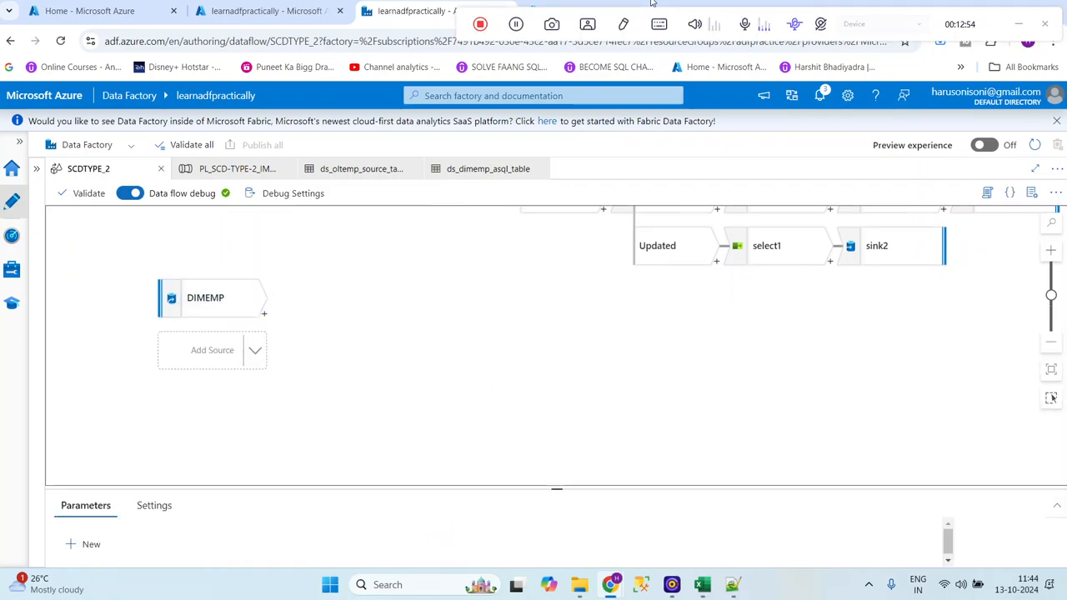
pyautogui.moveTo(425, 296); pyautogui.dragTo(400, 443)
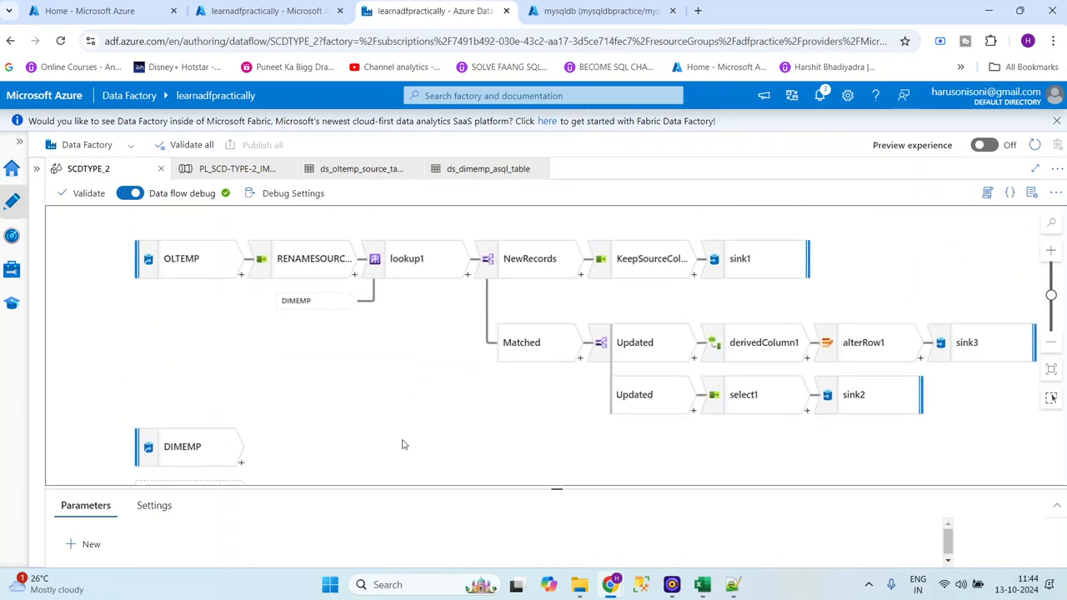
# Examine the OLTEMP source settings and the RENAMESOURCECOLUMN column mappings in the data flow
pyautogui.click(177, 258)
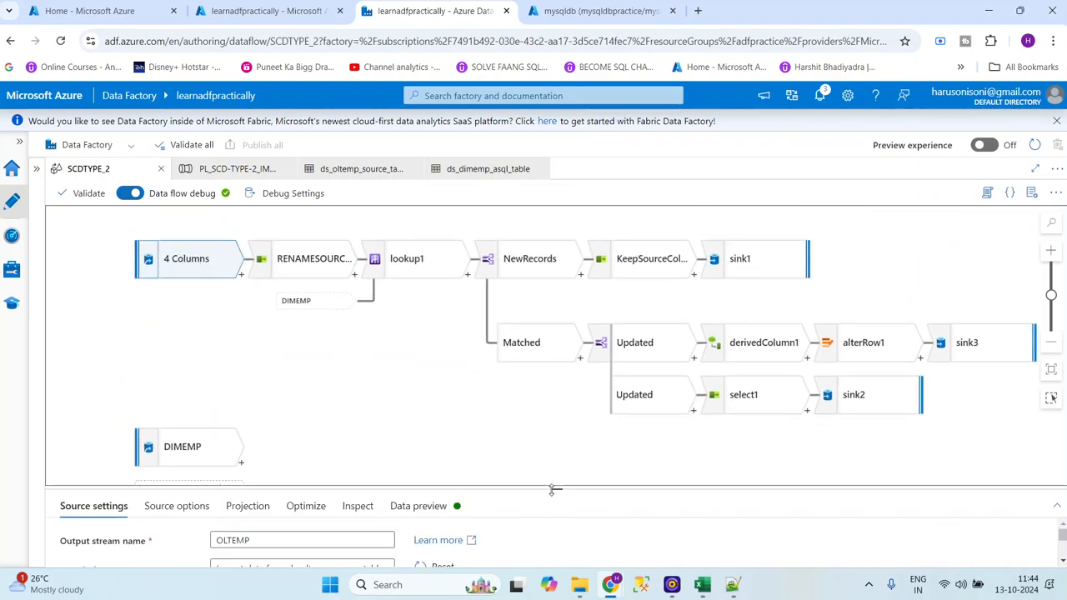
pyautogui.moveTo(552, 490); pyautogui.dragTo(554, 380)
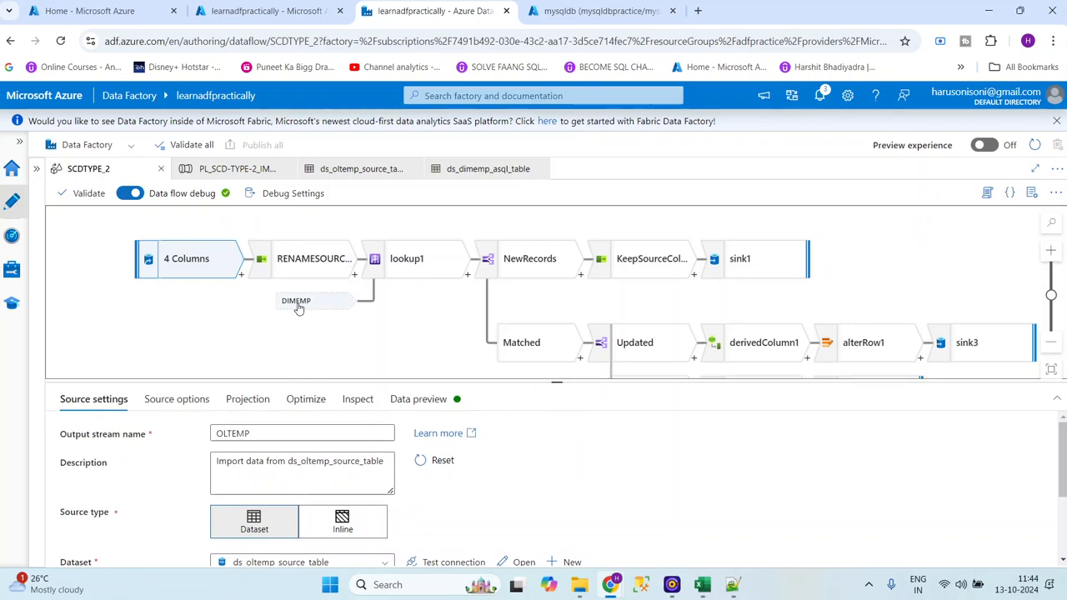
pyautogui.click(283, 265)
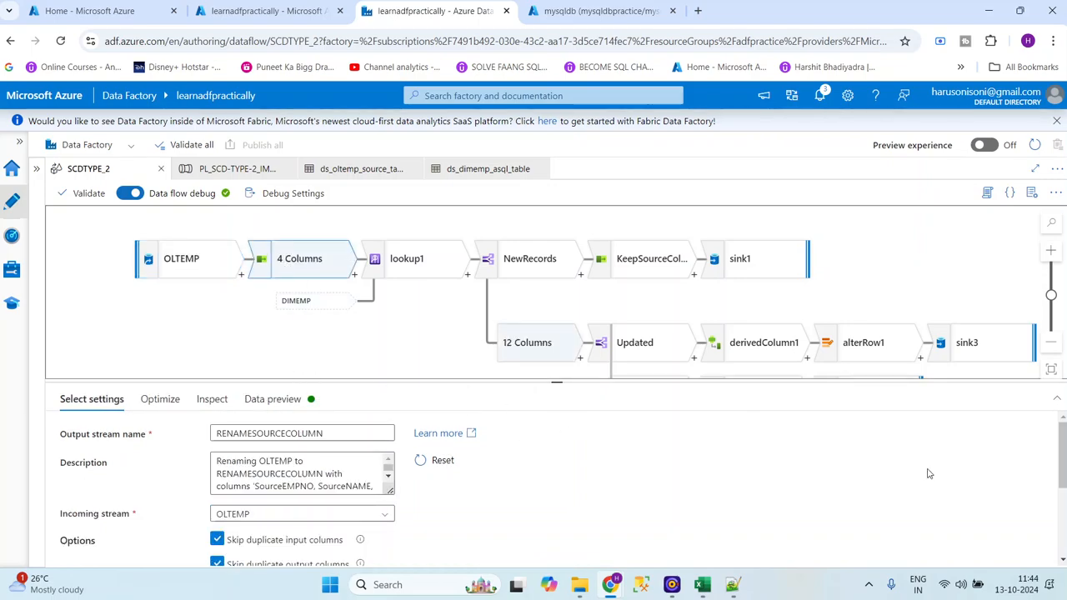
pyautogui.scroll(-5, 1063, 527)
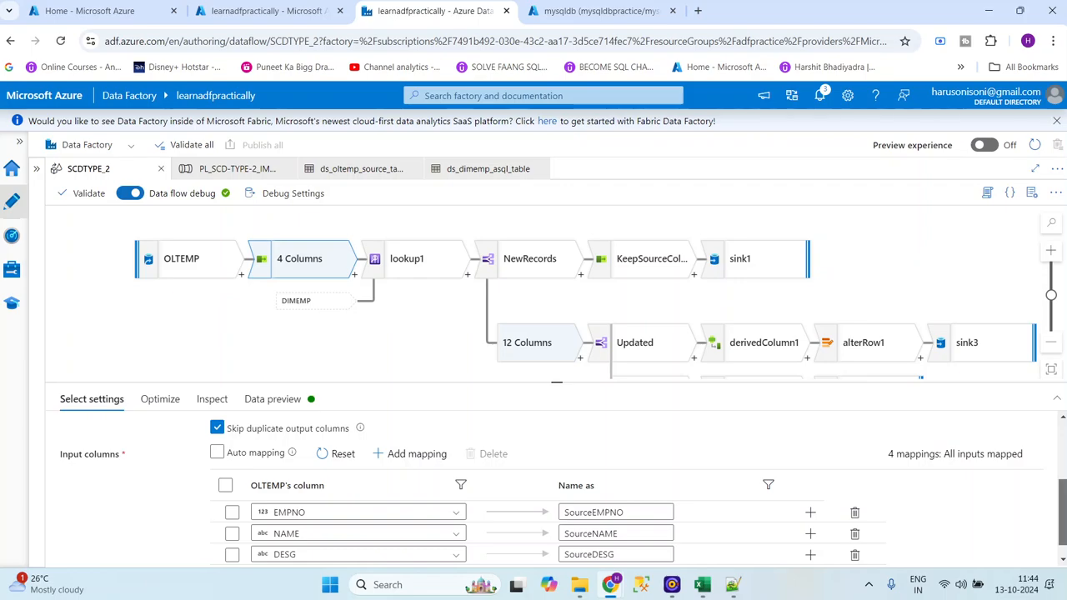
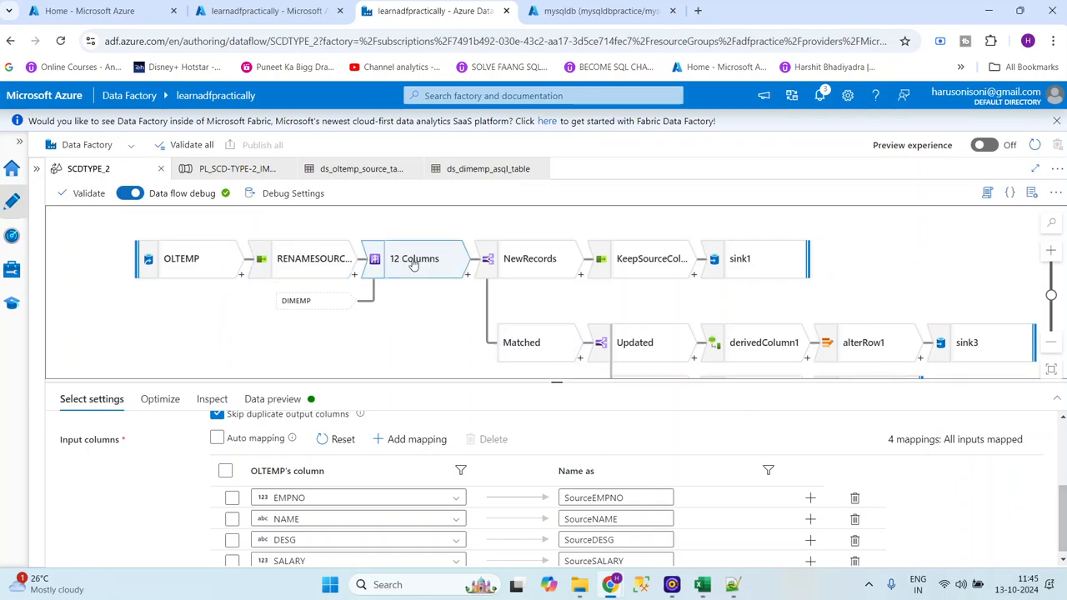
# Check the lookup1 settings, refresh its data preview, and compare the source columns with the matched DIMEMP columns
pyautogui.click(413, 264)
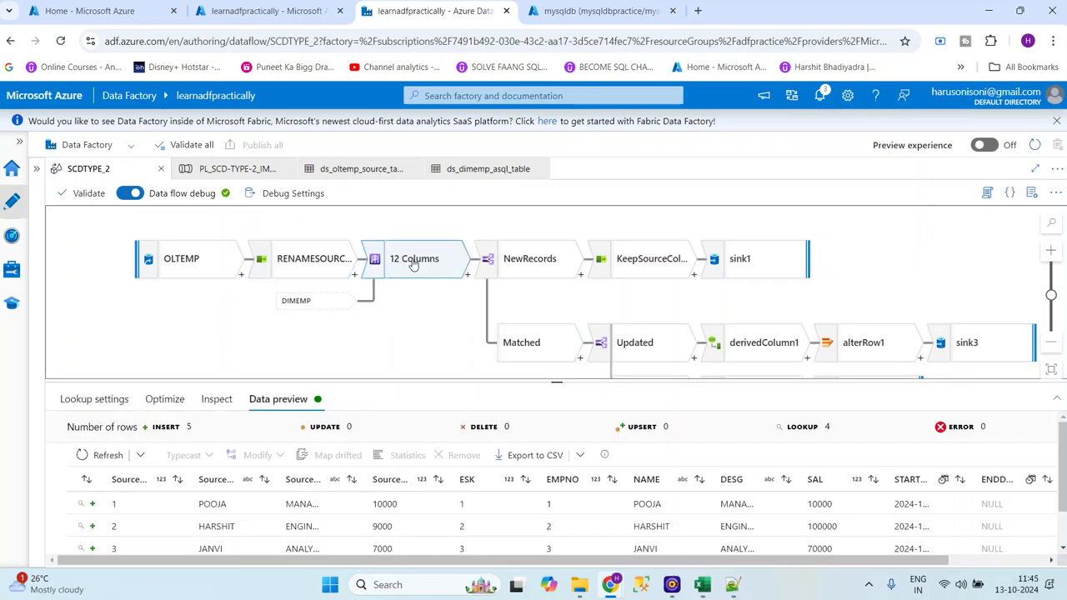
pyautogui.click(96, 401)
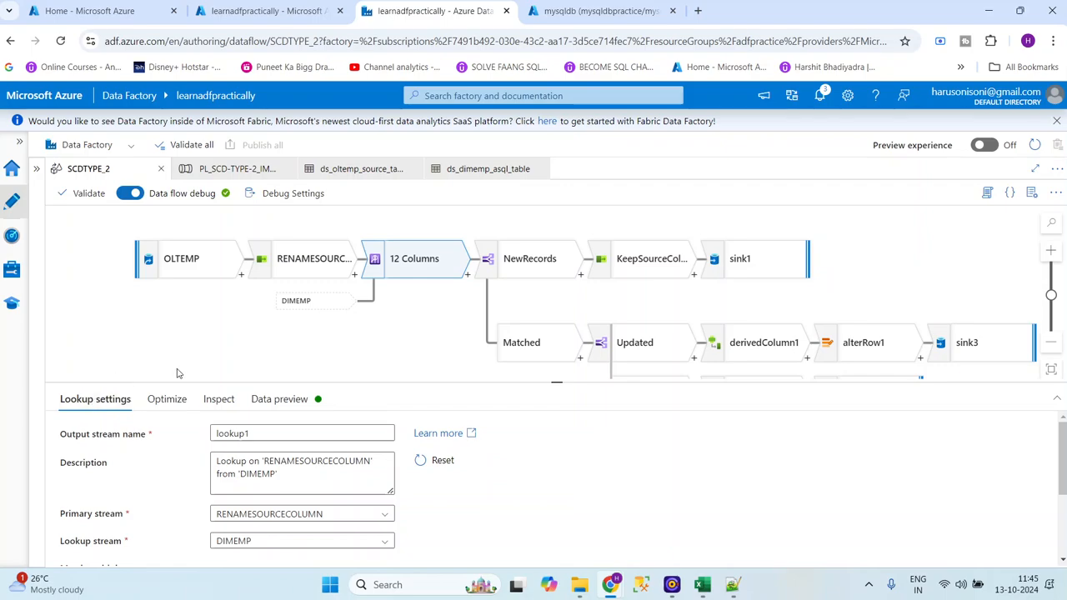
pyautogui.click(277, 398)
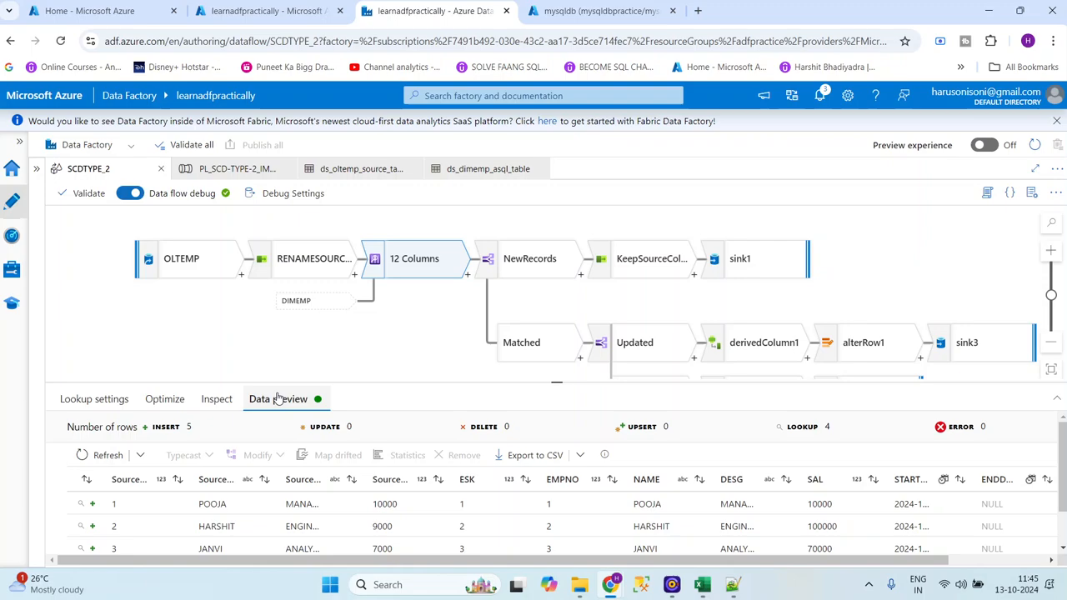
pyautogui.click(106, 453)
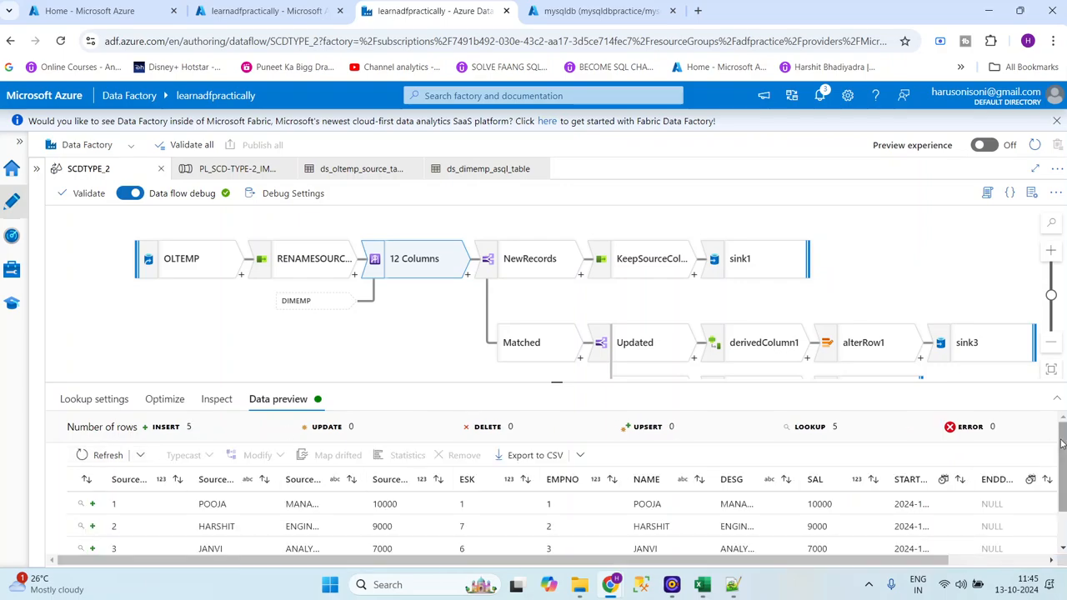
pyautogui.scroll(-2, 1061, 475)
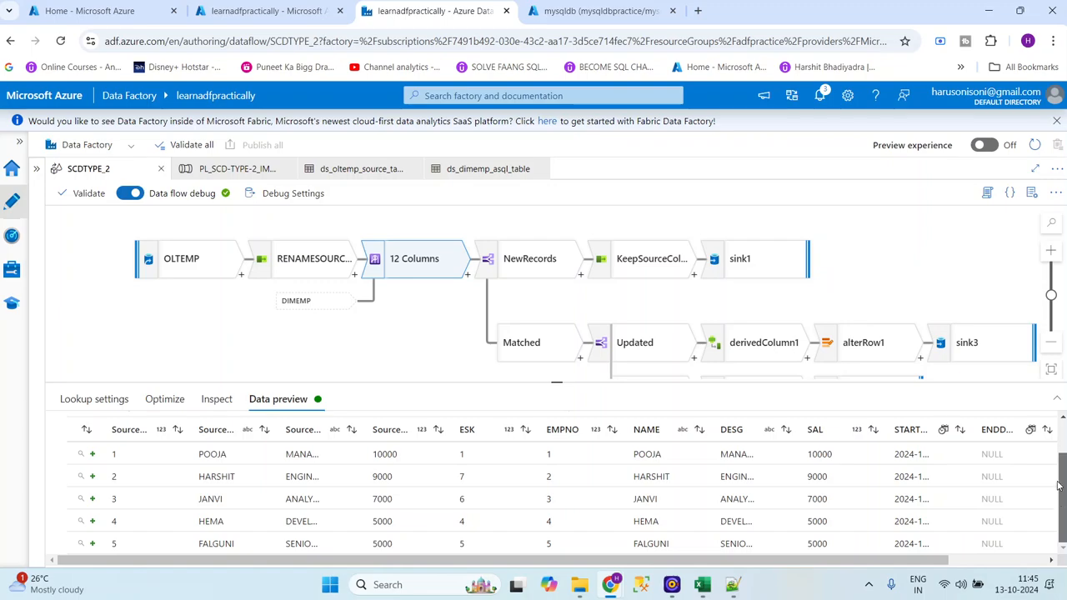
pyautogui.moveTo(1057, 477); pyautogui.dragTo(1063, 425)
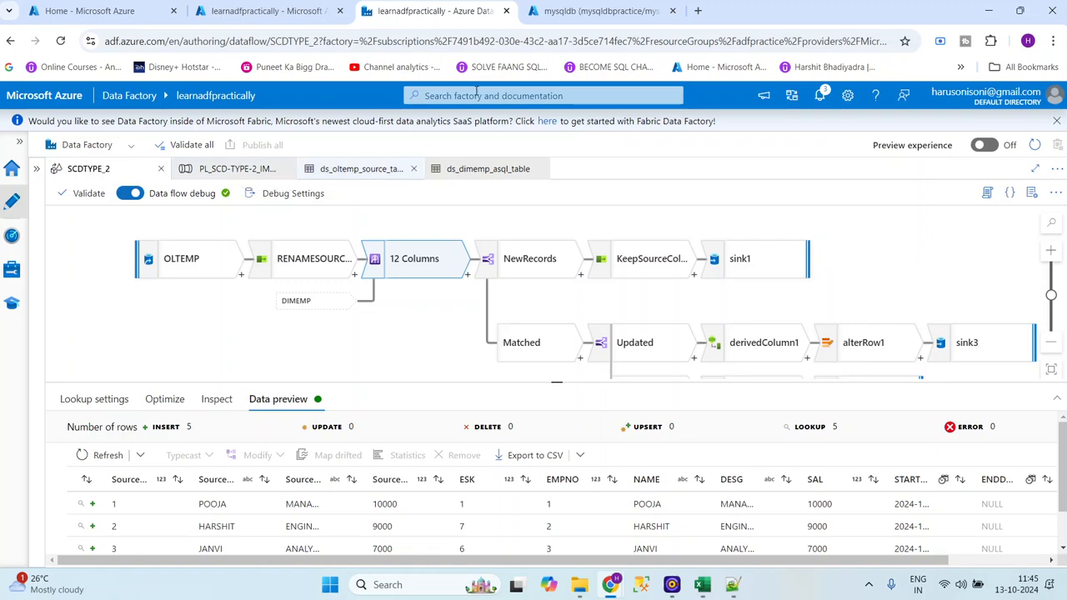
# Run only the TRUNCATE TABLE DIMEMP statement in the mysqldb query editor
pyautogui.click(575, 13)
pyautogui.click(416, 284)
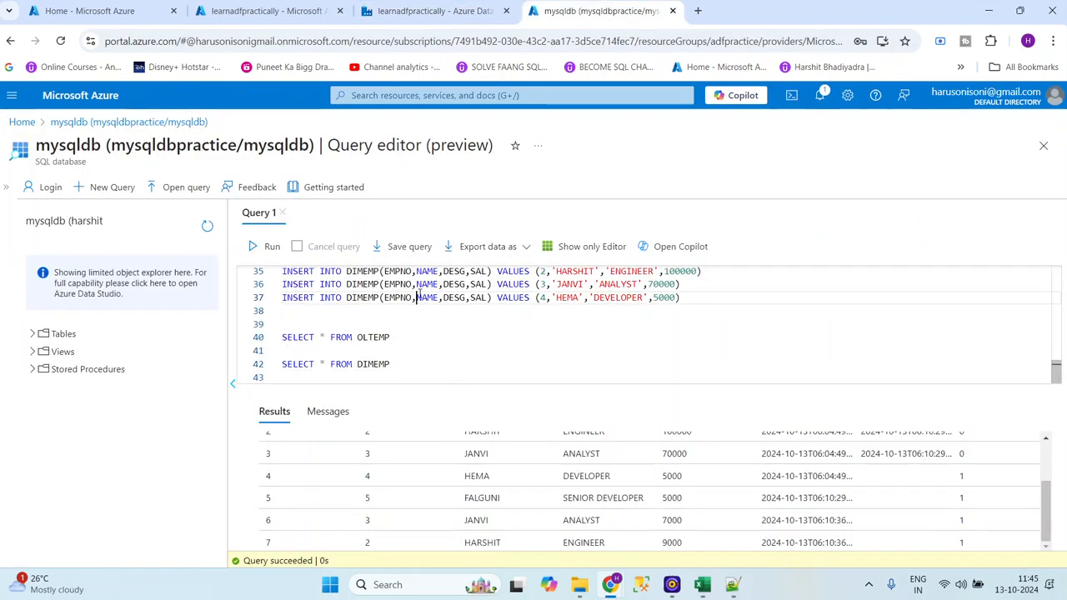
pyautogui.press('Up')
pyautogui.press('Up')
pyautogui.press('Up')
pyautogui.press('Up')
pyautogui.press('Up')
pyautogui.press('Up')
pyautogui.press('Up')
pyautogui.press('Up')
pyautogui.press('Up')
pyautogui.press('Up')
pyautogui.press('Up')
pyautogui.press('Up')
pyautogui.press('Up')
pyautogui.press('Up')
pyautogui.press('Up')
pyautogui.press('Up')
pyautogui.press('Up')
pyautogui.press('Up')
pyautogui.press('Up')
pyautogui.press('Up')
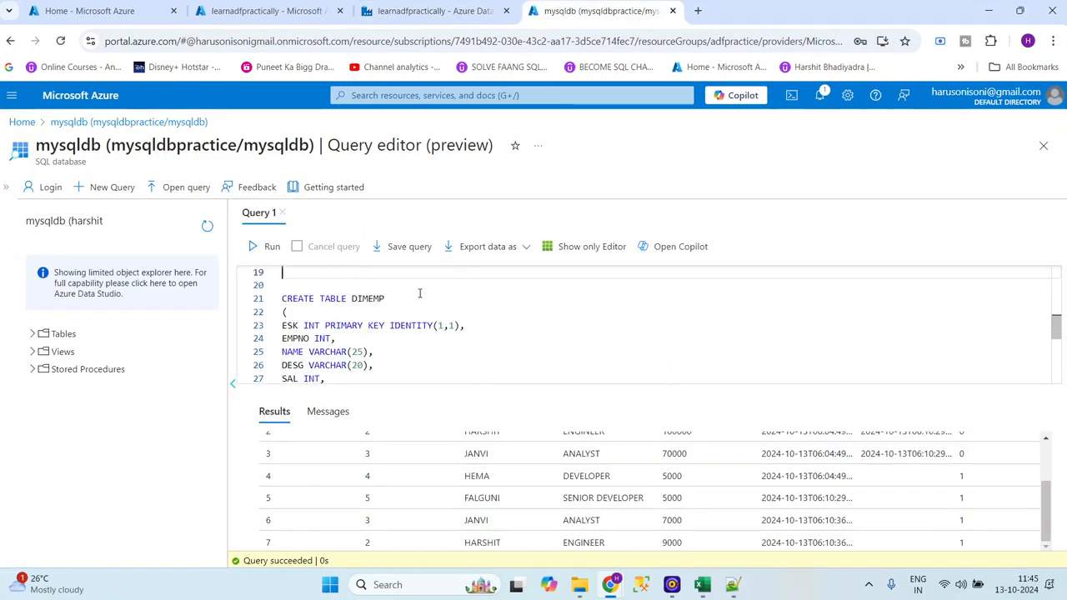
pyautogui.press('Down')
pyautogui.press('Down')
pyautogui.press('Down')
pyautogui.press('End')
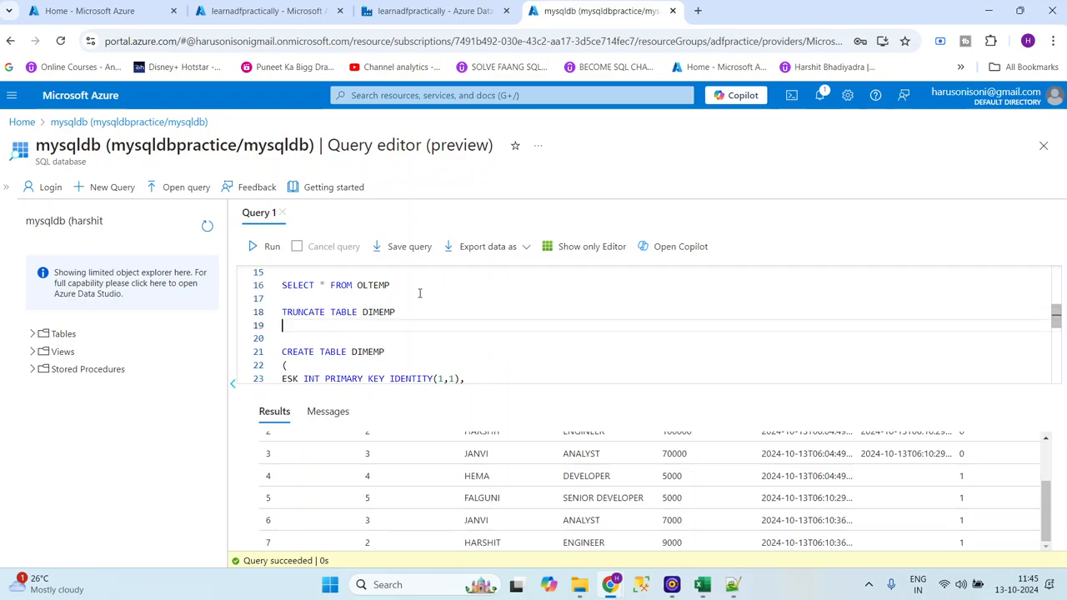
pyautogui.hotkey('shift', 'Up')
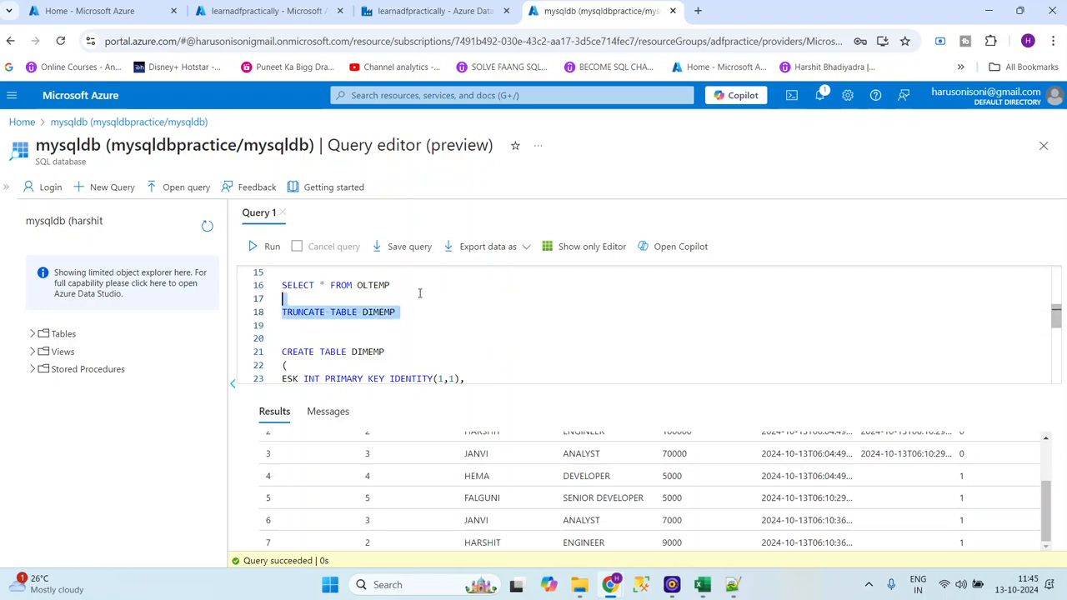
pyautogui.click(270, 247)
# Look through the SQL script from the DIMEMP table definition to the final SELECT statements and back to the OLTEMP query
pyautogui.click(328, 327)
pyautogui.press('Down')
pyautogui.press('Down')
pyautogui.press('Down')
pyautogui.press('Down')
pyautogui.press('Down')
pyautogui.press('Down')
pyautogui.press('Down')
pyautogui.press('Down')
pyautogui.press('Down')
pyautogui.press('Down')
pyautogui.press('Down')
pyautogui.press('Down')
pyautogui.press('Down')
pyautogui.press('Down')
pyautogui.press('Down')
pyautogui.press('Down')
pyautogui.press('Down')
pyautogui.press('Down')
pyautogui.press('Down')
pyautogui.press('Down')
pyautogui.press('Down')
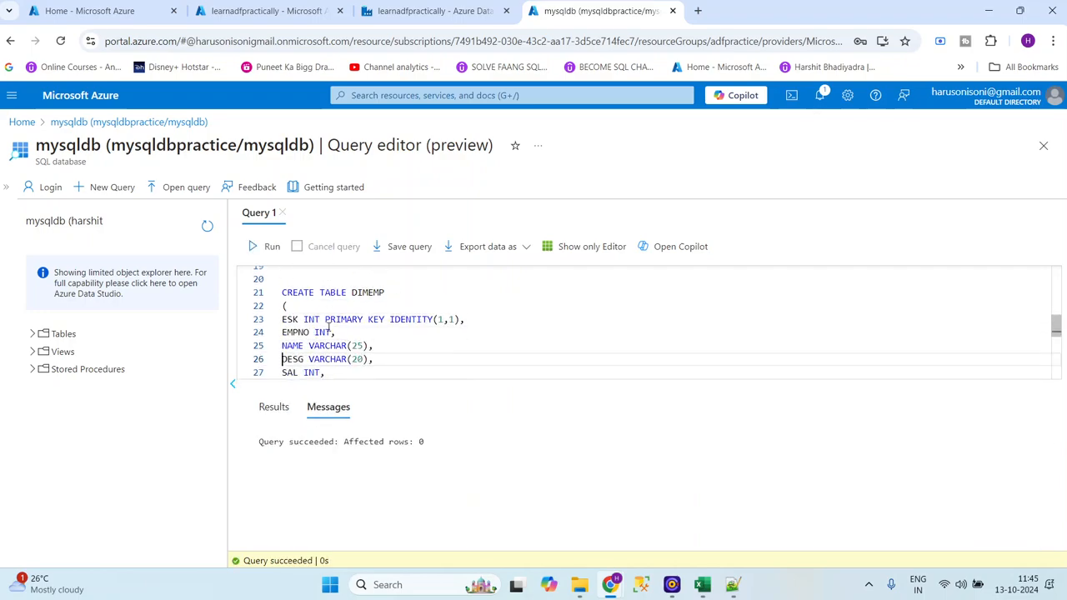
pyautogui.press('Down')
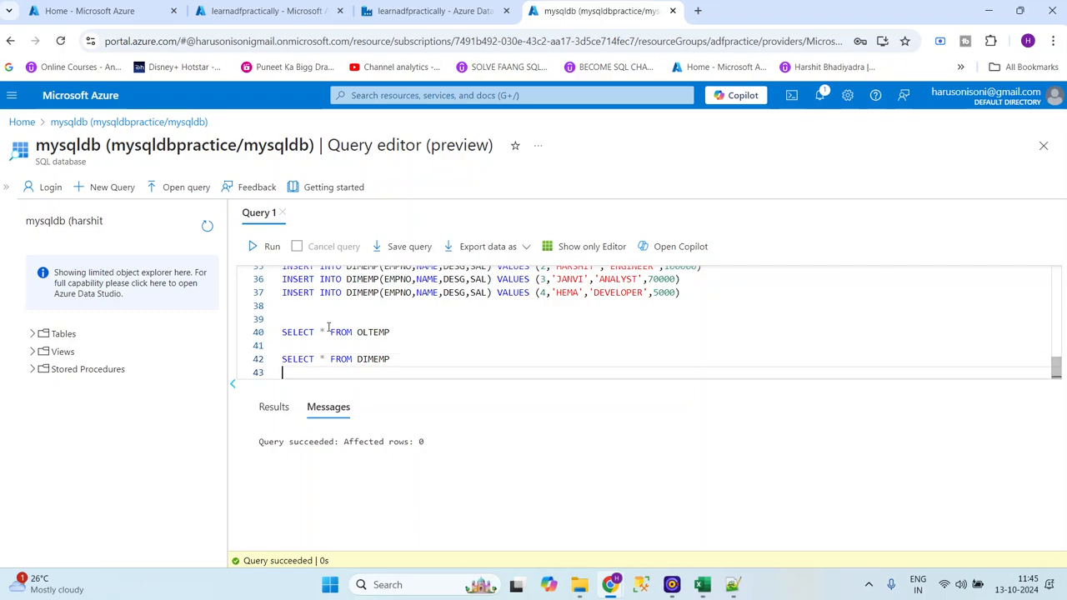
pyautogui.press('Up')
pyautogui.press('Up')
pyautogui.press('Up')
pyautogui.press('Up')
pyautogui.press('Up')
pyautogui.press('Up')
pyautogui.press('Up')
pyautogui.press('Up')
pyautogui.press('Up')
pyautogui.press('Up')
pyautogui.press('Up')
pyautogui.press('Up')
pyautogui.press('Up')
pyautogui.press('Up')
pyautogui.press('Up')
pyautogui.press('Up')
pyautogui.press('Up')
pyautogui.press('Up')
pyautogui.press('Up')
pyautogui.press('Up')
pyautogui.press('Up')
pyautogui.press('Up')
pyautogui.press('Up')
pyautogui.press('Up')
pyautogui.press('Up')
pyautogui.press('Up')
pyautogui.press('Up')
pyautogui.press('Up')
pyautogui.press('Up')
pyautogui.press('Up')
pyautogui.press('Up')
pyautogui.press('Up')
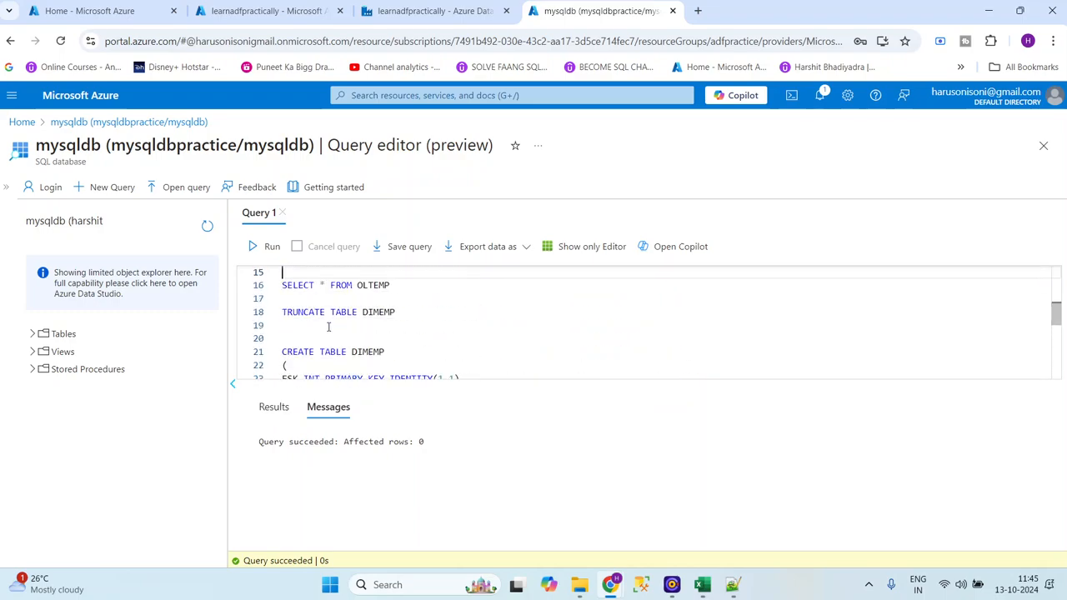
# Run the TRUNCATE TABLE DIMEMP statement on line 18 once more
pyautogui.press('Down')
pyautogui.press('Down')
pyautogui.press('Down')
pyautogui.press('Down')
pyautogui.press('Down')
pyautogui.press('Down')
pyautogui.press('Down')
pyautogui.press('Down')
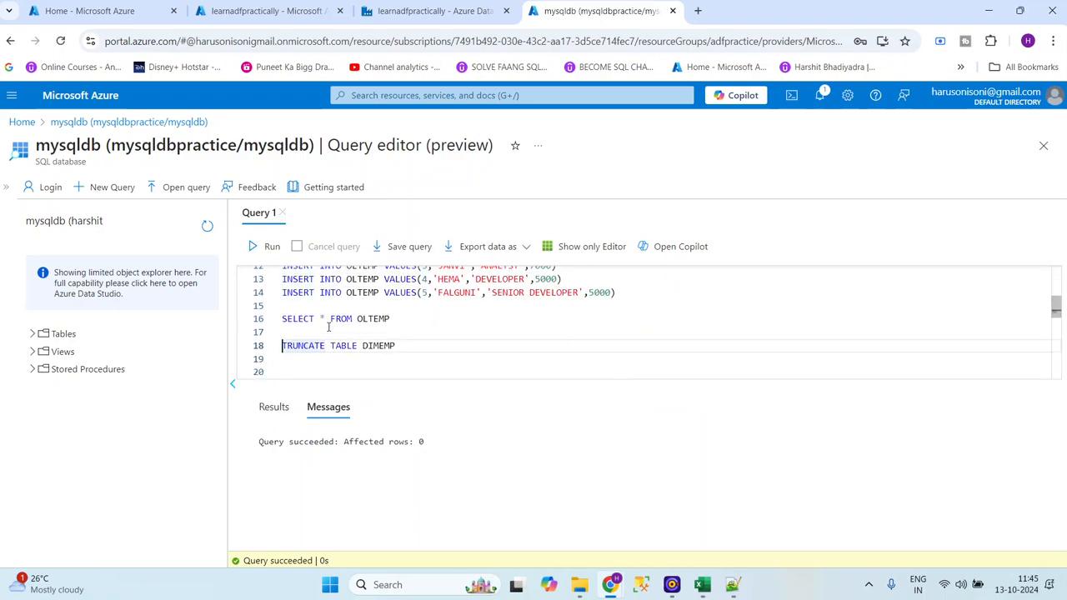
pyautogui.hotkey('shift', 'Up')
pyautogui.click(256, 246)
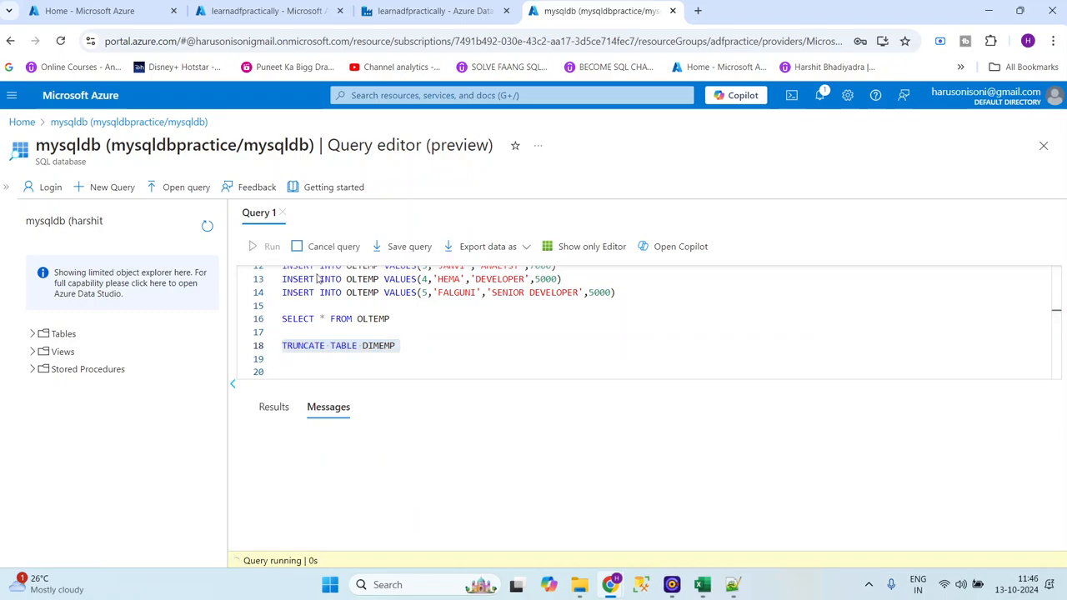
# Try to run the five INSERT INTO OLTEMP statements on lines 10 to 14 of the script
pyautogui.click(386, 319)
pyautogui.press('Up')
pyautogui.press('Up')
pyautogui.press('Up')
pyautogui.press('Up')
pyautogui.press('Up')
pyautogui.press('Up')
pyautogui.press('Up')
pyautogui.press('Up')
pyautogui.press('Up')
pyautogui.press('Up')
pyautogui.press('Up')
pyautogui.press('Up')
pyautogui.press('Up')
pyautogui.press('Up')
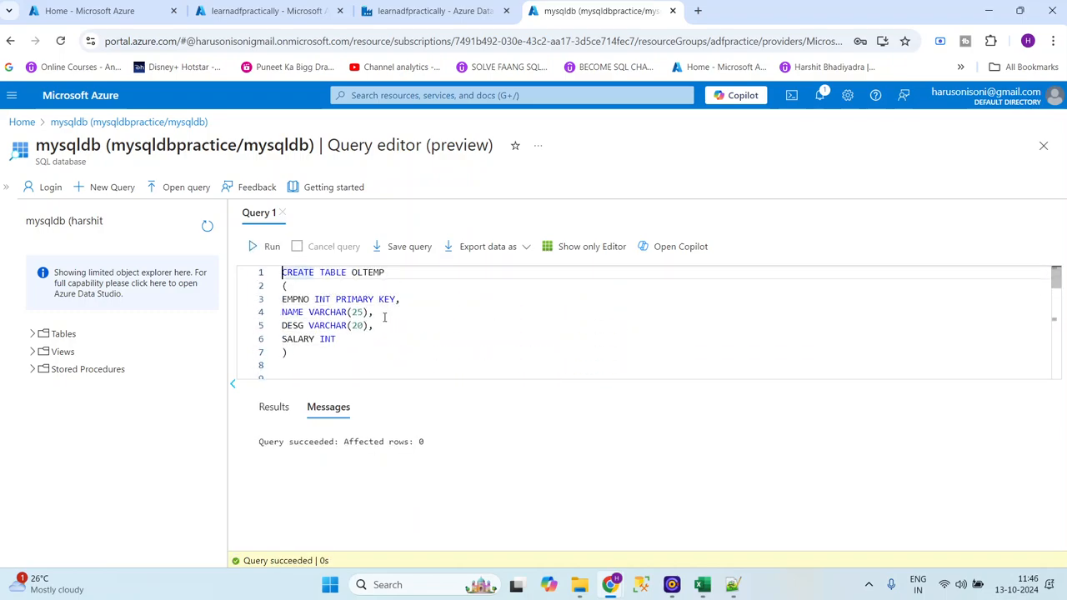
pyautogui.press('Down')
pyautogui.press('Down')
pyautogui.press('Down')
pyautogui.press('Down')
pyautogui.press('Down')
pyautogui.press('Down')
pyautogui.press('Down')
pyautogui.press('Down')
pyautogui.press('Down')
pyautogui.press('Down')
pyautogui.press('Down')
pyautogui.press('Down')
pyautogui.press('Down')
pyautogui.press('Down')
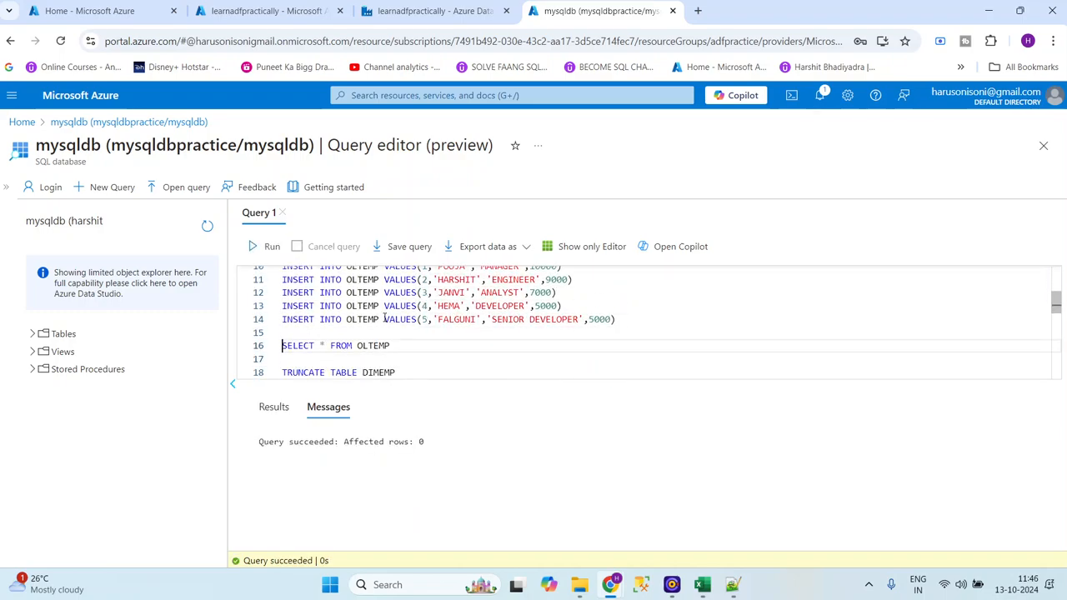
pyautogui.hotkey('shift', 'Up')
pyautogui.hotkey('shift', 'Up')
pyautogui.hotkey('shift', 'Up')
pyautogui.hotkey('shift', 'Up')
pyautogui.hotkey('shift', 'Up')
pyautogui.hotkey('shift', 'Up')
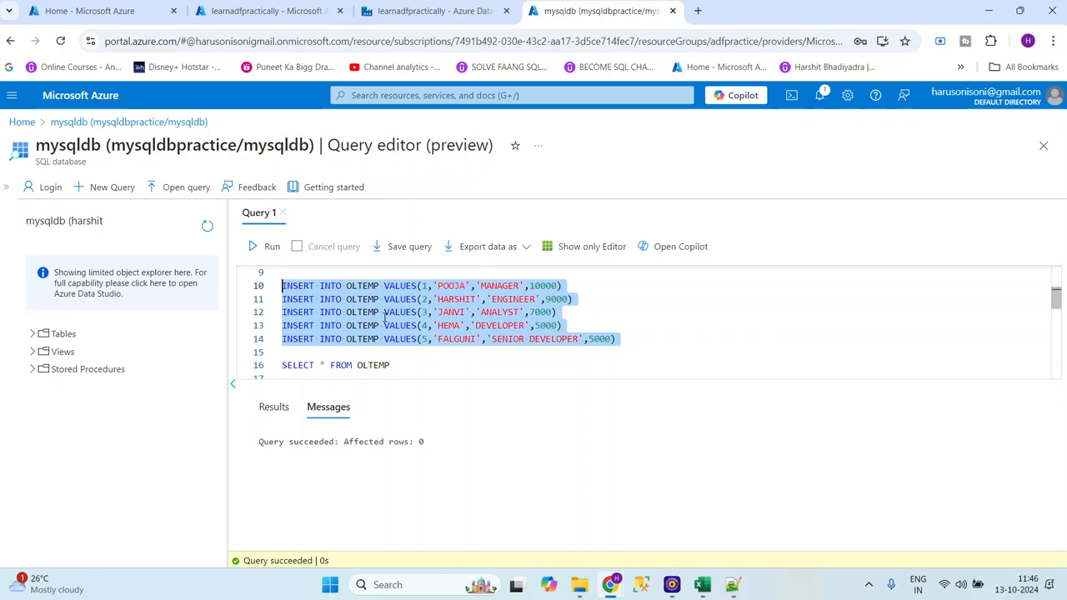
pyautogui.click(257, 246)
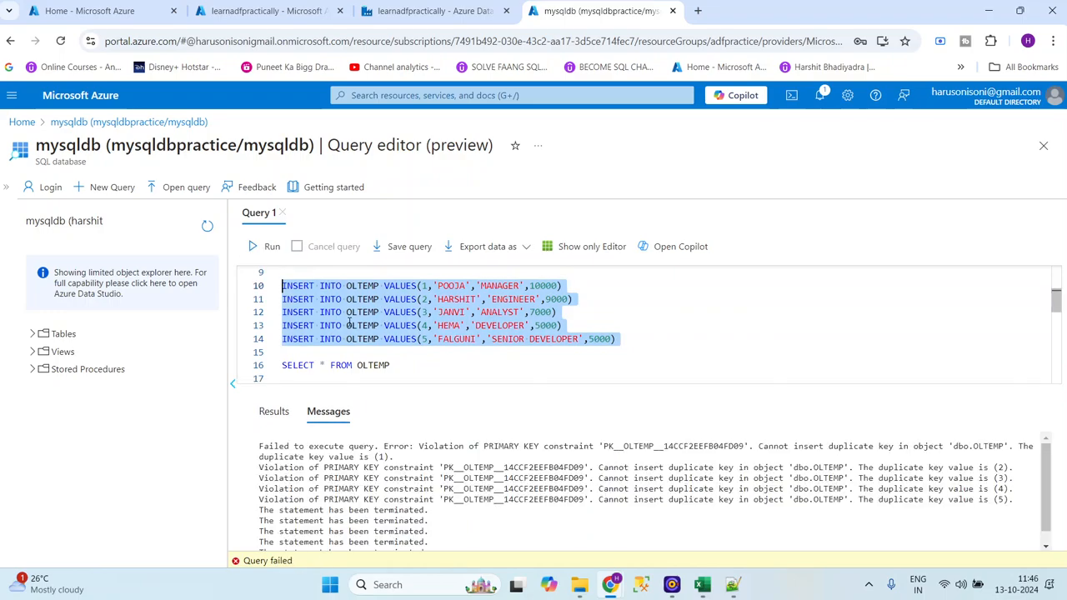
# Add a TRUNCATE TABLE OLTEMP statement on line 9, between the OLTEMP table definition and its INSERT statements
pyautogui.press('Up')
pyautogui.press('Up')
pyautogui.press('Up')
pyautogui.press('Up')
pyautogui.press('Up')
pyautogui.press('Up')
pyautogui.press('Up')
pyautogui.press('Up')
pyautogui.press('Up')
pyautogui.press('Up')
pyautogui.press('Up')
pyautogui.press('Up')
pyautogui.press('Up')
pyautogui.press('Up')
pyautogui.press('Up')
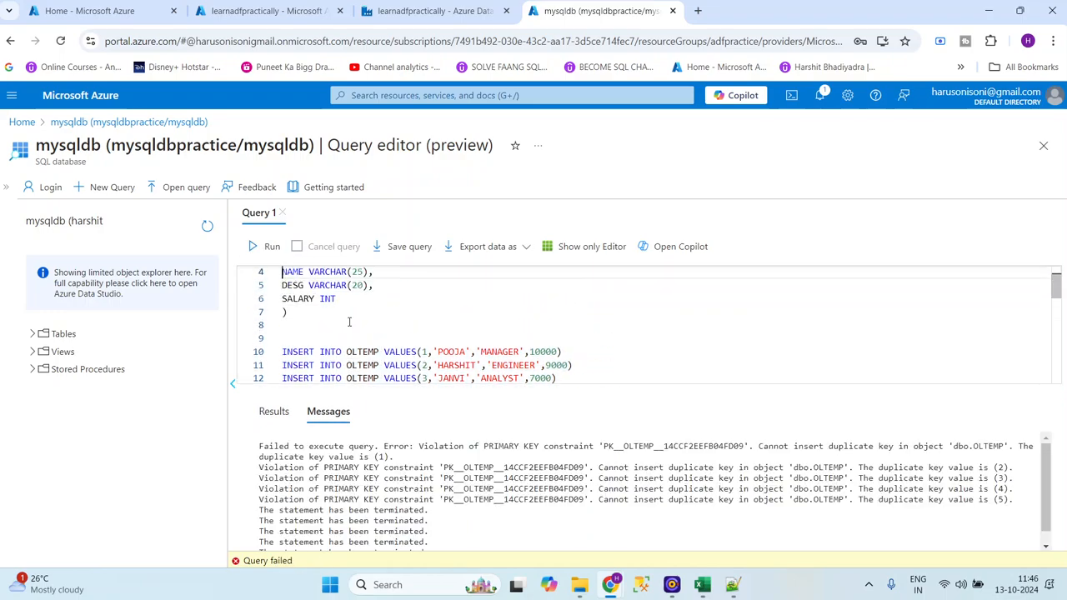
pyautogui.press('Down')
pyautogui.press('Down')
pyautogui.press('Down')
pyautogui.press('Down')
pyautogui.press('Down')
pyautogui.press('Down')
pyautogui.press('Down')
pyautogui.press('Down')
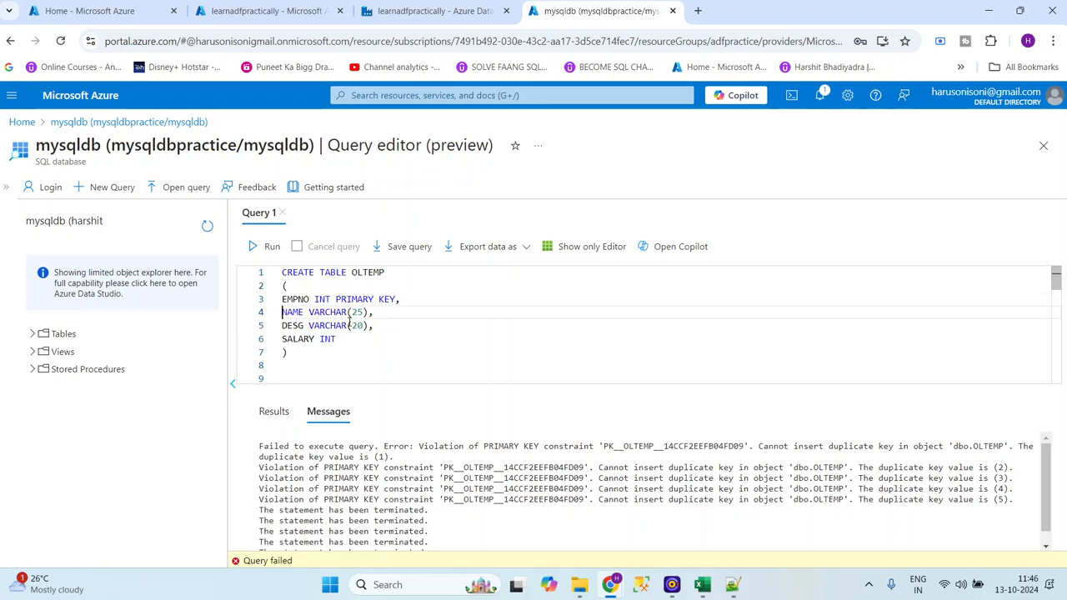
pyautogui.press('Down')
pyautogui.press('Down')
pyautogui.press('Down')
pyautogui.press('Down')
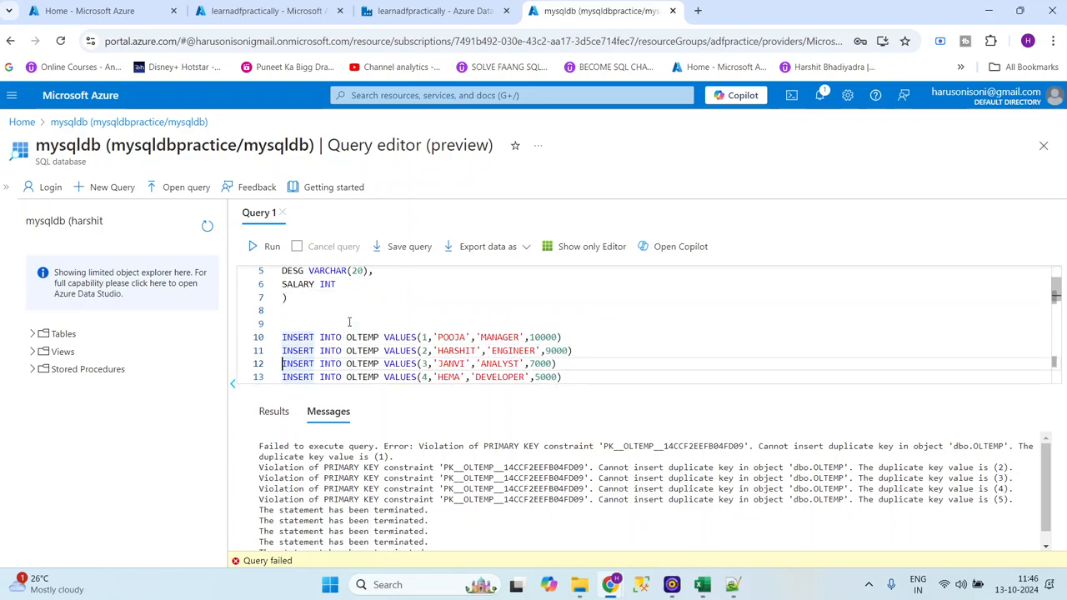
pyautogui.press('Up')
pyautogui.press('Up')
pyautogui.press('Up')
pyautogui.press('Up')
pyautogui.press('Down')
pyautogui.press('Up')
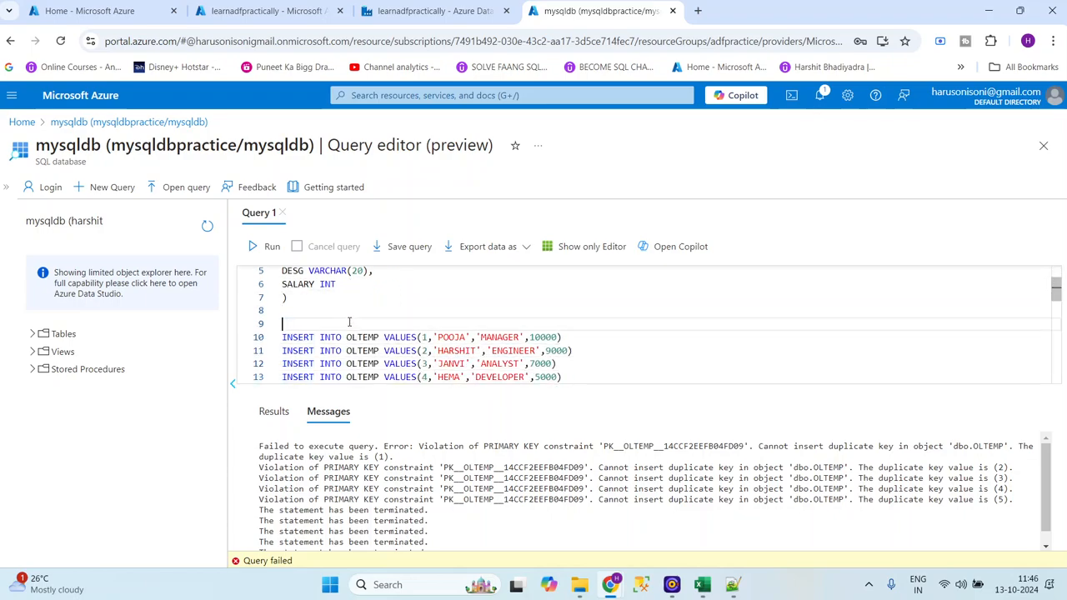
pyautogui.press('Return')
pyautogui.press('Up')
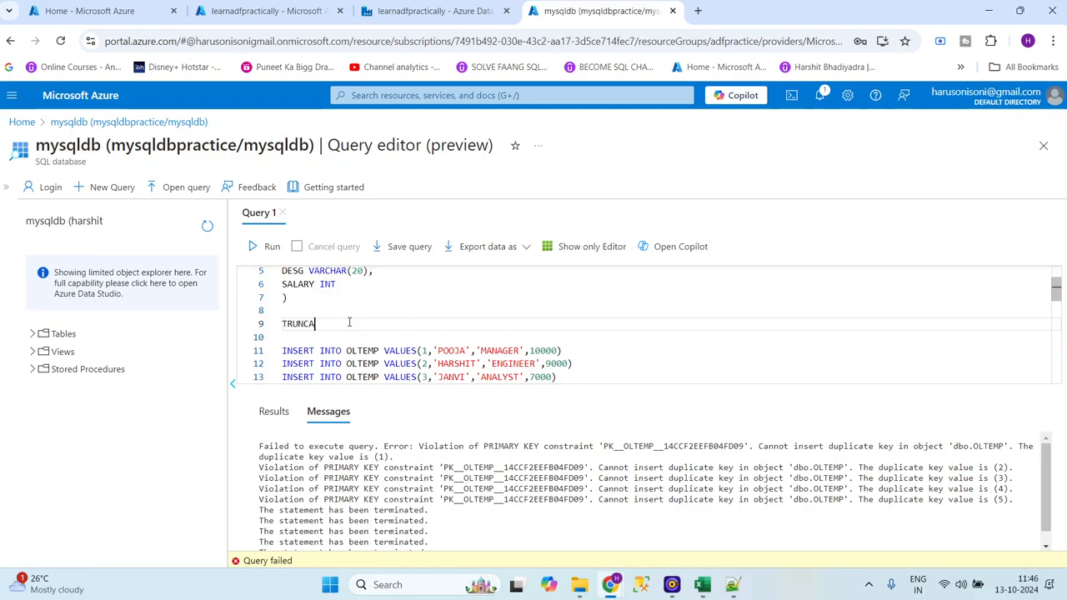
pyautogui.write('TRUNCATE TABLE OL')
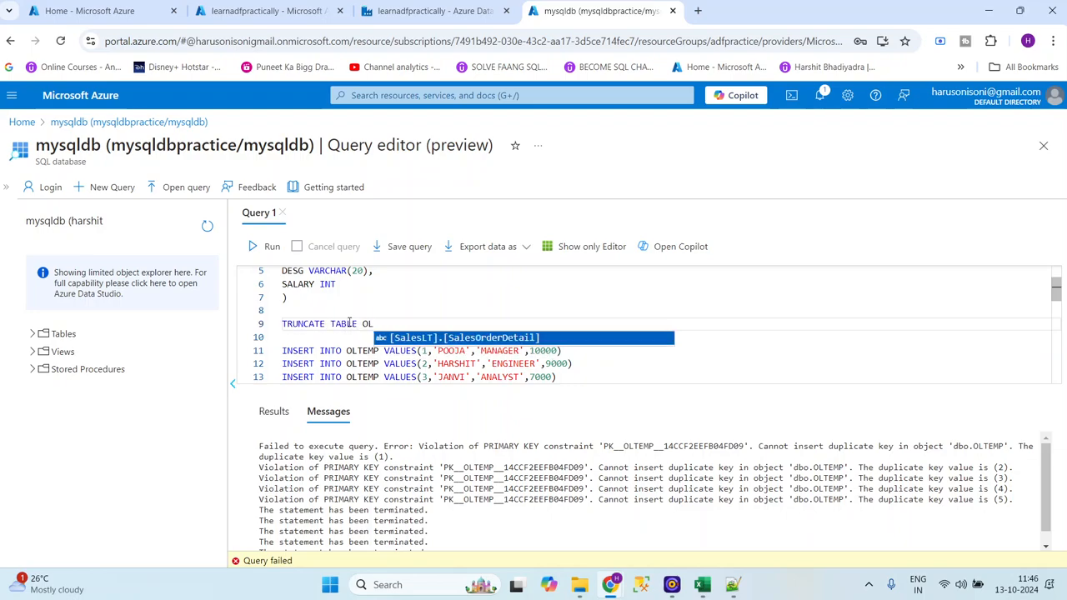
pyautogui.write('TEMP')
# Run only the new TRUNCATE TABLE OLTEMP statement
pyautogui.press('Return')
pyautogui.hotkey('shift', 'Up')
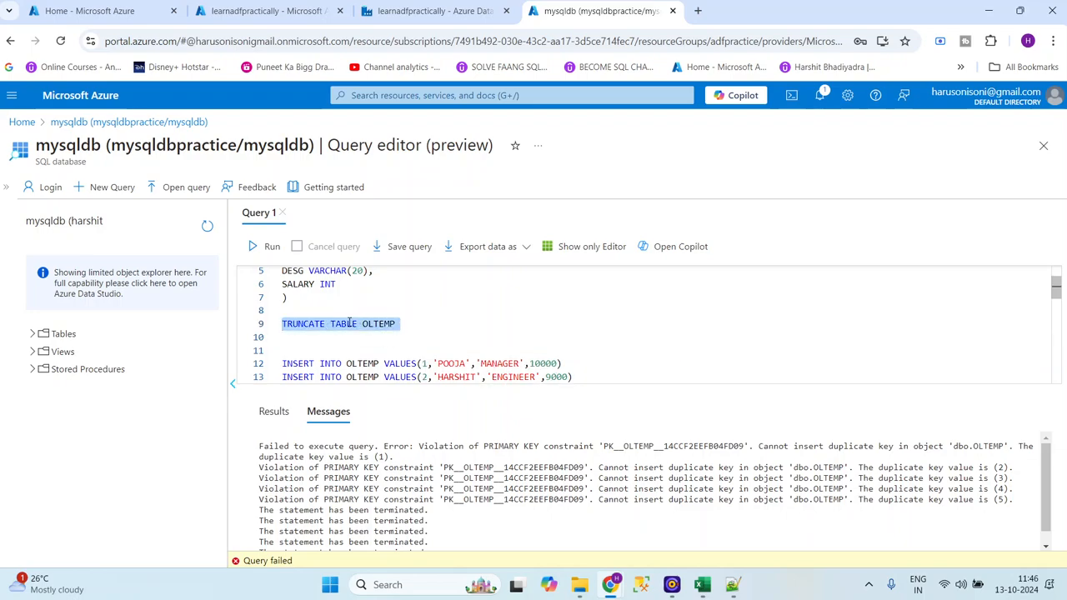
pyautogui.click(269, 248)
pyautogui.click(312, 345)
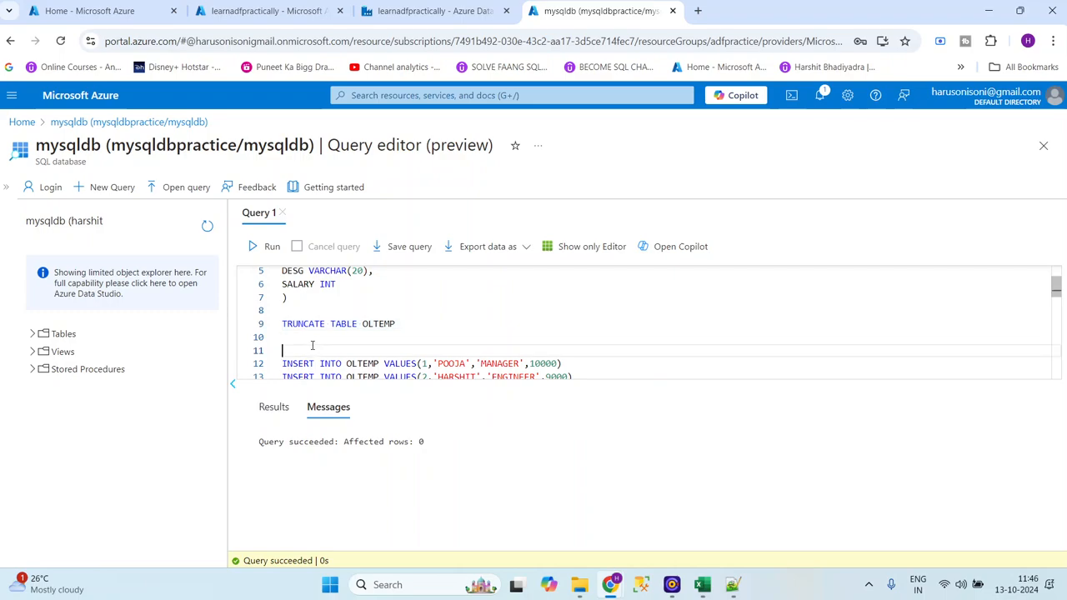
# Run the five INSERT INTO OLTEMP statements on lines 12 to 16
pyautogui.press('Down')
pyautogui.press('Down')
pyautogui.press('Down')
pyautogui.press('Down')
pyautogui.press('Down')
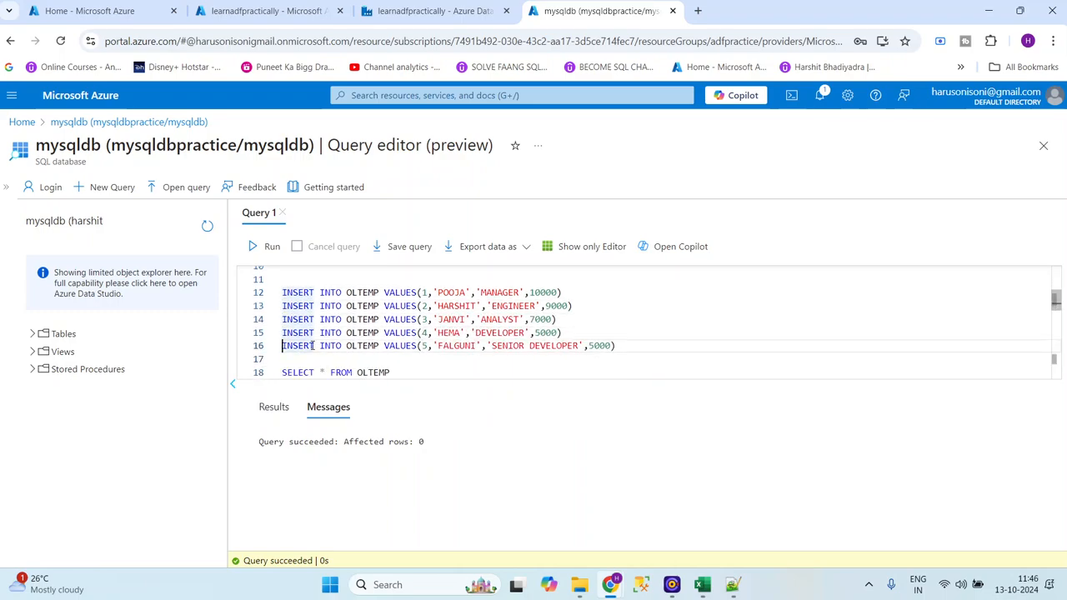
pyautogui.press('End')
pyautogui.hotkey('shift', 'Home')
pyautogui.hotkey('shift', 'Up')
pyautogui.hotkey('shift', 'Up')
pyautogui.hotkey('shift', 'Up')
pyautogui.hotkey('shift', 'Up')
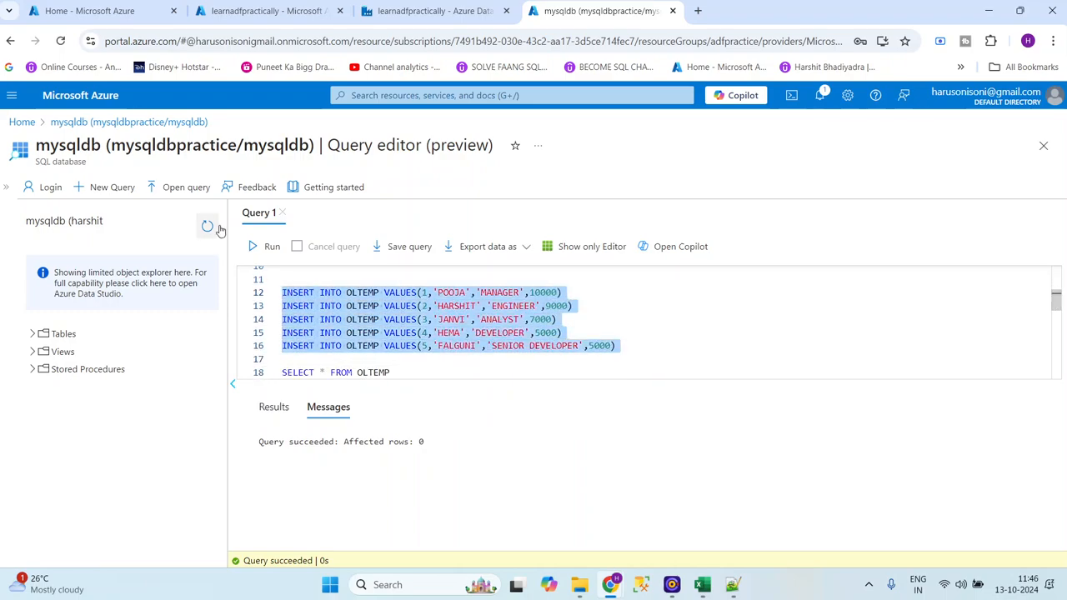
pyautogui.click(262, 249)
# Run the four INSERT INTO DIMEMP statements on lines 36 to 39 below the DIMEMP table definition
pyautogui.click(375, 343)
pyautogui.press('Down')
pyautogui.press('Down')
pyautogui.press('Down')
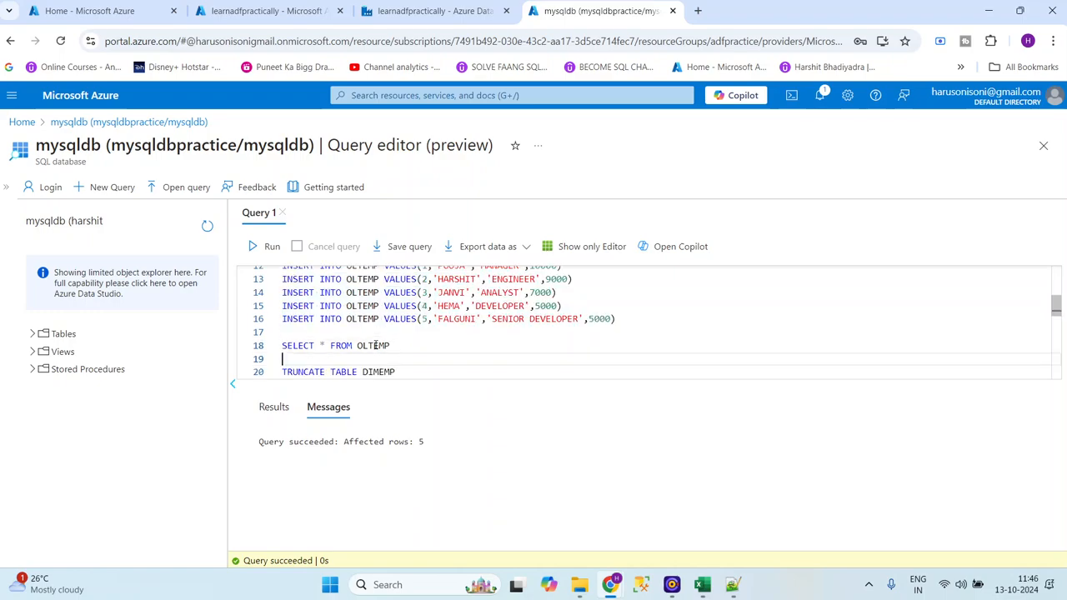
pyautogui.press('Down')
pyautogui.press('Down')
pyautogui.press('Down')
pyautogui.press('Down')
pyautogui.press('Down')
pyautogui.press('Down')
pyautogui.press('Down')
pyautogui.press('Down')
pyautogui.press('Down')
pyautogui.press('Down')
pyautogui.press('Down')
pyautogui.press('Down')
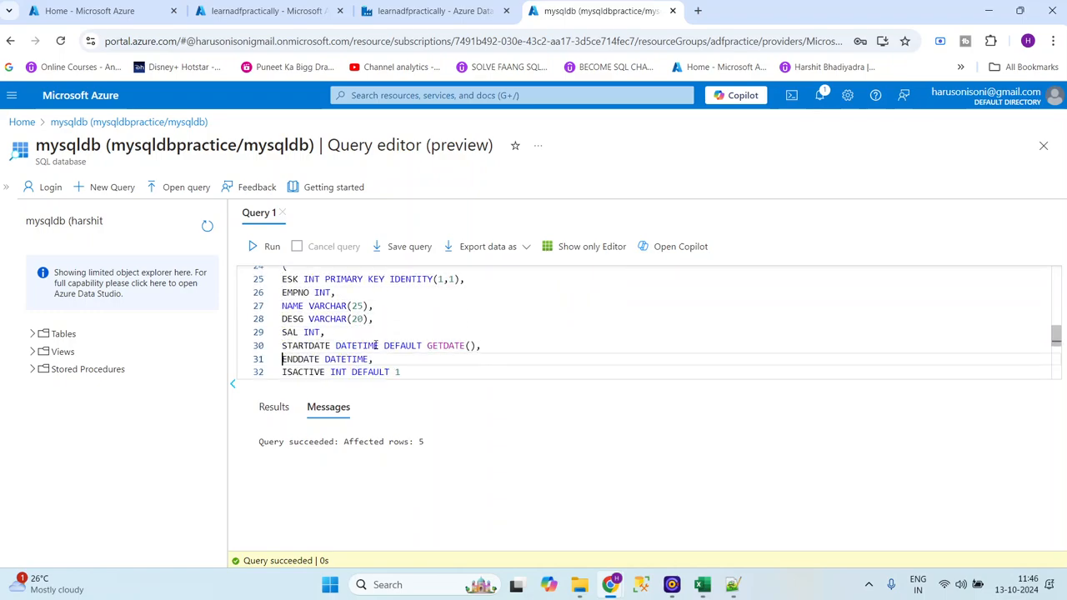
pyautogui.press('Down')
pyautogui.press('Down')
pyautogui.press('Down')
pyautogui.press('Down')
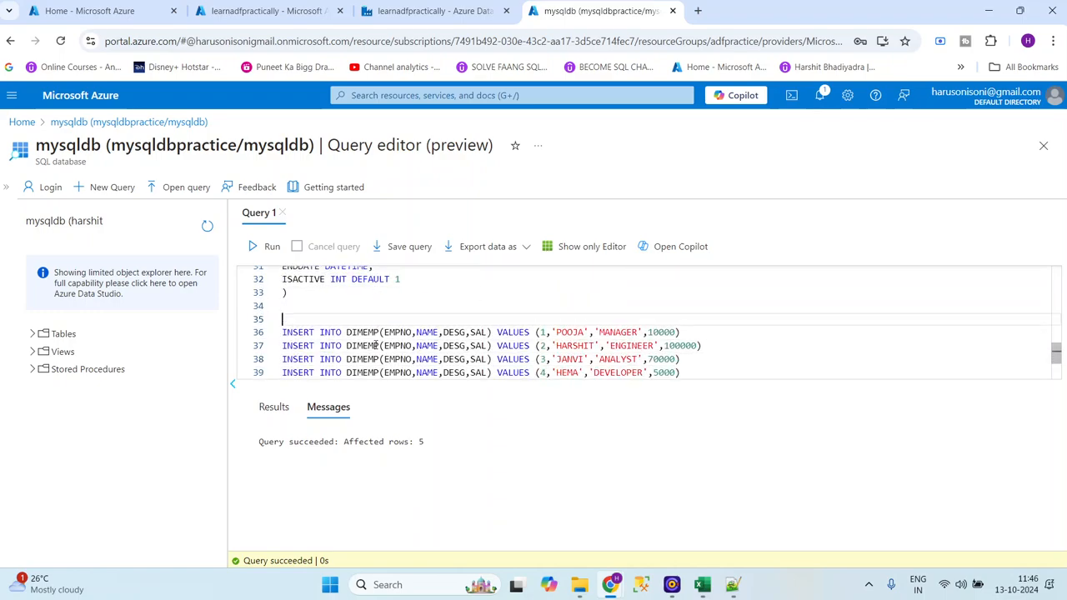
pyautogui.hotkey('shift', 'Down')
pyautogui.hotkey('shift', 'Down')
pyautogui.hotkey('shift', 'Down')
pyautogui.hotkey('shift', 'Down')
pyautogui.hotkey('shift', 'Down')
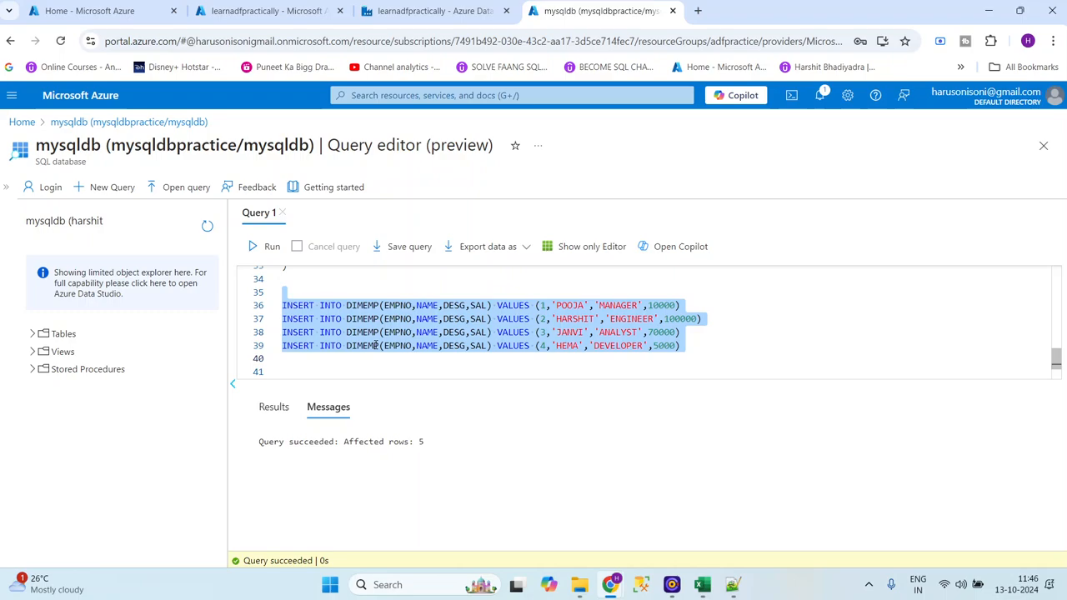
pyautogui.click(258, 246)
# Run the SELECT * FROM OLTEMP query on line 42 and look through the returned rows
pyautogui.click(337, 319)
pyautogui.press('Down')
pyautogui.press('Down')
pyautogui.press('Down')
pyautogui.press('Down')
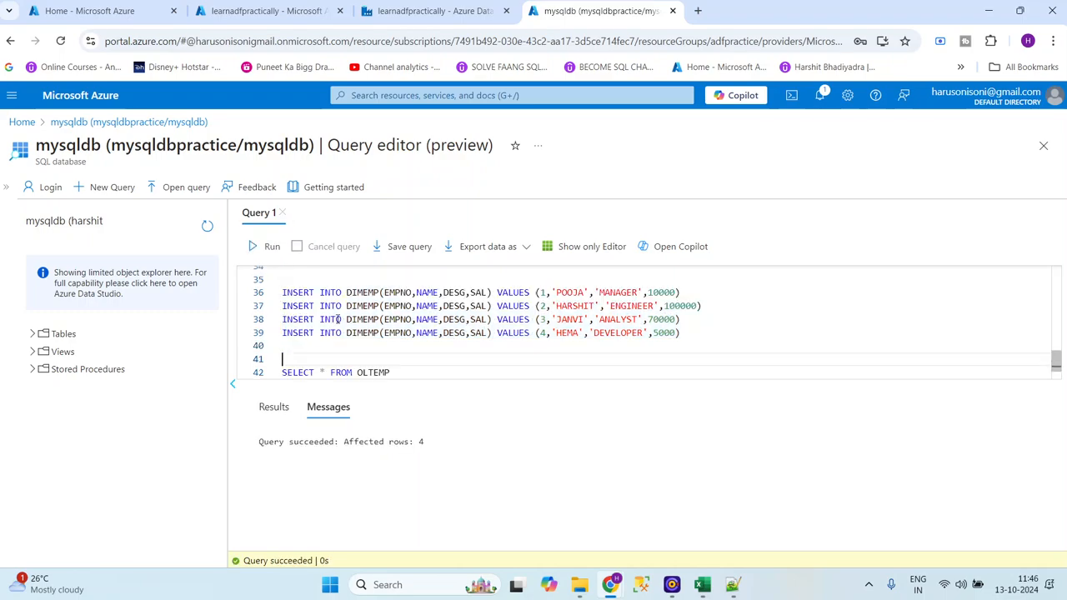
pyautogui.press('Up')
pyautogui.hotkey('shift', 'Up')
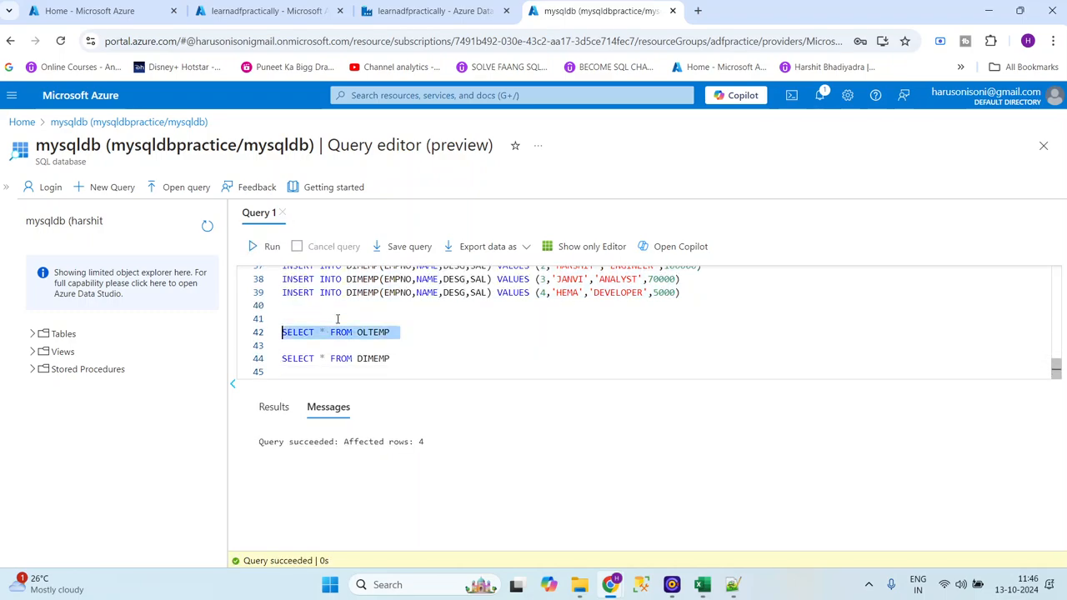
pyautogui.click(259, 246)
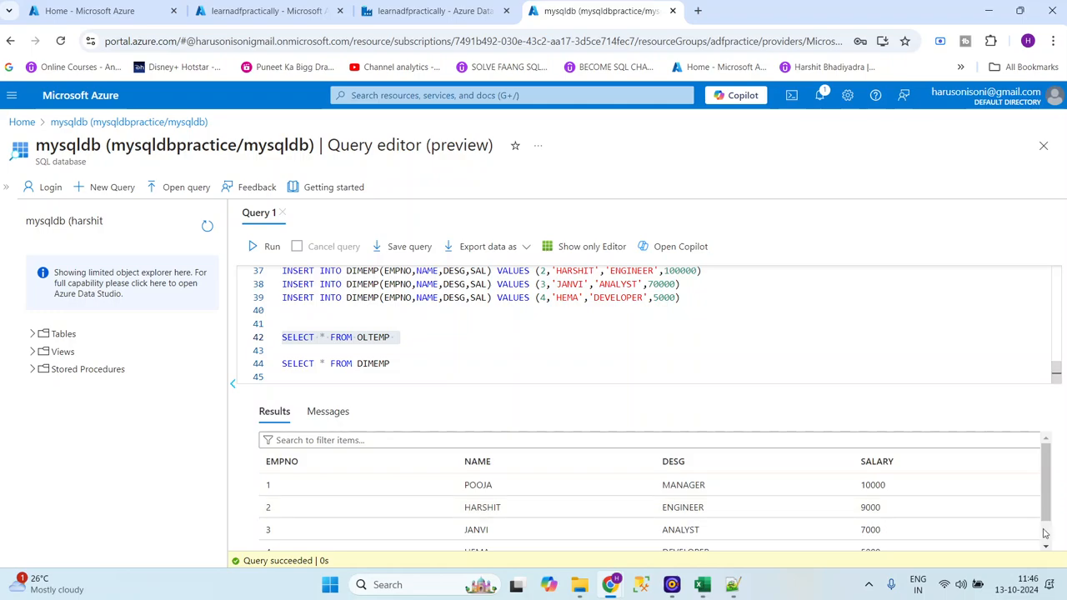
pyautogui.scroll(-2, 1045, 534)
# Run the SELECT * FROM DIMEMP query on line 44 and look through the returned rows
pyautogui.click(485, 373)
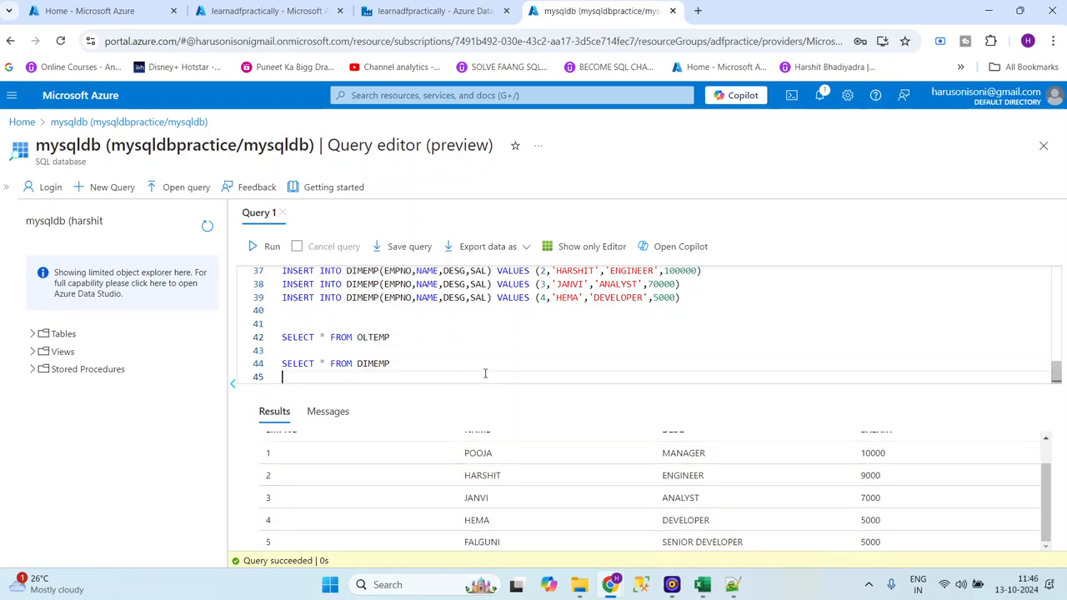
pyautogui.hotkey('shift', 'Up')
pyautogui.click(260, 245)
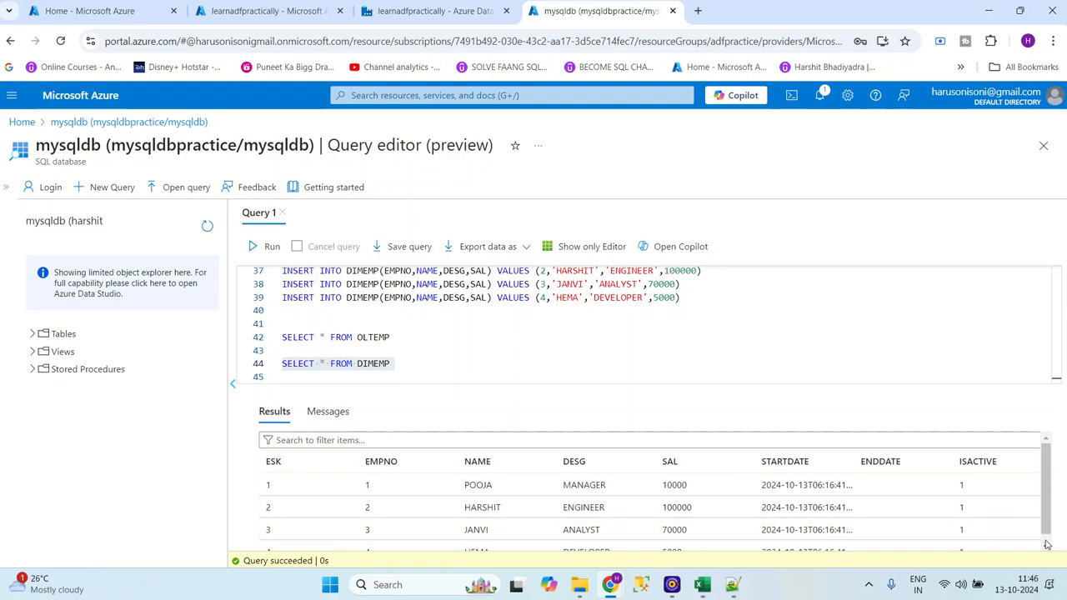
pyautogui.click(1047, 546)
pyautogui.click(501, 362)
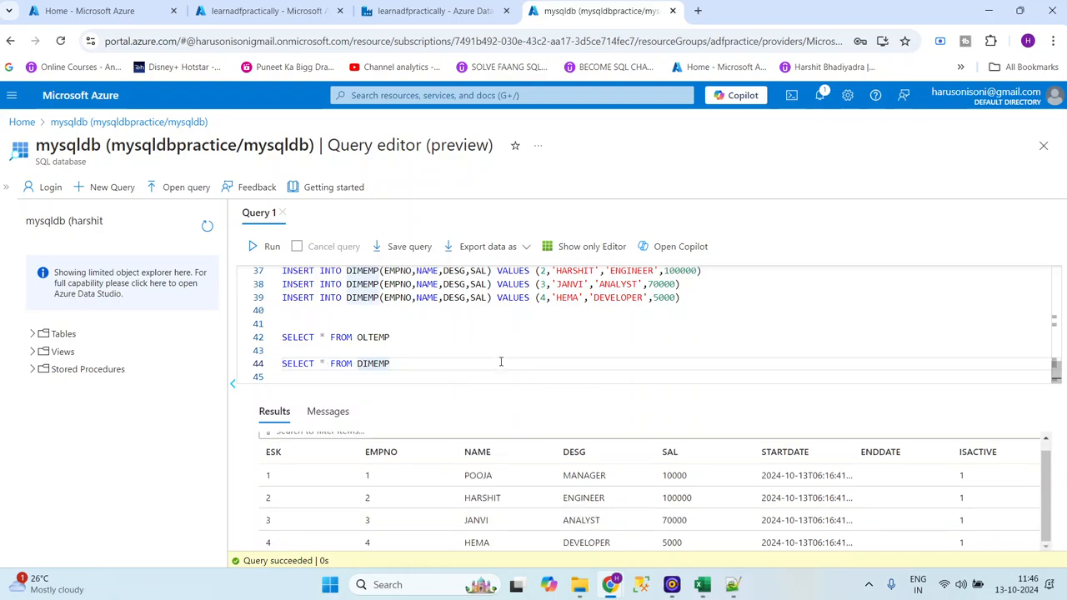
# Switch to the SCDTYPE_2 data flow in Azure Data Factory, refresh the lookup1 data preview, and examine its columns and lookup settings
pyautogui.click(380, 8)
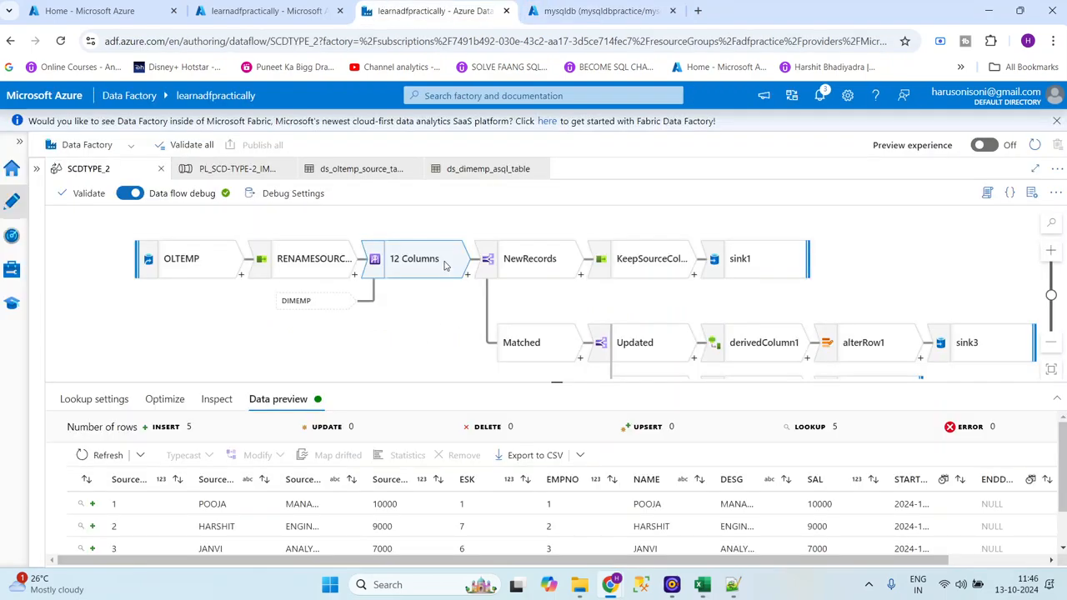
pyautogui.click(107, 455)
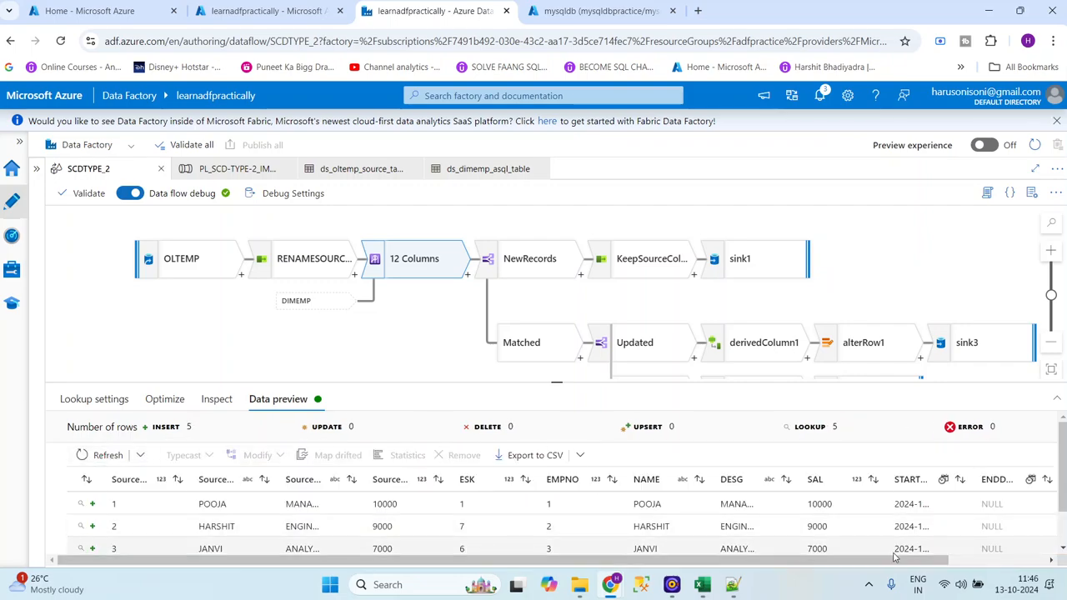
pyautogui.scroll(-2, 1063, 540)
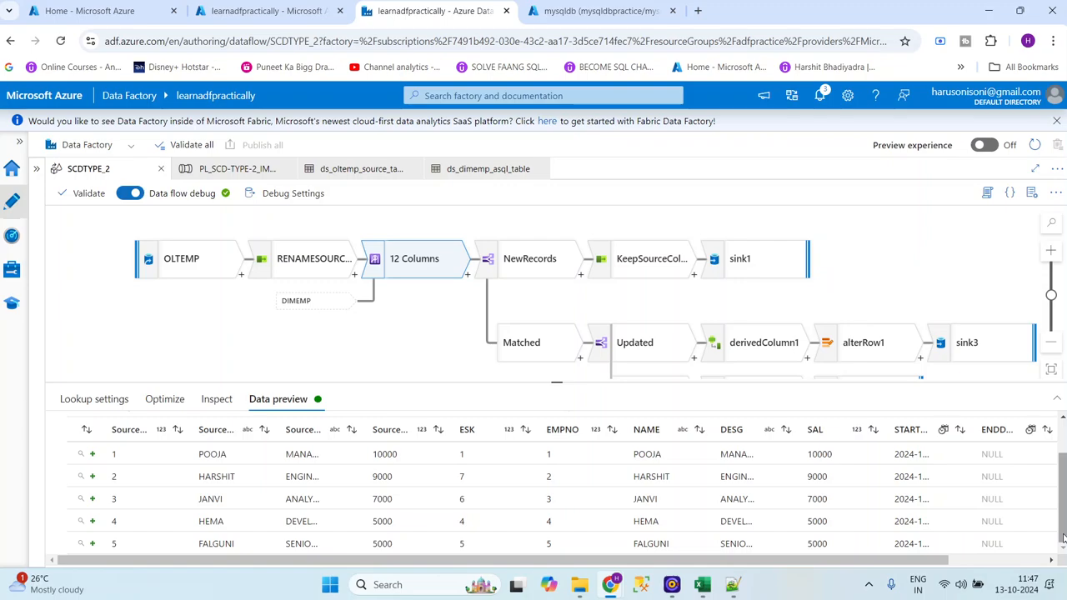
pyautogui.click(983, 561)
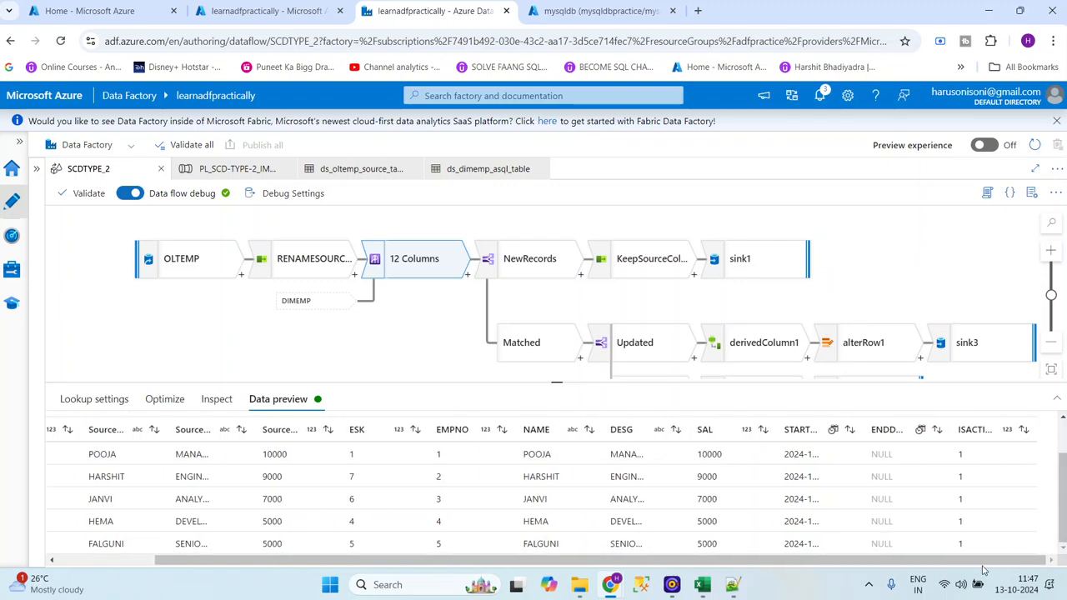
pyautogui.moveTo(984, 562); pyautogui.dragTo(827, 588)
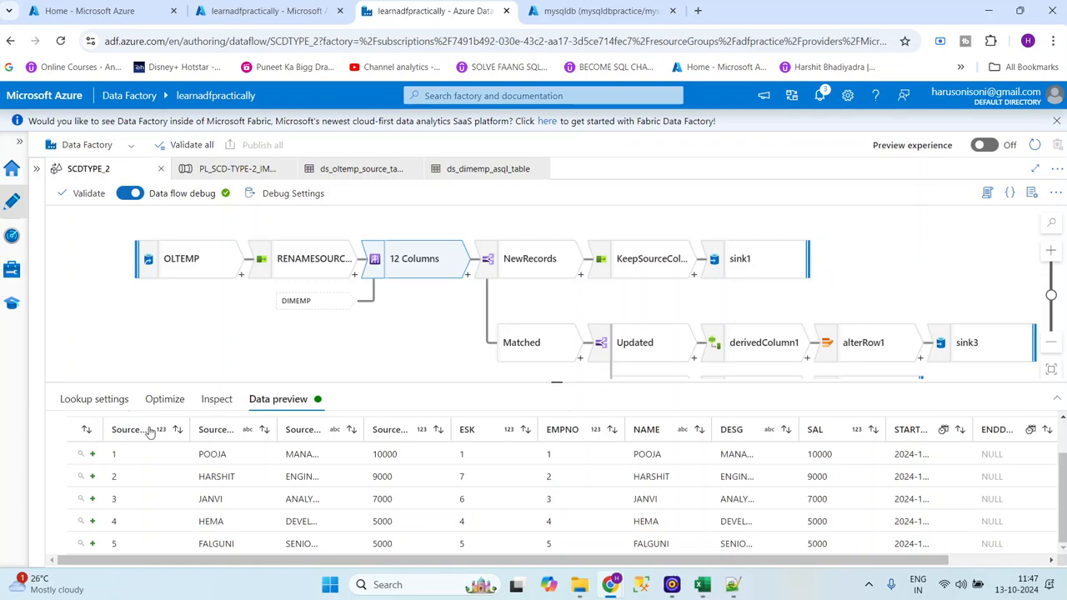
pyautogui.click(111, 402)
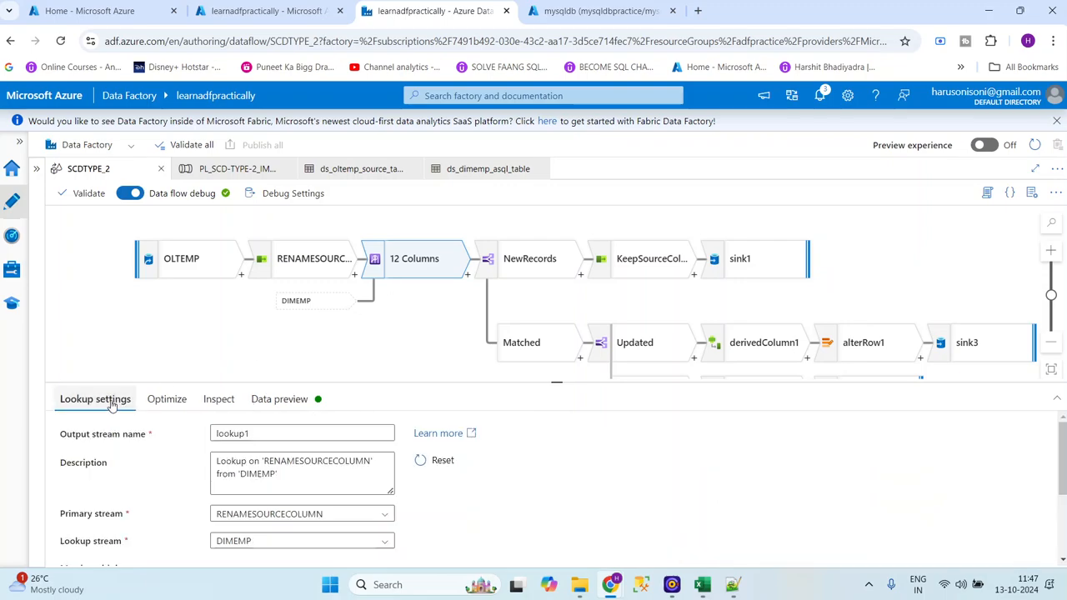
pyautogui.click(269, 400)
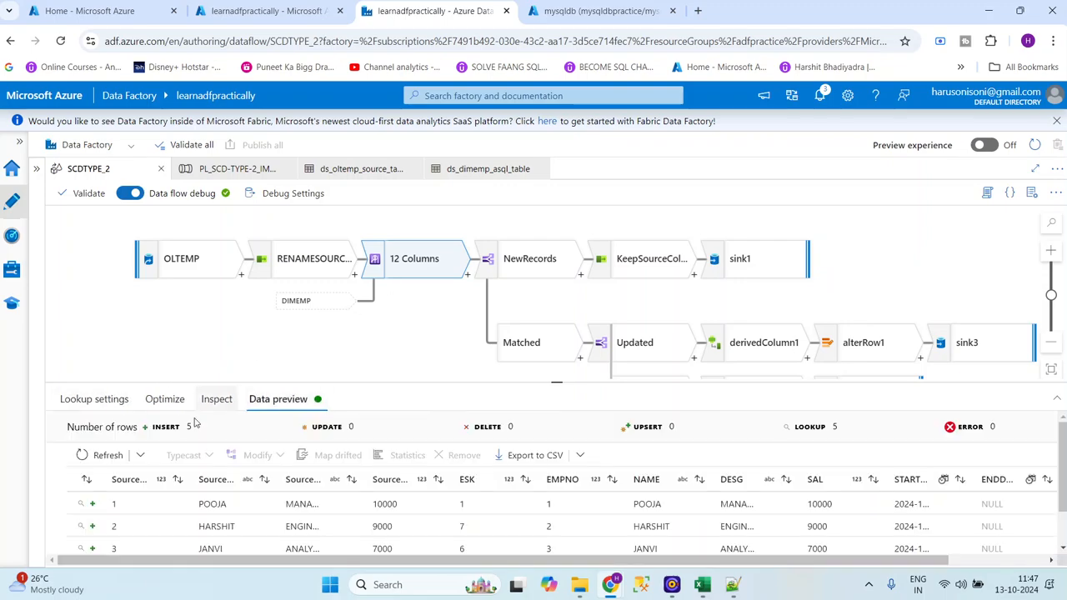
# Reload the lookup1 data preview again and compare the source columns with the DIMEMP columns for all rows
pyautogui.click(139, 455)
pyautogui.click(96, 498)
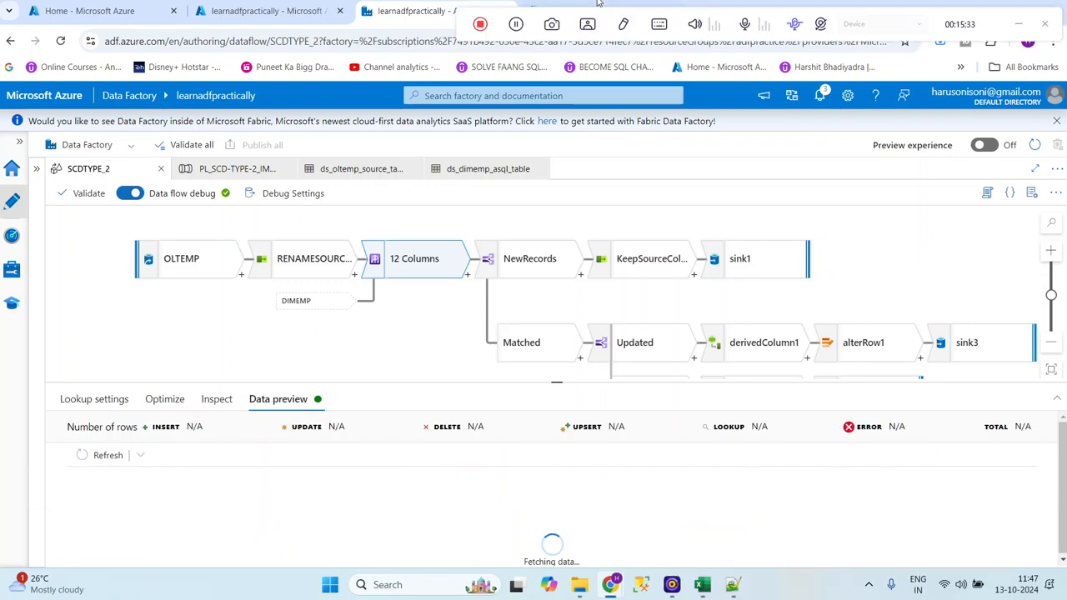
pyautogui.moveTo(531, 24)
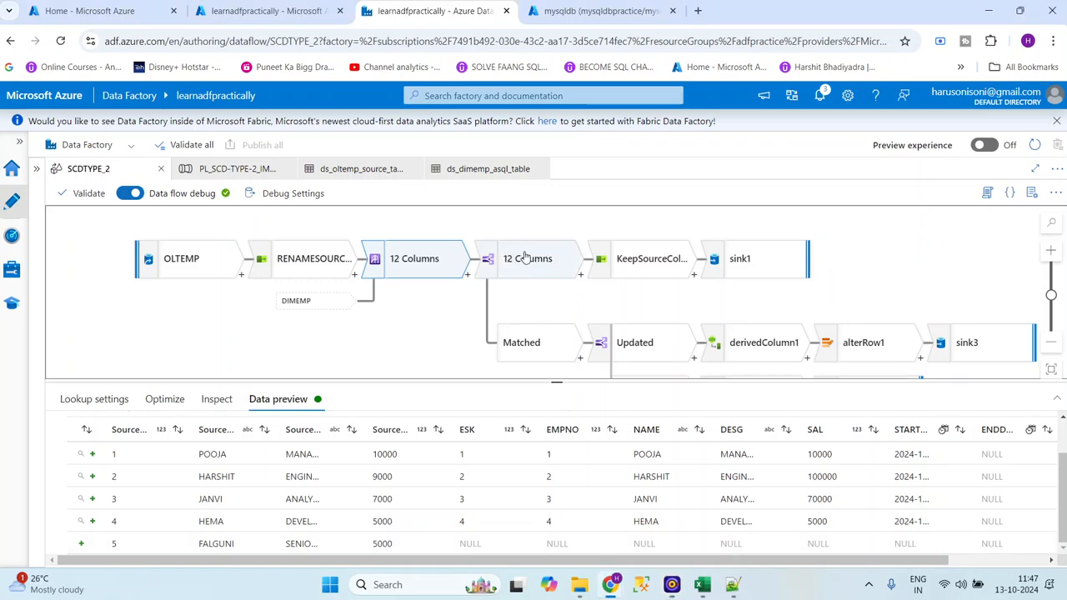
pyautogui.click(521, 257)
pyautogui.click(419, 254)
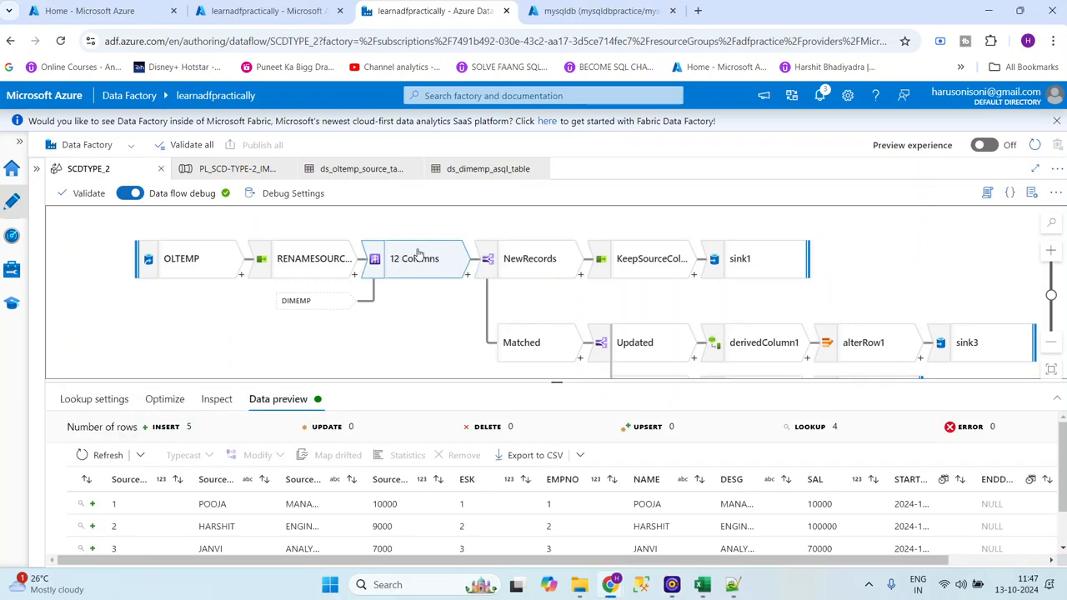
pyautogui.scroll(-2, 1060, 534)
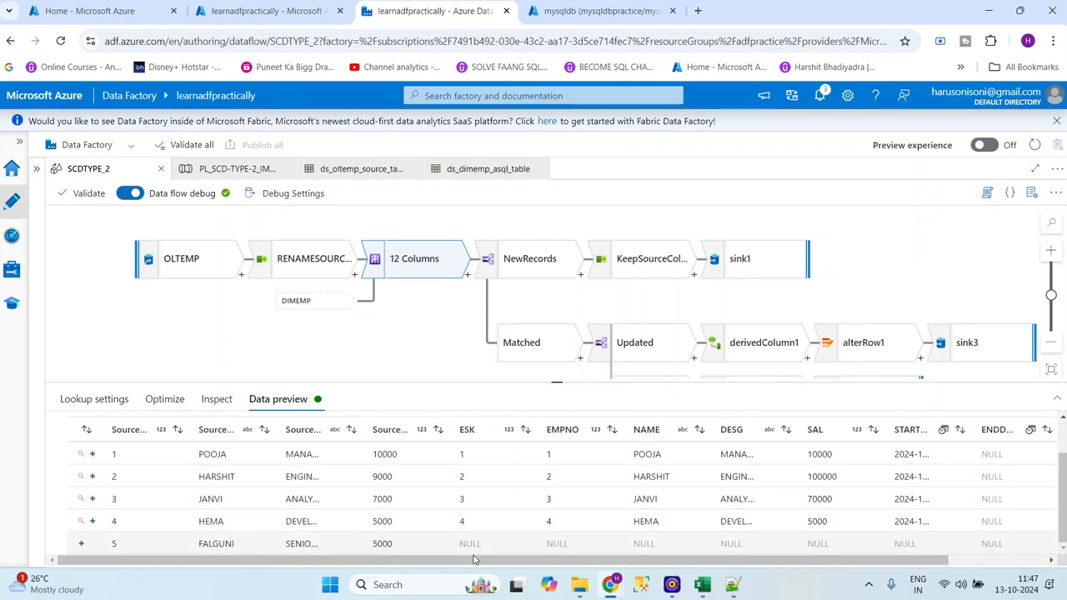
# Review the split1 conditional split's NewRecords and Matched conditions and the KeepSourceColumns select settings
pyautogui.click(531, 261)
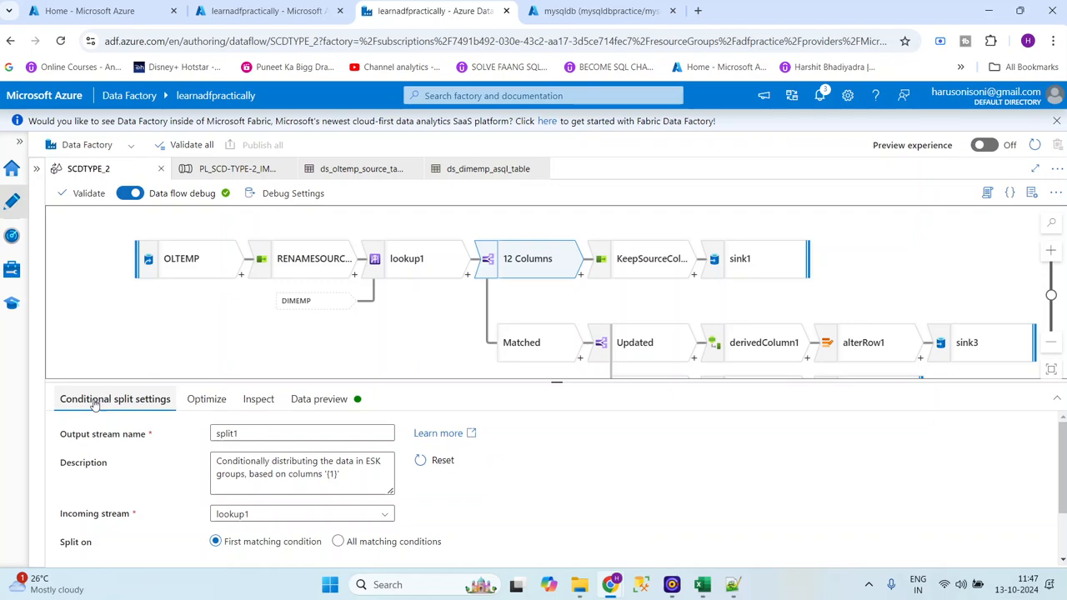
pyautogui.scroll(-1, 1063, 530)
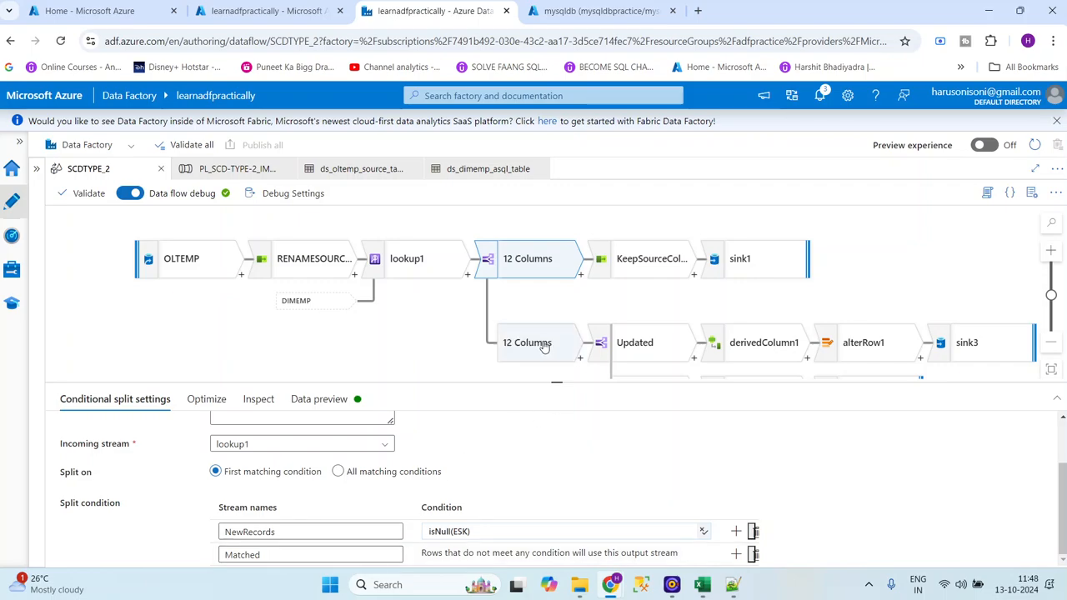
pyautogui.click(640, 255)
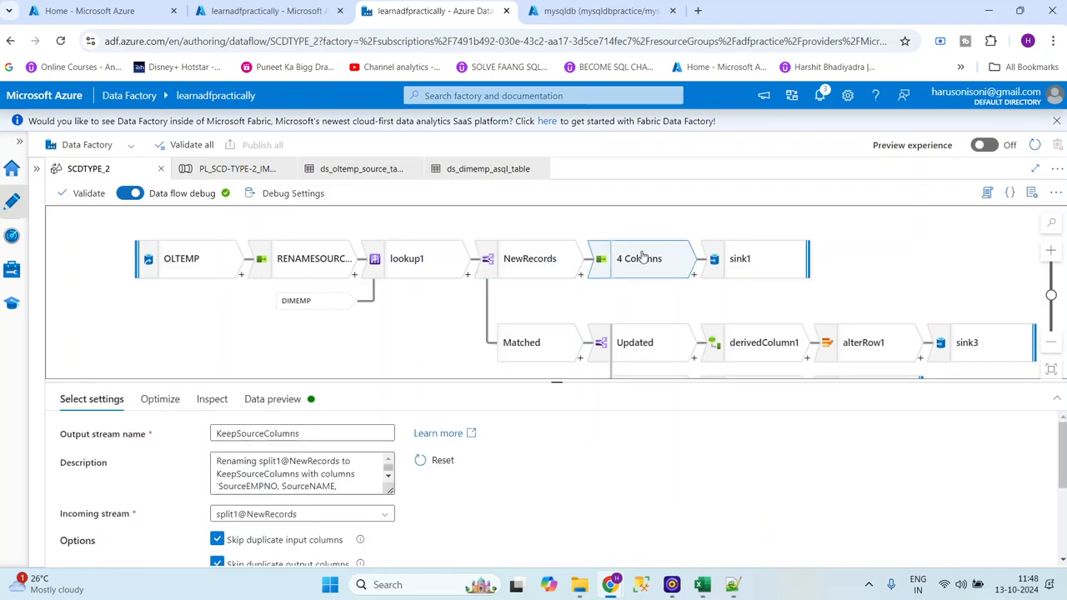
pyautogui.click(537, 264)
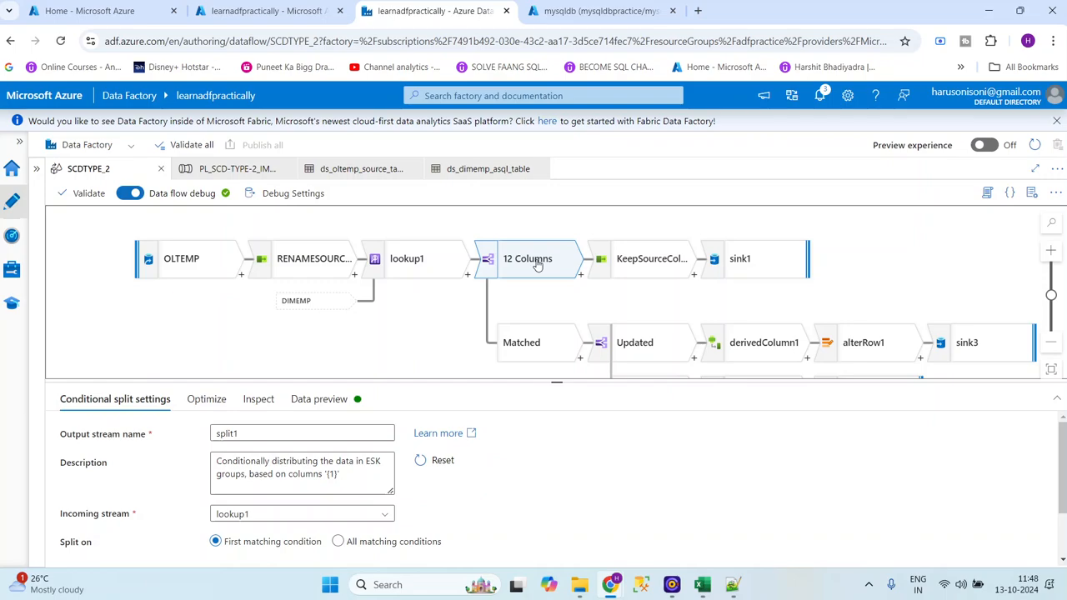
# Inspect the columns of the split1 conditional split and look through the KeepSourceColumns input column mappings
pyautogui.click(273, 400)
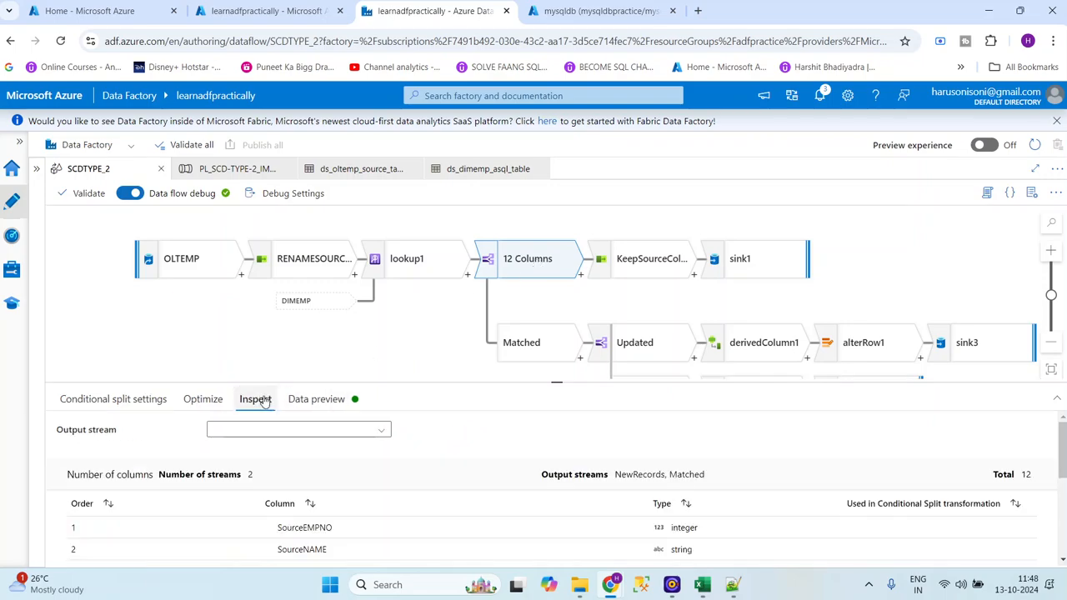
pyautogui.scroll(-3, 1062, 524)
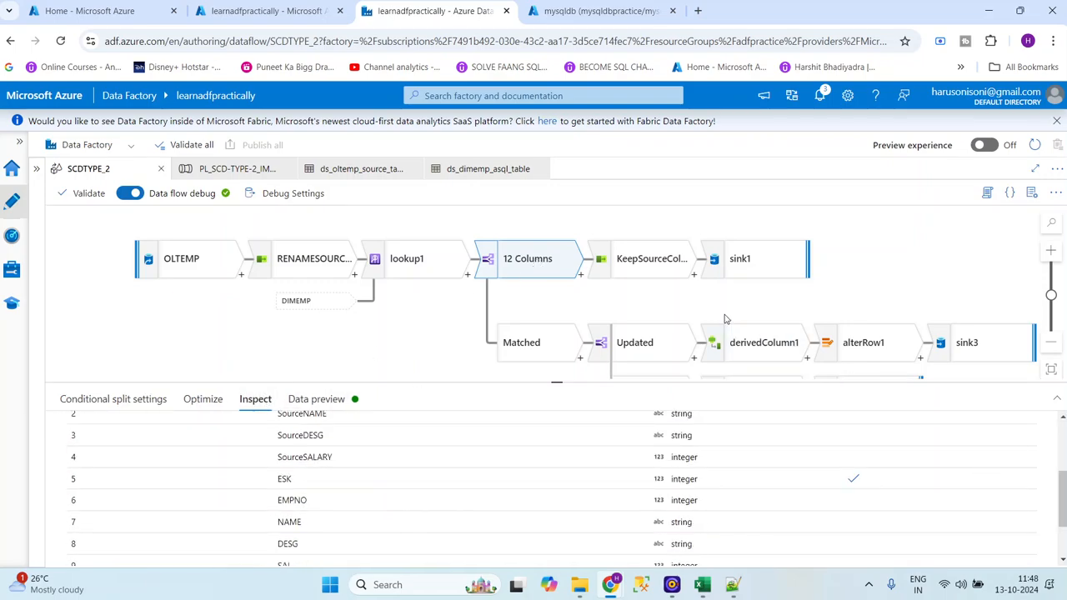
pyautogui.click(644, 260)
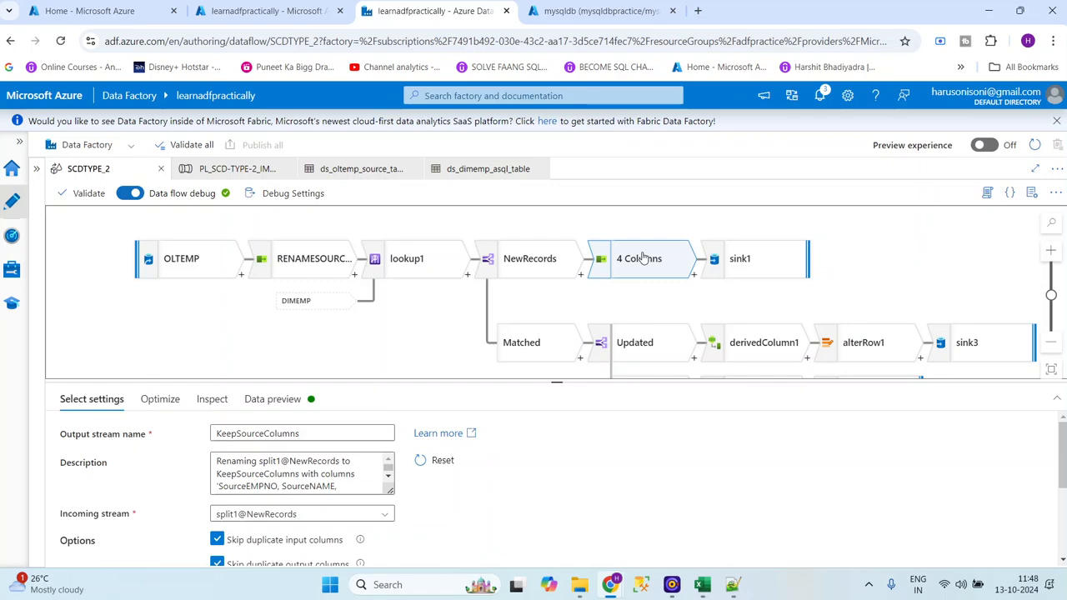
pyautogui.scroll(-3, 1064, 517)
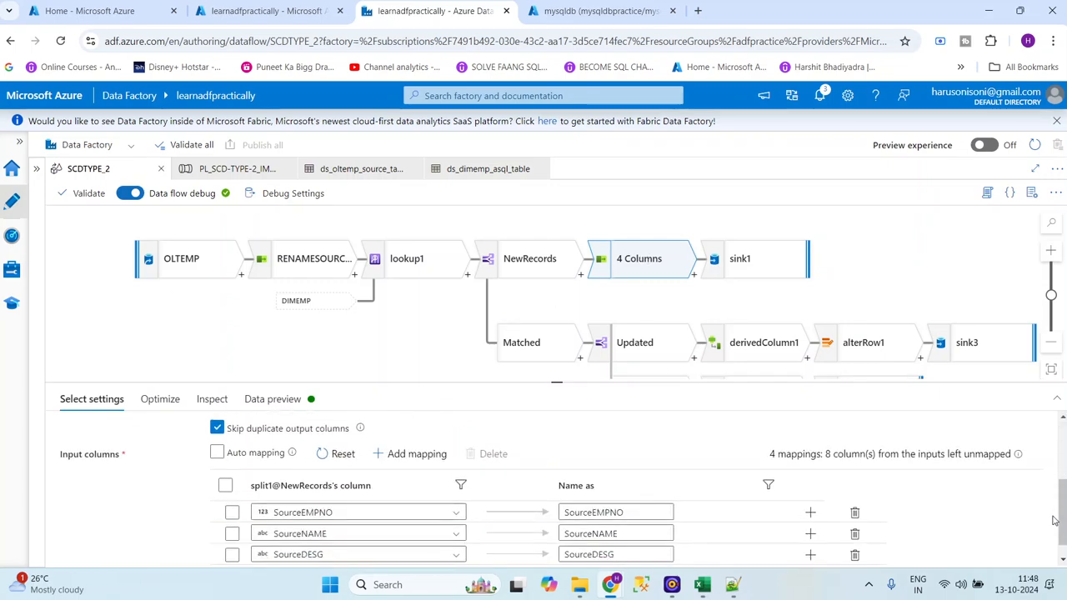
pyautogui.click(1062, 563)
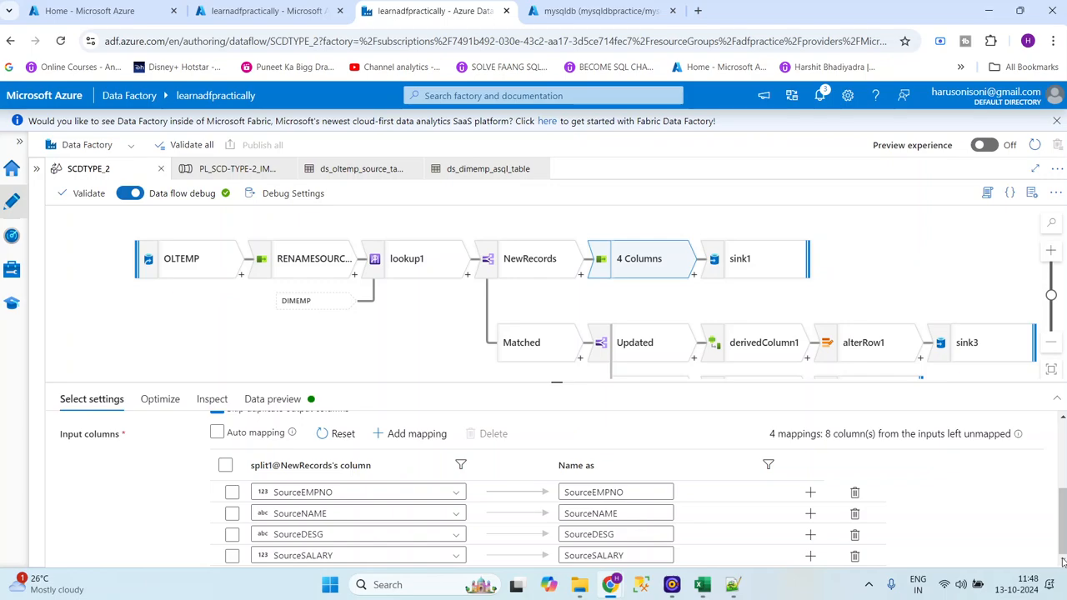
# Review sink1's mapping and sink settings, view its ds_dimemp_asql_table dataset's connection, and return to the SCDTYPE_2 data flow
pyautogui.click(752, 262)
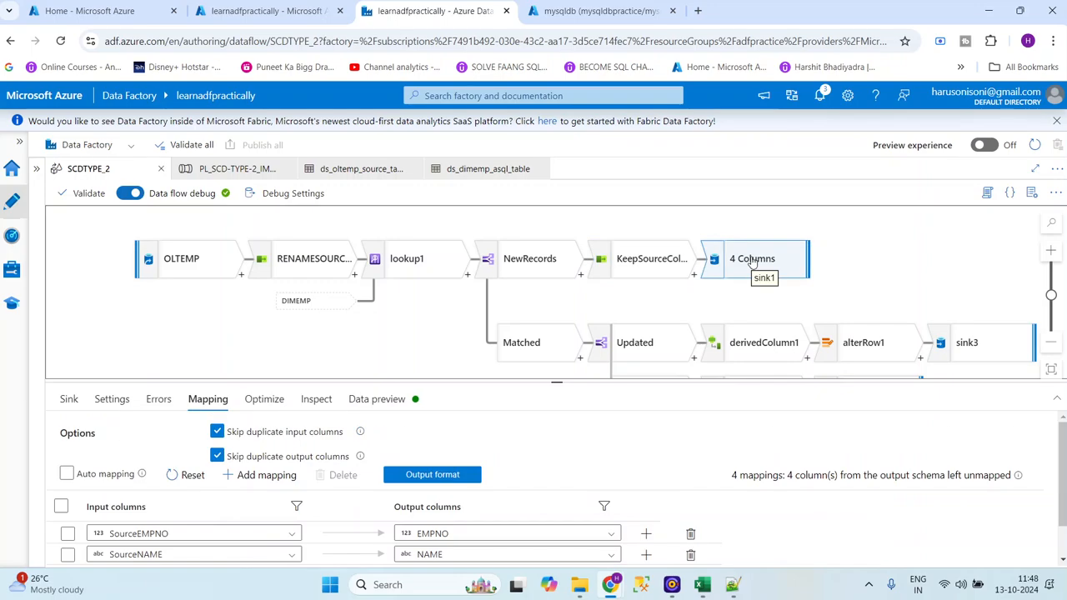
pyautogui.click(68, 400)
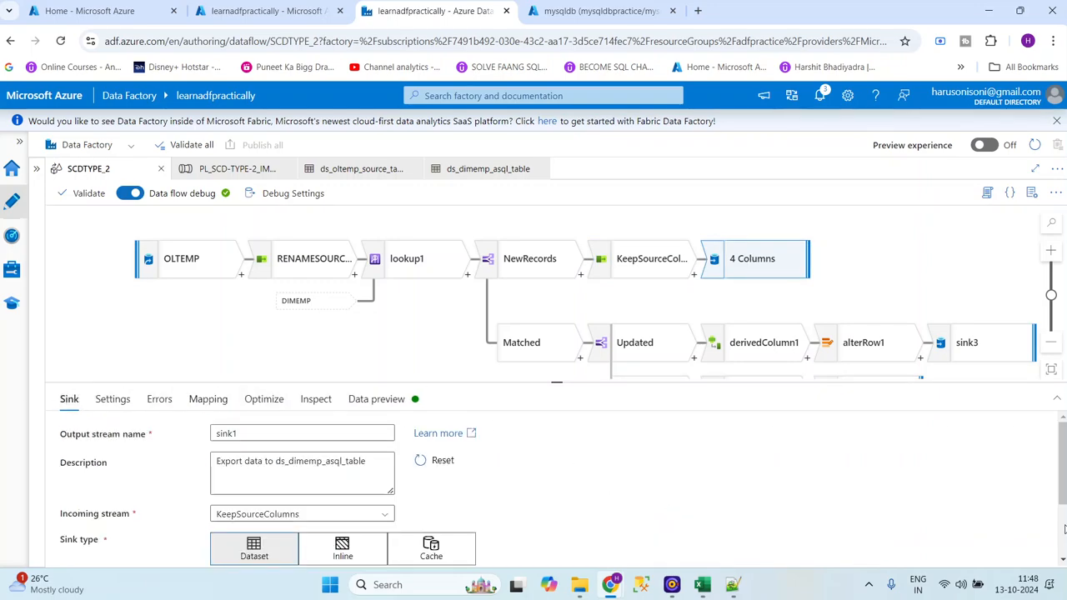
pyautogui.scroll(-3, 1059, 516)
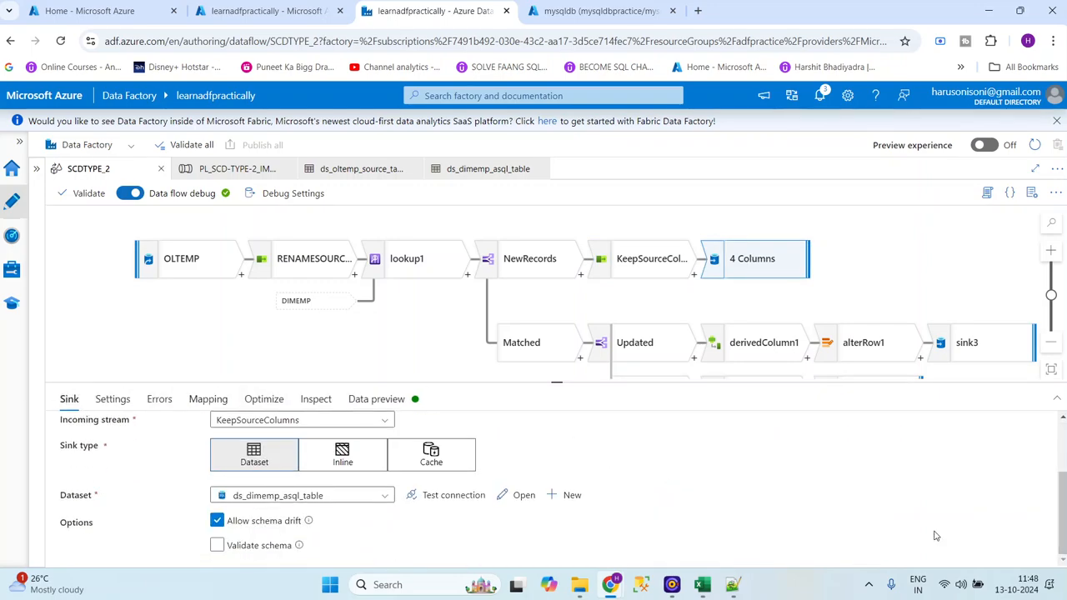
pyautogui.click(520, 494)
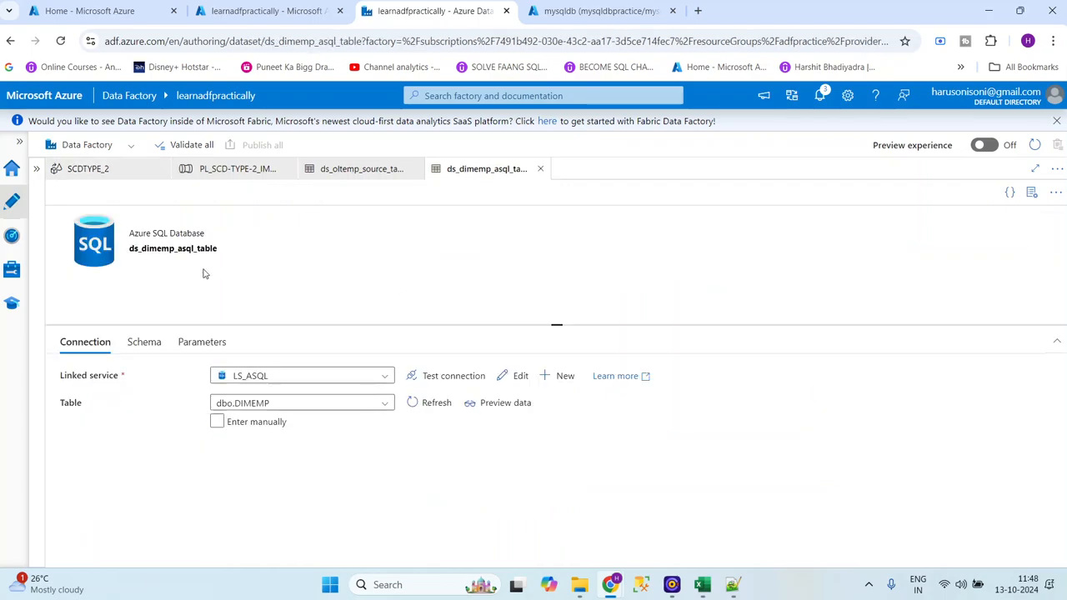
pyautogui.click(115, 174)
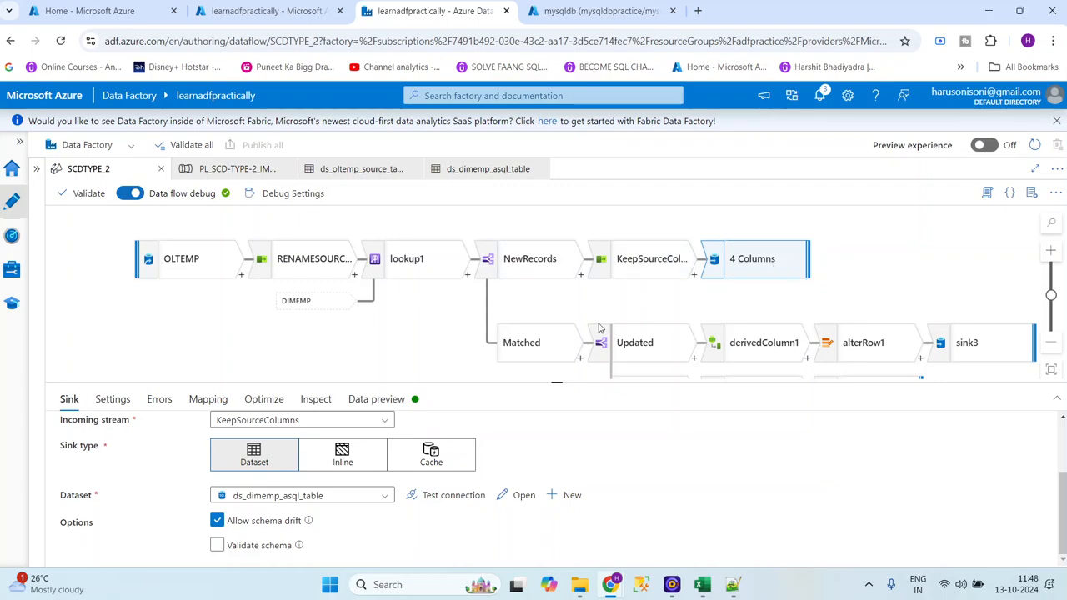
# Examine the Updated conditional split on the Matched stream, with its settings area enlarged to show the split condition
pyautogui.moveTo(863, 286); pyautogui.dragTo(709, 232)
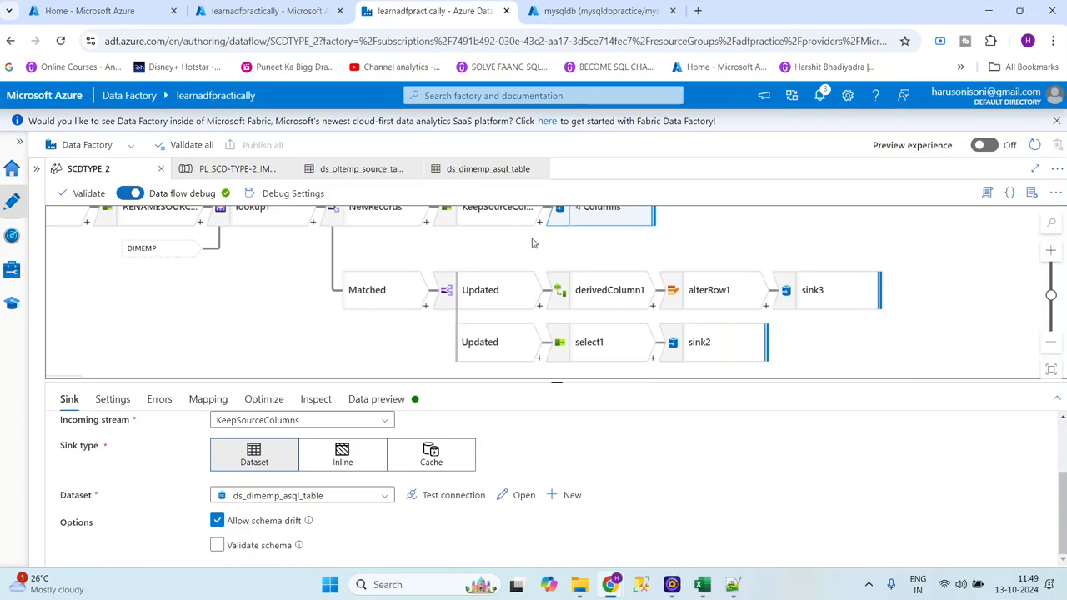
pyautogui.click(500, 286)
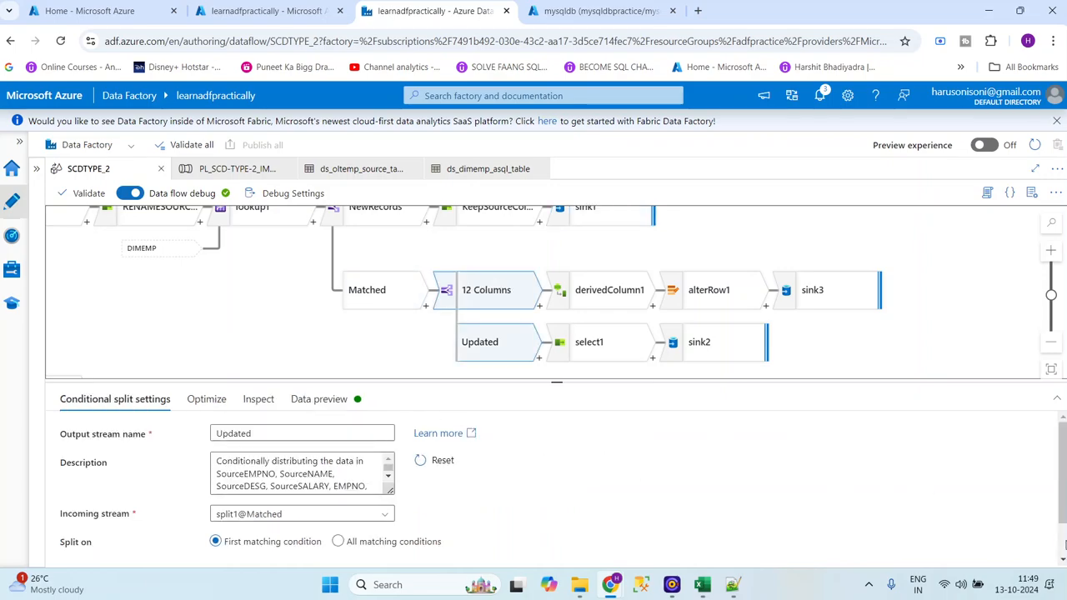
pyautogui.scroll(-1, 1064, 544)
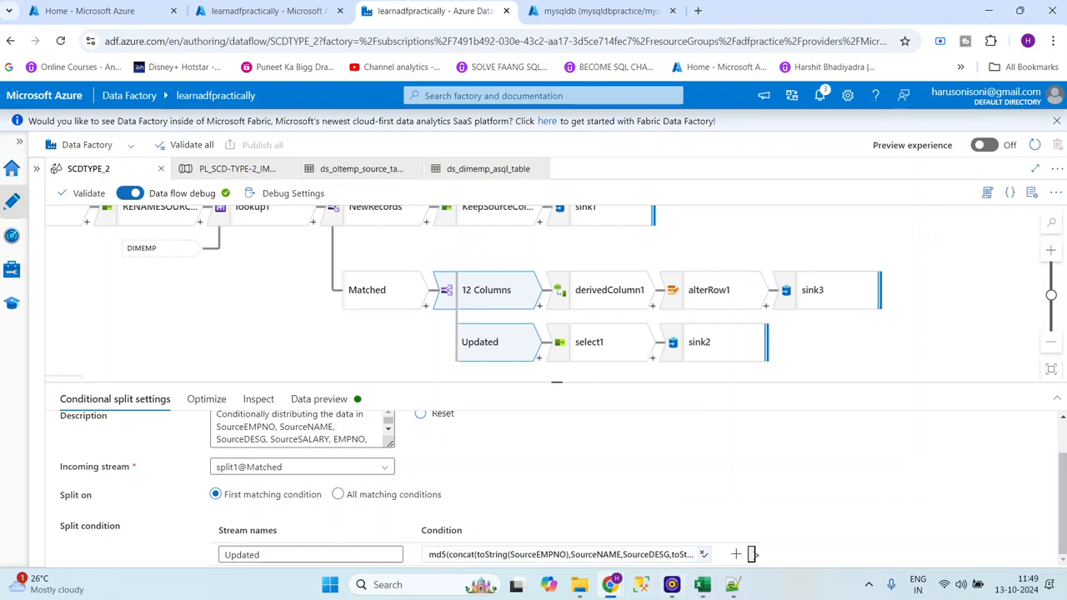
pyautogui.click(550, 554)
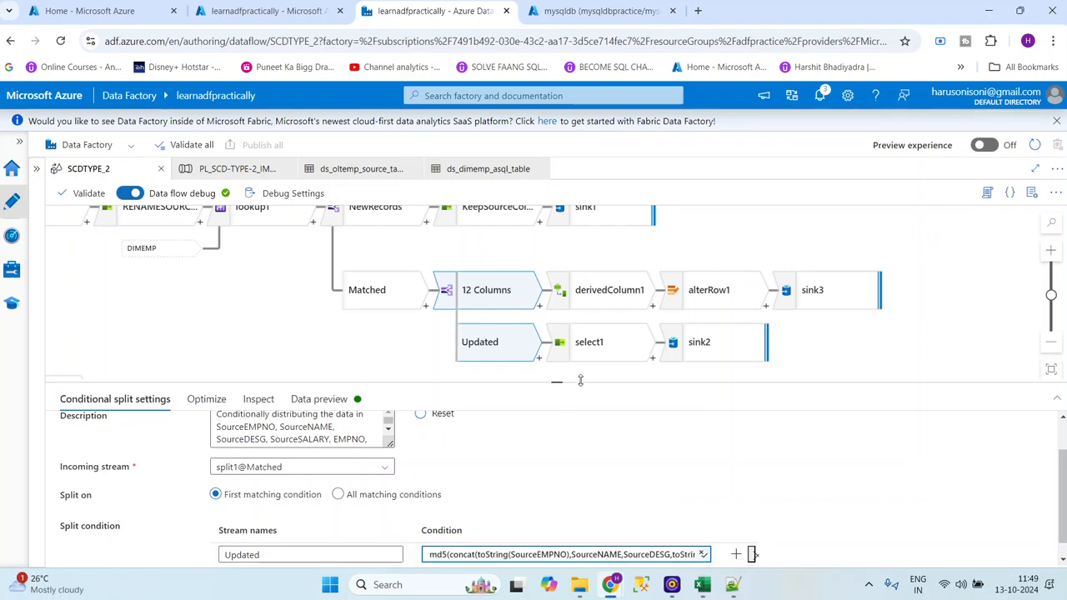
pyautogui.moveTo(580, 381); pyautogui.dragTo(579, 305)
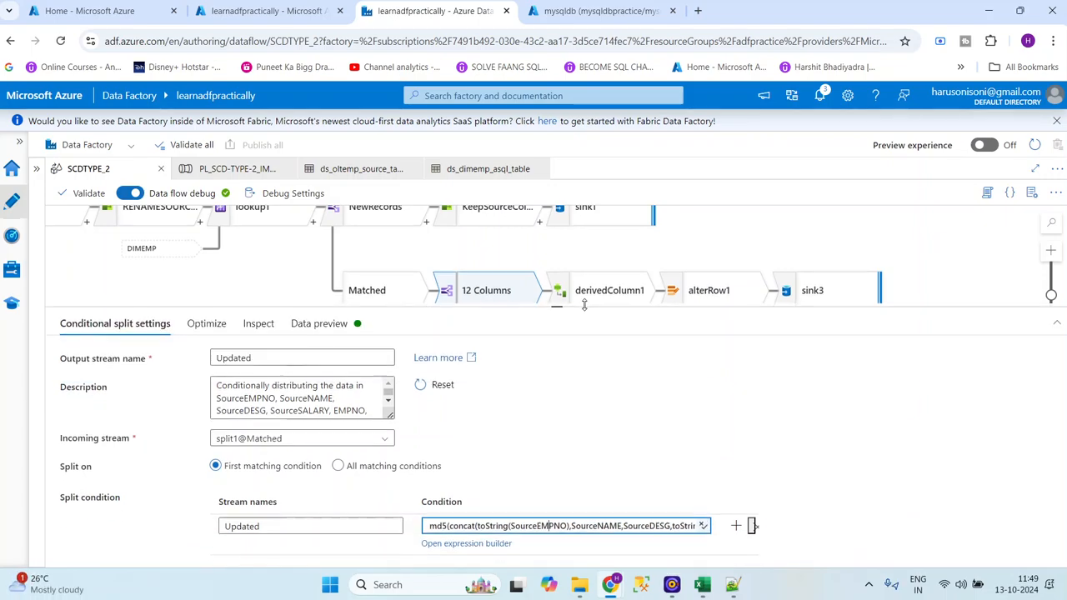
# Open the Updated split condition in the Dataflow expression builder, examine its md5 comparison of source and dimension columns, and close the builder
pyautogui.doubleClick(480, 549)
pyautogui.click(479, 526)
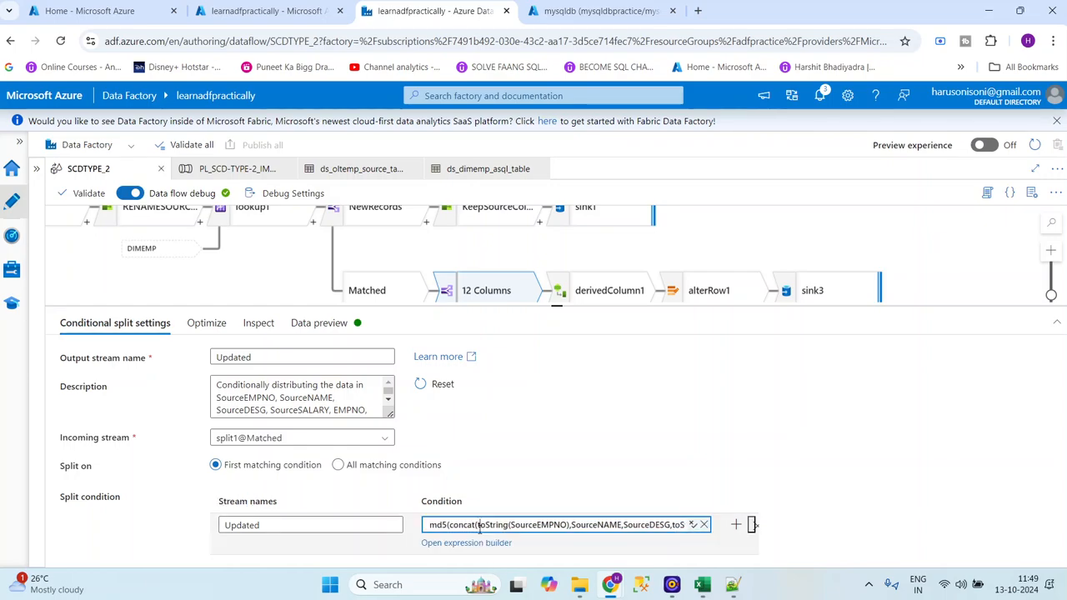
pyautogui.tripleClick(481, 549)
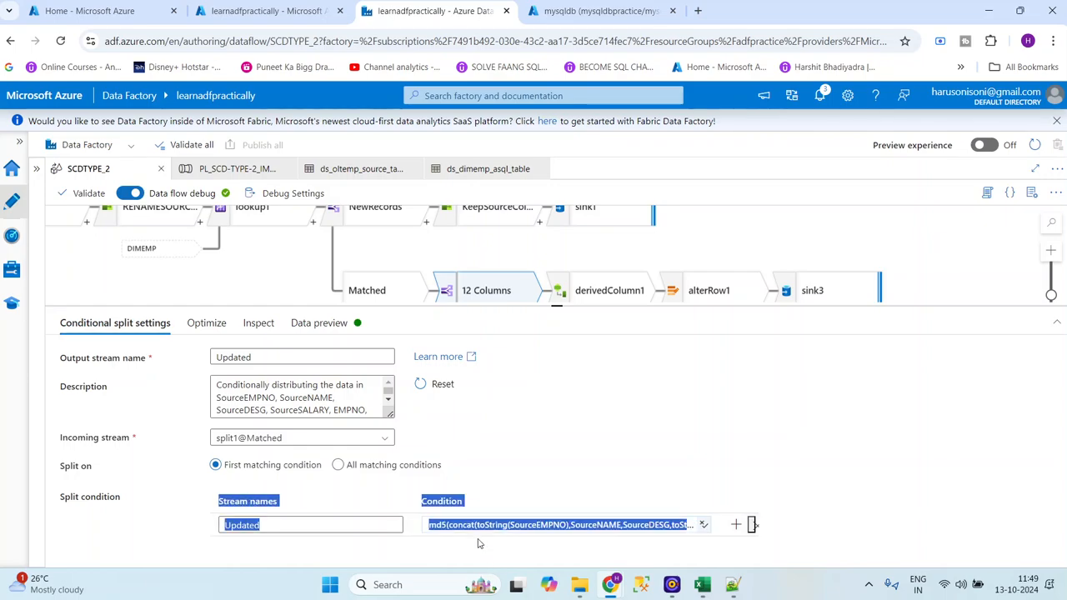
pyautogui.doubleClick(494, 526)
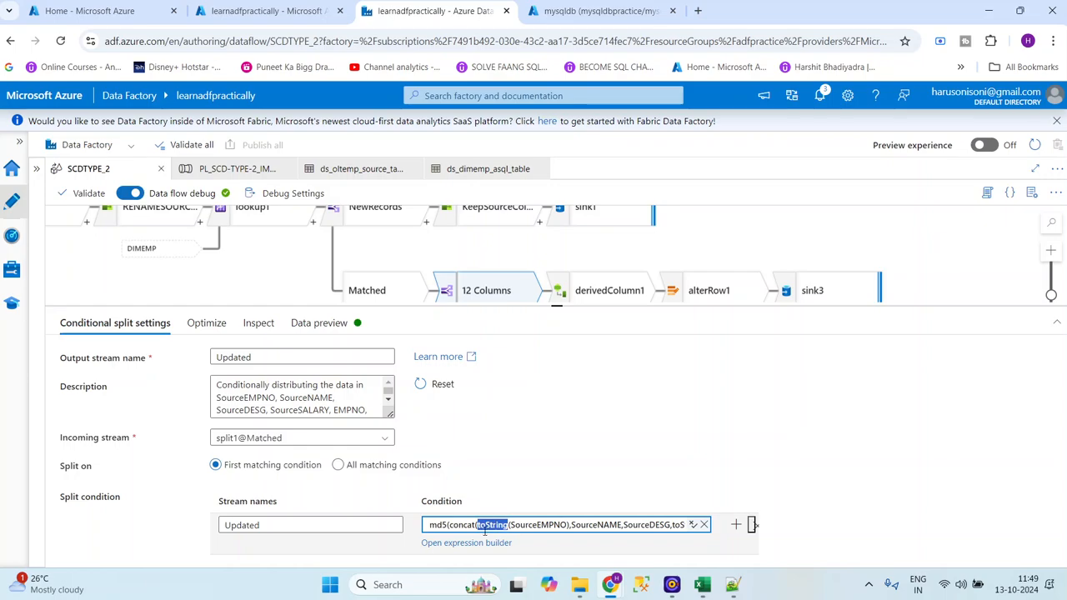
pyautogui.rightClick(479, 550)
pyautogui.click(465, 540)
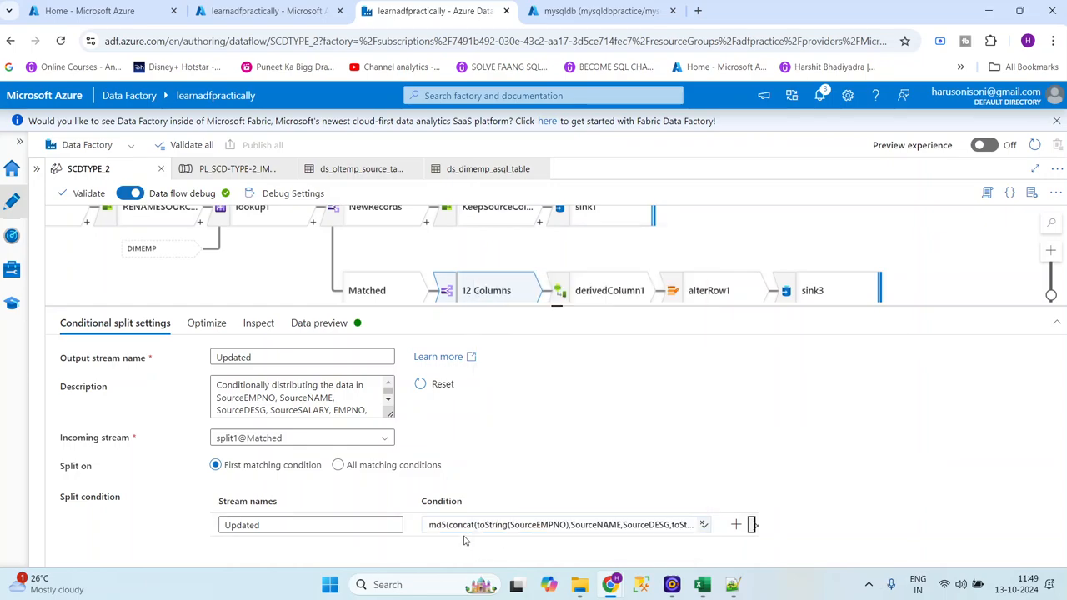
pyautogui.click(460, 524)
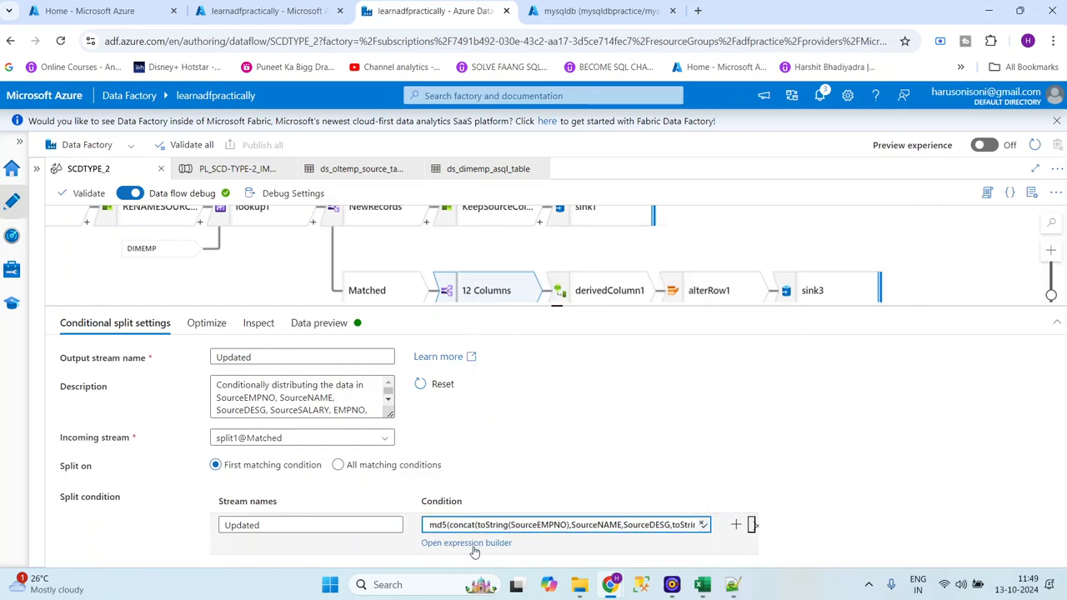
pyautogui.rightClick(474, 549)
pyautogui.click(459, 533)
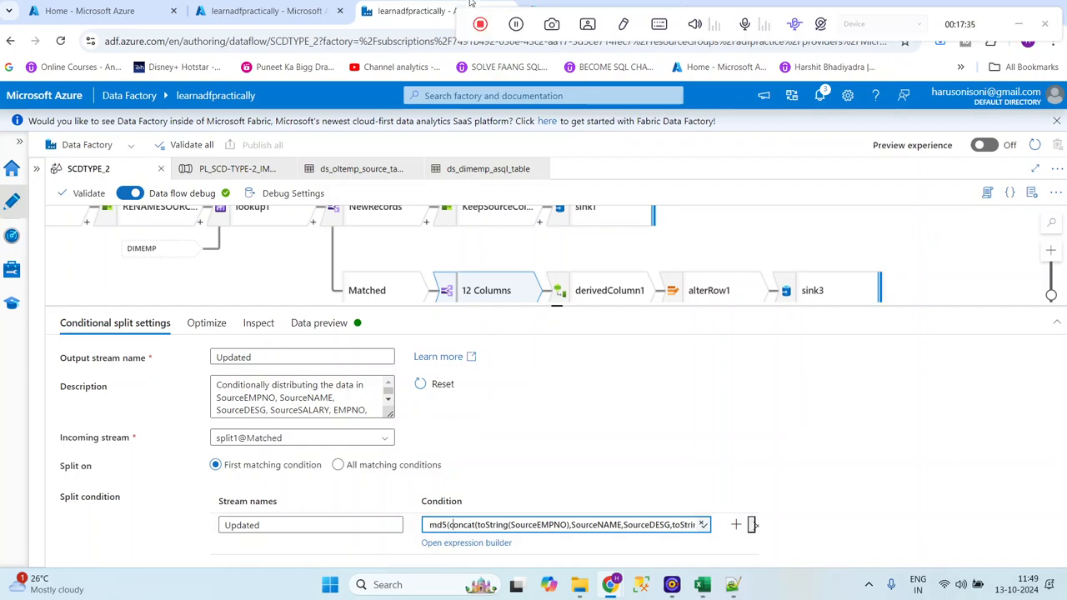
pyautogui.click(516, 26)
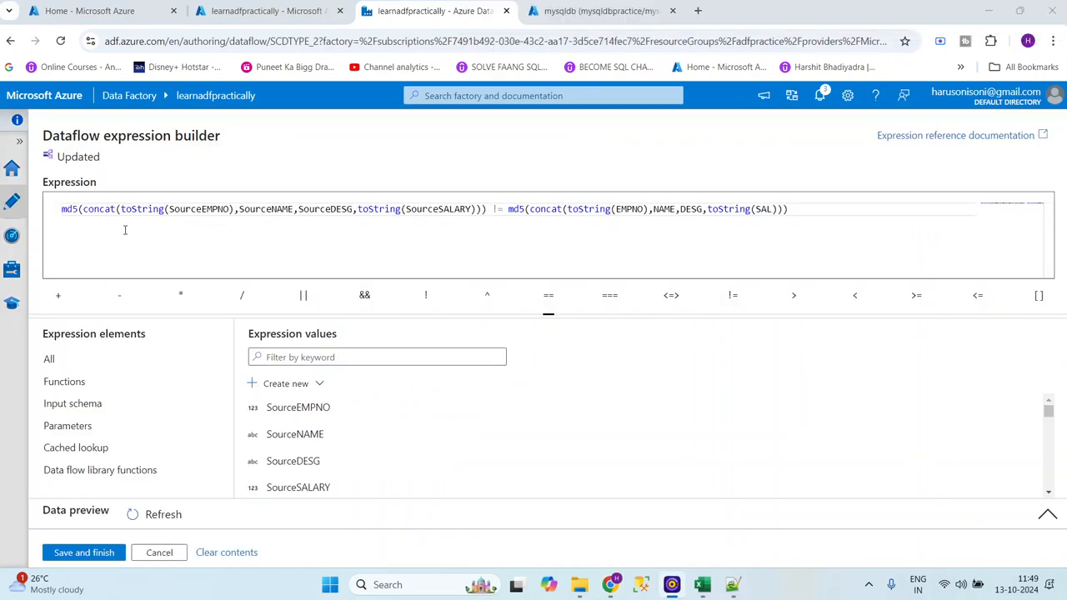
pyautogui.moveTo(82, 217)
pyautogui.doubleClick(197, 210)
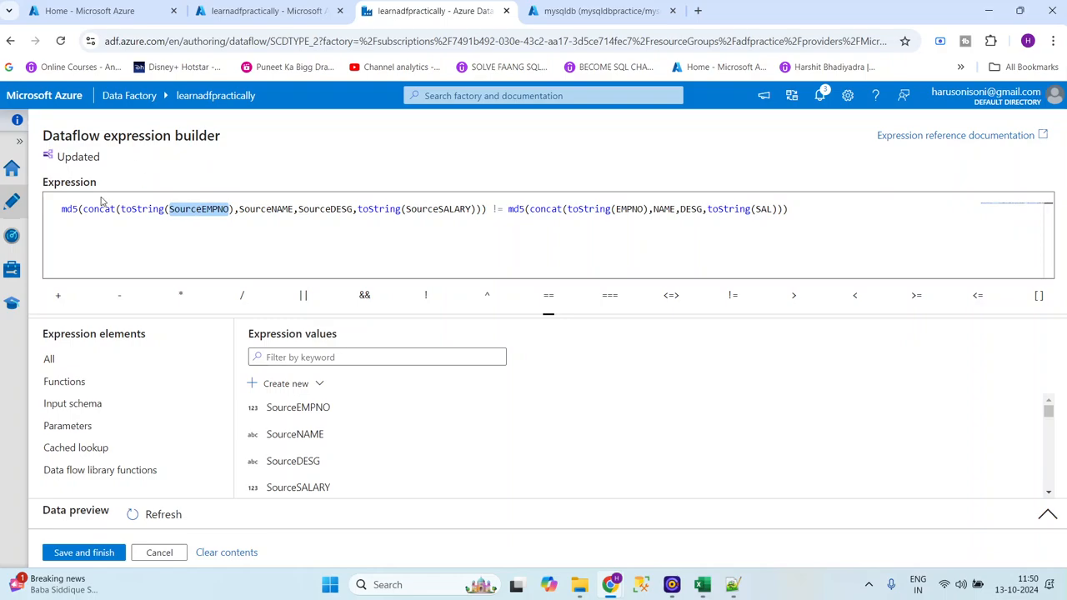
pyautogui.click(80, 553)
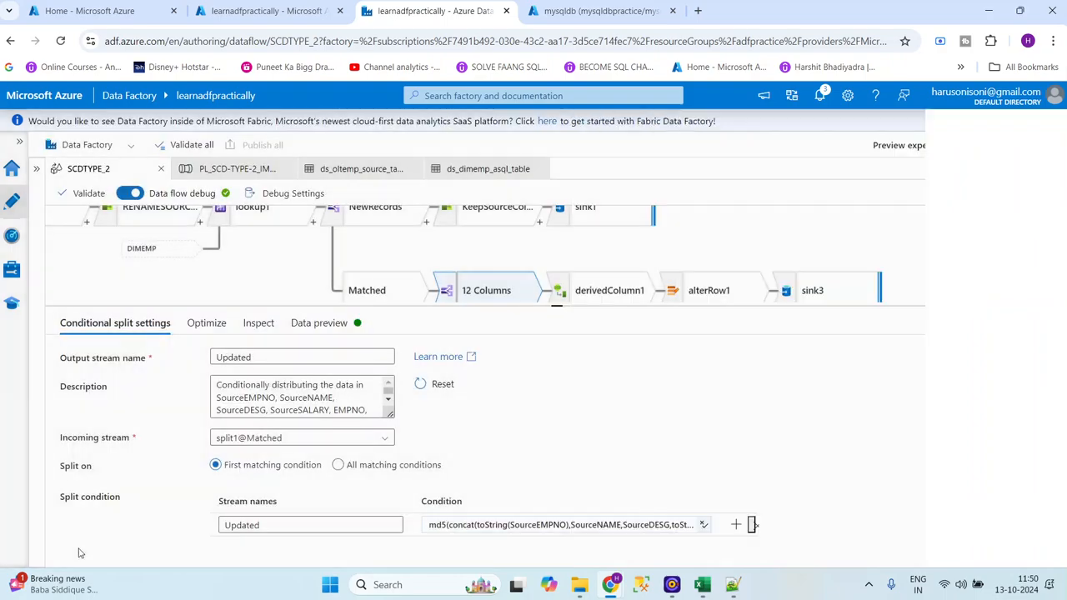
# Review derivedColumn1's ENDDATE and ISACTIVE expressions against the Updated split, and check alterRow1's Update if condition
pyautogui.click(596, 287)
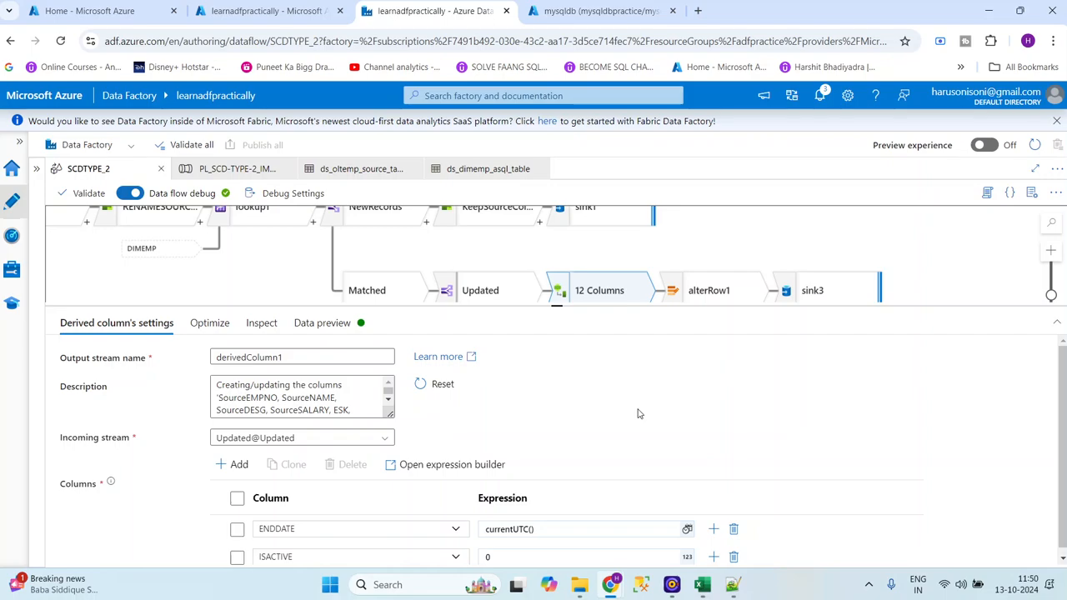
pyautogui.click(489, 298)
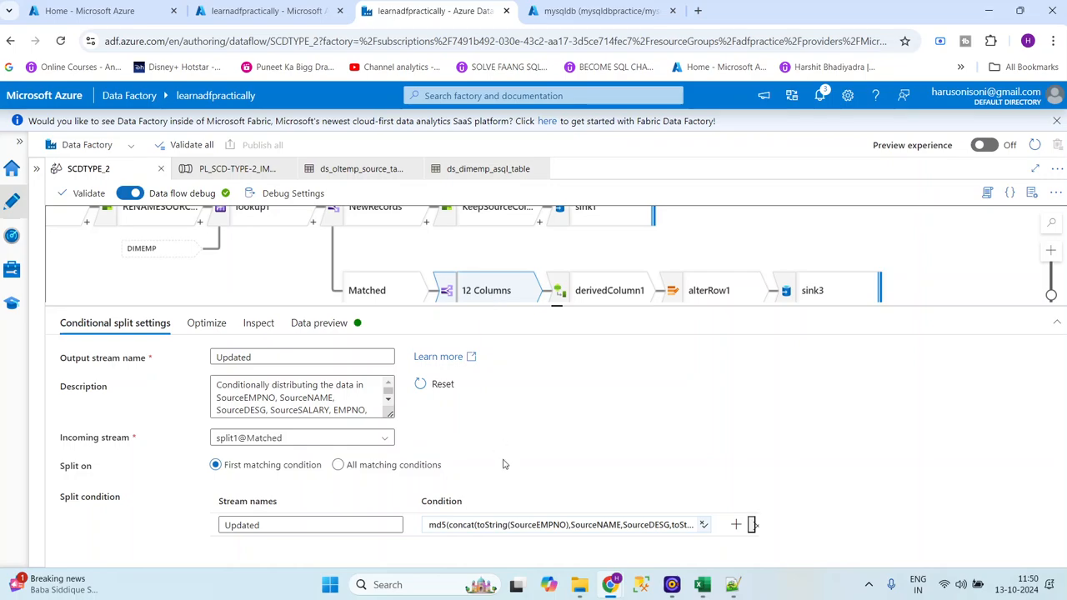
pyautogui.click(602, 290)
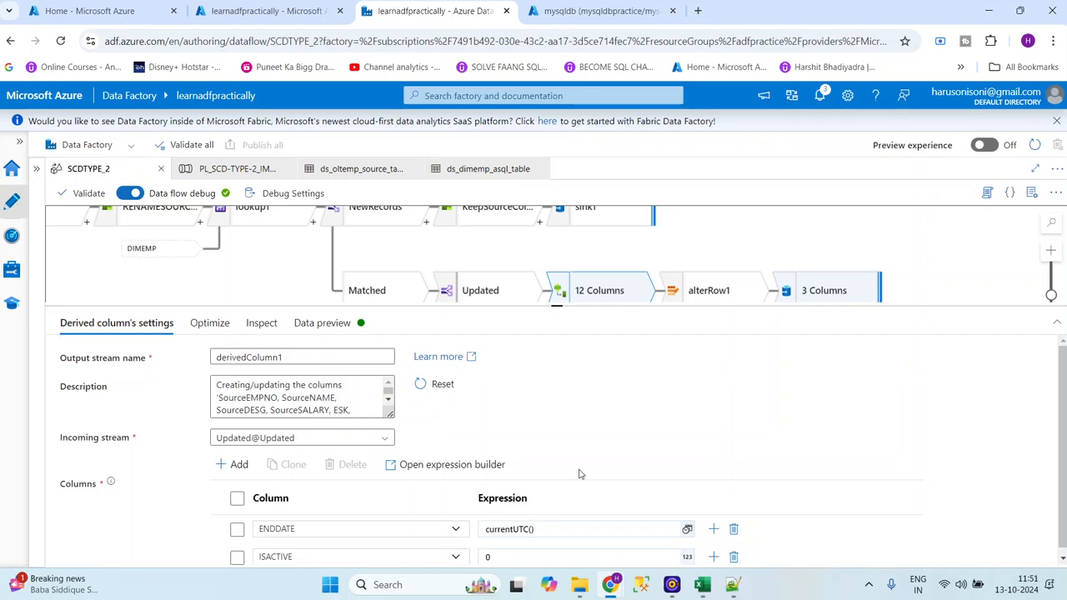
pyautogui.click(725, 288)
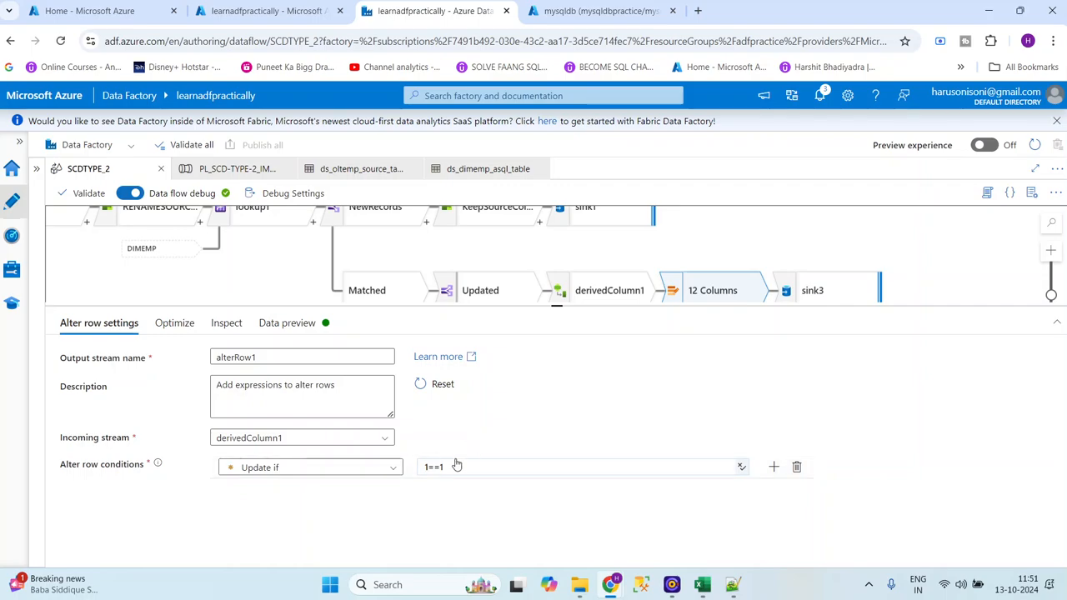
# Refresh the derivedColumn1 data preview, compare its rows with Sheet3 of the SCD Type-2 workbook in Excel, and return to Azure Data Factory
pyautogui.click(614, 288)
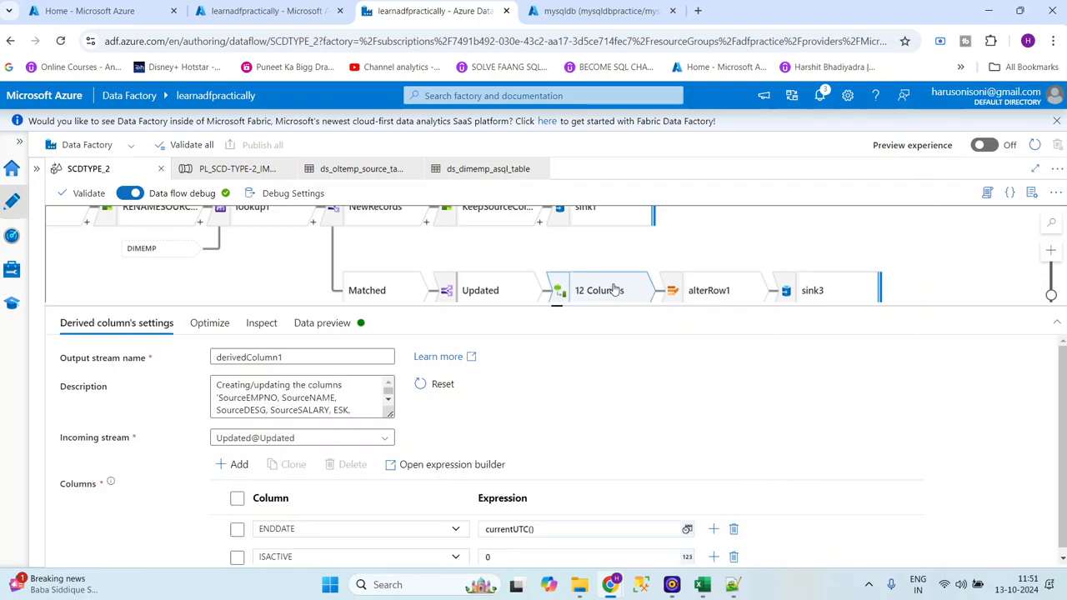
pyautogui.click(320, 323)
pyautogui.click(96, 382)
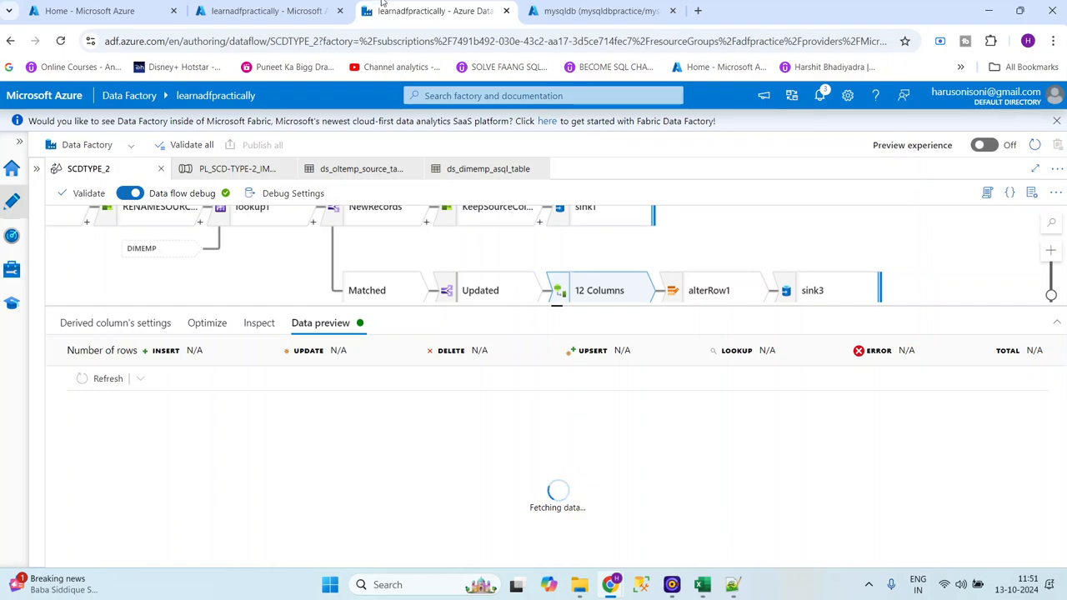
pyautogui.moveTo(548, 3)
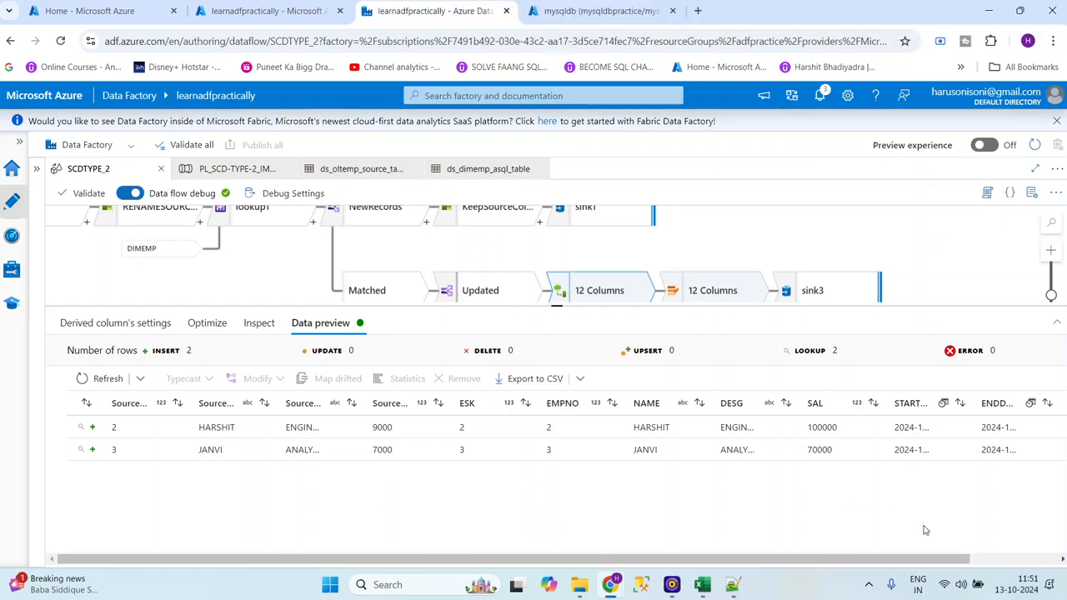
pyautogui.moveTo(703, 584)
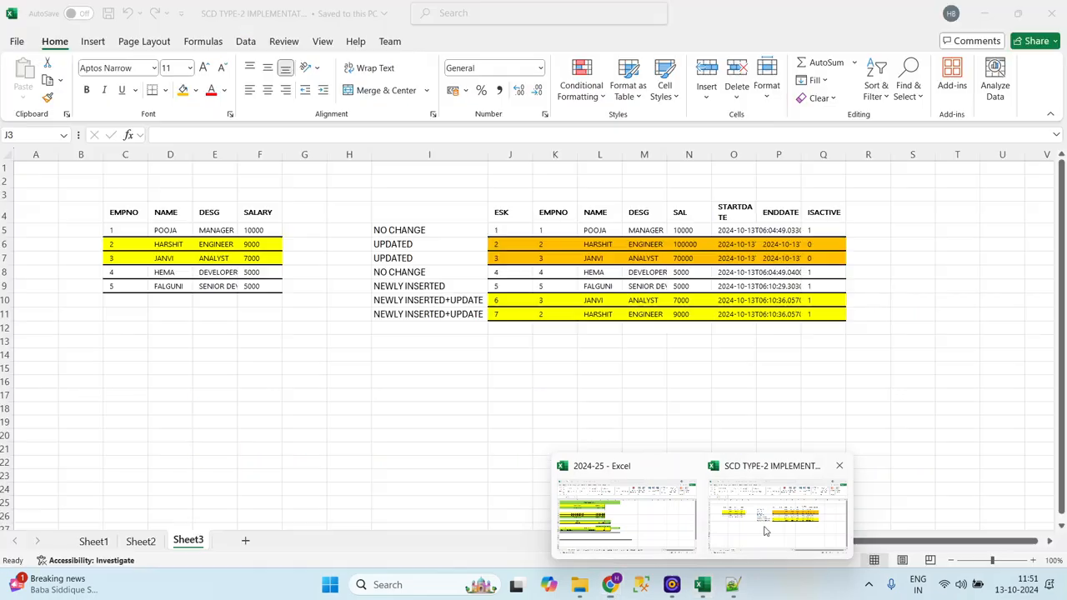
pyautogui.click(762, 525)
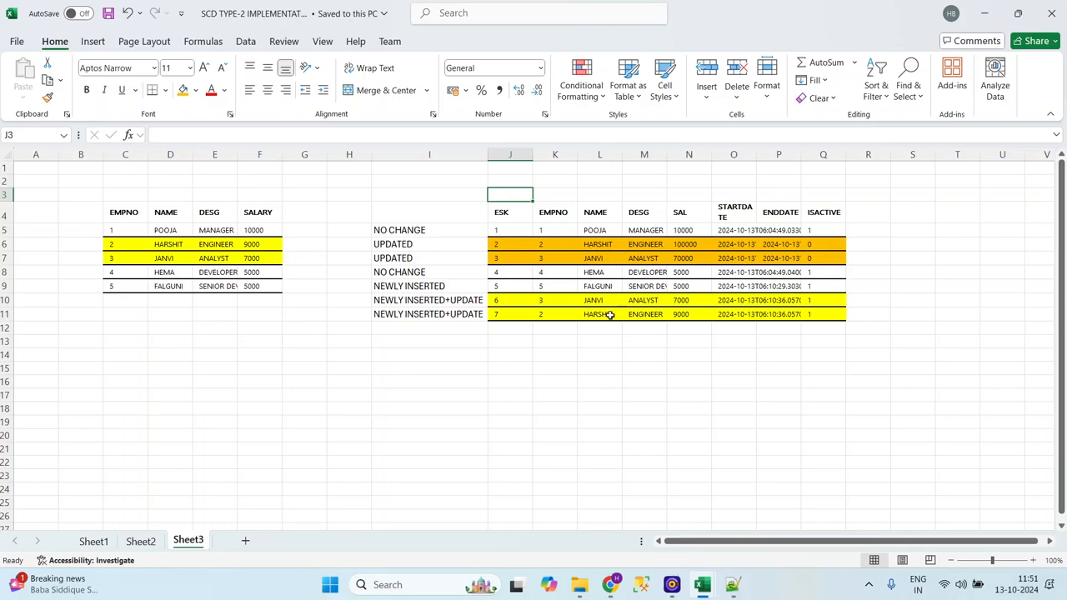
pyautogui.moveTo(609, 584)
pyautogui.click(702, 496)
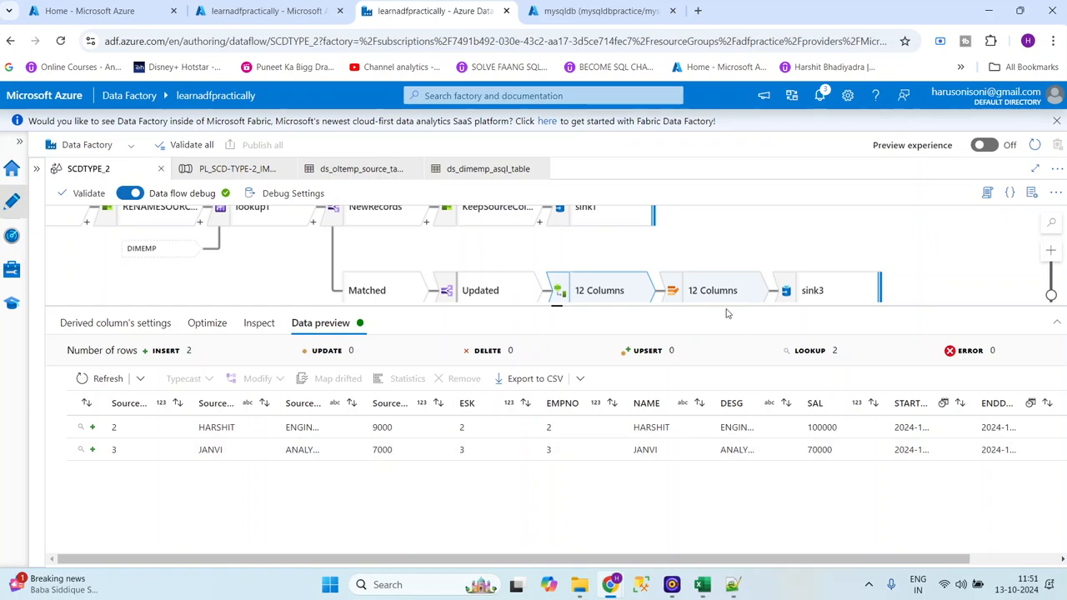
# Refresh the alterRow1 data preview and examine its rows marked for update across to the ISACTIVE column
pyautogui.click(706, 290)
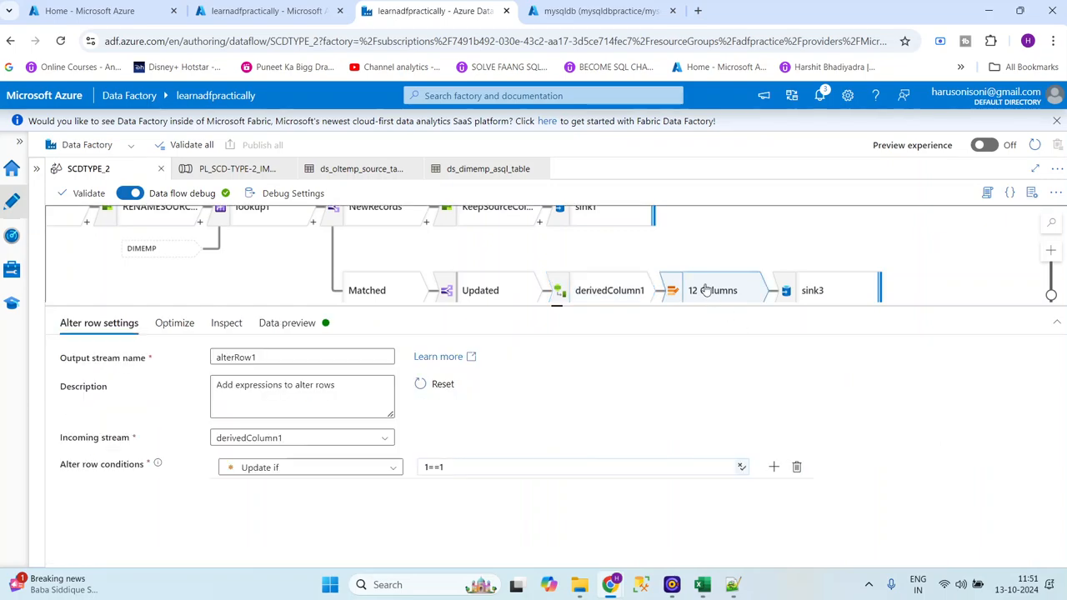
pyautogui.click(299, 324)
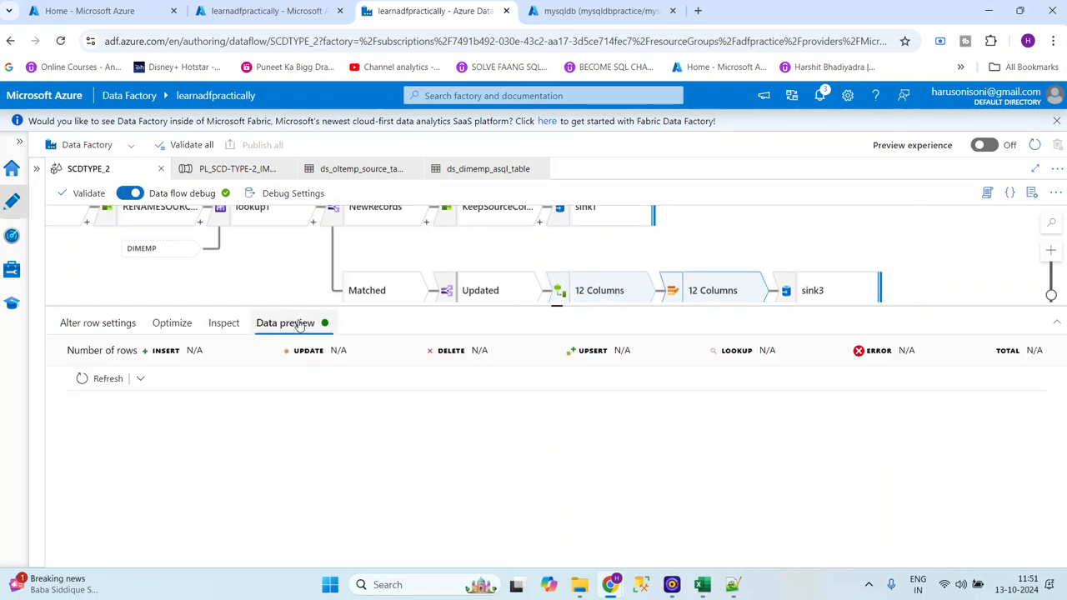
pyautogui.click(173, 324)
pyautogui.click(109, 323)
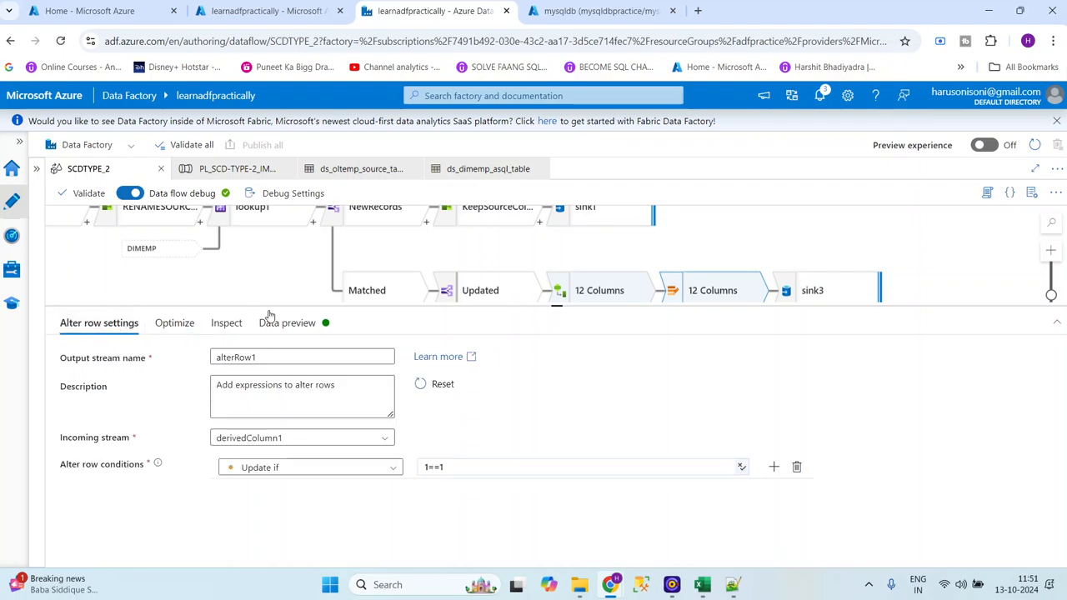
pyautogui.click(275, 323)
pyautogui.click(101, 377)
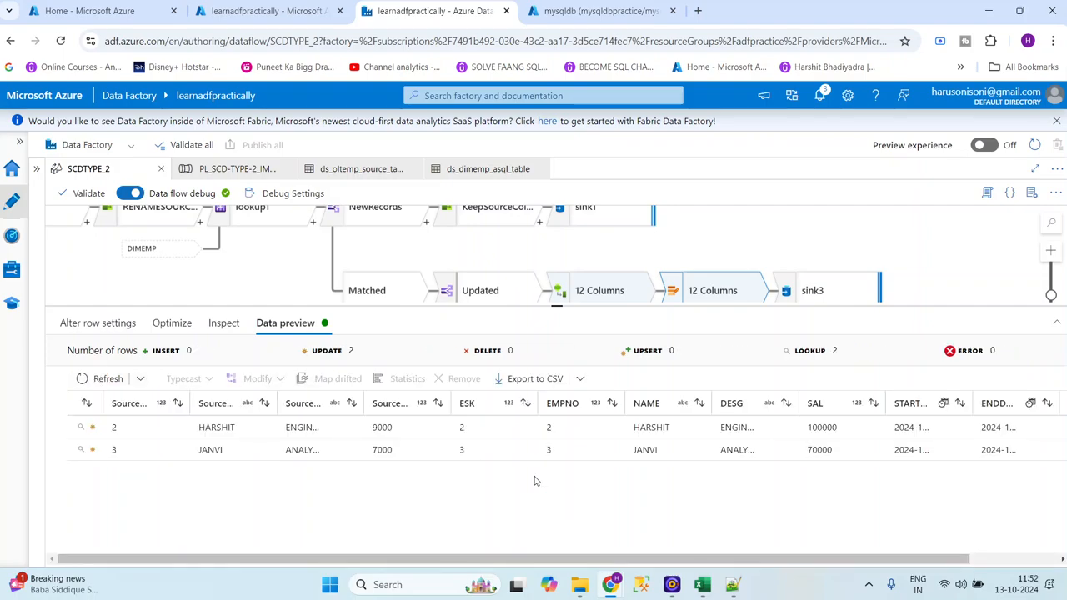
pyautogui.click(1000, 561)
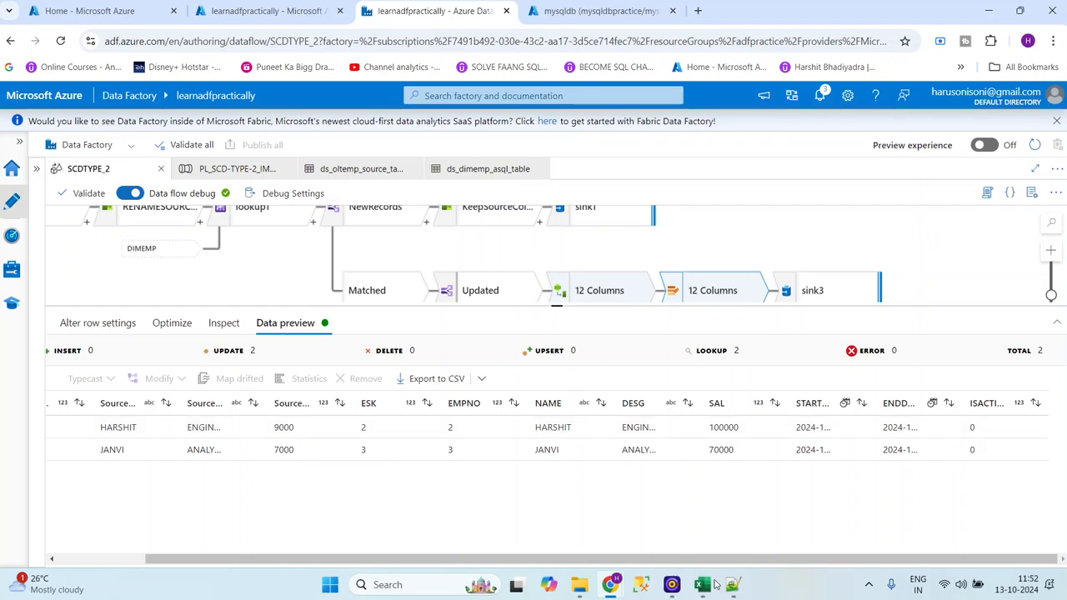
# Compare the alterRow1 preview with Sheet3 of the SCD Type-2 workbook in Excel, and return to Azure Data Factory
pyautogui.moveTo(707, 589)
pyautogui.click(776, 537)
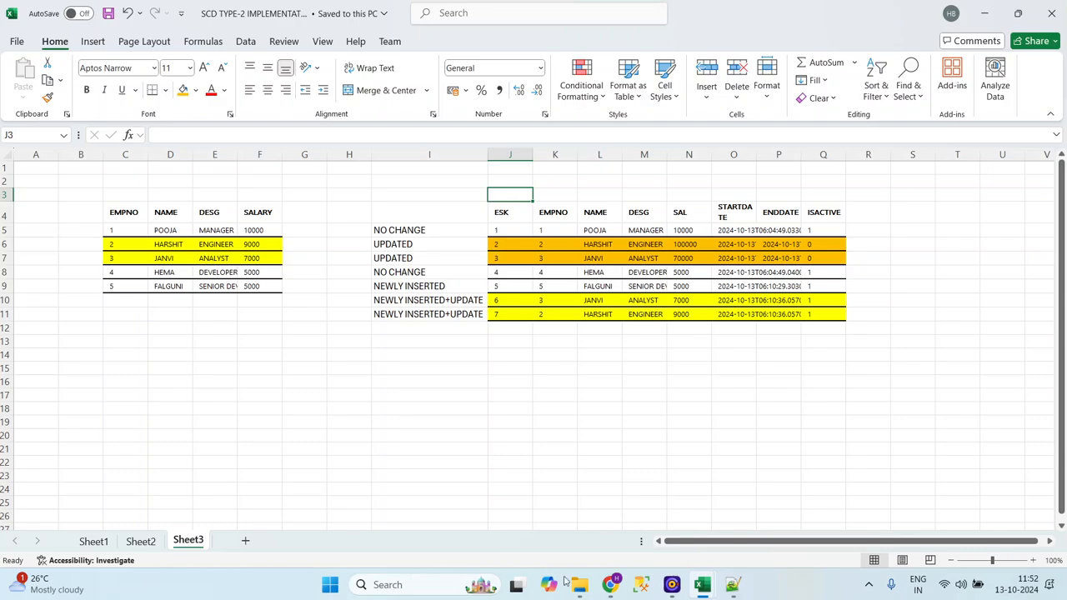
pyautogui.moveTo(611, 587)
pyautogui.click(685, 509)
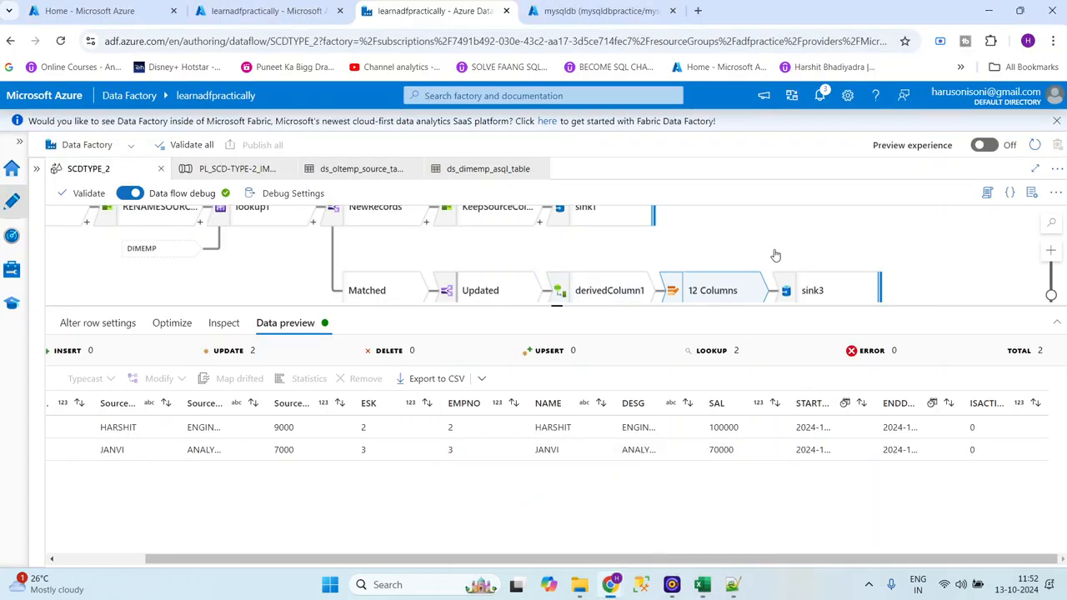
# Check sink3's column mapping and review select1's input columns on the second Updated branch
pyautogui.click(848, 290)
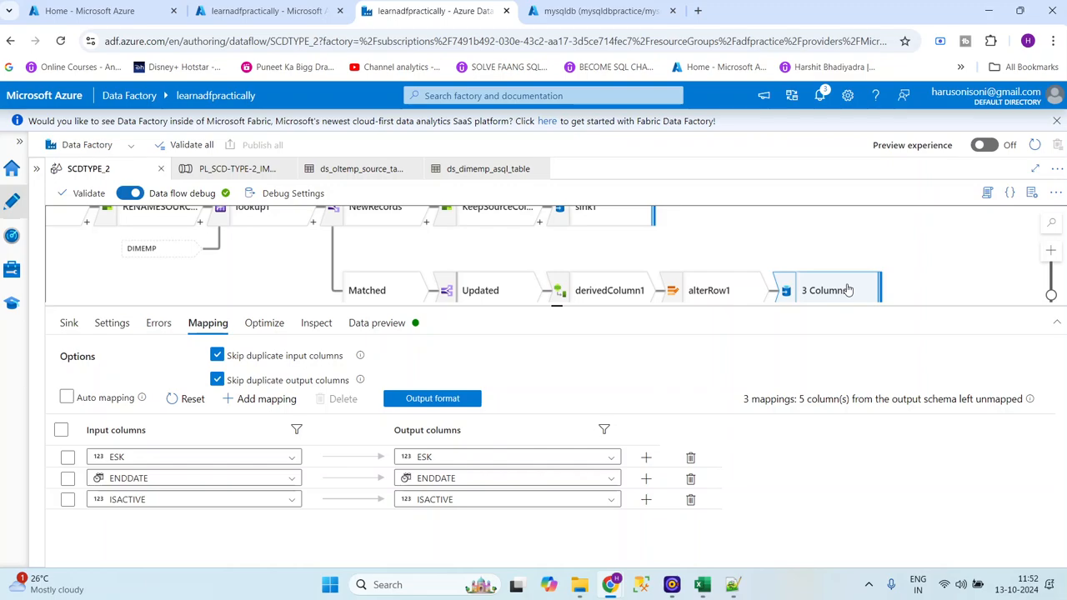
pyautogui.moveTo(567, 308); pyautogui.dragTo(545, 406)
pyautogui.click(486, 344)
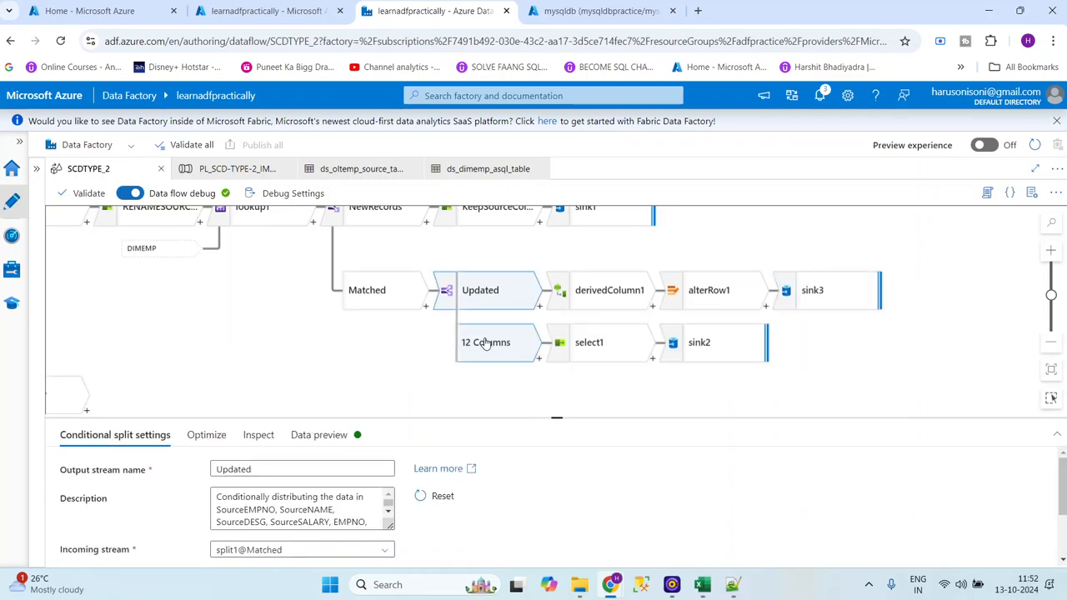
pyautogui.click(599, 354)
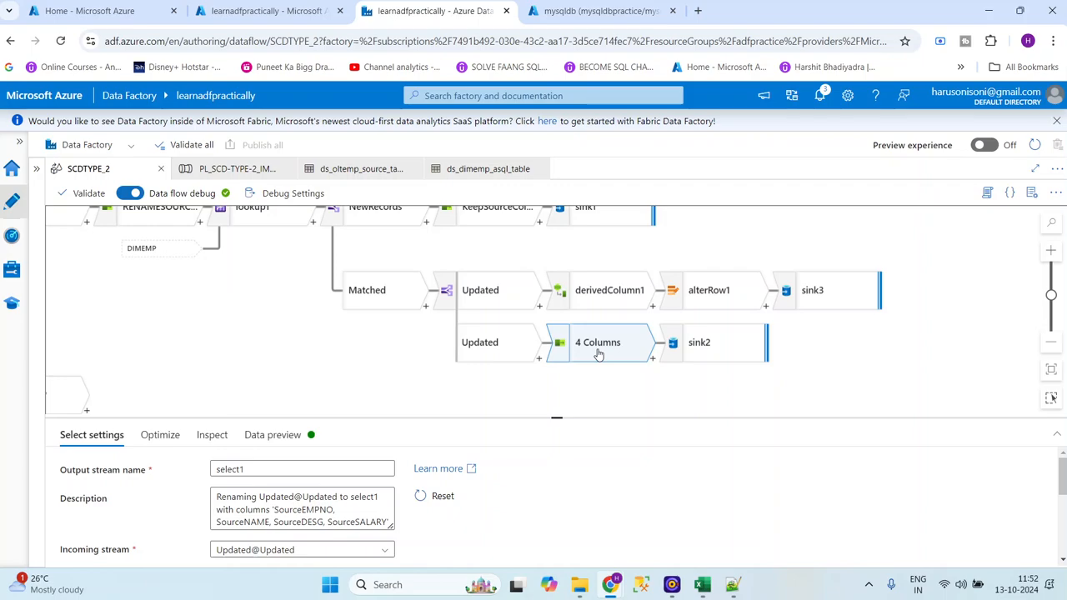
pyautogui.moveTo(557, 418); pyautogui.dragTo(581, 296)
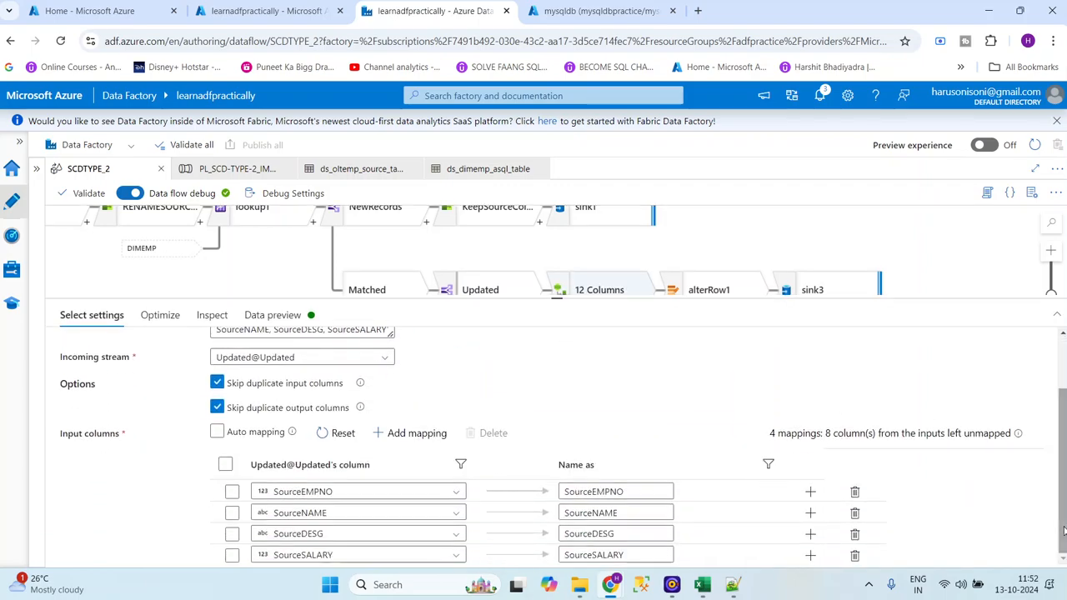
pyautogui.scroll(-2, 1063, 531)
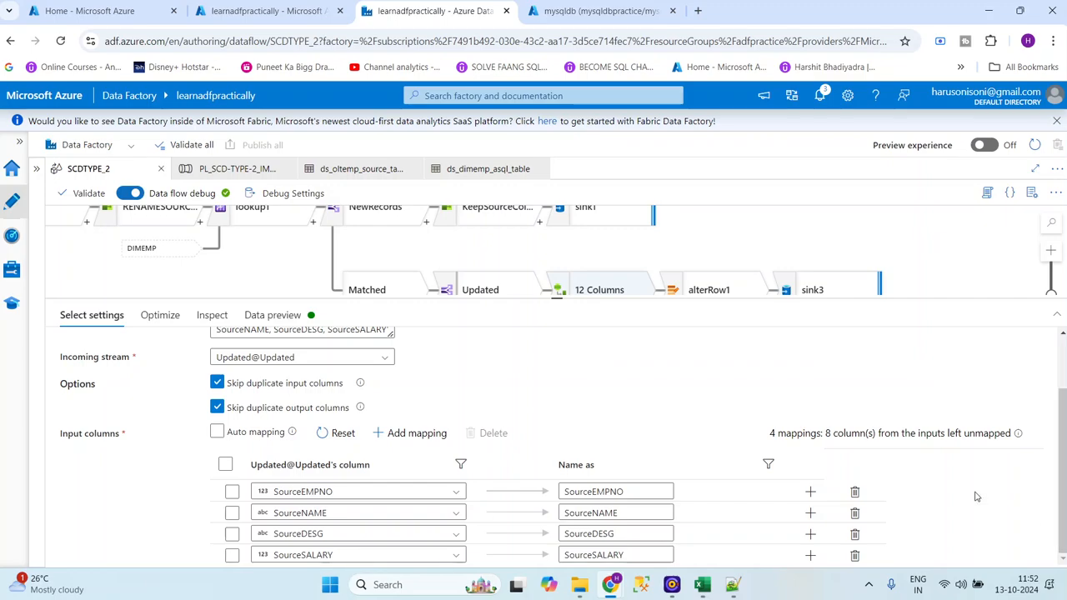
# Revisit the alterRow1 data preview, and check sink3's mapping, update method and key column settings
pyautogui.click(727, 286)
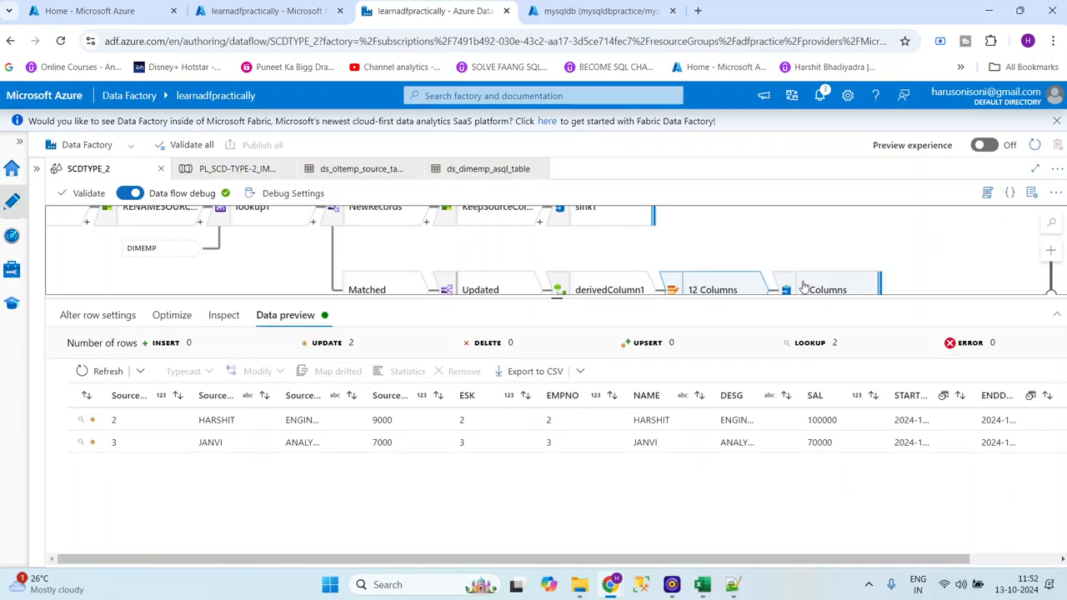
pyautogui.click(836, 287)
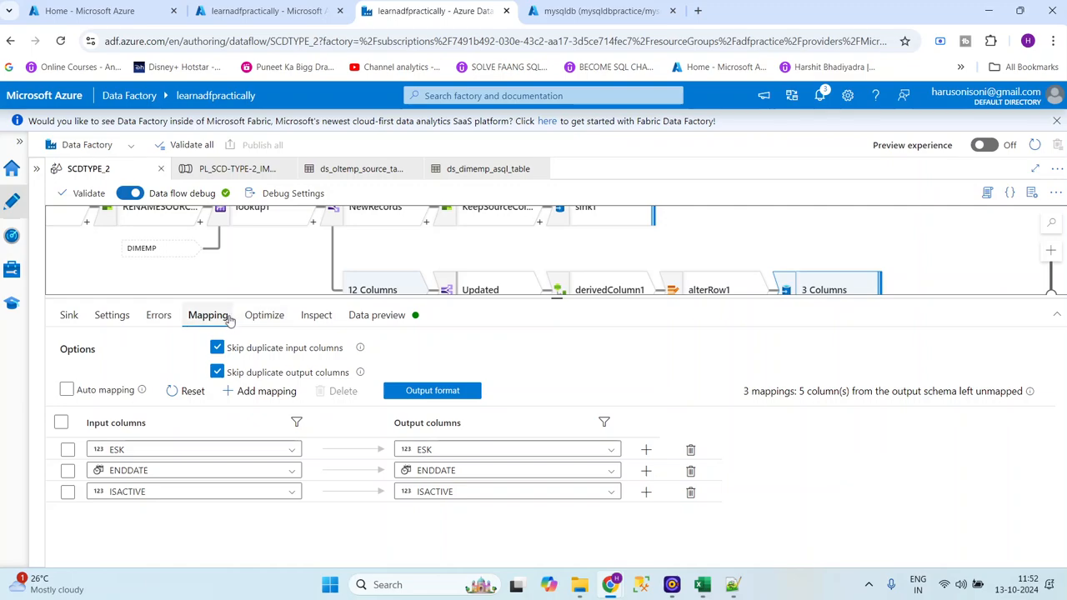
pyautogui.click(111, 315)
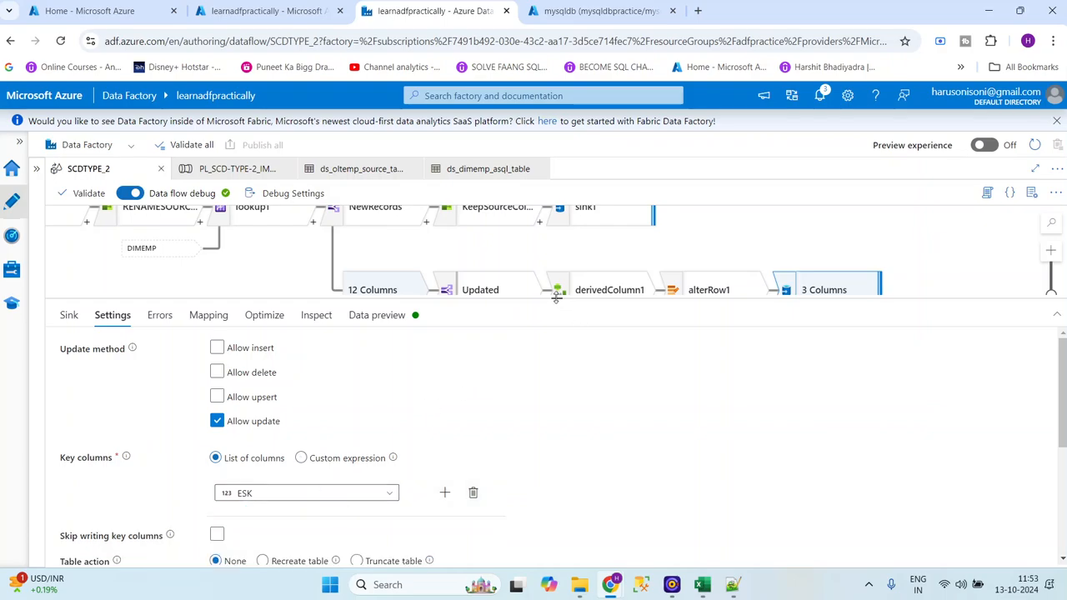
# Enlarge the data flow canvas and review the source columns that select1 passes on to sink2
pyautogui.moveTo(557, 298); pyautogui.dragTo(557, 386)
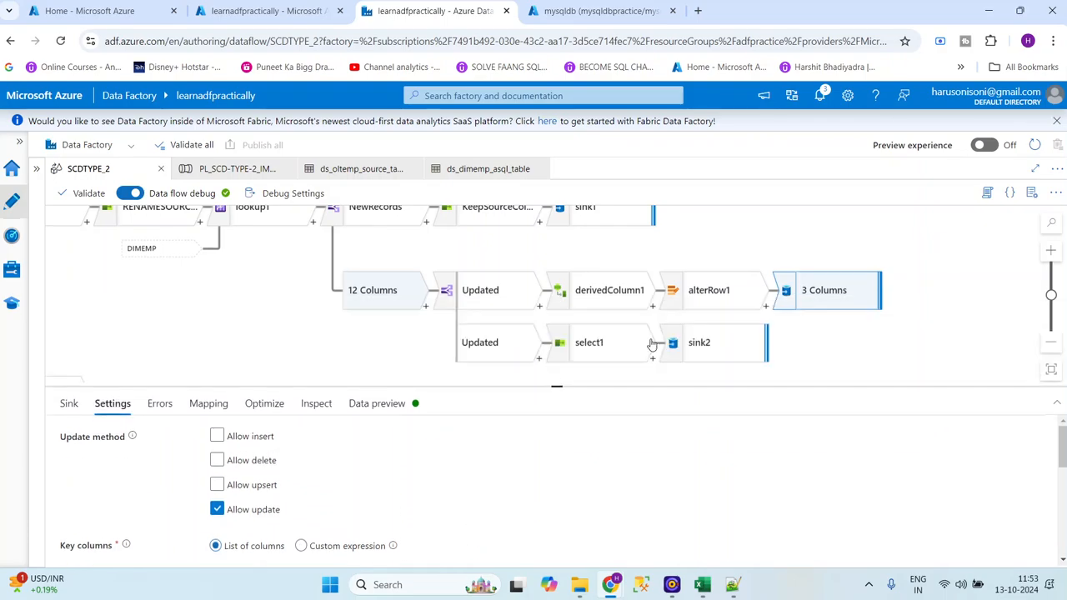
pyautogui.click(727, 349)
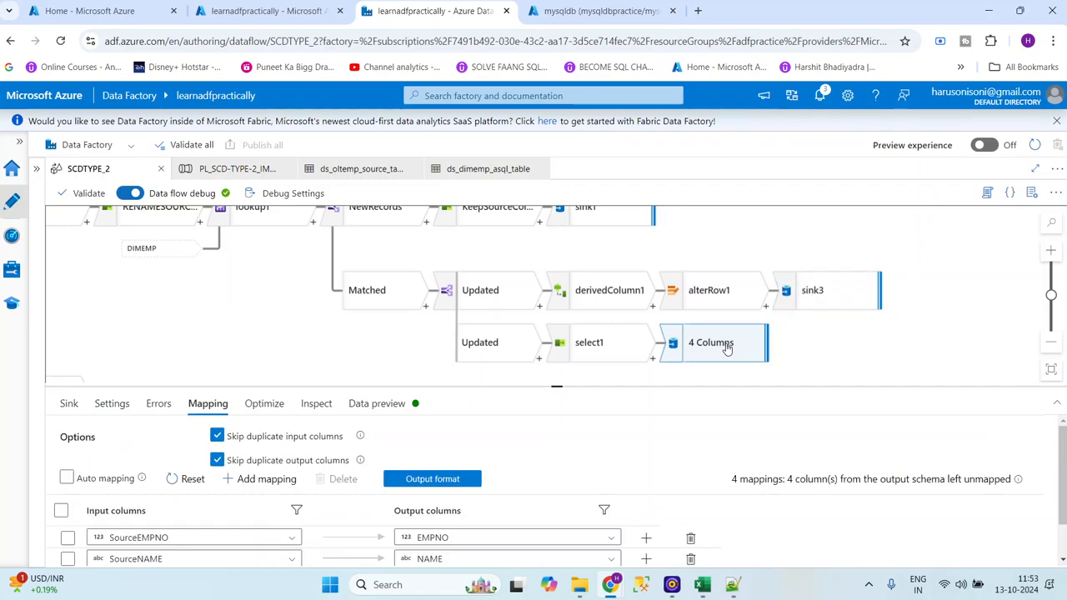
pyautogui.click(608, 350)
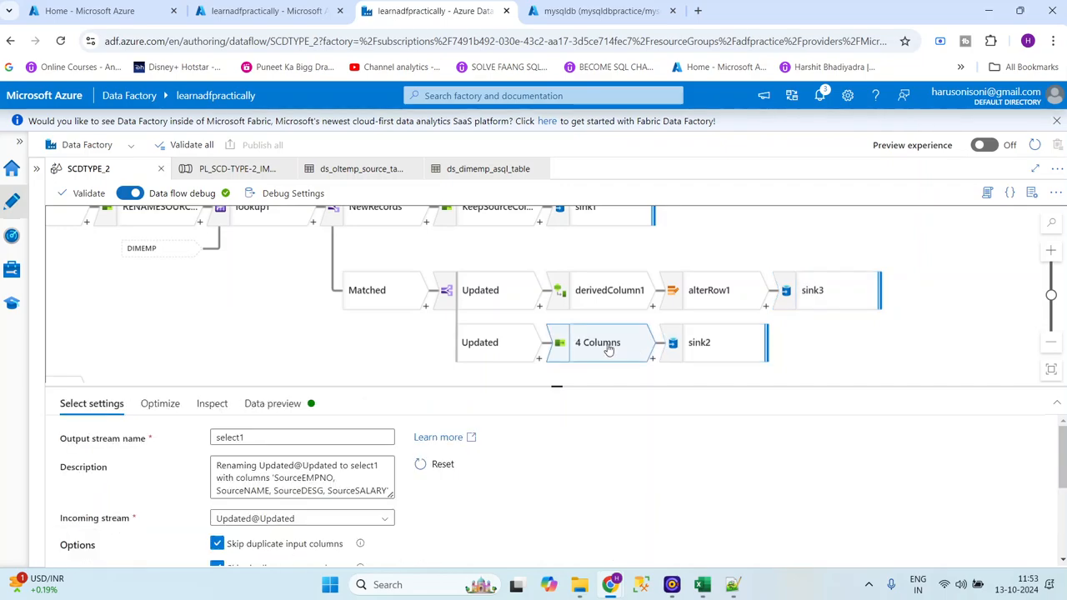
pyautogui.click(1063, 524)
pyautogui.scroll(-1, 1063, 550)
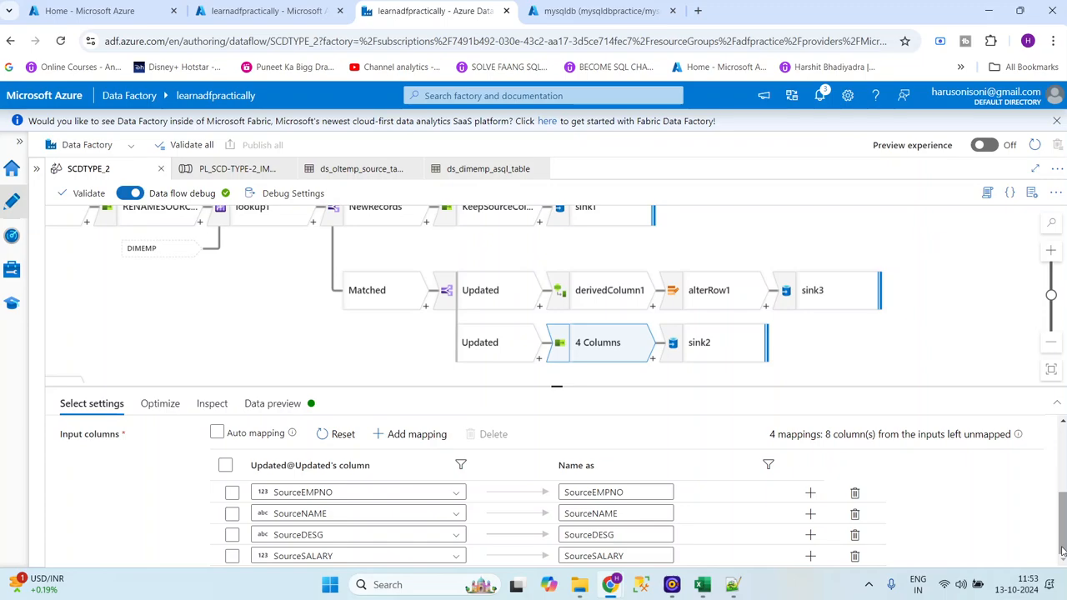
# Review sink2's target dataset and its mapping of source columns to EMPNO, NAME, DESG and SAL, including the unmapped output columns
pyautogui.click(700, 347)
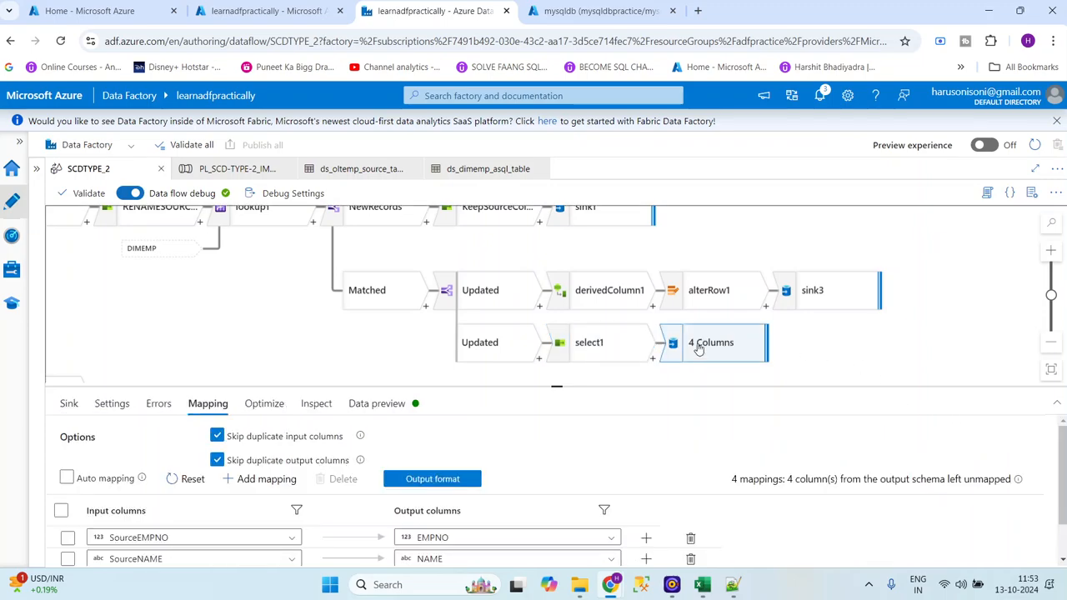
pyautogui.click(69, 404)
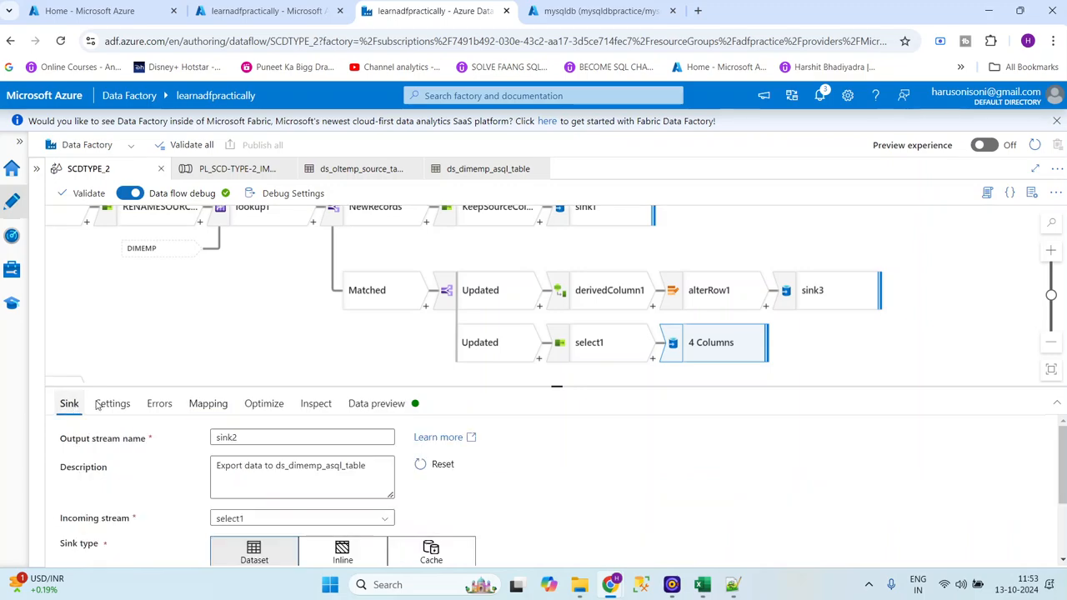
pyautogui.click(208, 404)
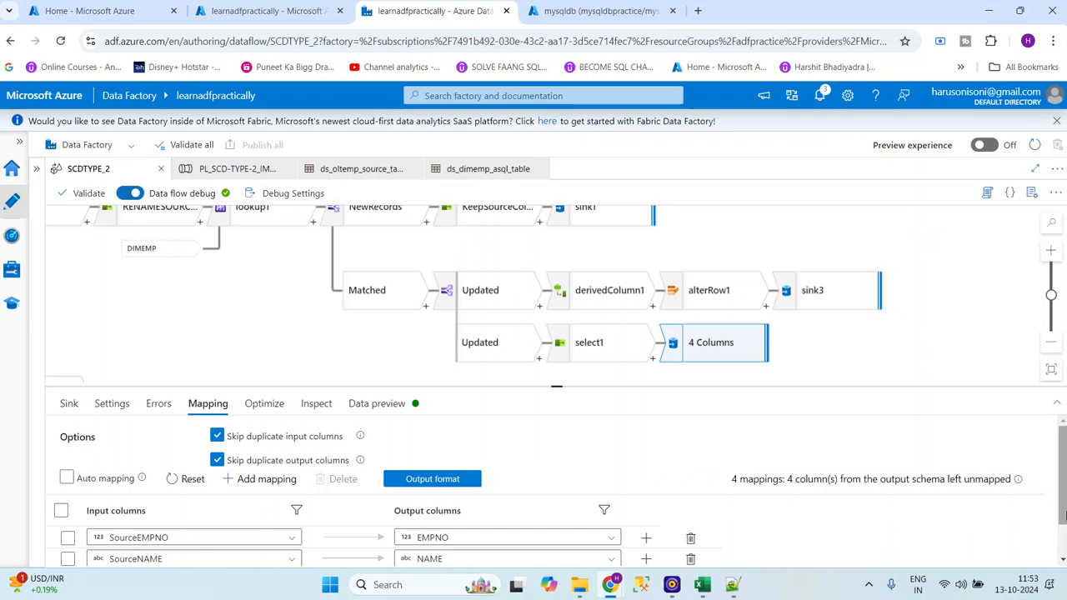
pyautogui.moveTo(1063, 517); pyautogui.dragTo(1064, 542)
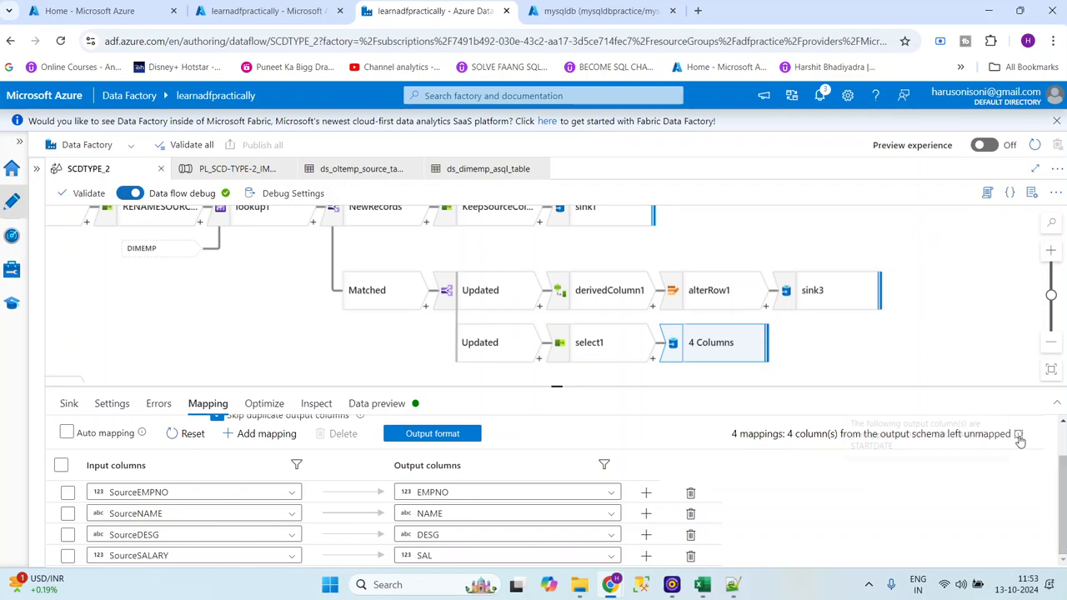
# Examine the data flow's custom sink ordering for the write order of sink1, sink3 and sink2
pyautogui.click(967, 282)
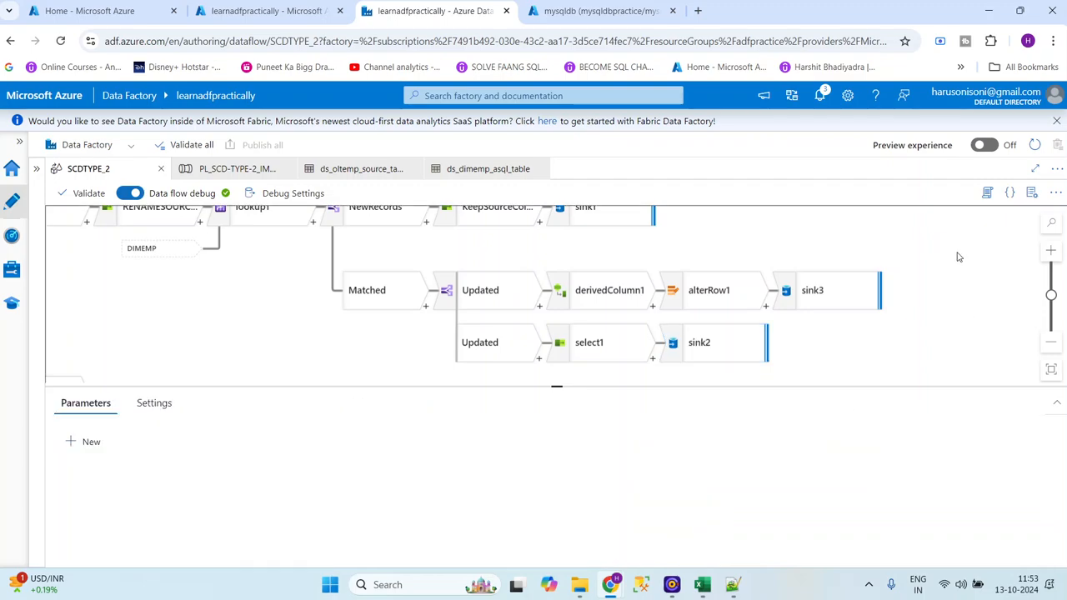
pyautogui.moveTo(959, 257); pyautogui.dragTo(909, 257)
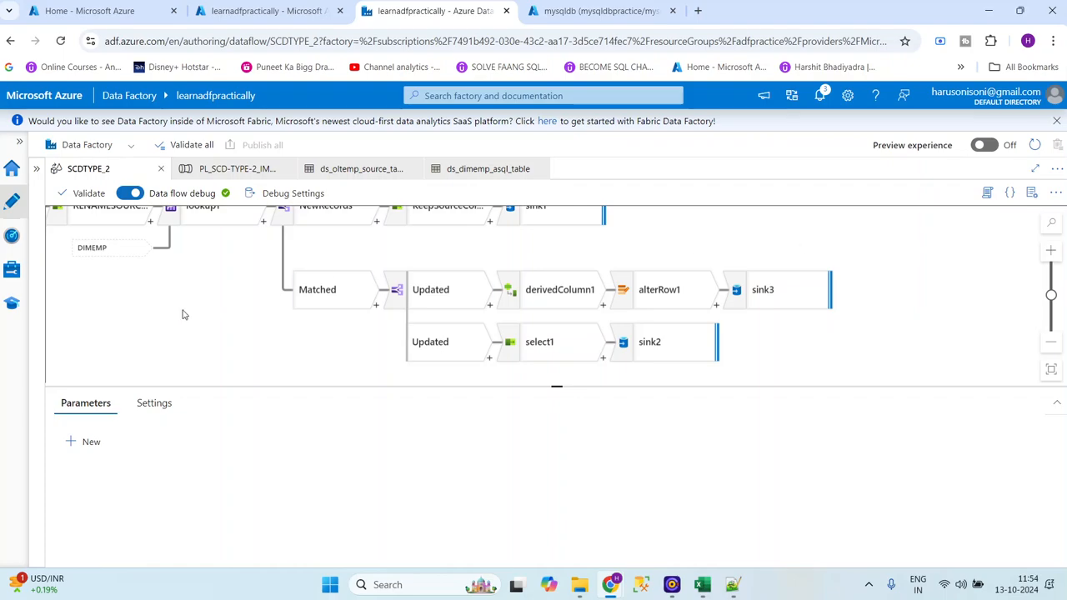
pyautogui.click(155, 403)
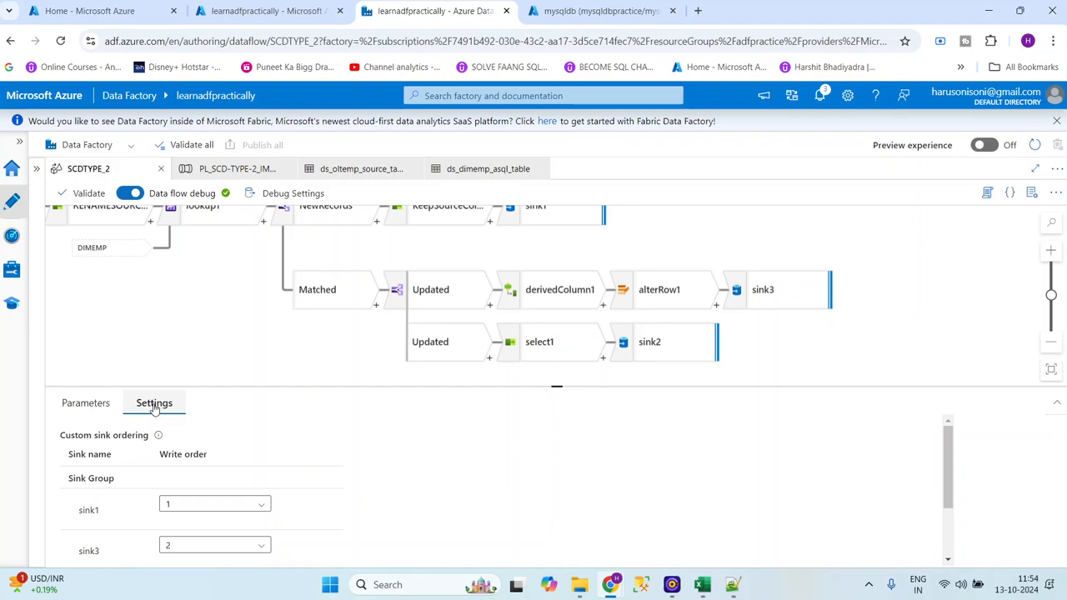
pyautogui.click(947, 538)
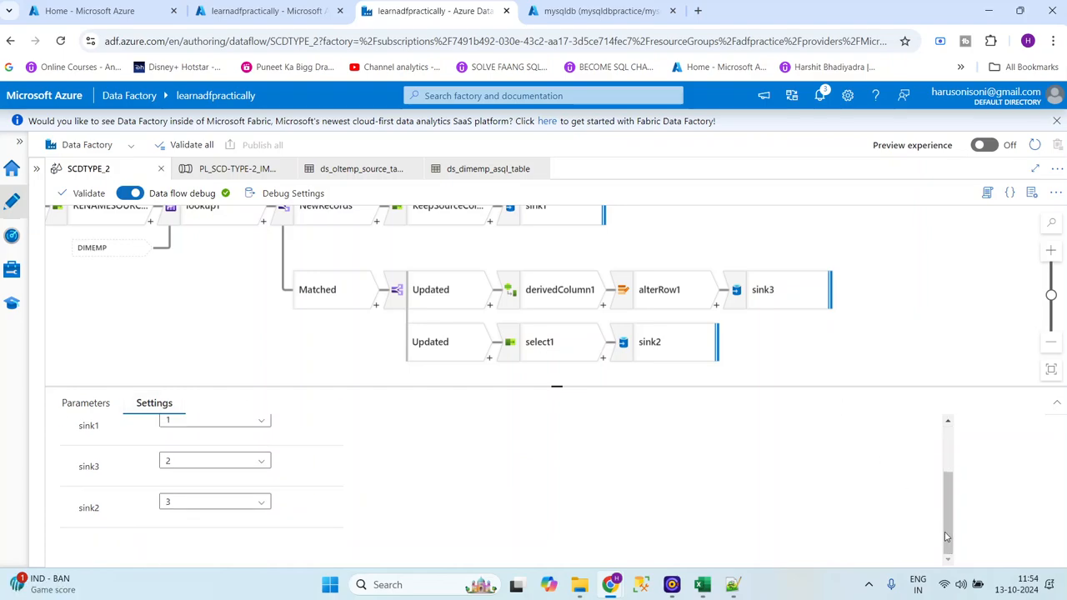
pyautogui.moveTo(947, 537); pyautogui.dragTo(941, 569)
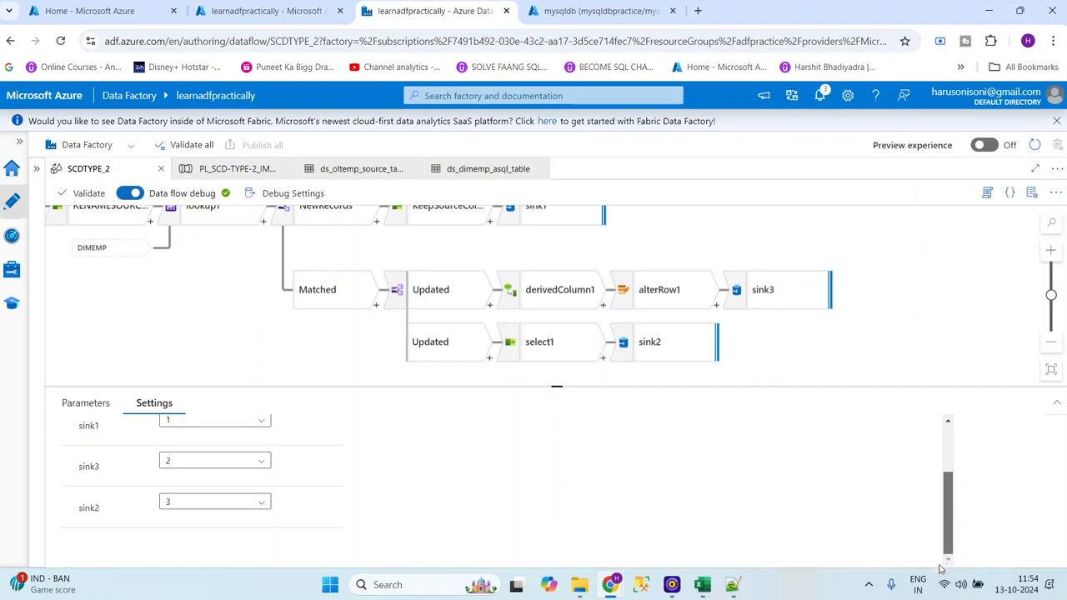
pyautogui.scroll(2, 931, 497)
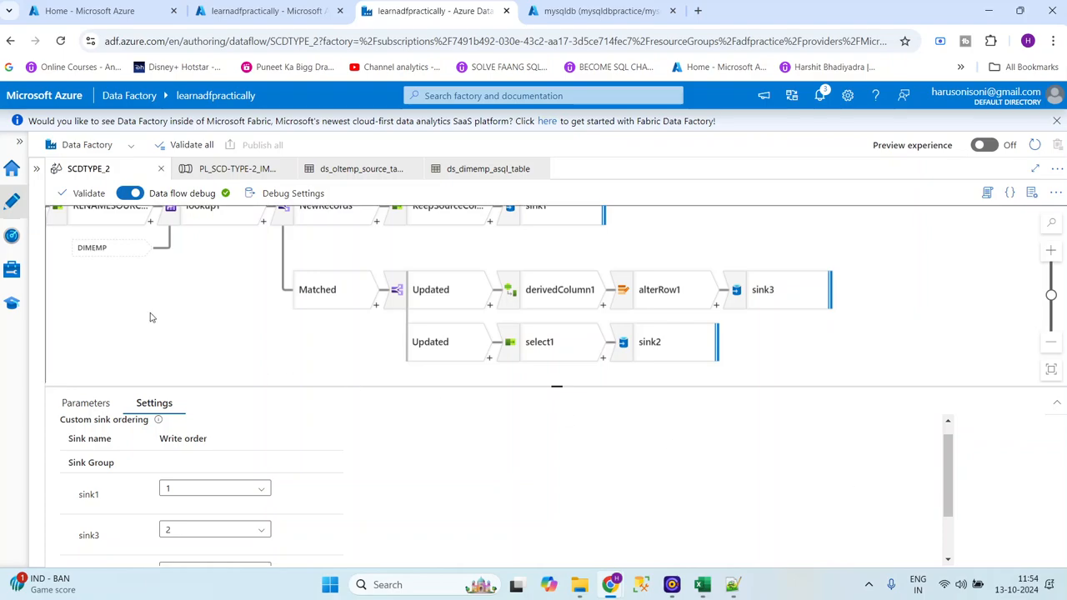
# Show the debug output of pipeline PL_SCD-TYPE-2_IMPLEMENTATION, and close the DIMEMP and OLTEMP datasets
pyautogui.click(220, 177)
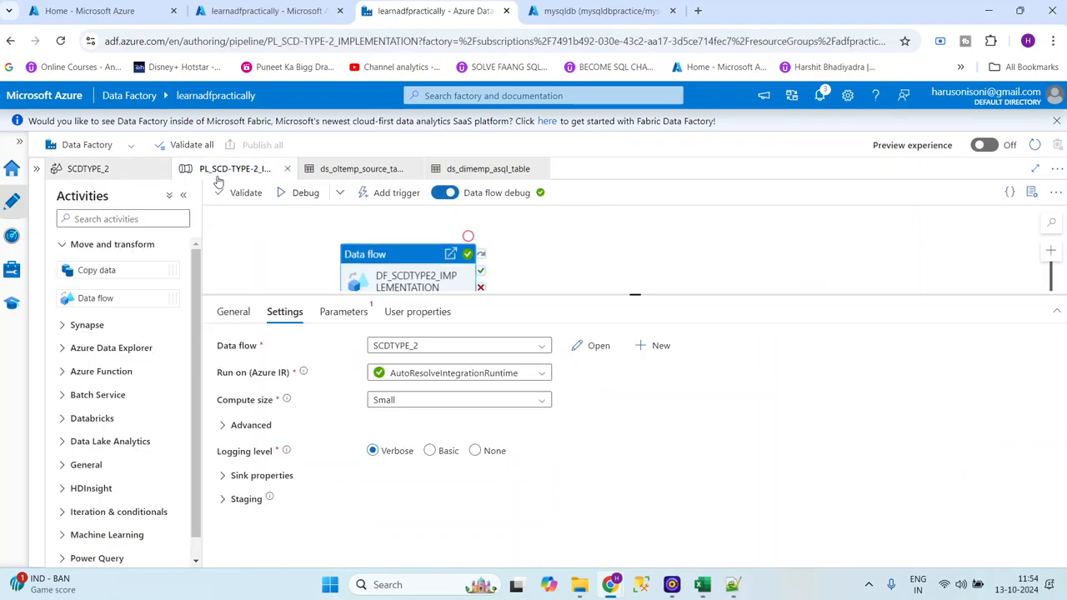
pyautogui.click(555, 266)
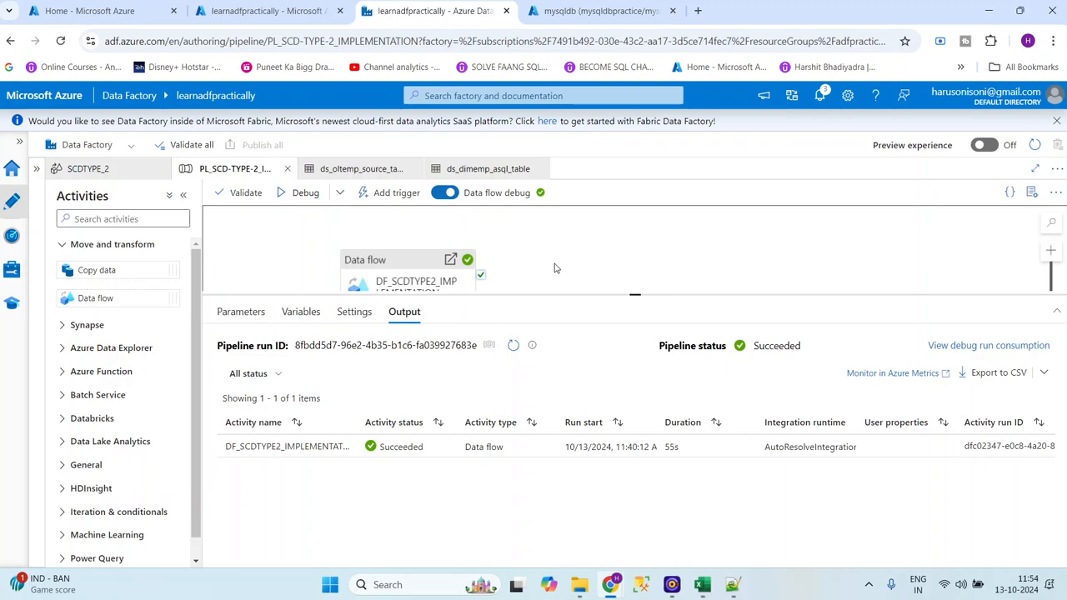
pyautogui.click(487, 169)
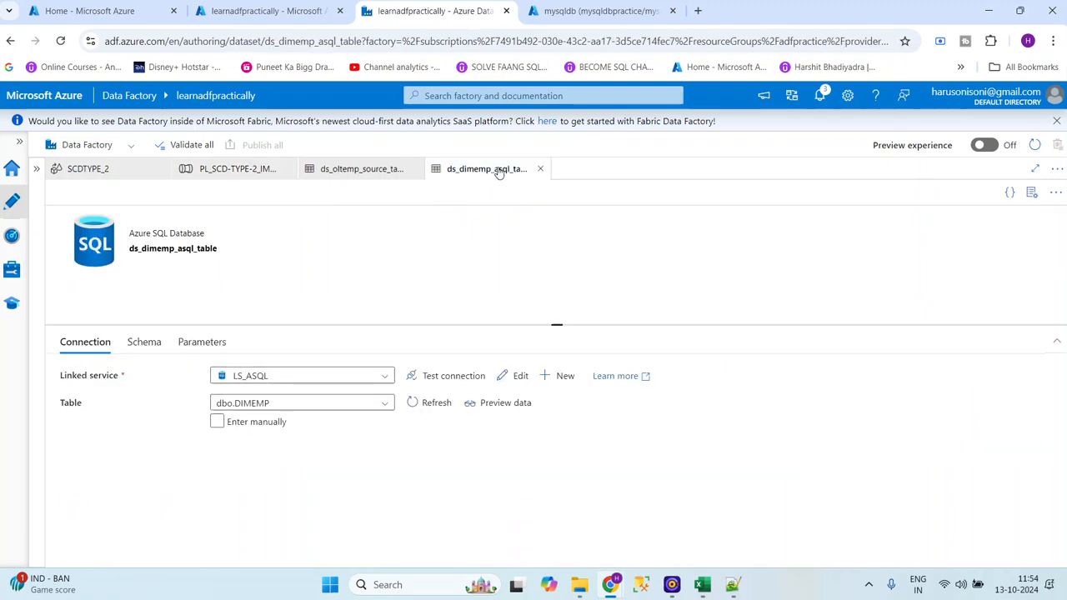
pyautogui.click(540, 169)
pyautogui.click(415, 168)
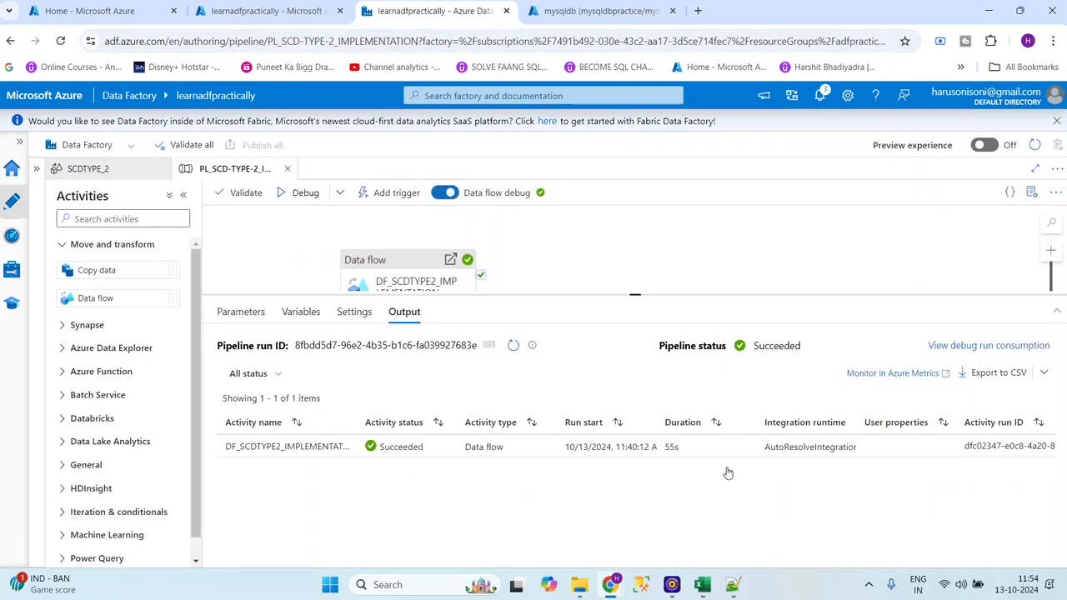
# Switch to the SCD Type-2 workbook in Excel and review the source and dimension tables on Sheet3
pyautogui.moveTo(714, 581)
pyautogui.click(777, 511)
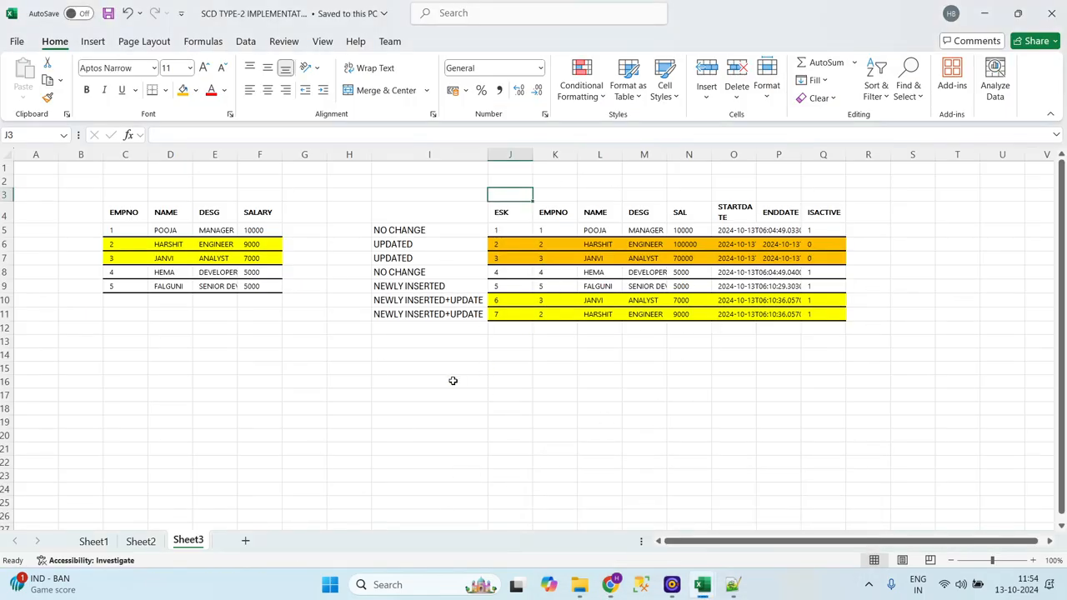
pyautogui.moveTo(651, 3)
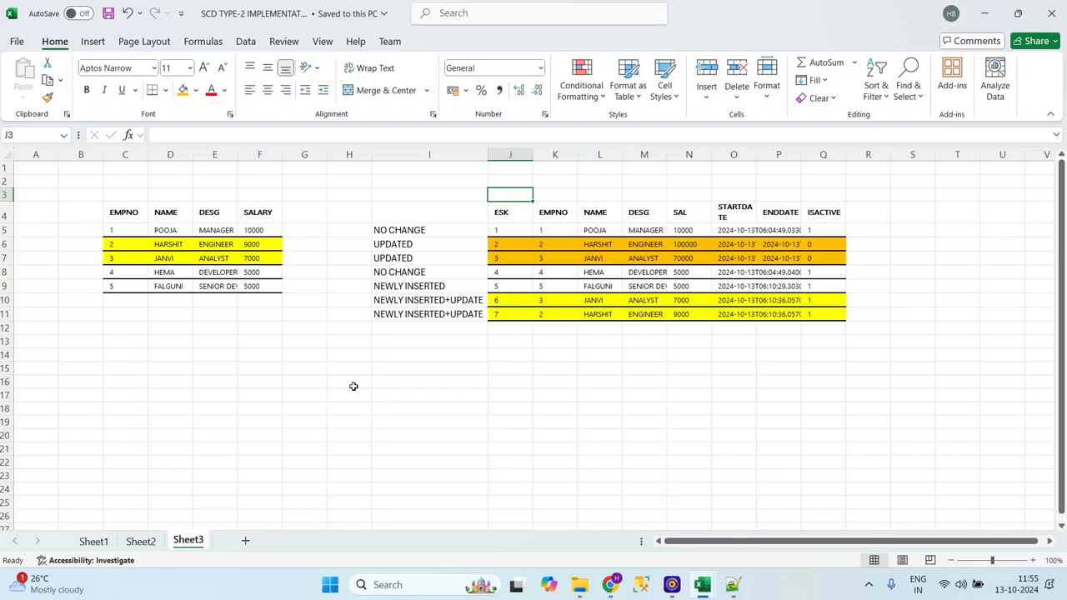
# Switch to the Azure Data Factory window in Chrome and close the open SCDTYPE_2 data flow
pyautogui.moveTo(627, 4)
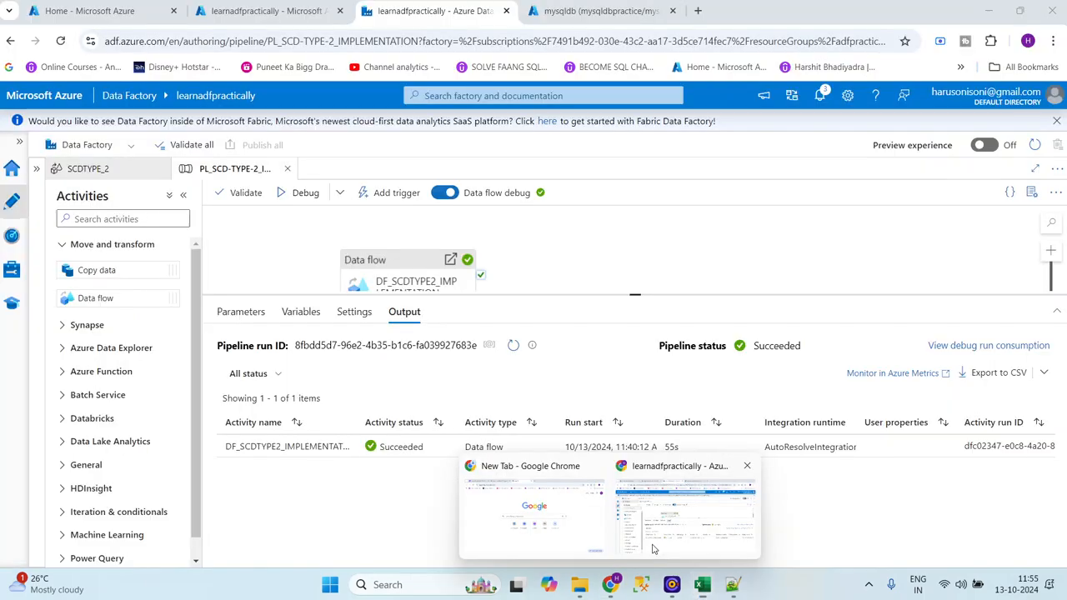
pyautogui.click(686, 512)
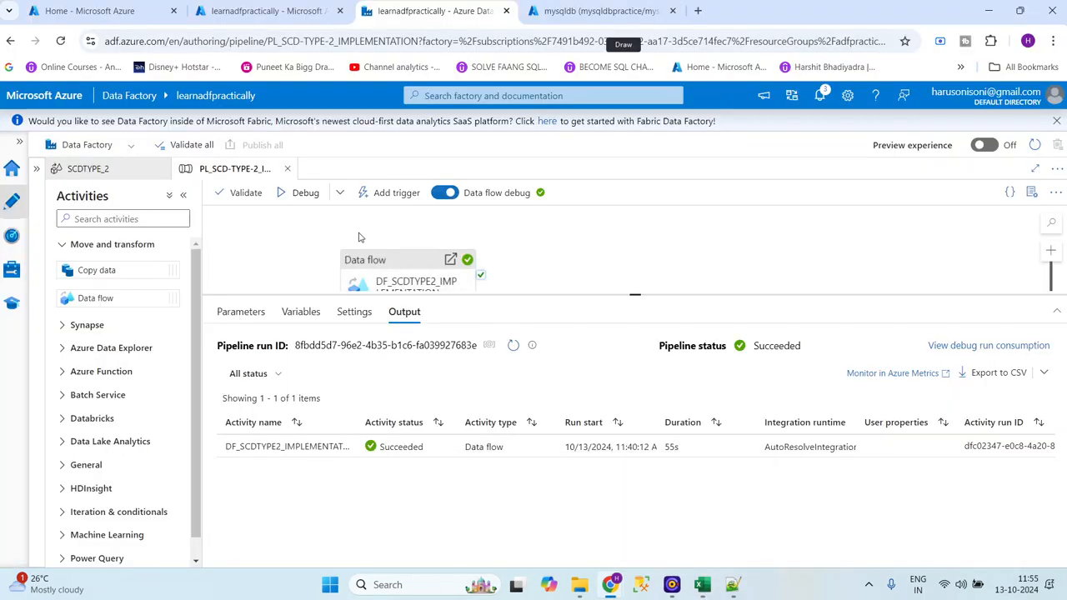
pyautogui.click(161, 169)
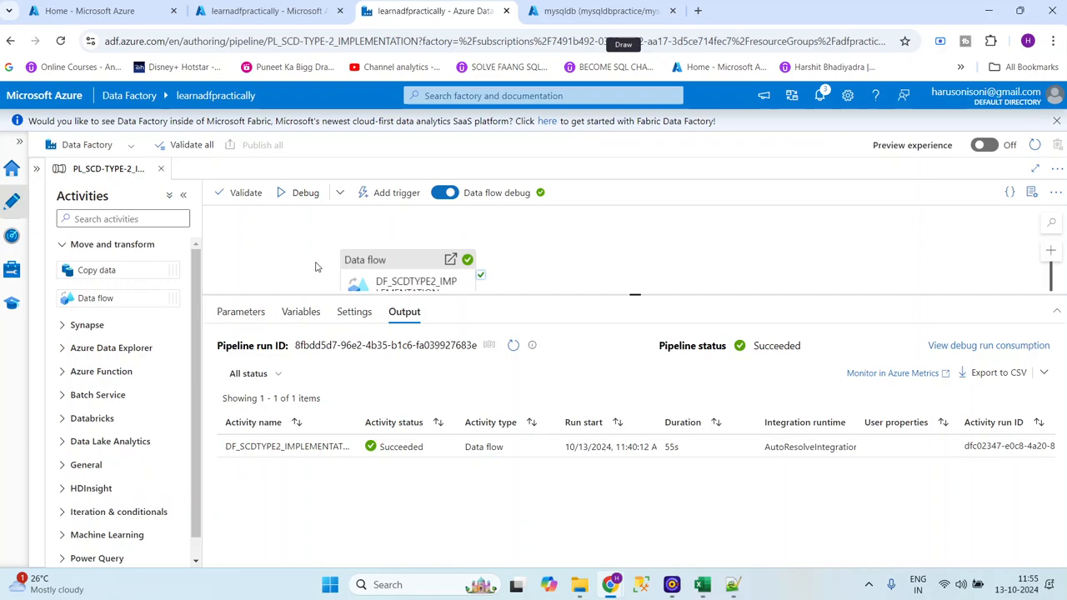
# Open the data flow from the pipeline's DF_SCDTYPE2_IMPLEMENTATION activity and examine its branches from the OLTEMP source to the three sinks
pyautogui.click(406, 283)
pyautogui.doubleClick(406, 283)
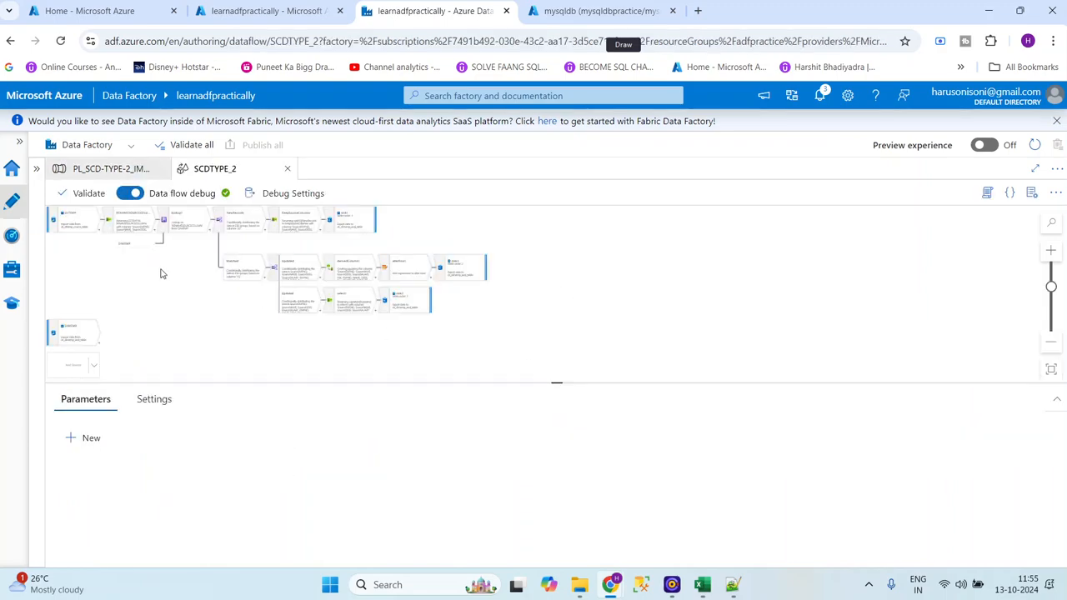
pyautogui.click(1051, 253)
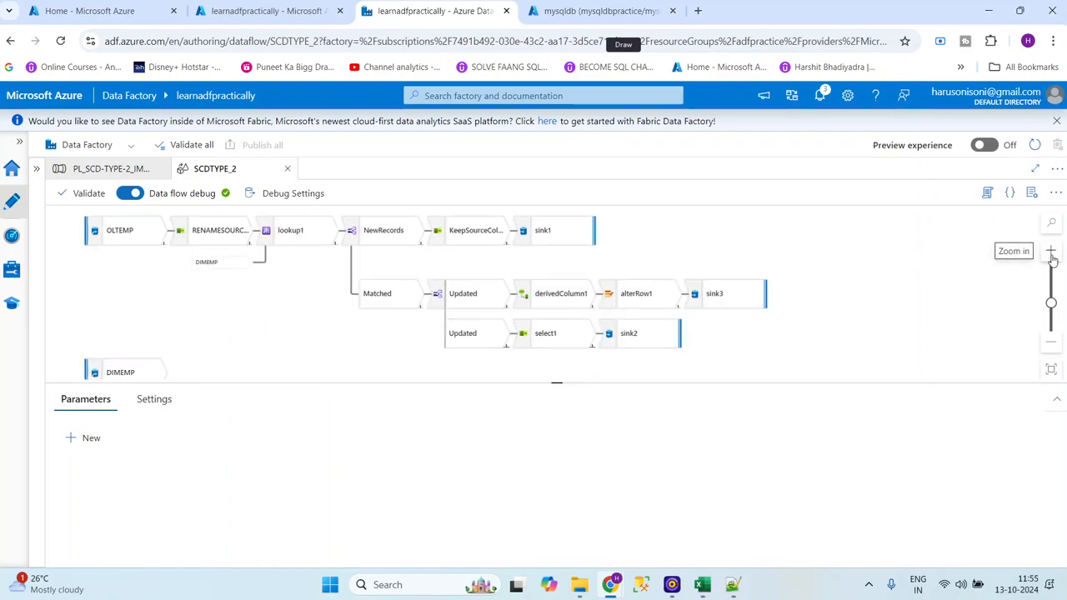
pyautogui.click(1051, 253)
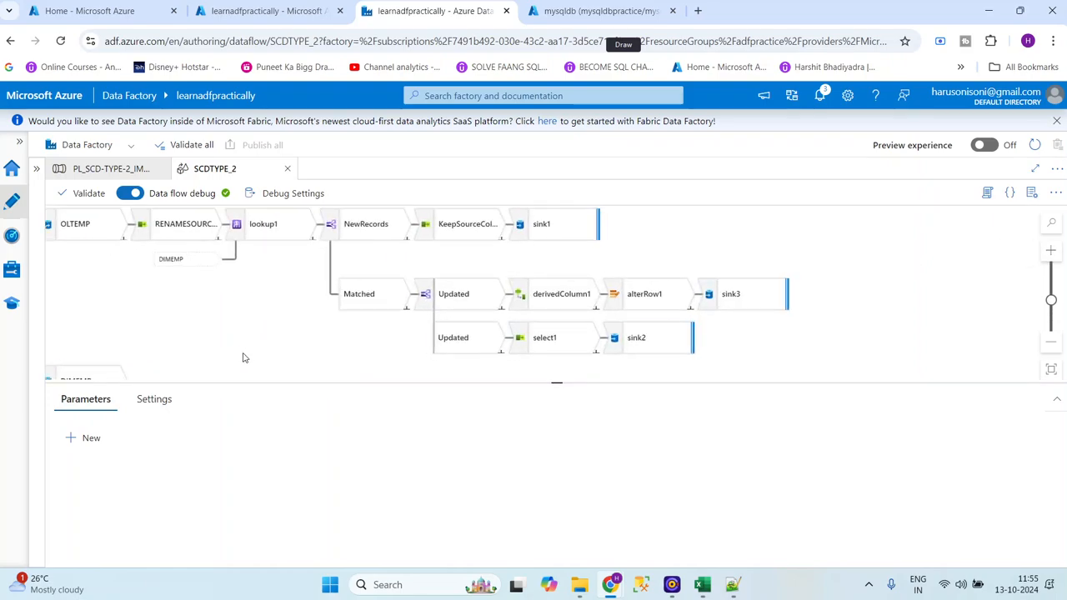